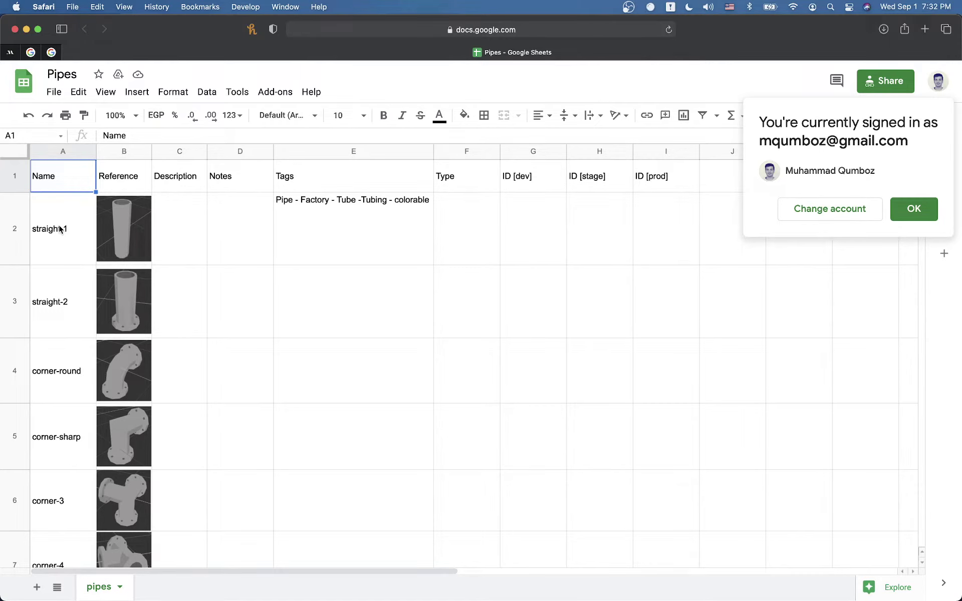
Step: Widen the Name column of the pipes sheet and dismiss the signed-in account notice
left_click_drag(95, 156, 120, 157)
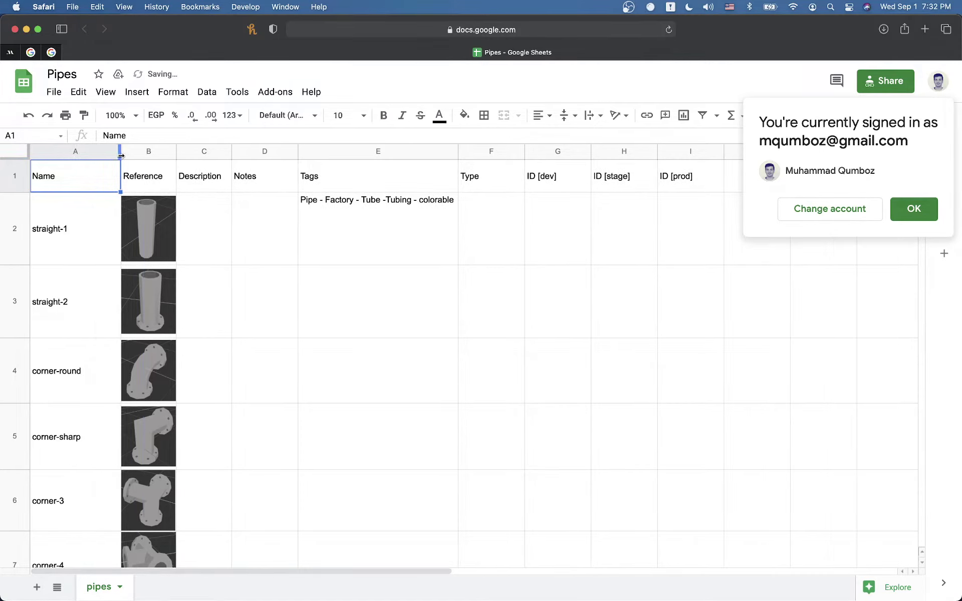
left_click(908, 215)
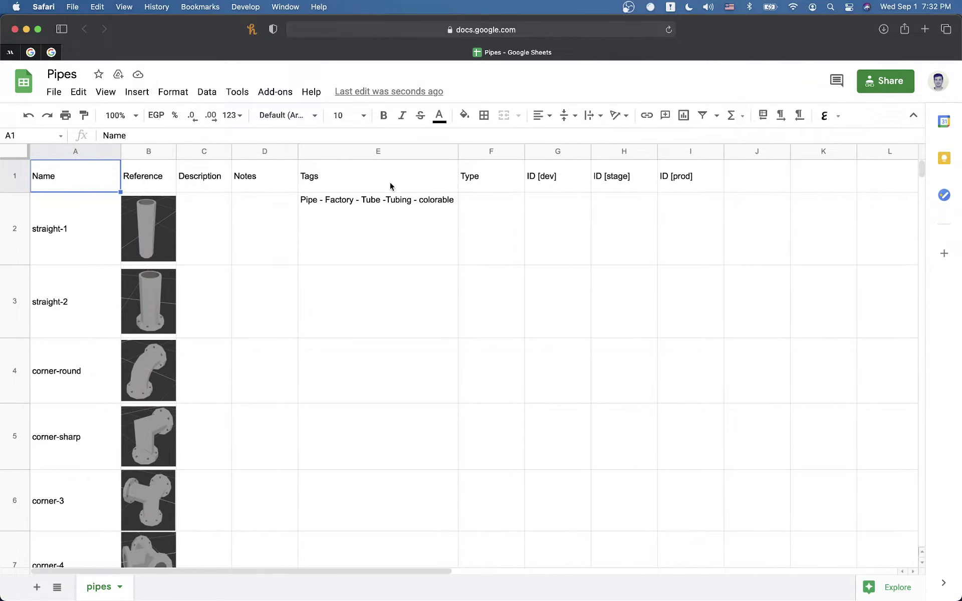
Step: Reopen the Pipes spreadsheet under the PolyUp account, close the old tab and dismiss the account notice
left_click(929, 91)
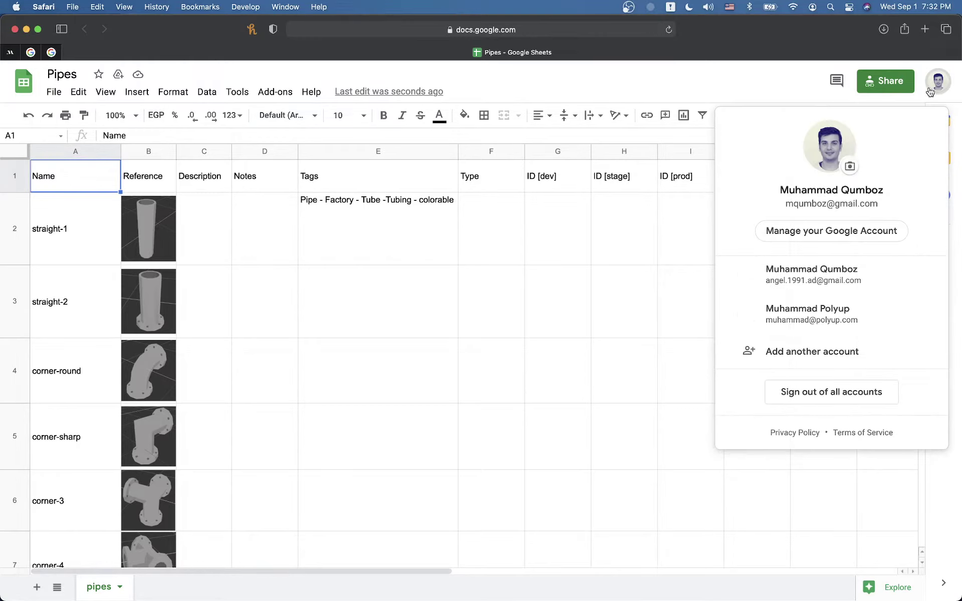
left_click(746, 316)
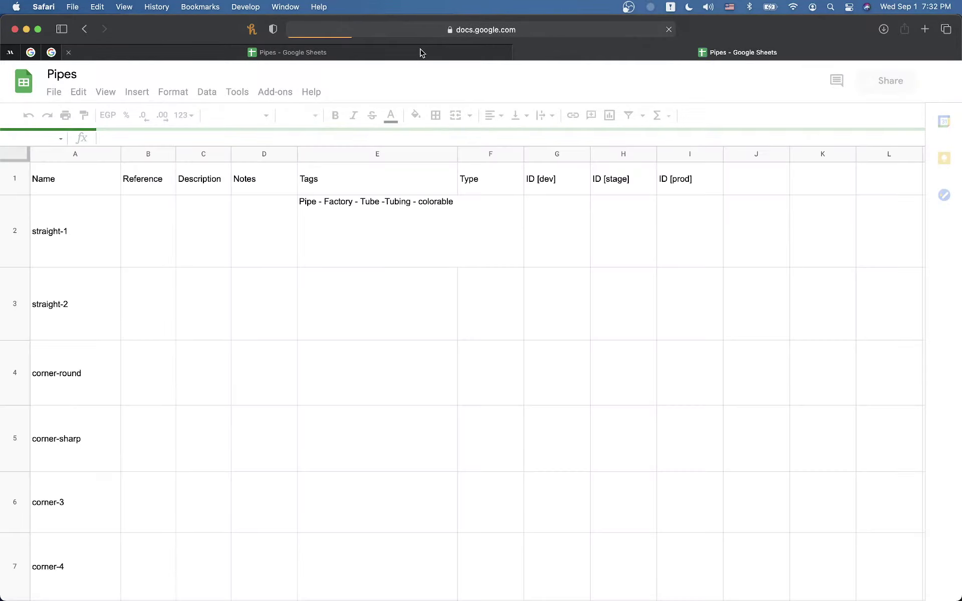
middle_click(423, 53)
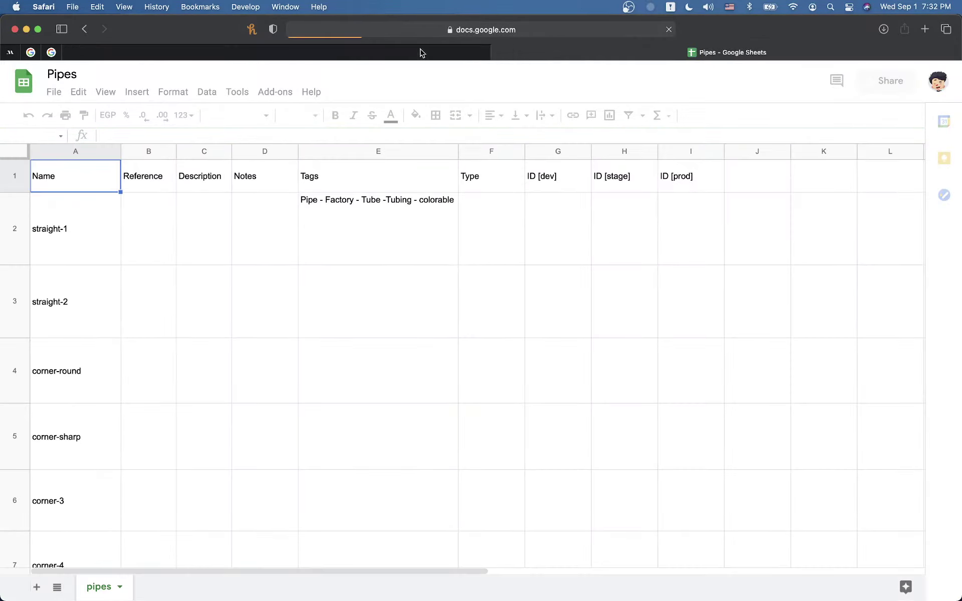
left_click(269, 184)
left_click(905, 213)
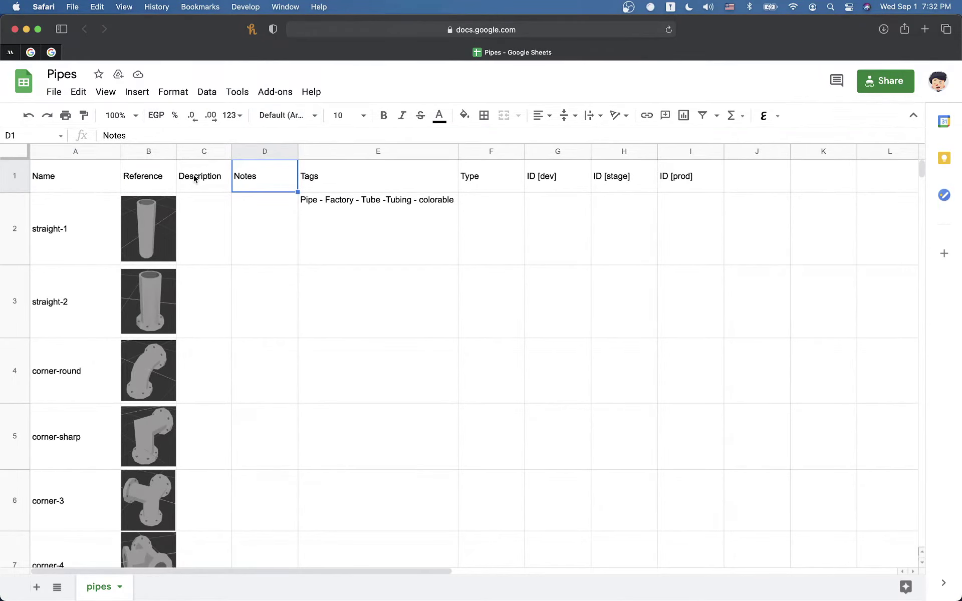
left_click(25, 179)
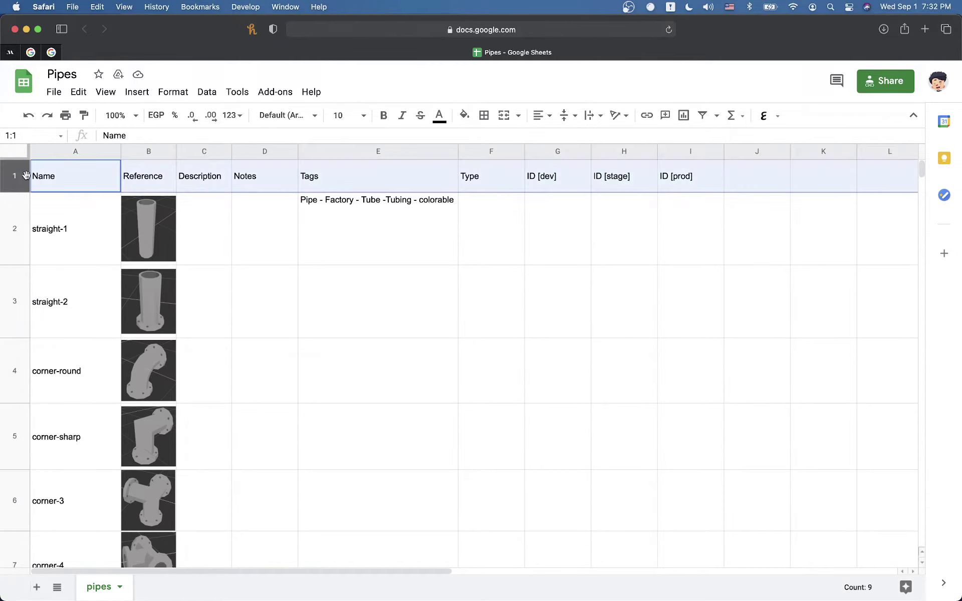
left_click(51, 232)
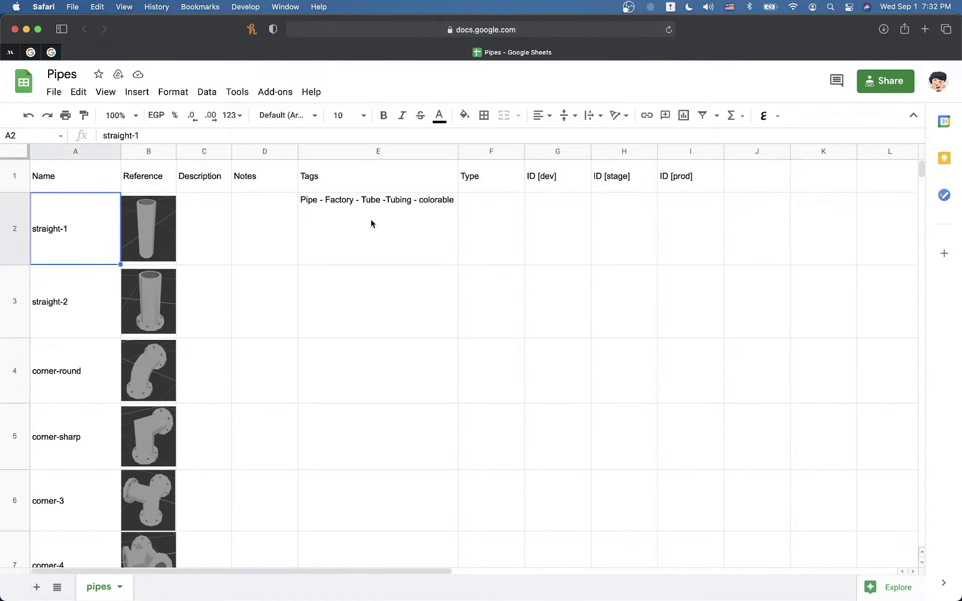
key("super+Tab")
key("super+Tab")
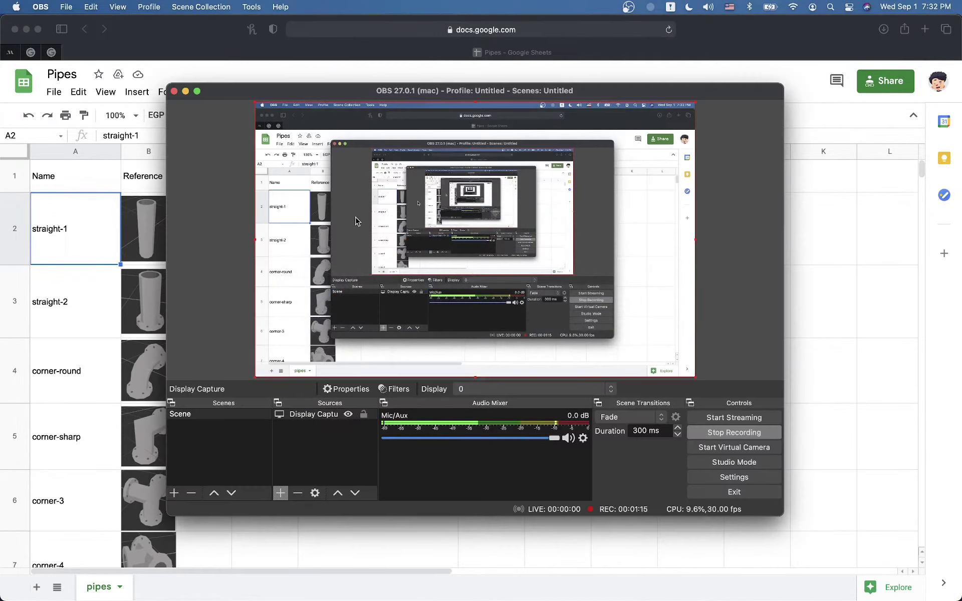
key("super+Tab")
key("super+Tab")
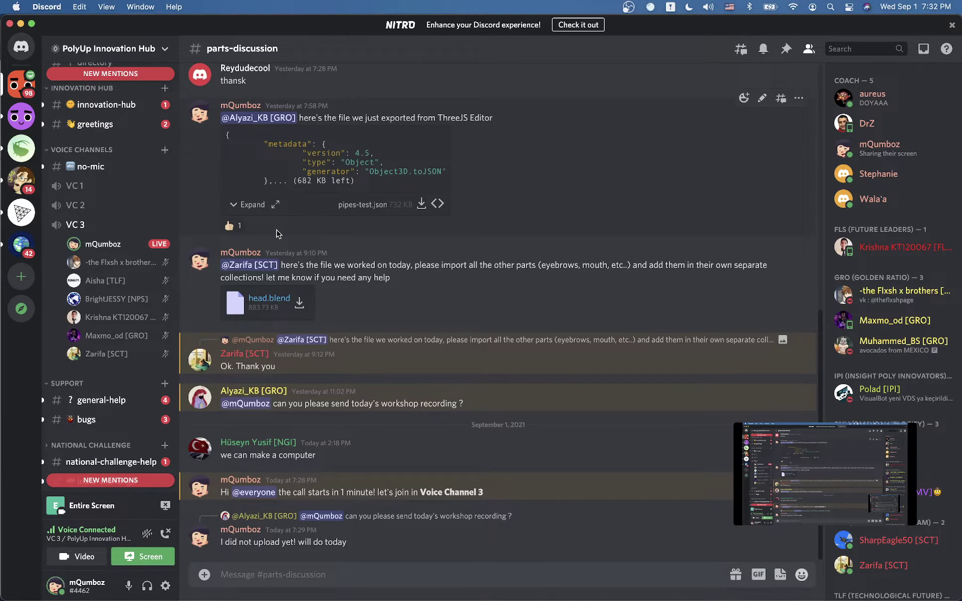
key("super+Tab")
key("super+Tab")
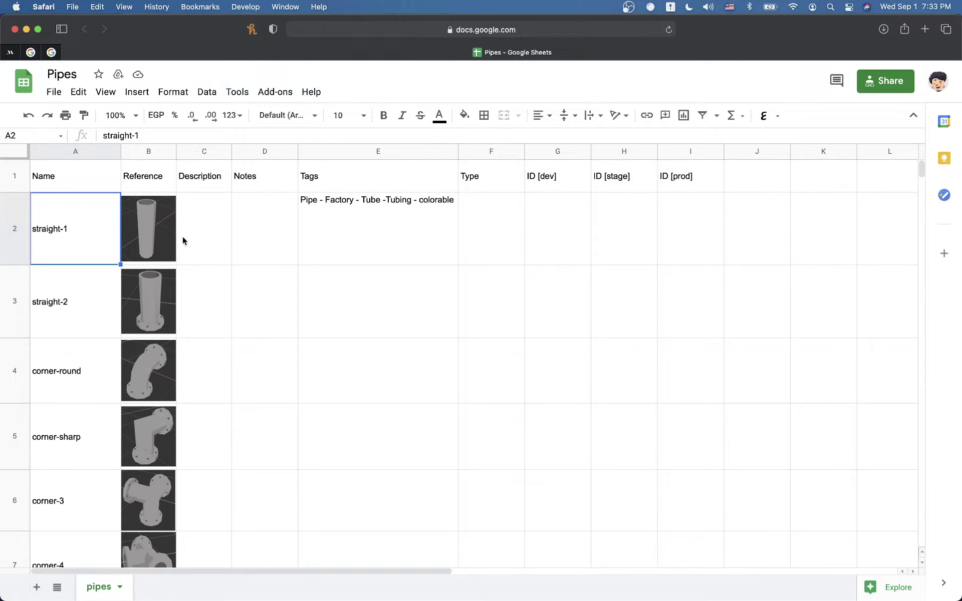
Step: Review the Type and ID columns and the name cell in the straight-1 row
left_click_drag(497, 152, 671, 152)
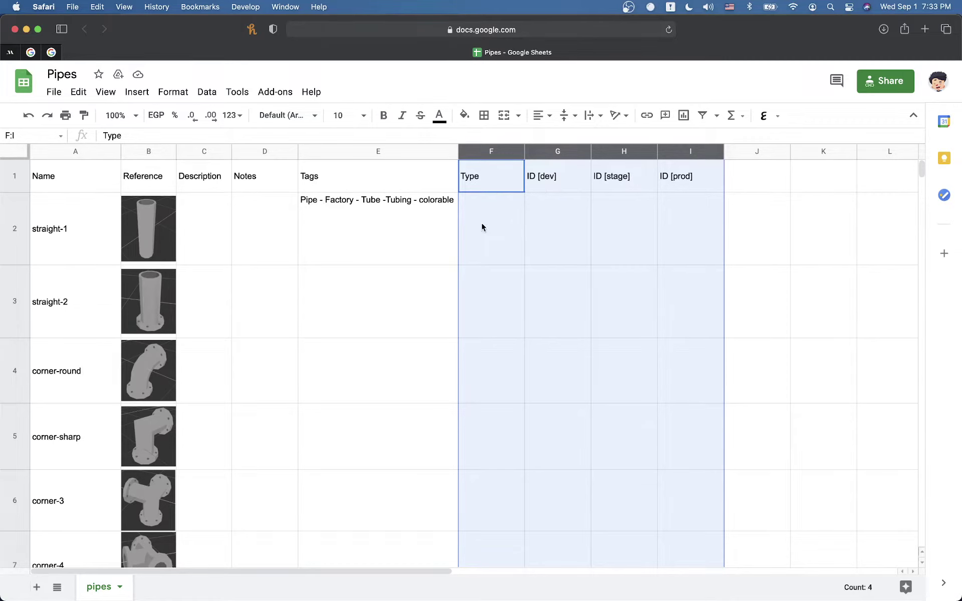
left_click(556, 206)
left_click(472, 209)
left_click(678, 209)
left_click(623, 213)
left_click(492, 216)
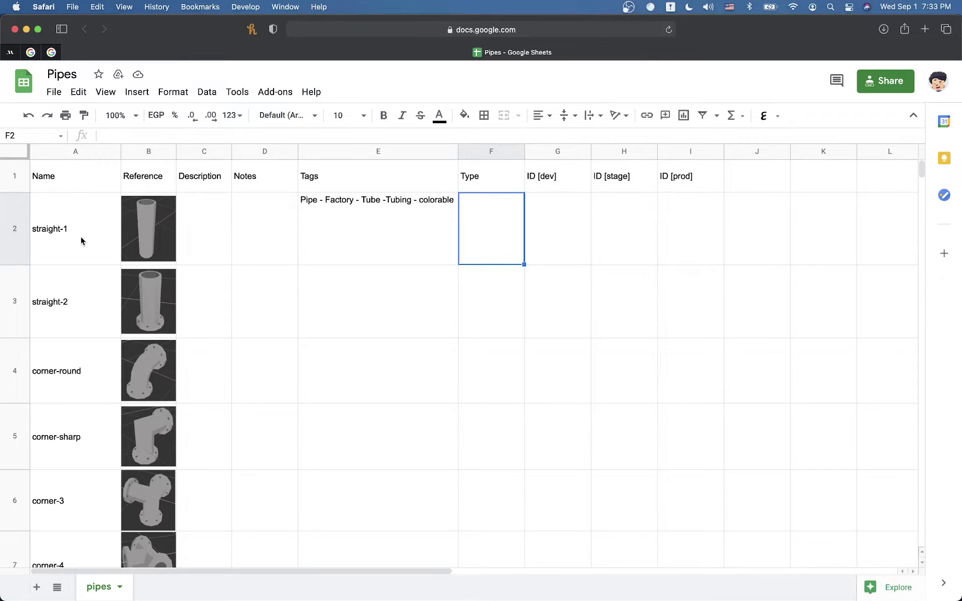
left_click(81, 240)
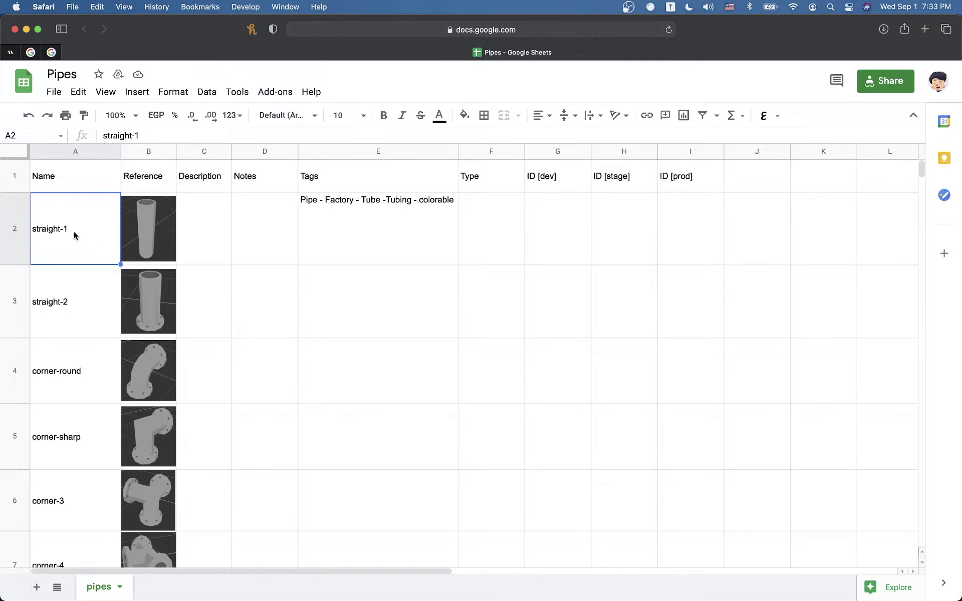
Step: Open polyup.com in a new tab and open the first flamingo machine from the account's My Machines
key("super+t")
type("polyup.com")
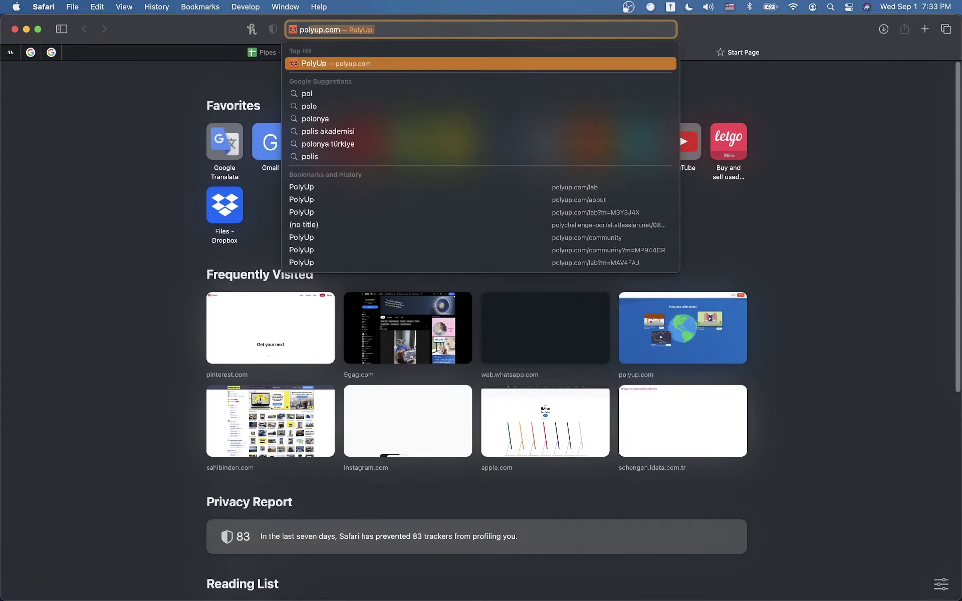
key("Return")
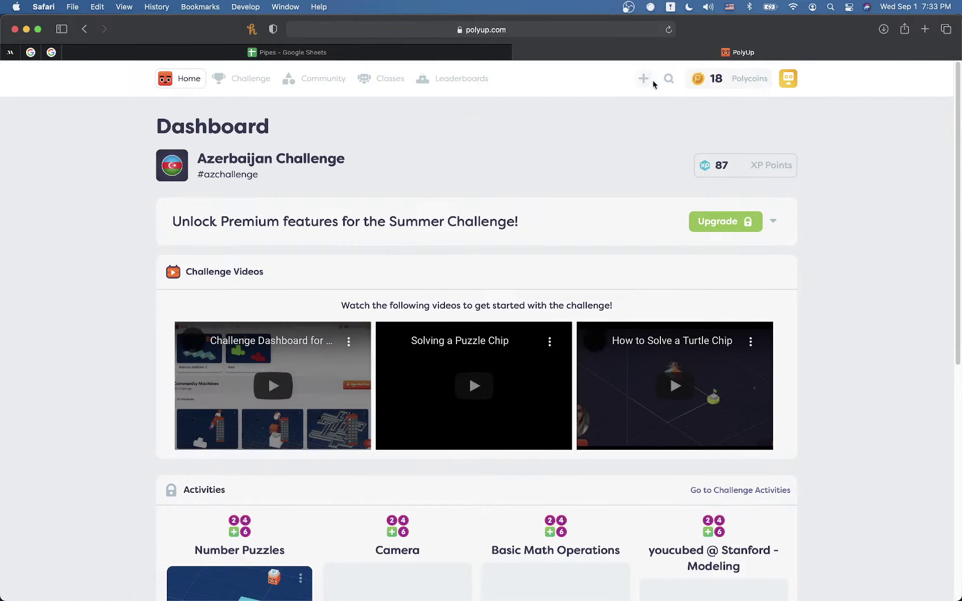
left_click(784, 82)
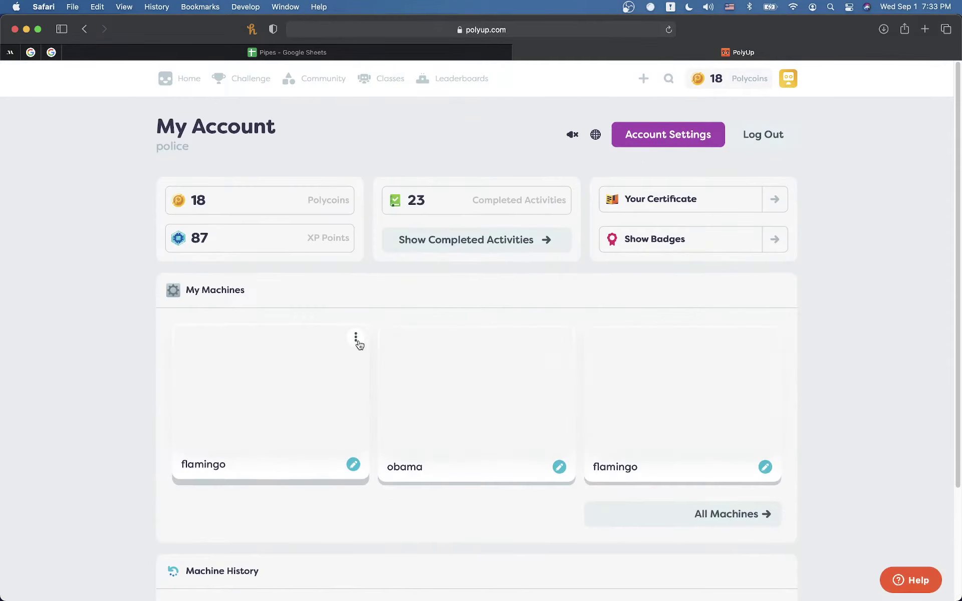
left_click(349, 352)
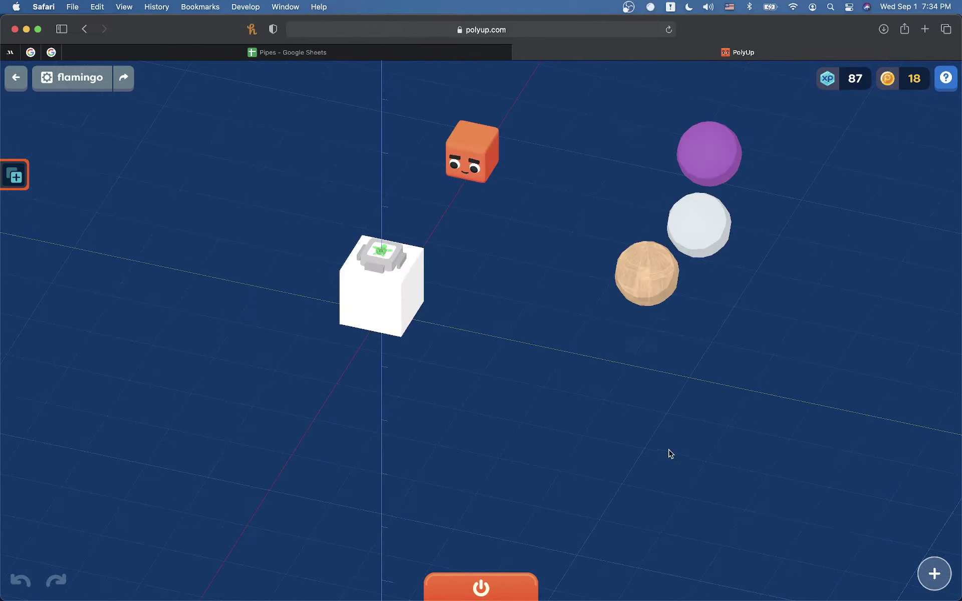
Step: Browse the Terrain set under Places and Figures in the 3D parts library and check the Bamboo part's name and description
left_click(934, 573)
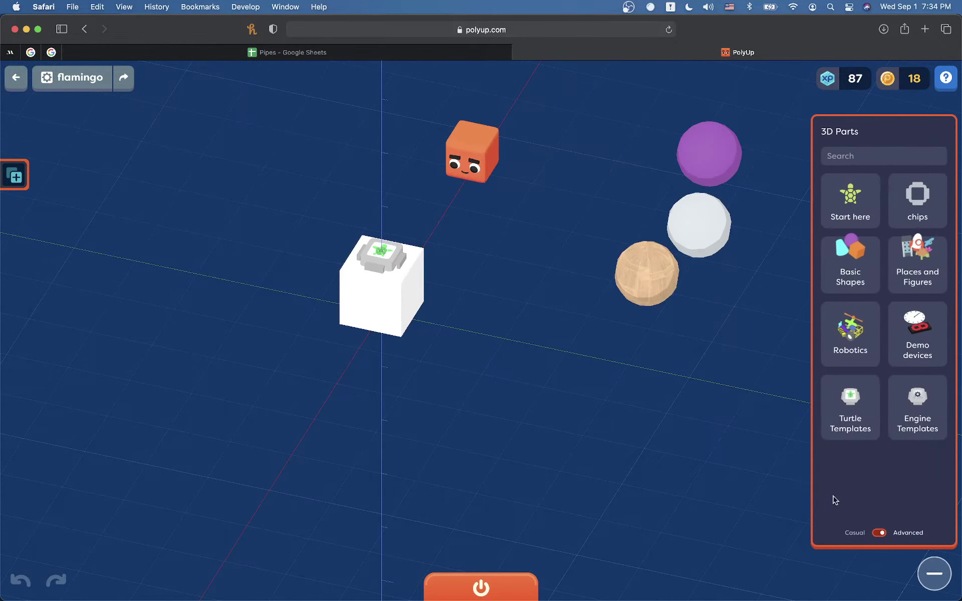
left_click(893, 261)
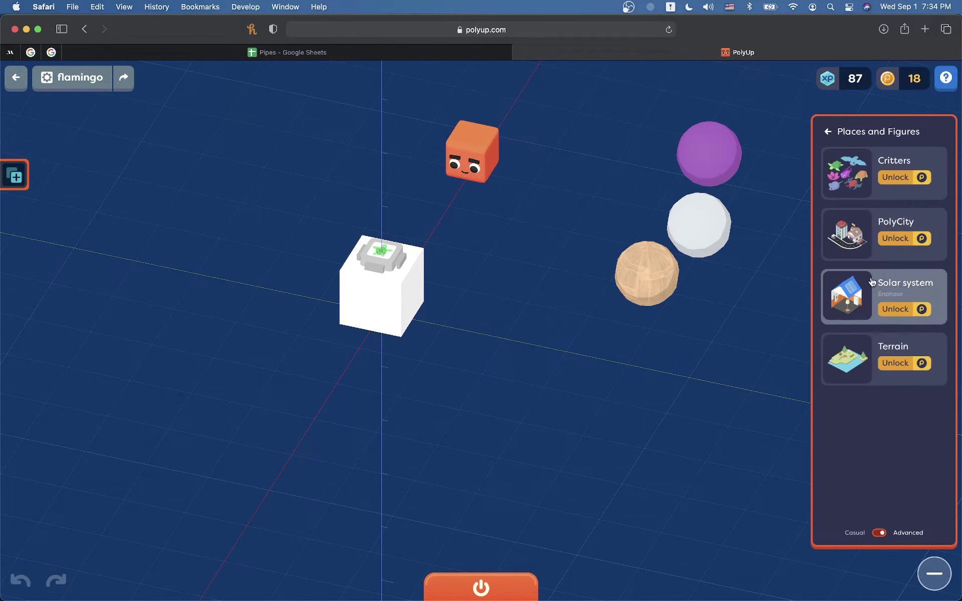
left_click(846, 367)
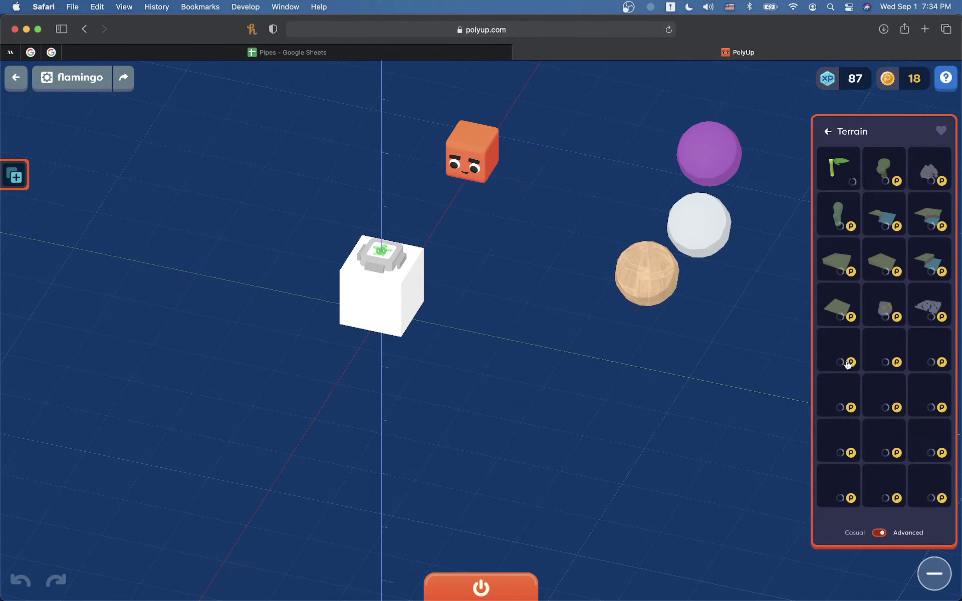
mouse_move(835, 171)
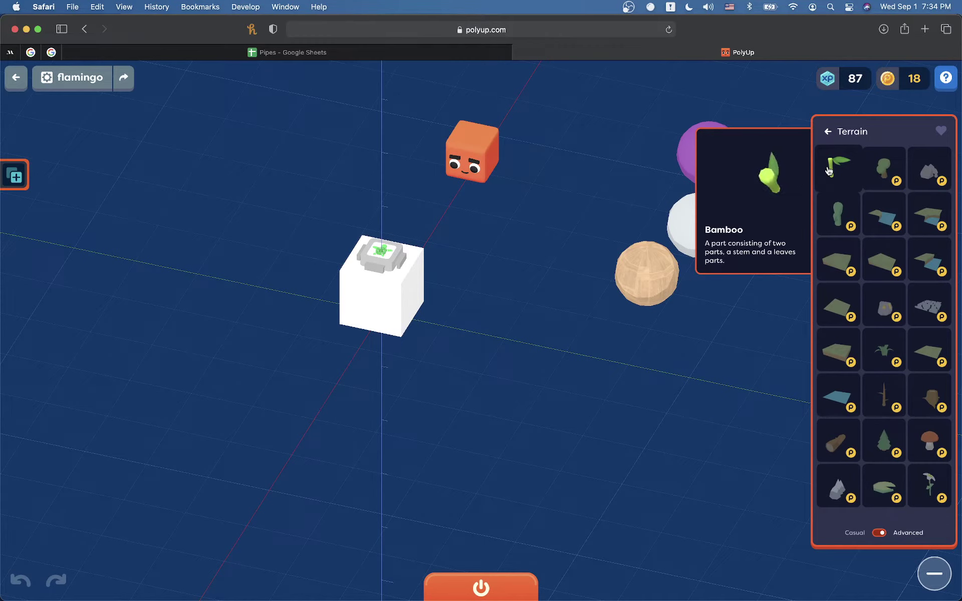
left_click(827, 133)
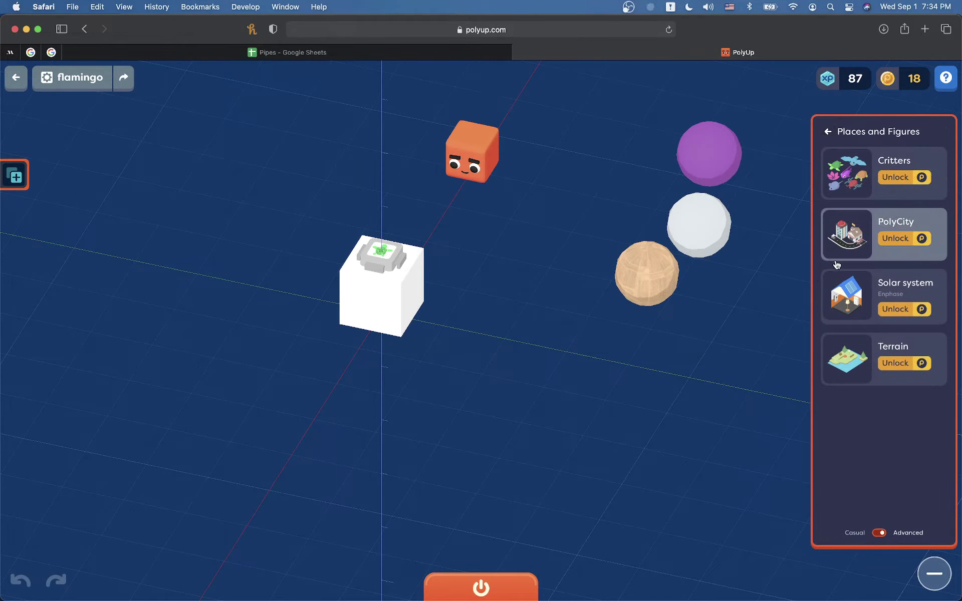
Step: Examine the part names and descriptions in the Solar system set, then return to Places and Figures
left_click(846, 296)
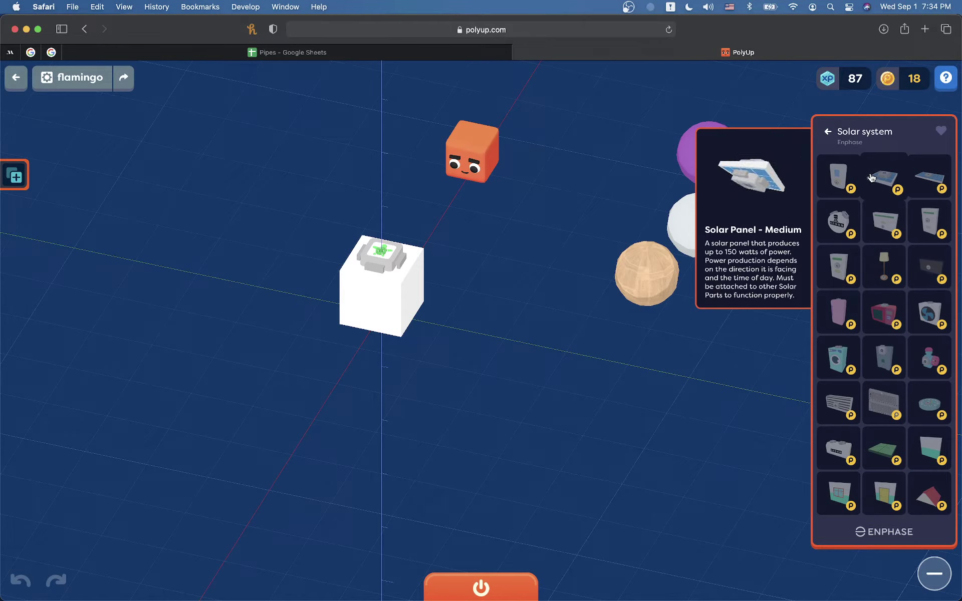
mouse_move(891, 444)
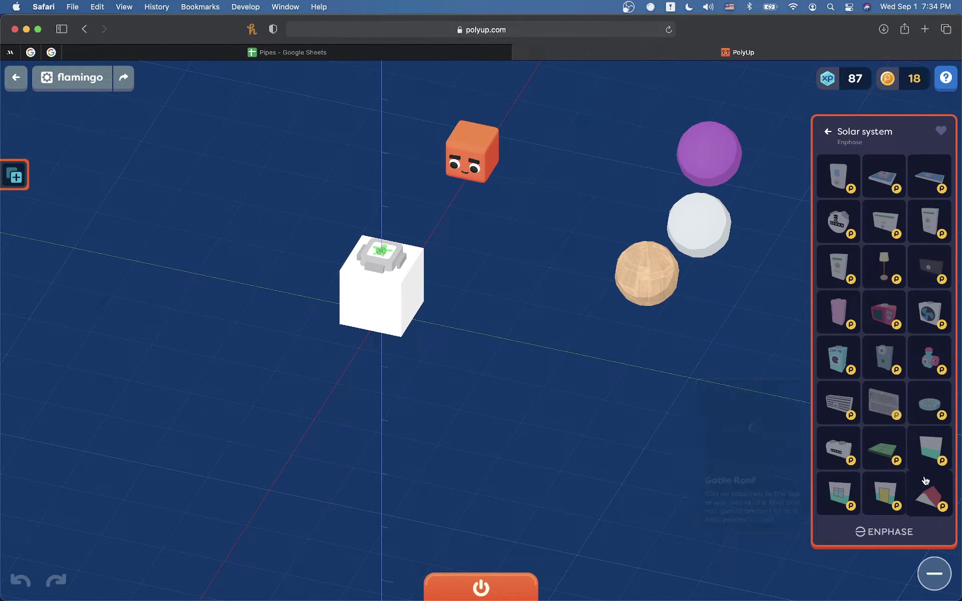
mouse_move(925, 483)
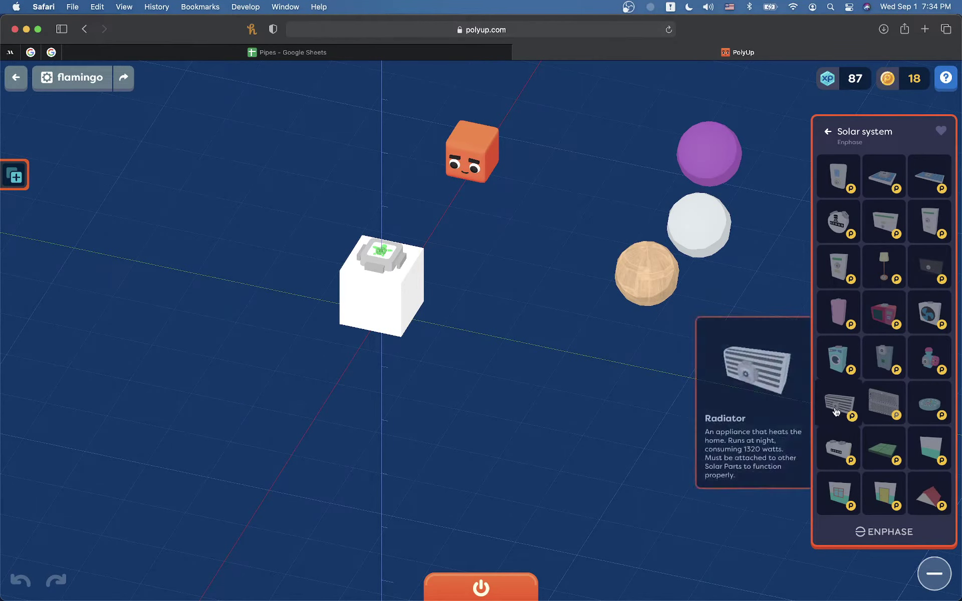
left_click(825, 134)
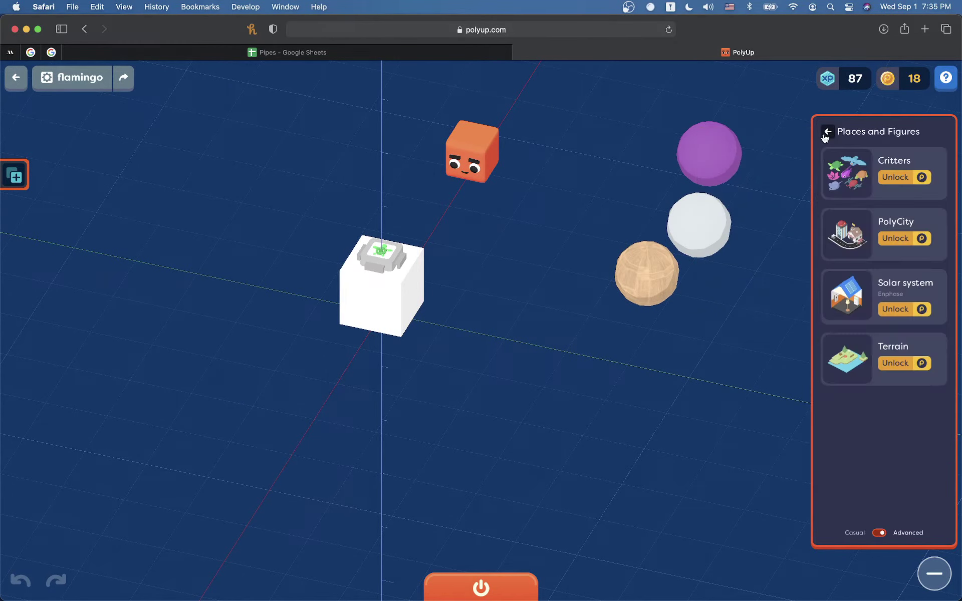
Step: In the Pipes spreadsheet, rename both straight-1 and straight-2 to "Straight Pipe"
left_click(446, 55)
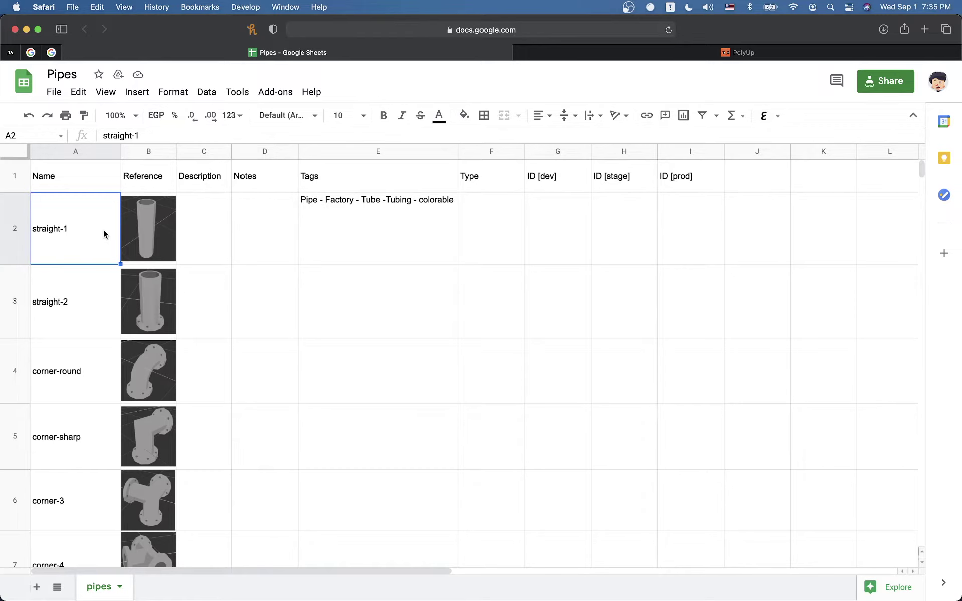
type("Straight Pipe")
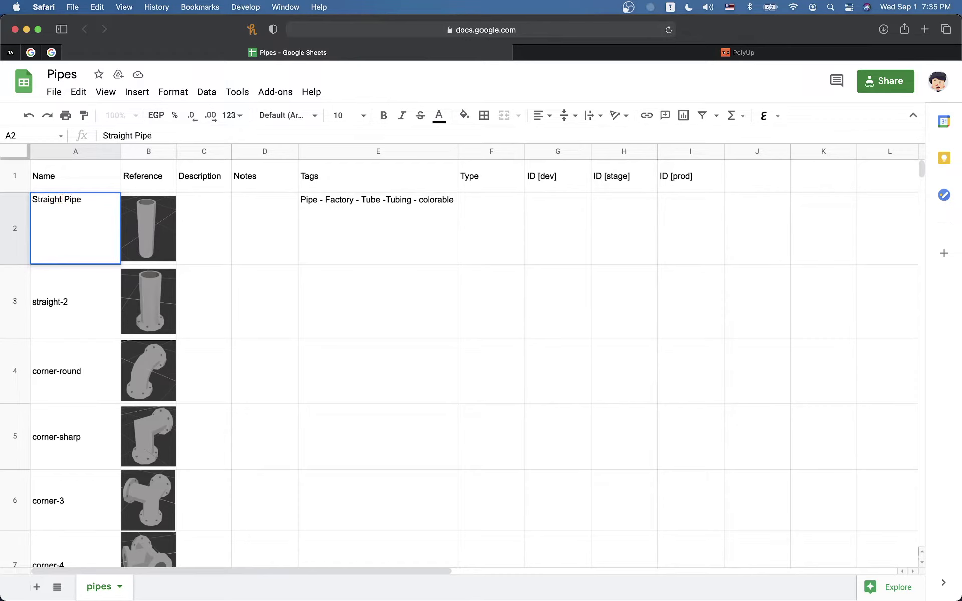
key("Return")
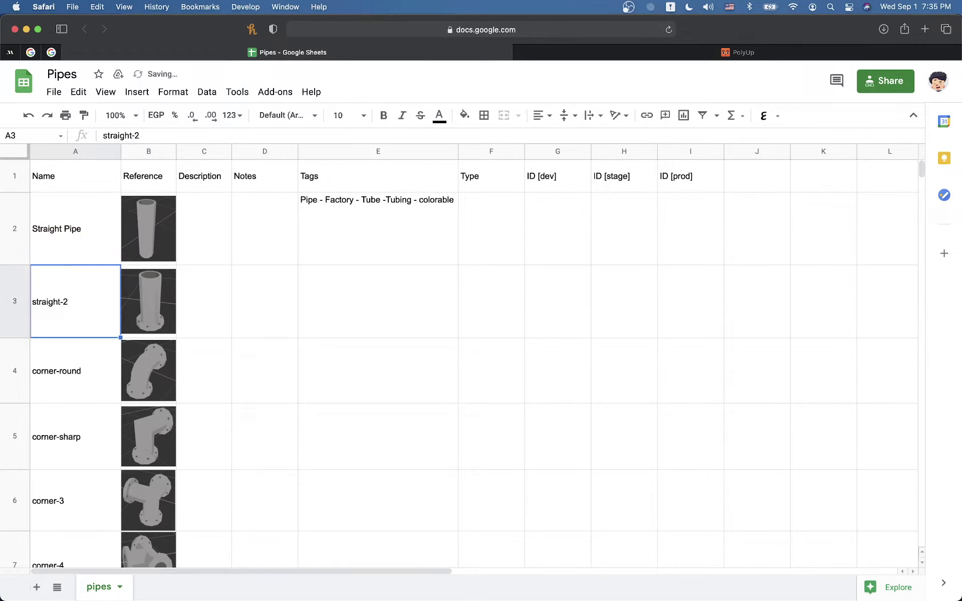
type("St")
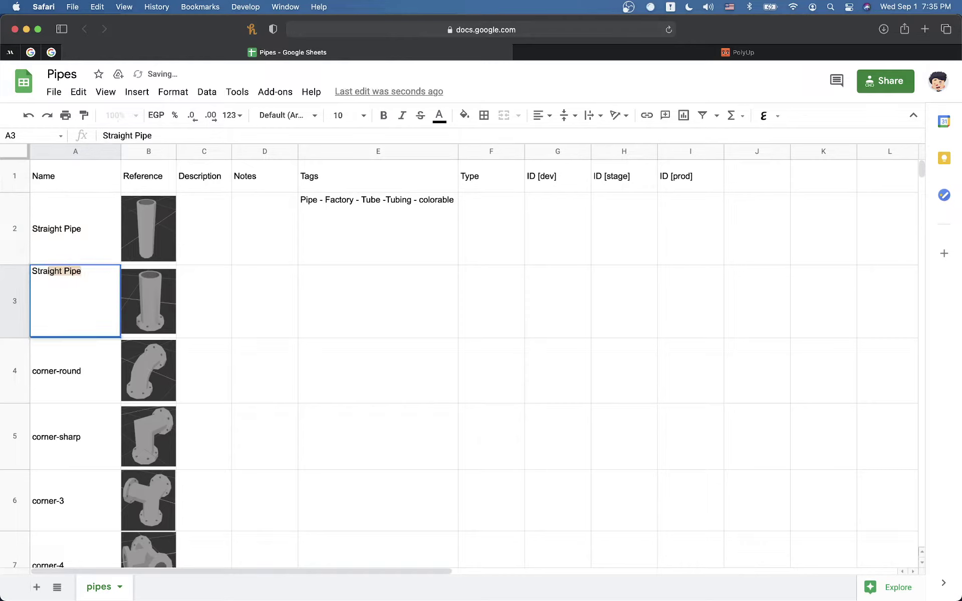
key("Tab")
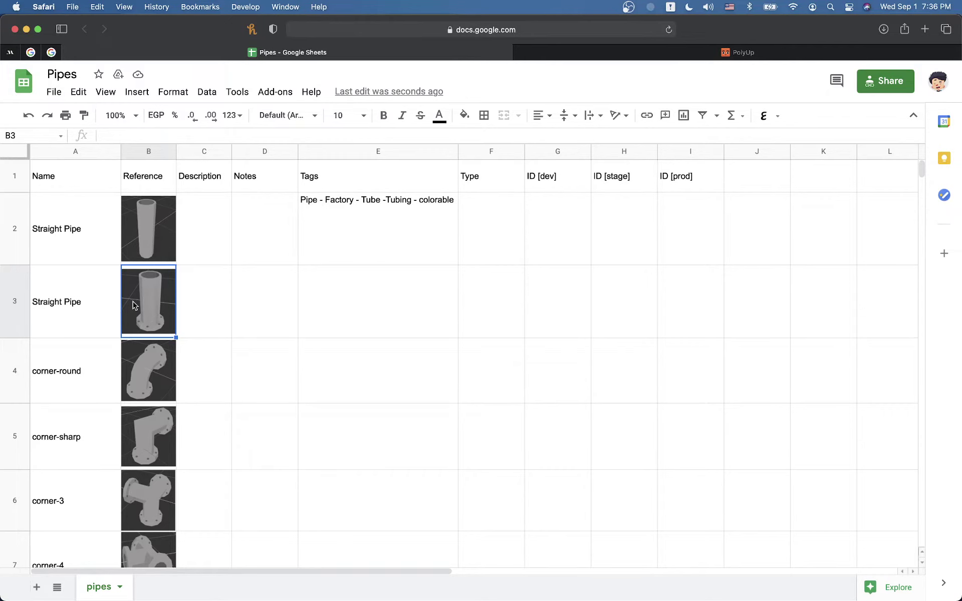
Step: Search the web for "roboto font" in a new tab and view an enlarged alphabet sample among the image results
key("super+t")
type("roboto font")
key("Return")
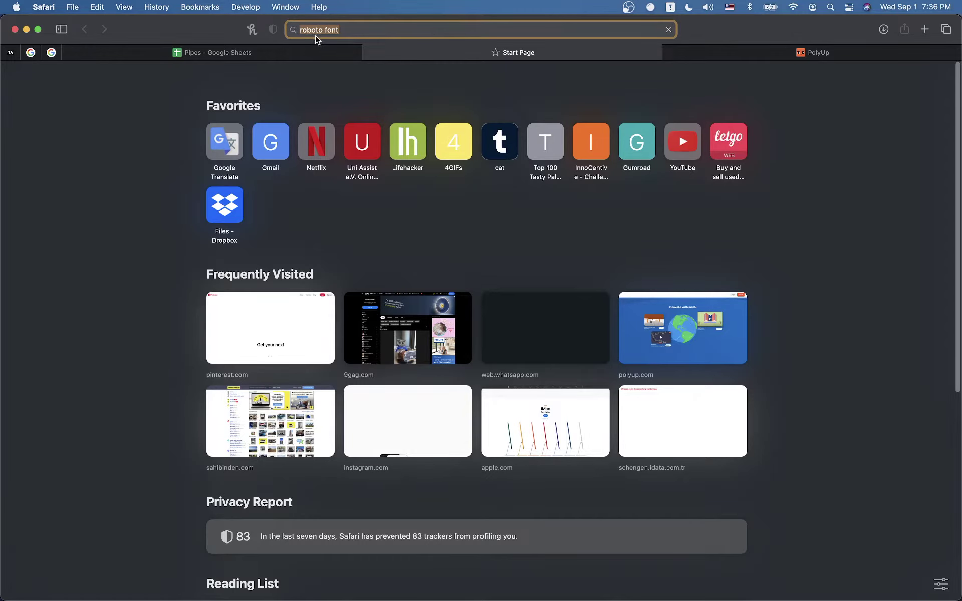
key("Escape")
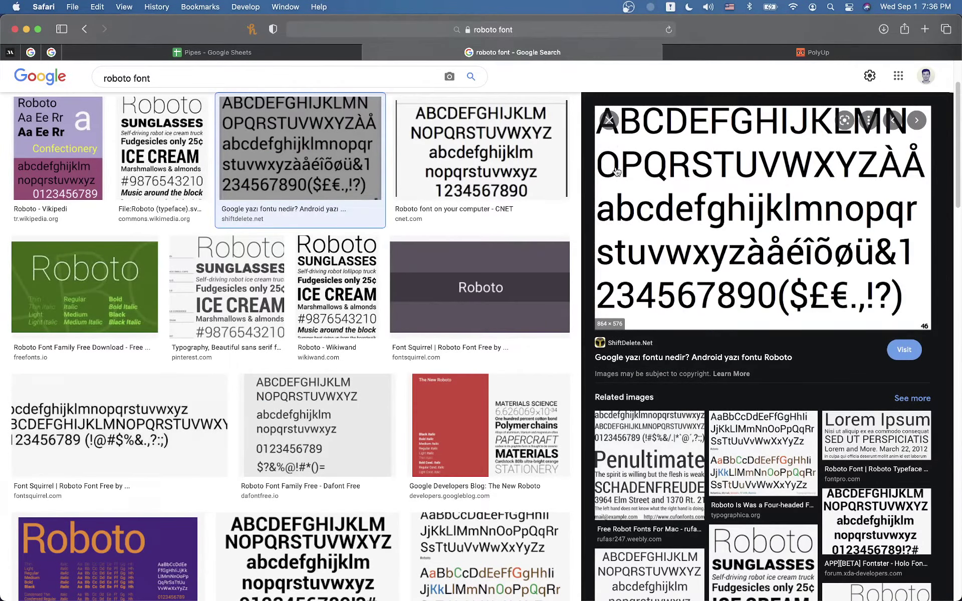
scroll(484, 169, "up", 2)
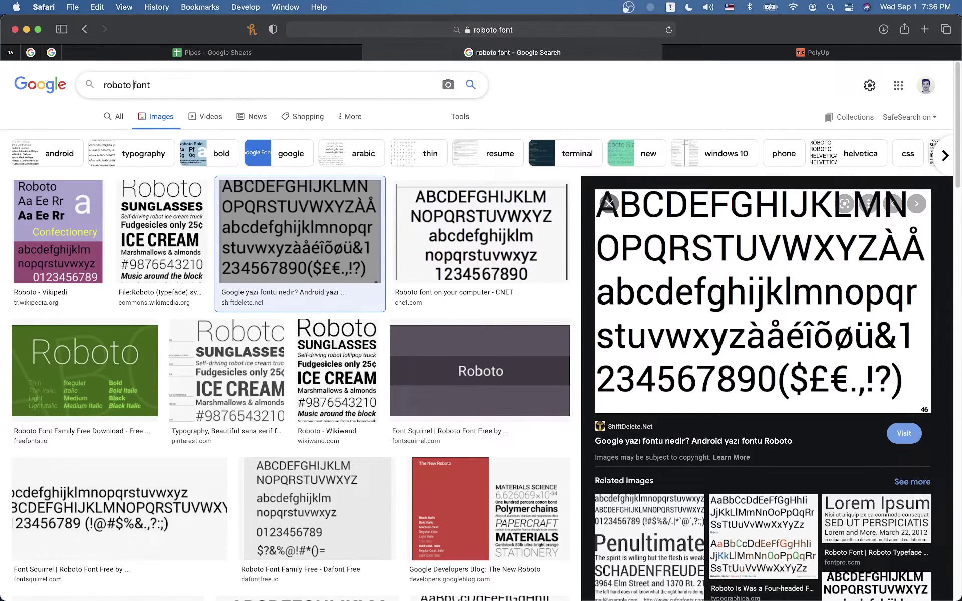
Step: Change the image search to "roboto slab font" and view the enlarged Roboto Slab Bold sample
left_click(126, 85)
type("slab")
key("Return")
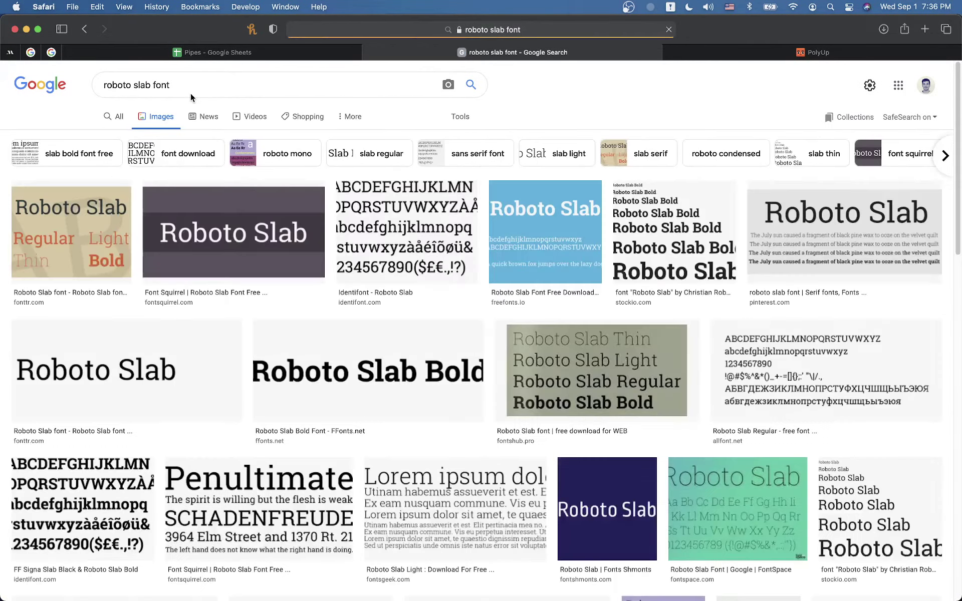
left_click(284, 359)
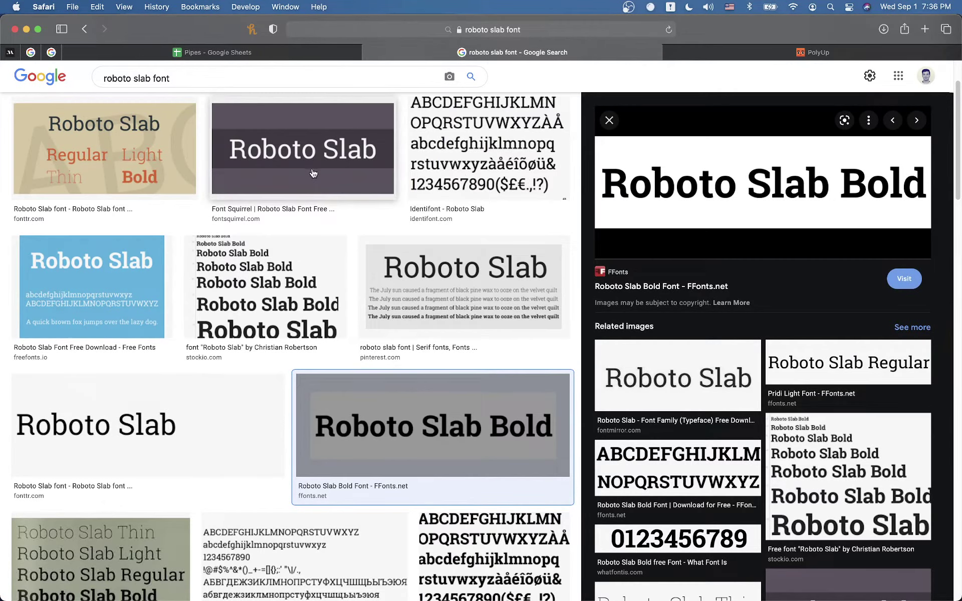
scroll(281, 175, "up", 3)
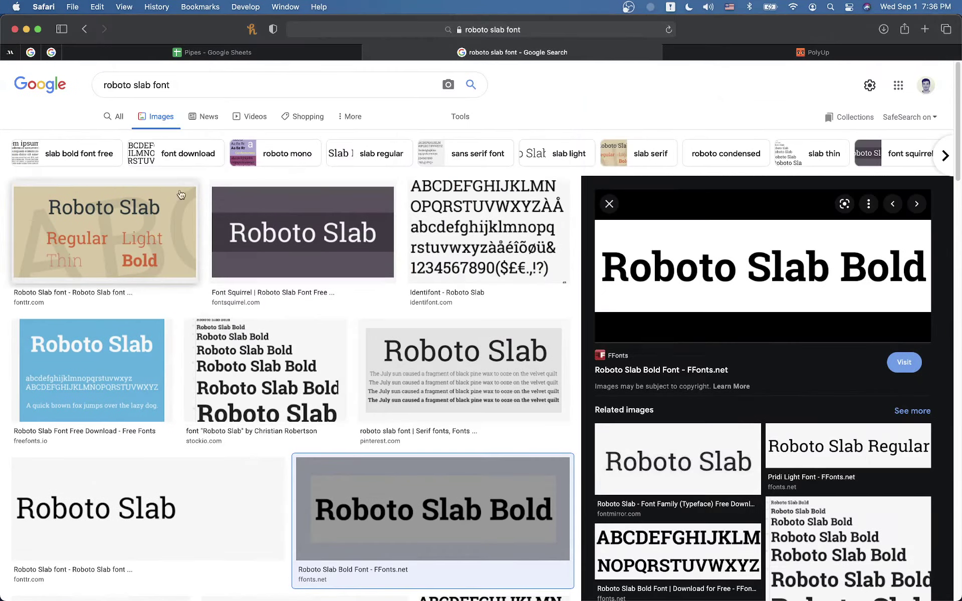
Step: In the Pipes spreadsheet, rename the second Straight Pipe entry, the flanged one in row 3, to "Straight Pipe Slab"
left_click(199, 53)
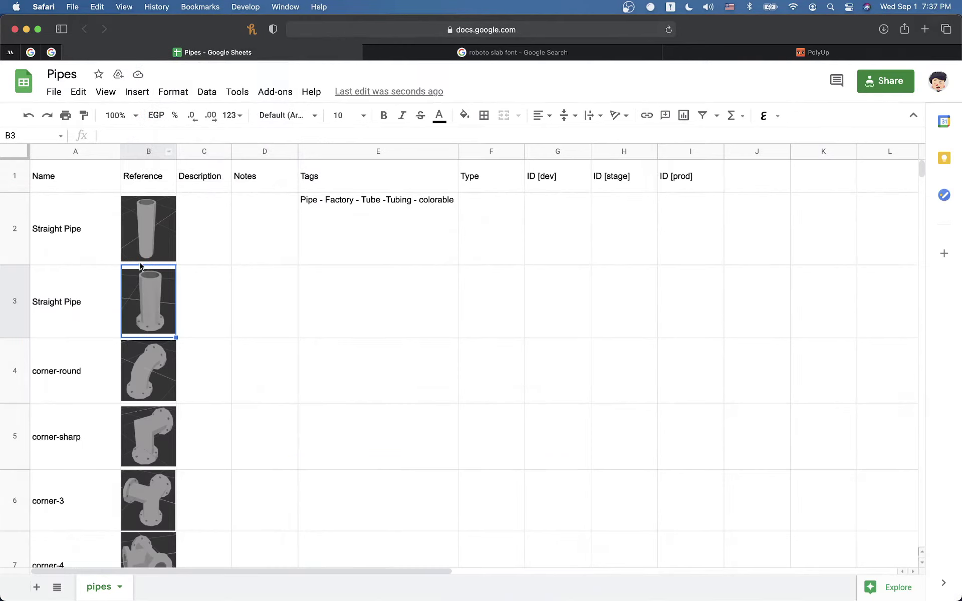
double_click(97, 283)
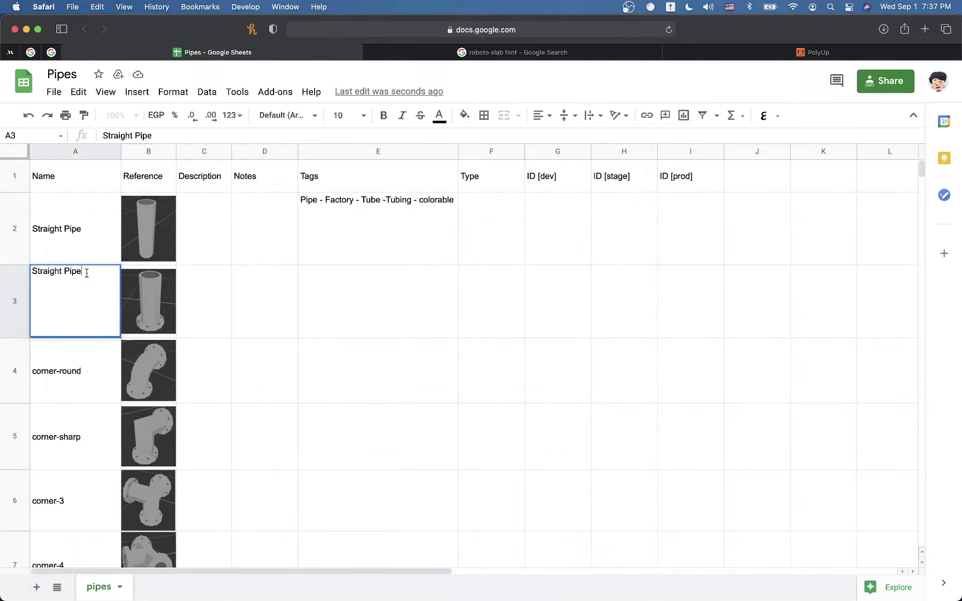
type("Slab")
key("Return")
Step: Widen the Description column and enter "A hollow cylinder shaped pipe with both ends open." as the Straight Pipe's description
left_click(195, 218)
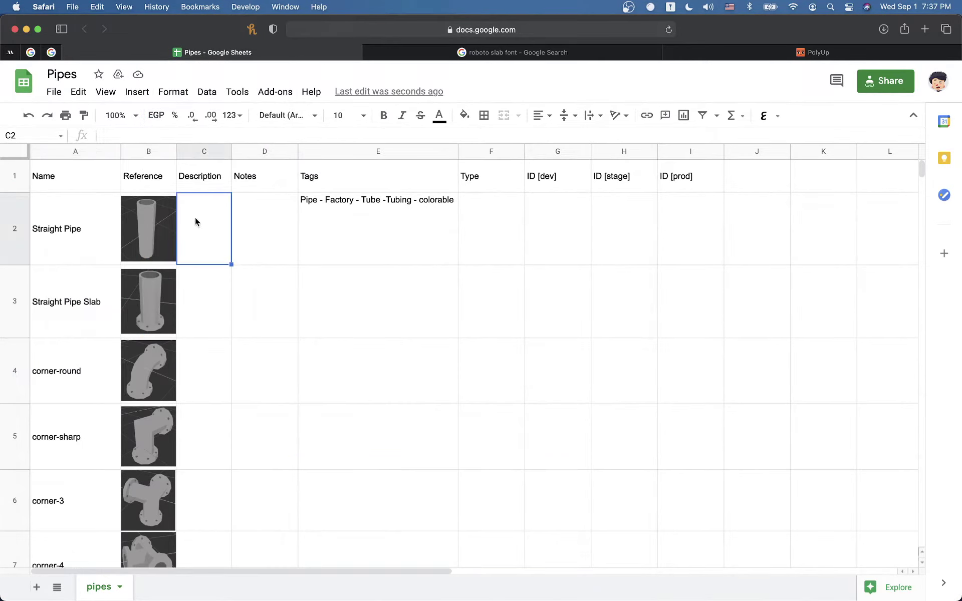
left_click_drag(231, 151, 264, 152)
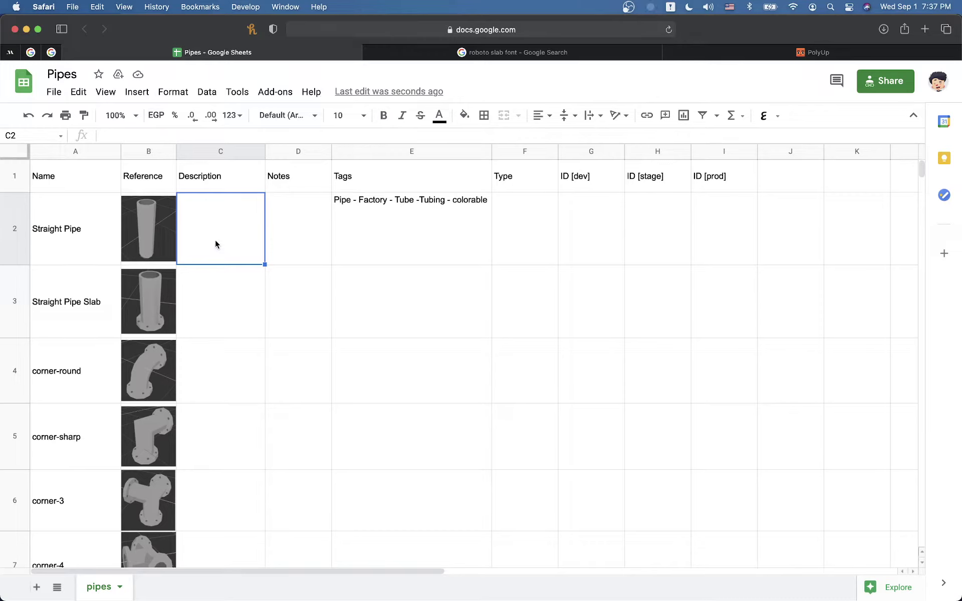
type("A holl")
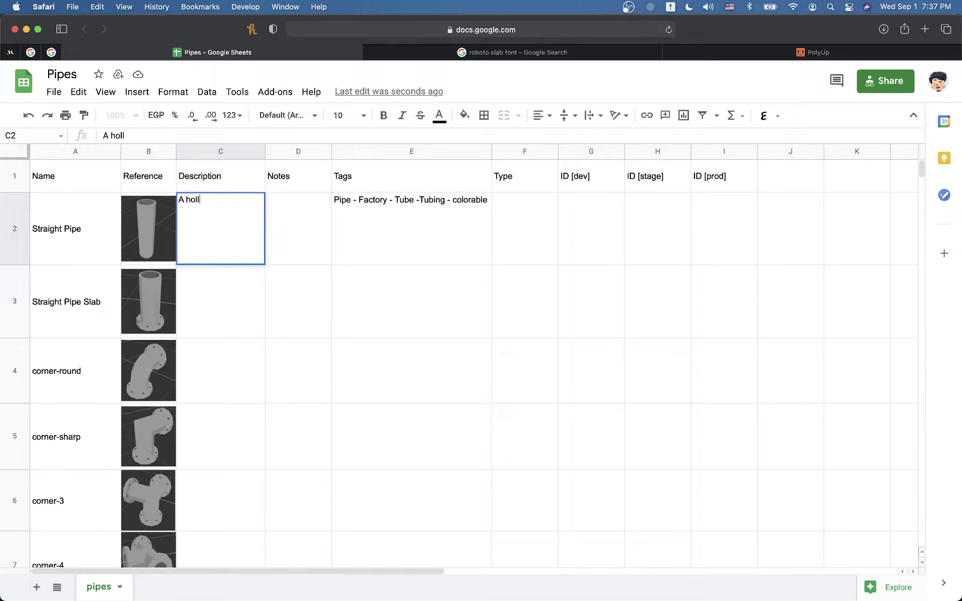
type("ow cylinder shaped pipe")
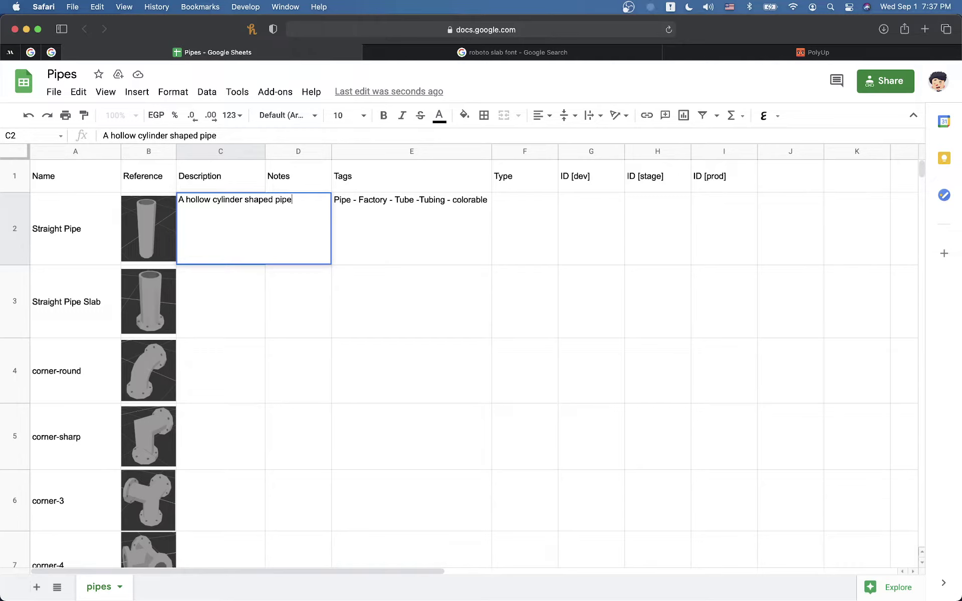
type(" with bno")
key("BackSpace")
key("BackSpace")
type("it")
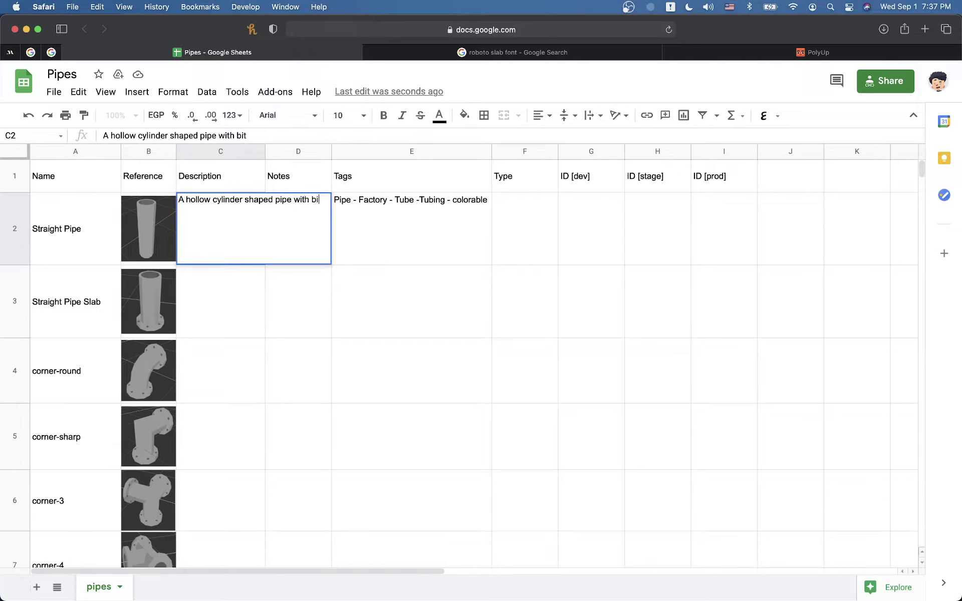
type("h both ends")
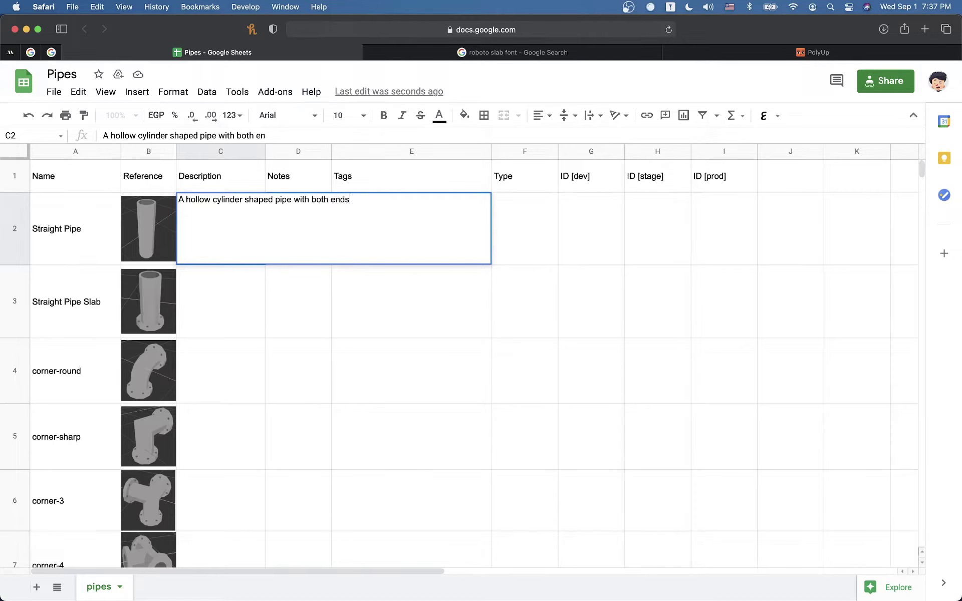
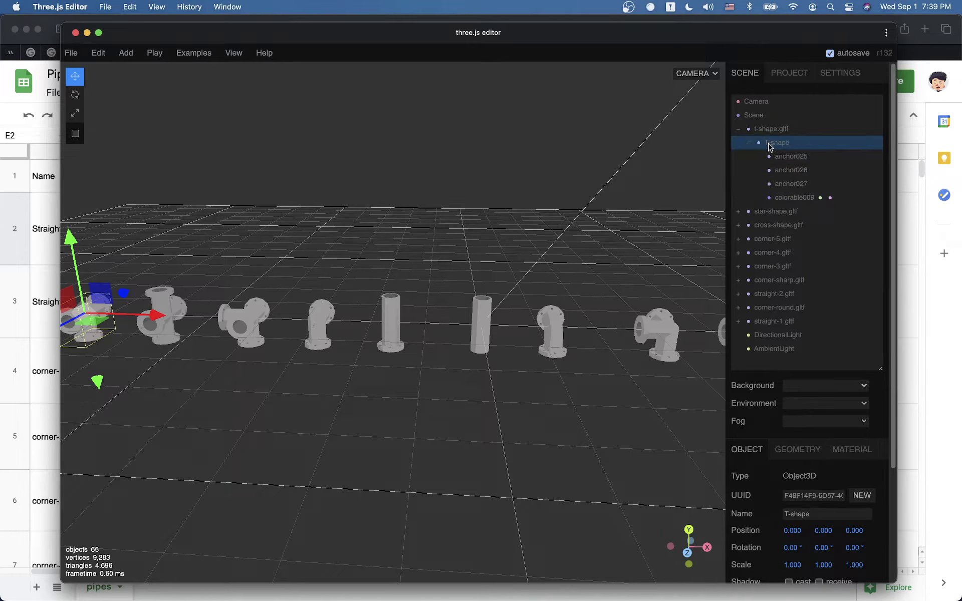
Step: In the three.js editor, move the T-shape object out of its t-shape.gltf group to scene level and delete the emptied group
left_click_drag(770, 145, 772, 133)
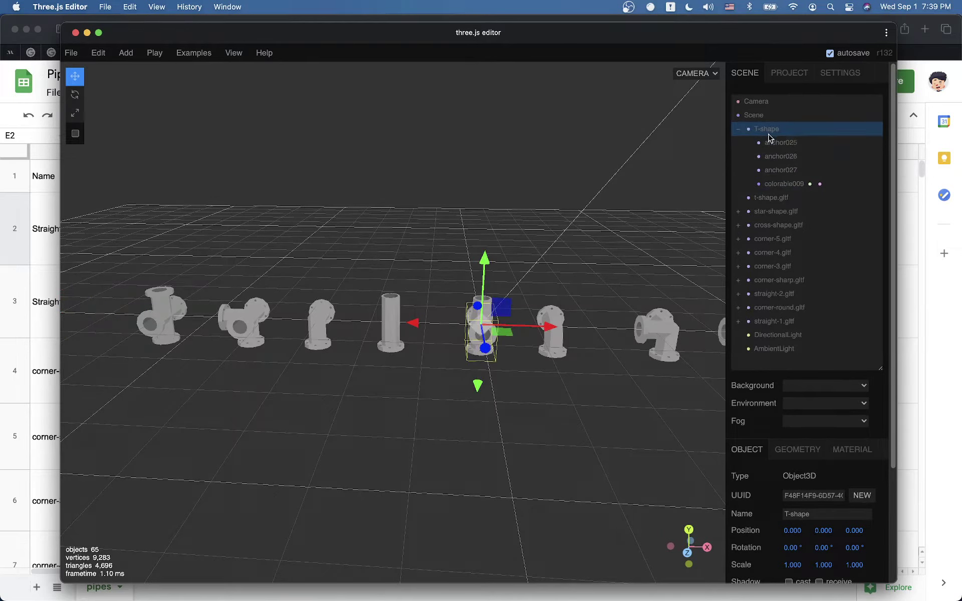
left_click(764, 198)
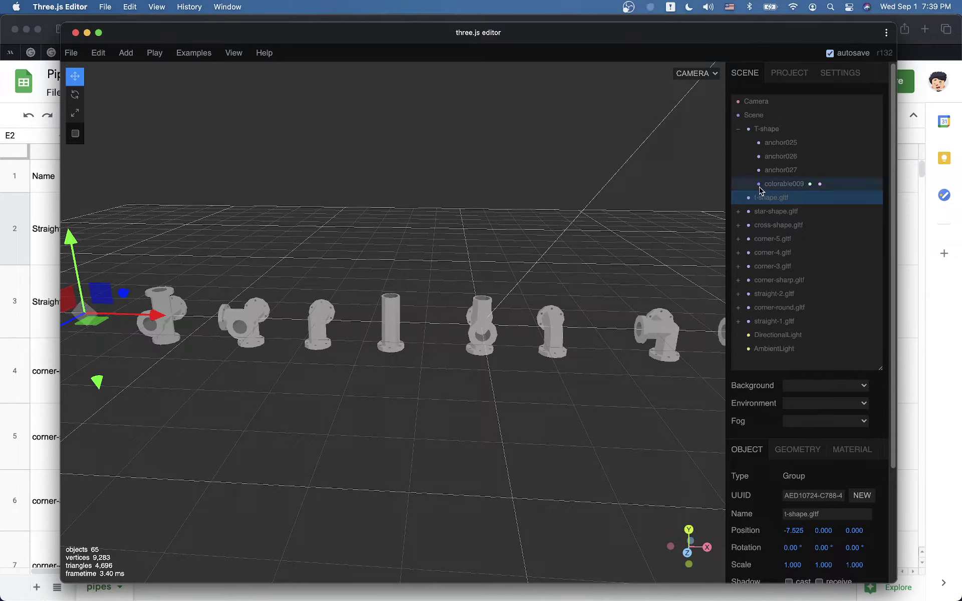
key("Delete")
Step: Move the T-shape pipe along X to about -7.2, beside the star-shaped pipe at the end of the row, and collapse its hierarchy
left_click(764, 129)
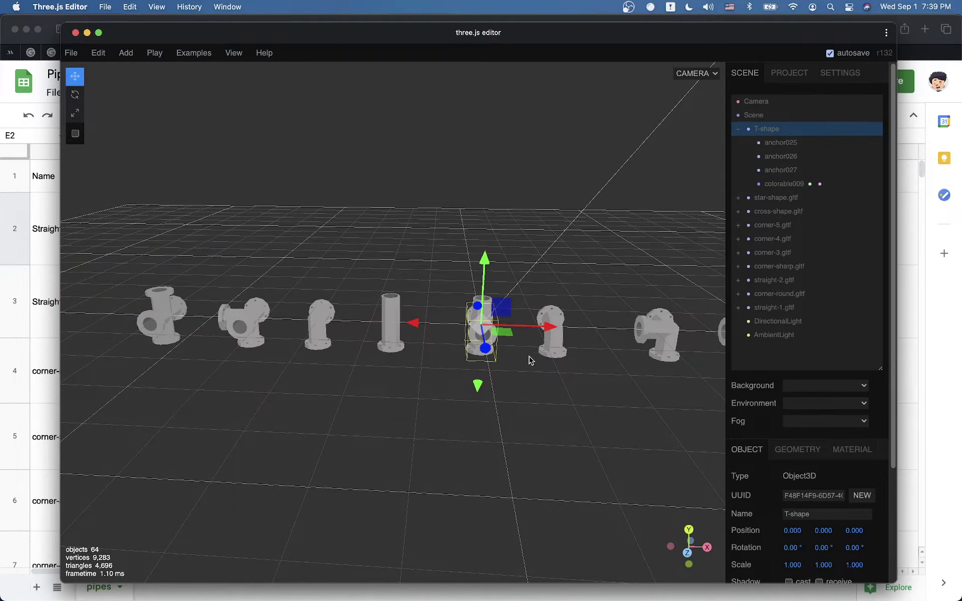
left_click_drag(551, 332, 162, 350)
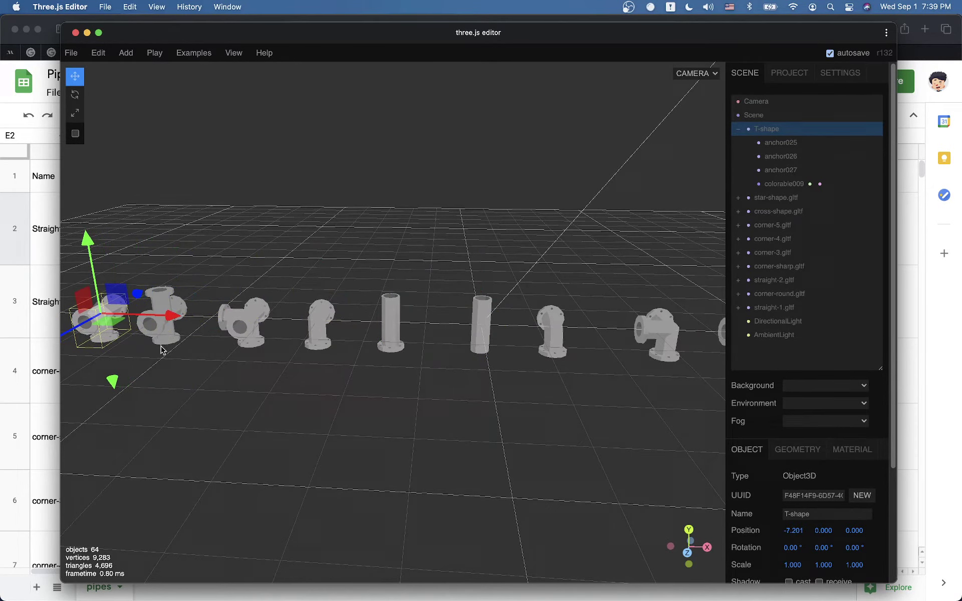
left_click(737, 130)
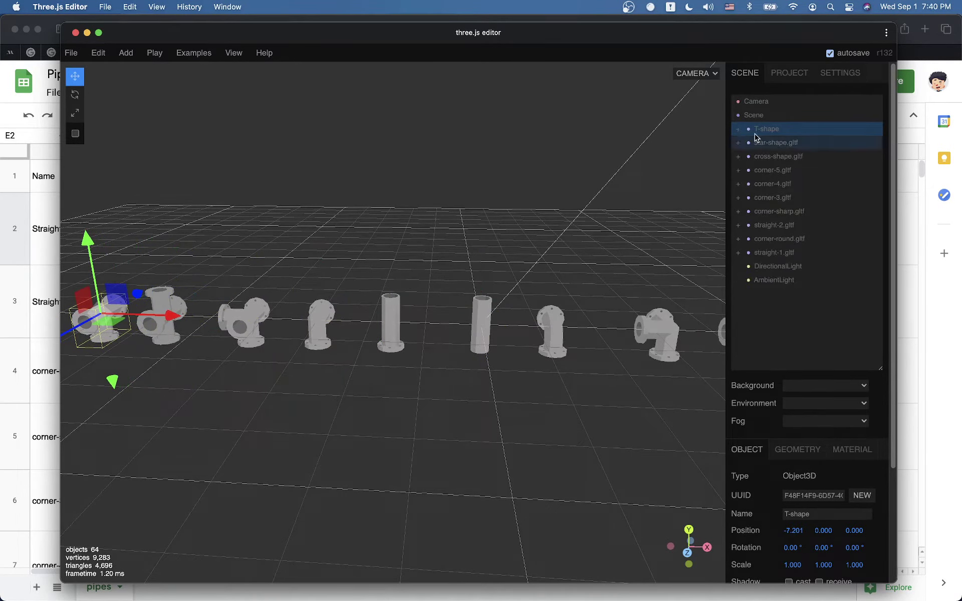
scroll(537, 373, "down", 5)
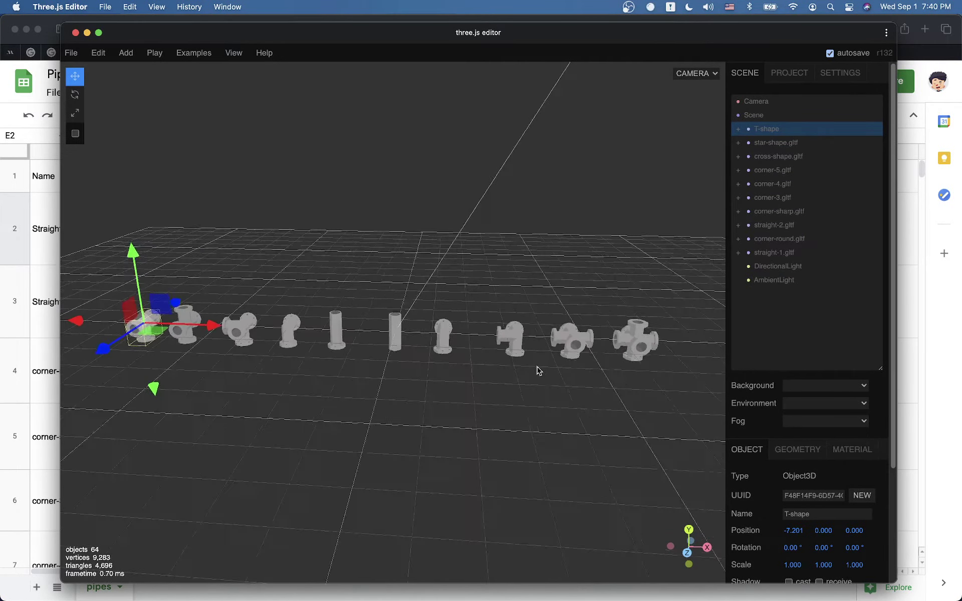
left_click_drag(537, 371, 430, 340)
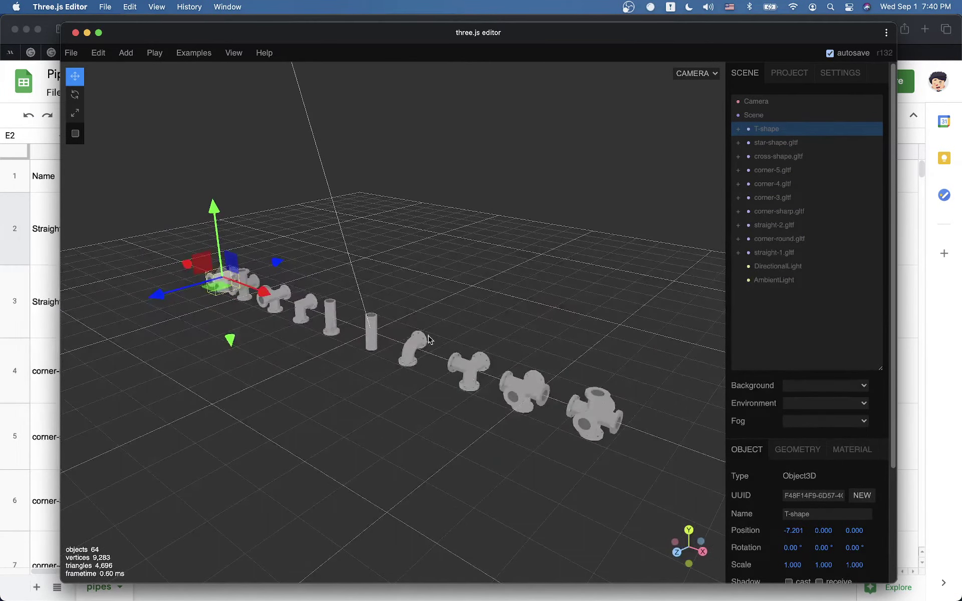
left_click(427, 319)
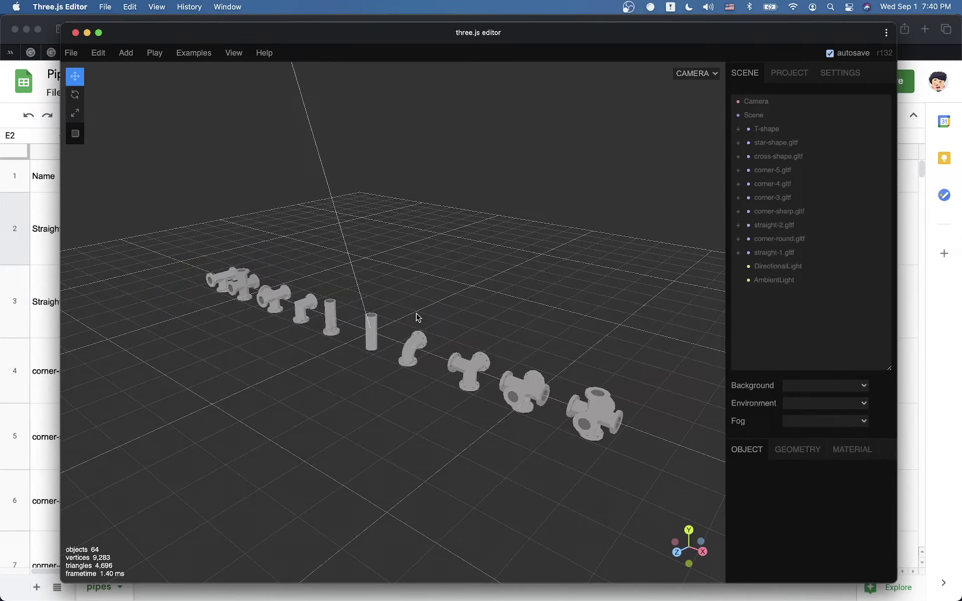
Step: Open head_1.blend from the Downloads folder in Blender and dismiss the splash screen
left_click(927, 109)
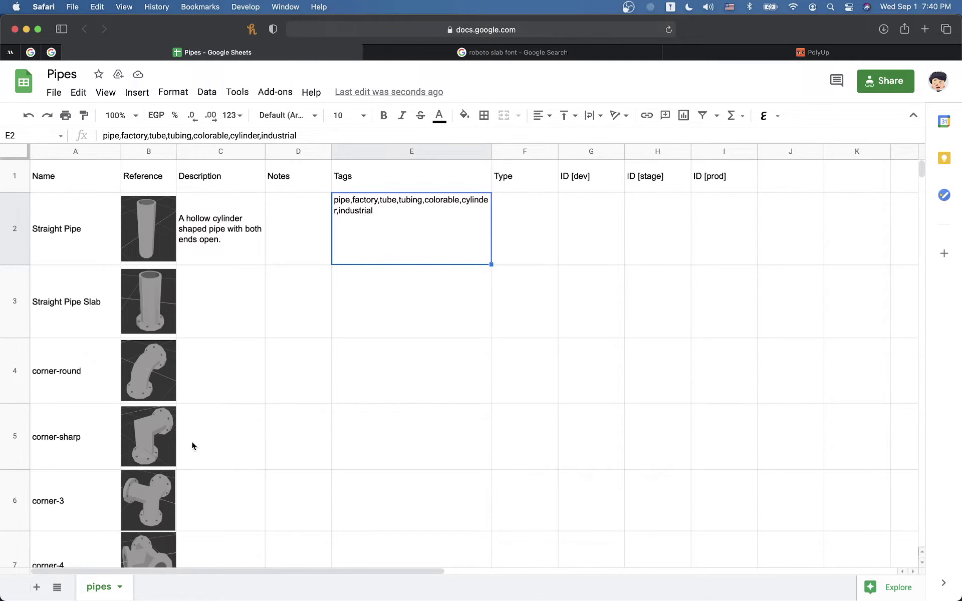
key("super+Tab")
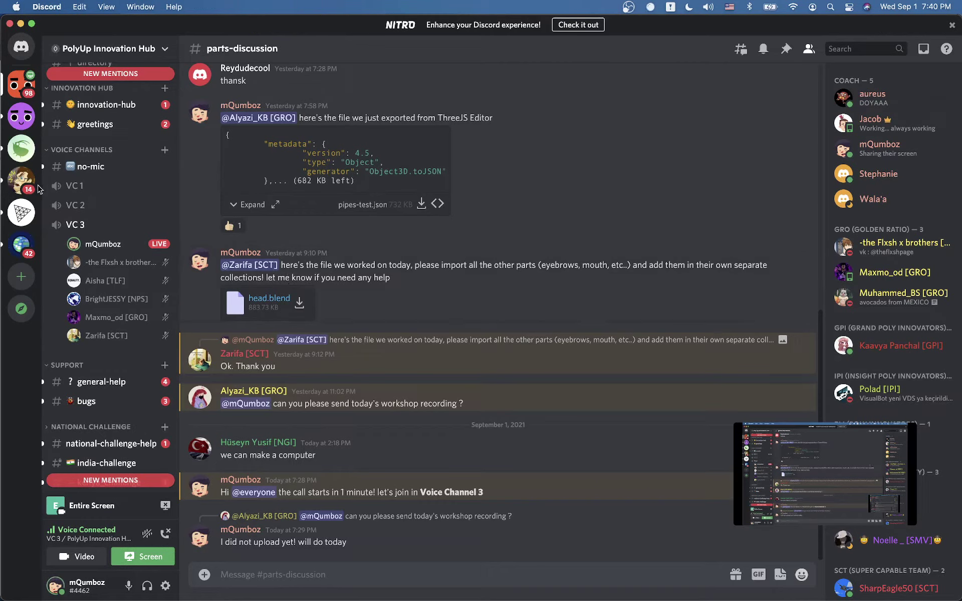
mouse_move(2, 192)
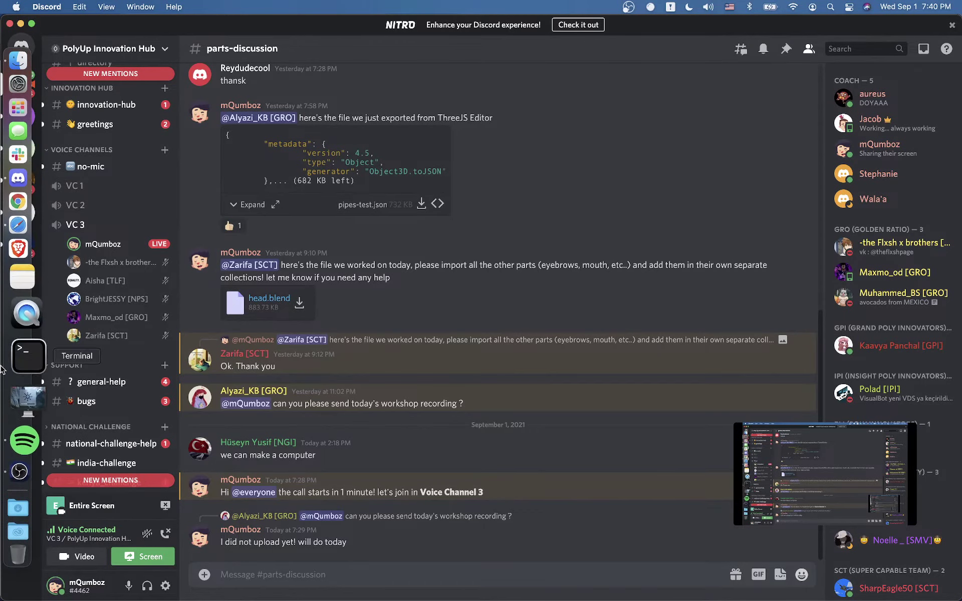
left_click(26, 478)
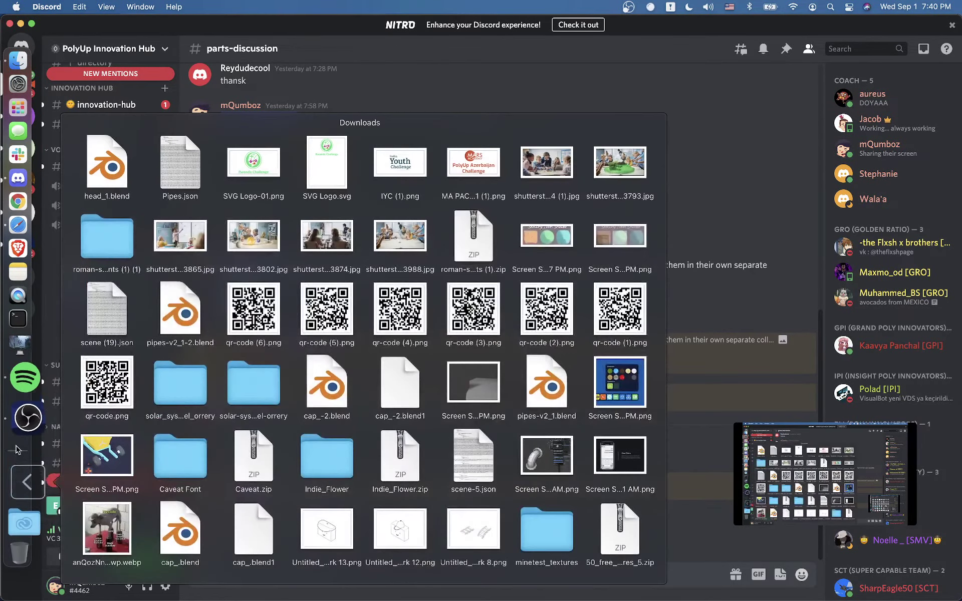
left_click(101, 183)
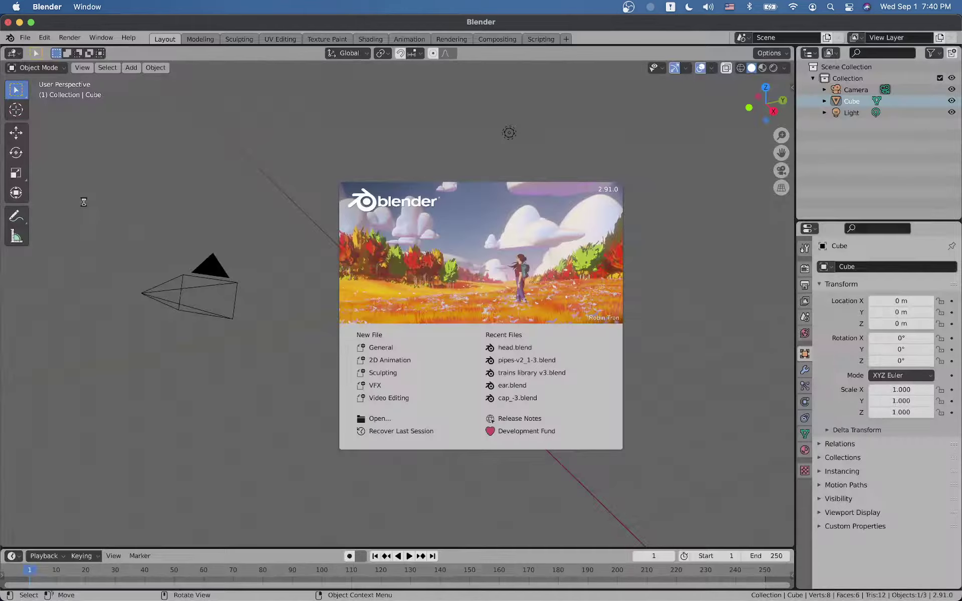
left_click(84, 205)
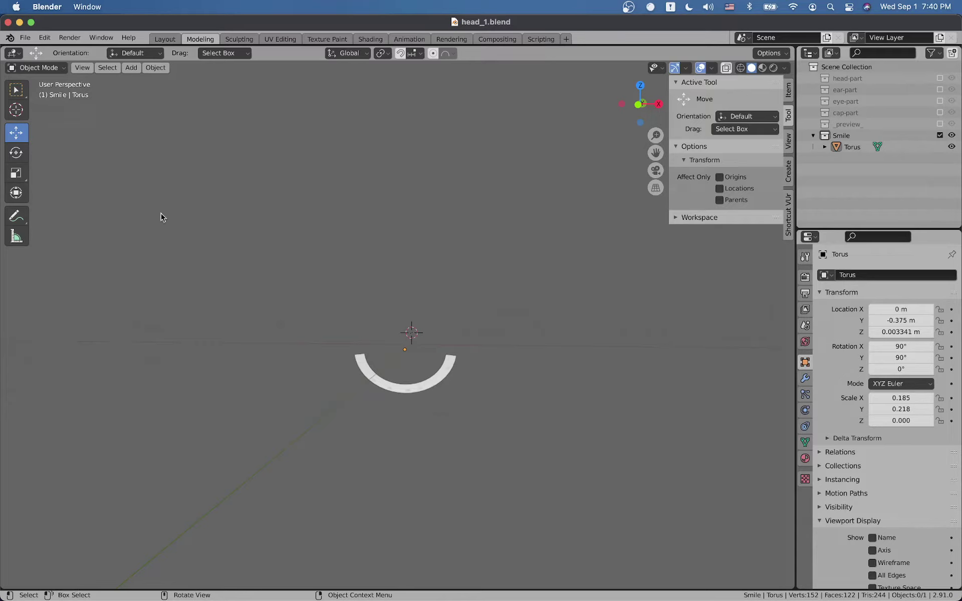
Step: Enable the _preview_ collection to show the assembled head together with the Smile collection's Torus
middle_click_drag(327, 337, 238, 322)
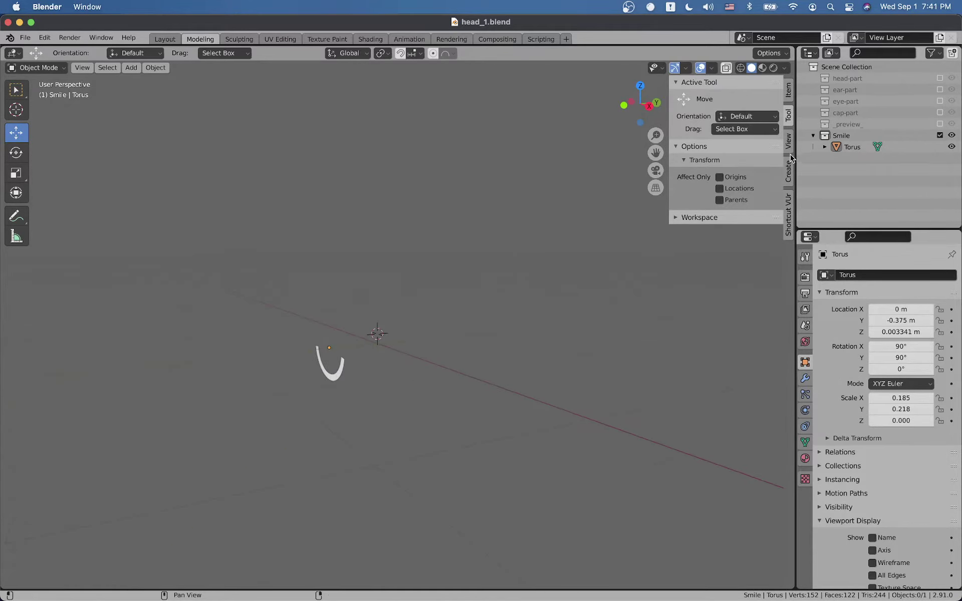
left_click(346, 373)
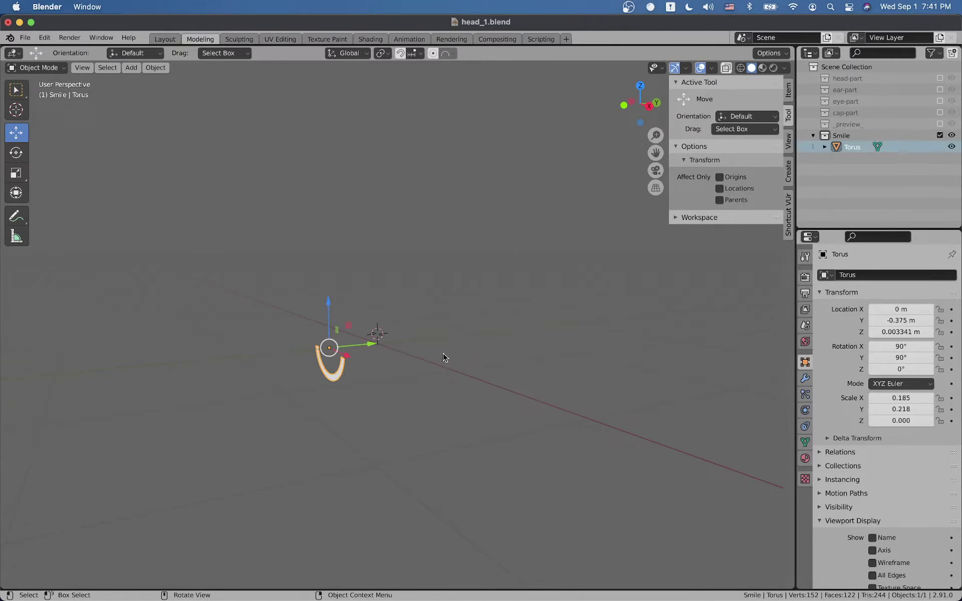
left_click(490, 329)
left_click(939, 124)
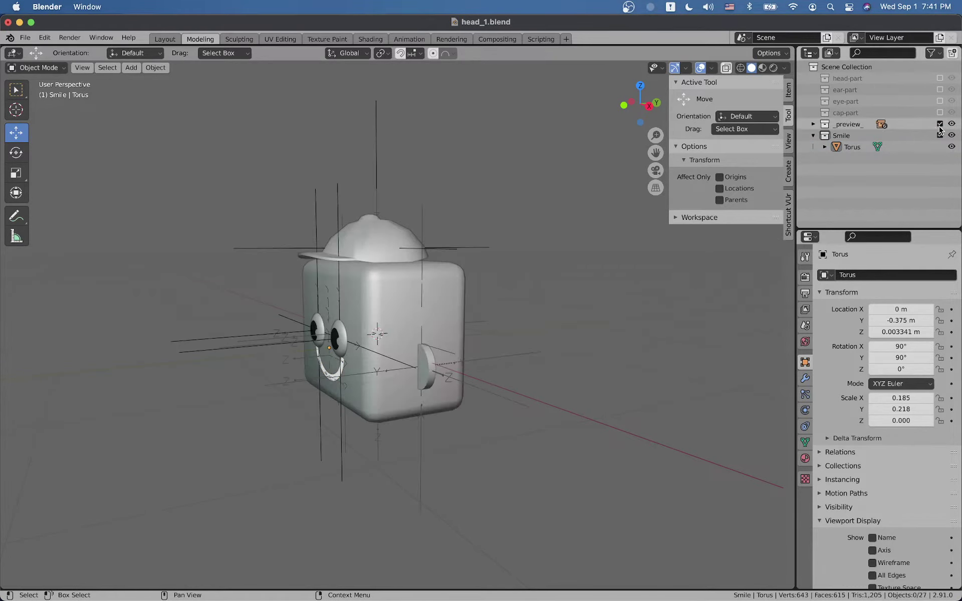
Step: Select the Torus smile and examine up close and from several angles how it fits against the face of the head
left_click(335, 377)
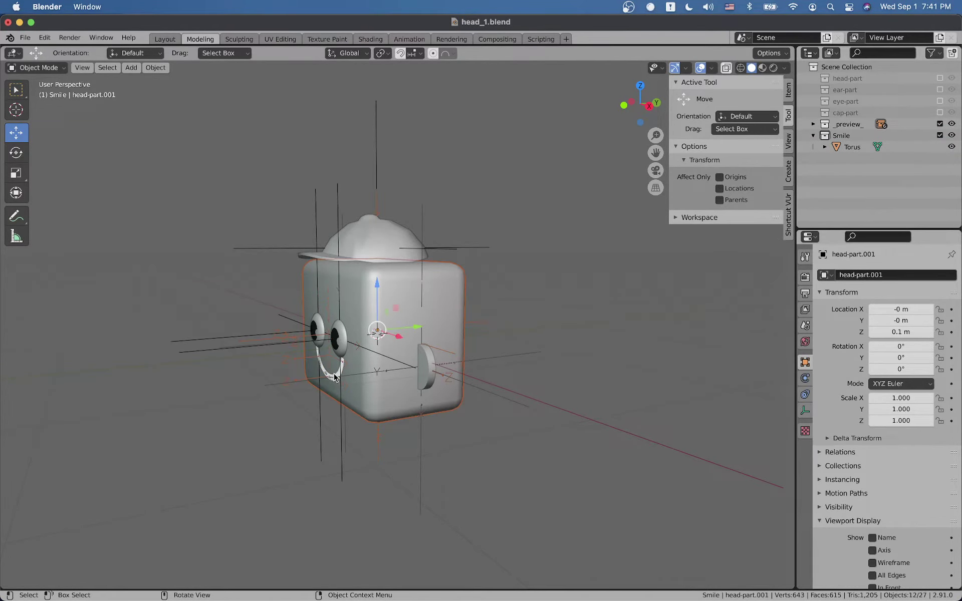
left_click(335, 377)
key("grave")
left_click(399, 402)
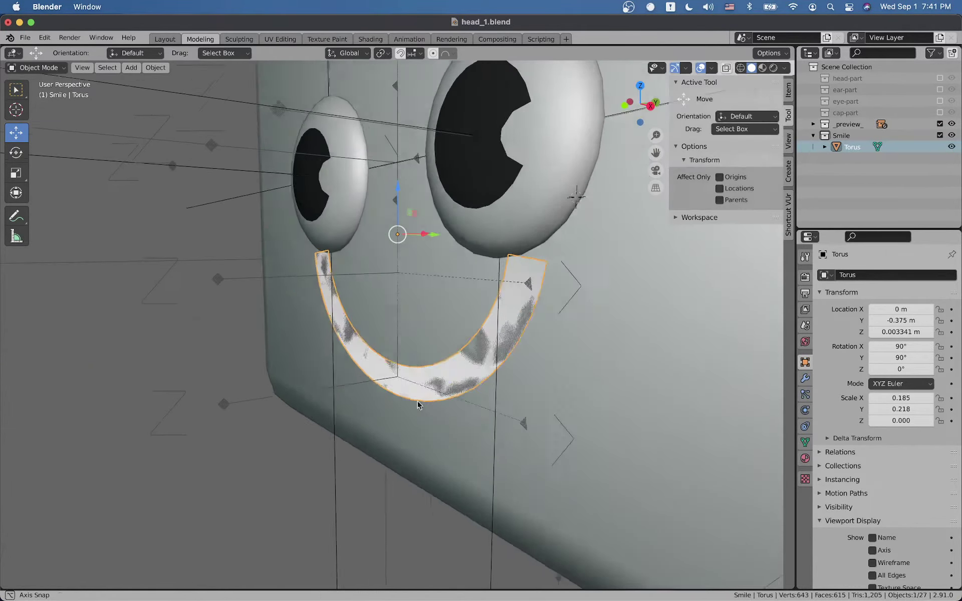
middle_click_drag(417, 402, 506, 403)
scroll(524, 328, "down", 3)
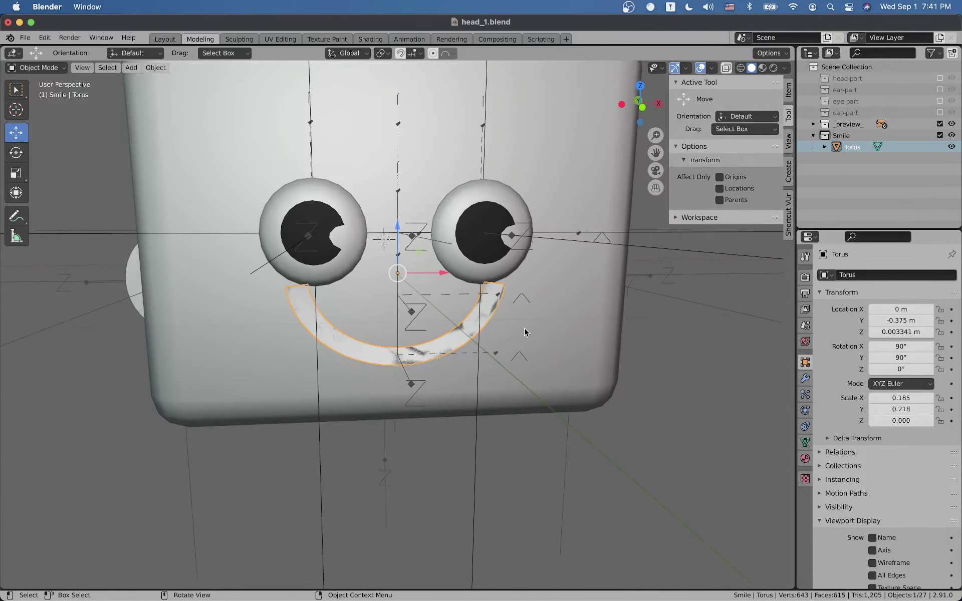
middle_click_drag(524, 327, 475, 345)
scroll(474, 344, "up", 2)
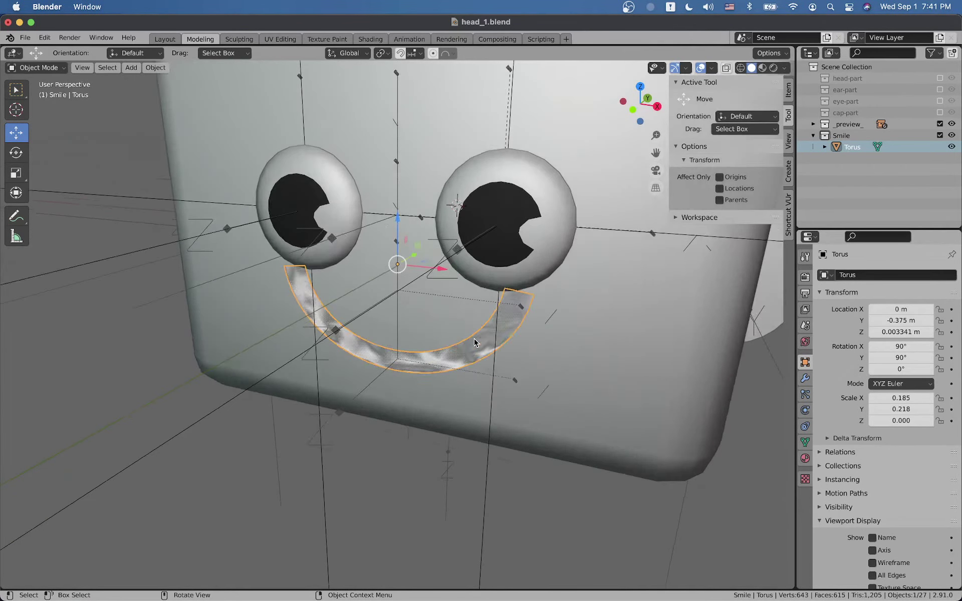
mouse_move(540, 286)
middle_mouse_down()
mouse_move(576, 288)
mouse_move(583, 274)
mouse_move(558, 343)
mouse_move(534, 347)
mouse_move(498, 388)
mouse_move(483, 387)
mouse_move(521, 389)
mouse_move(437, 388)
mouse_move(453, 384)
middle_mouse_up()
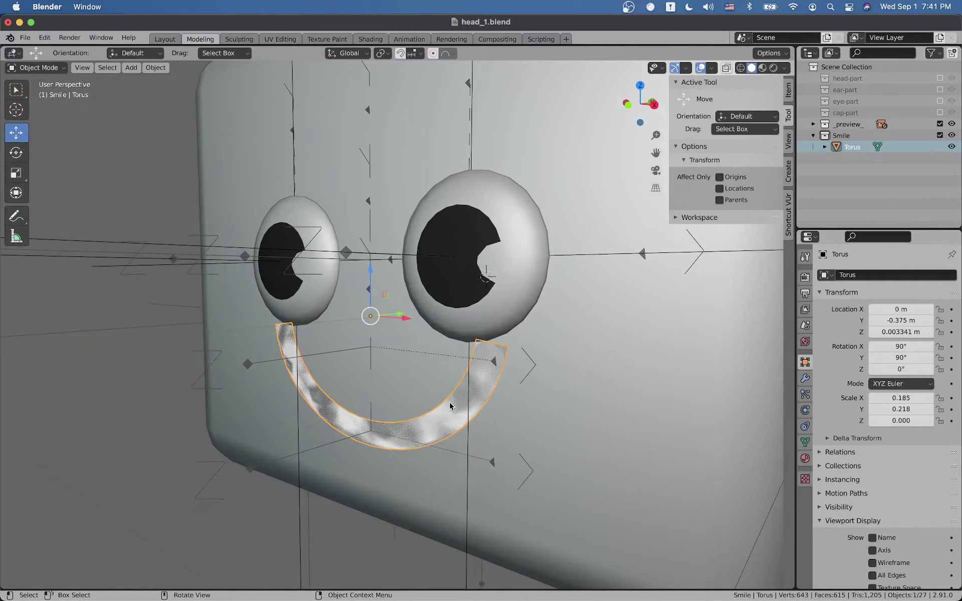
scroll(449, 406, "down", 6)
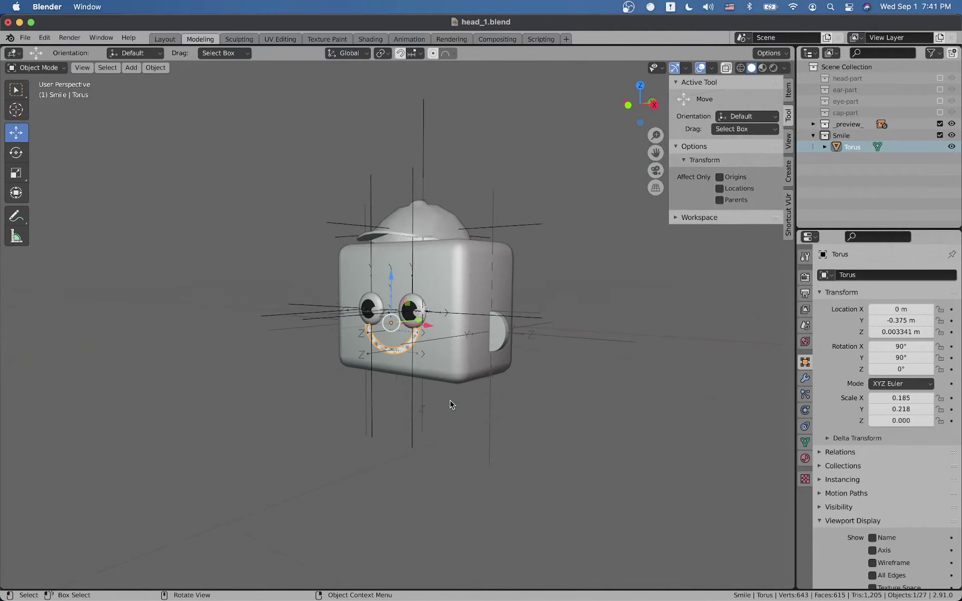
Step: Deselect the Torus smile and exclude the _preview_ and Smile collections from the view layer
left_click(397, 412)
scroll(395, 392, "up", 8)
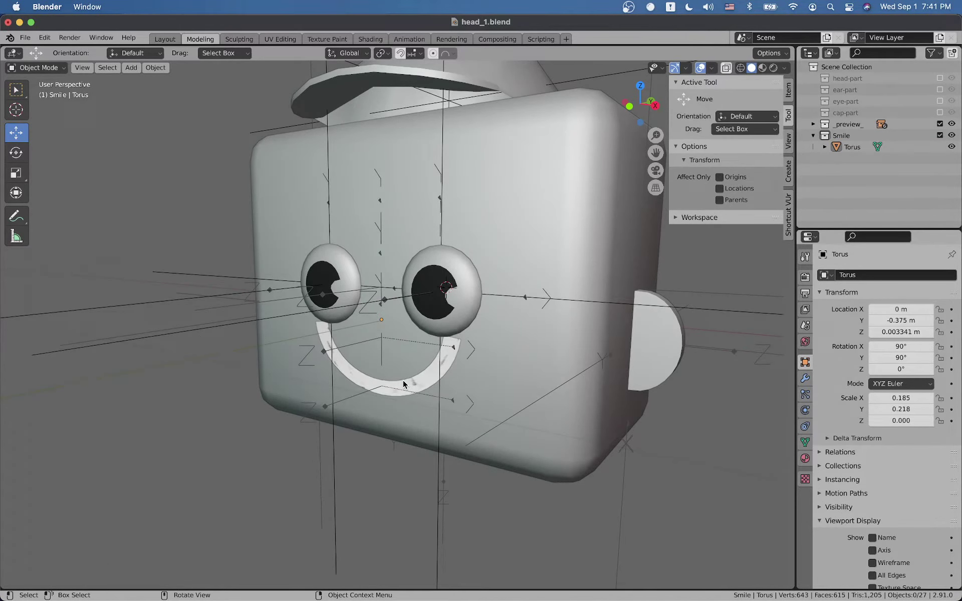
scroll(404, 381, "down", 7)
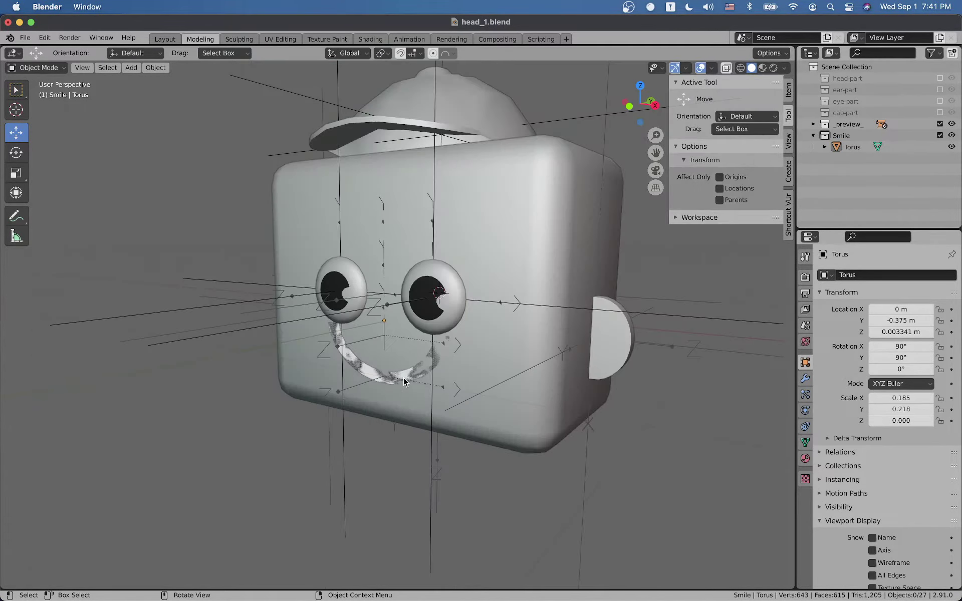
left_click(940, 124)
left_click(939, 135)
Step: Add a plane mesh and scale it by 0.75 along X
key("shift+a")
mouse_move(439, 243)
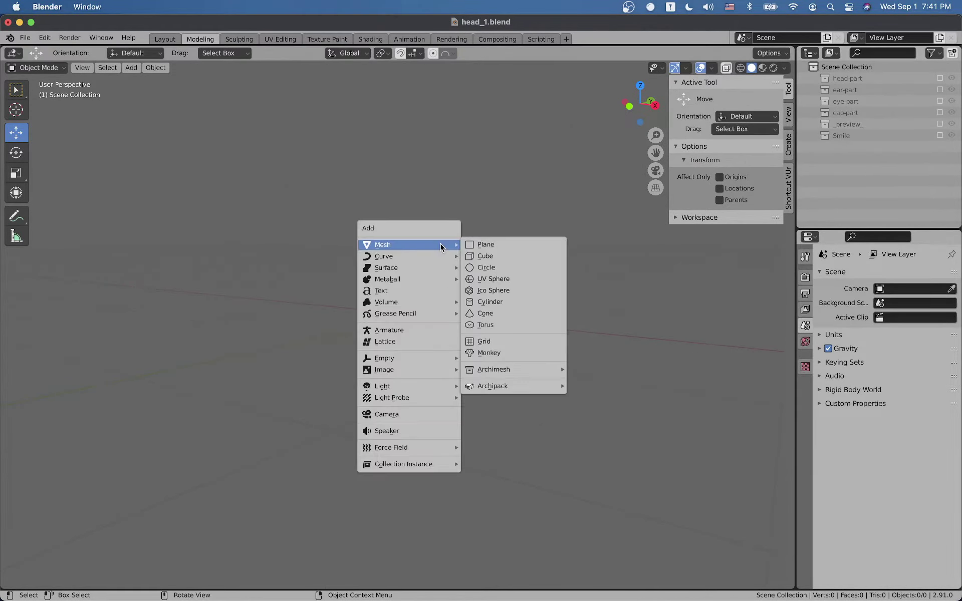
left_click(488, 245)
scroll(464, 287, "up", 3)
key("s")
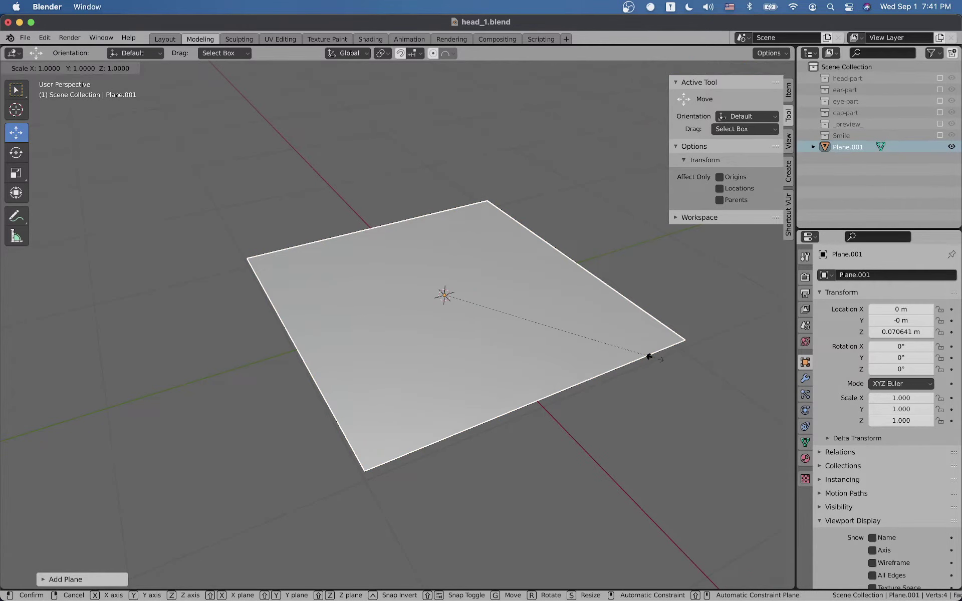
type("x")
type(".5")
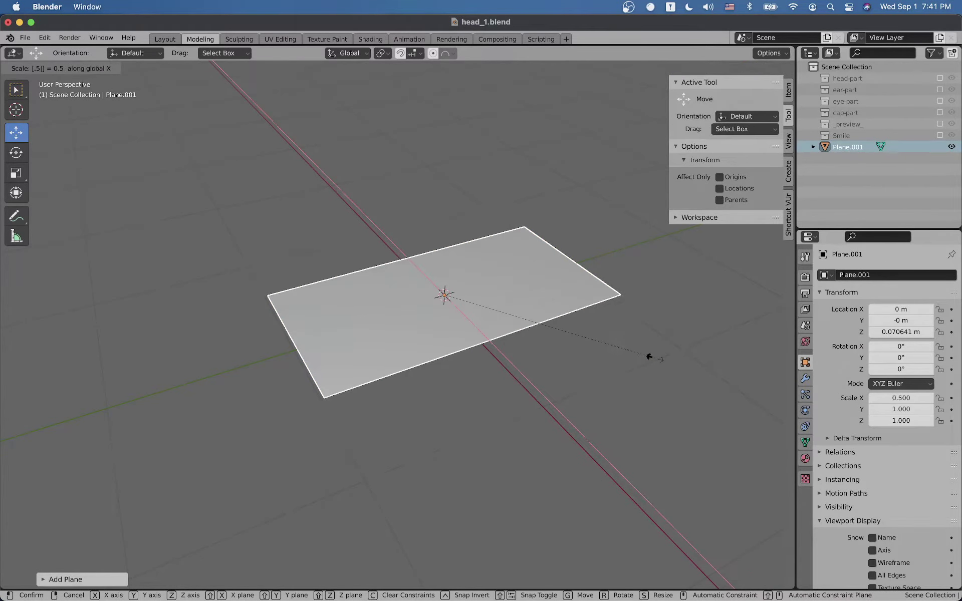
type("7")
key("Return")
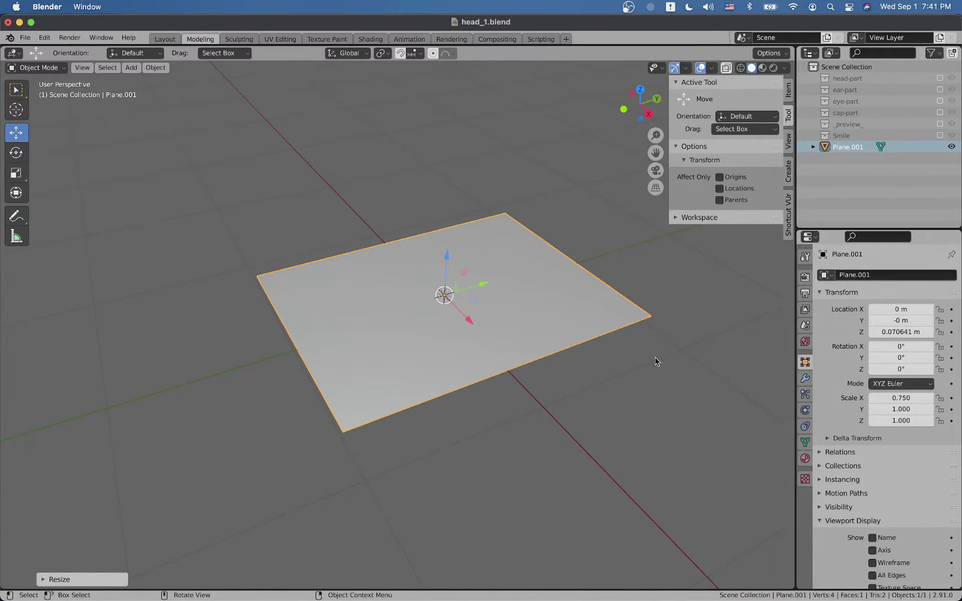
Step: Duplicate the plane slightly upward along Z, placing the copy at a height of about 0.08 m
middle_click_drag(623, 349, 539, 356)
scroll(534, 356, "up", 6)
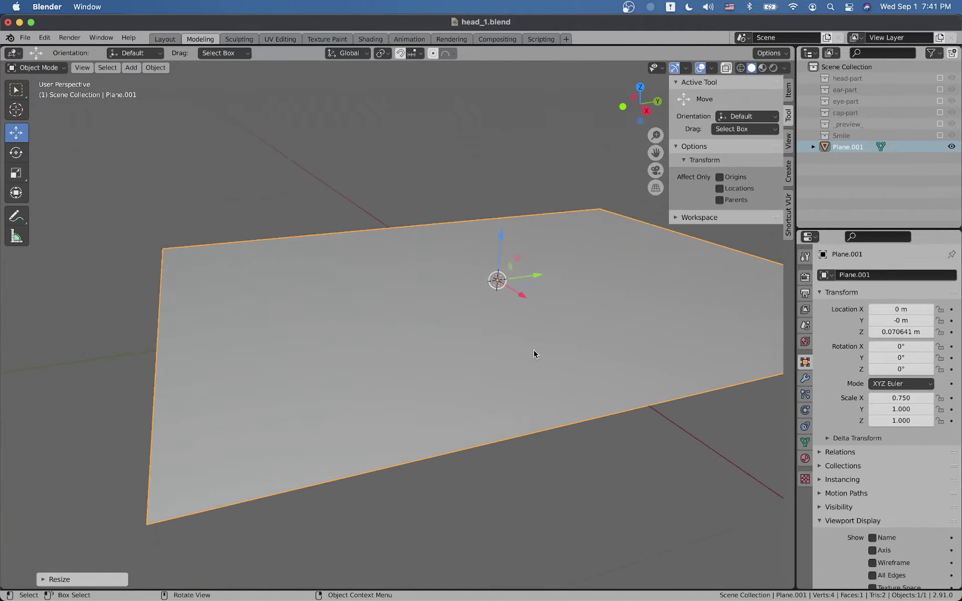
middle_click_drag(464, 383, 457, 370)
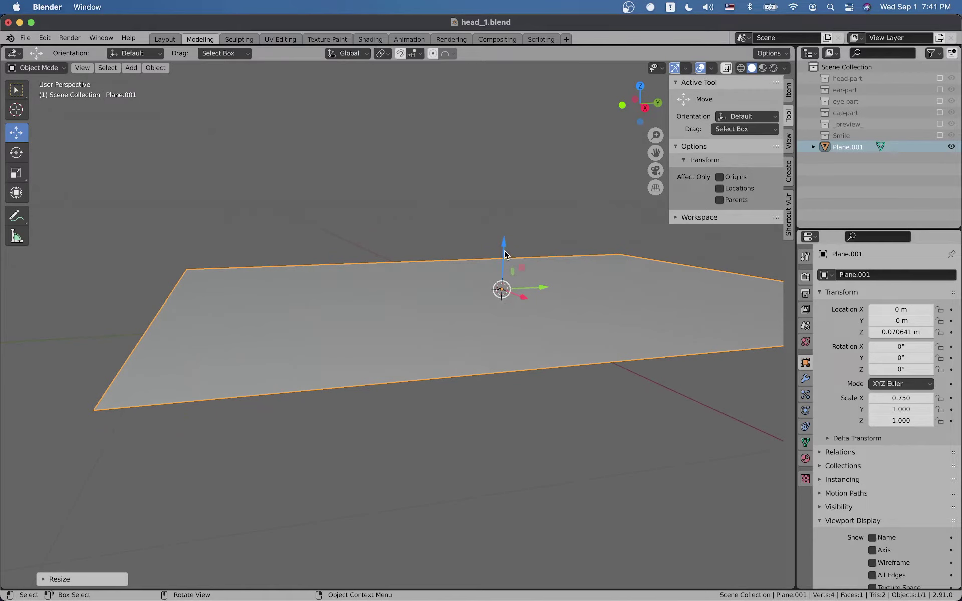
key("shift+d")
key("z")
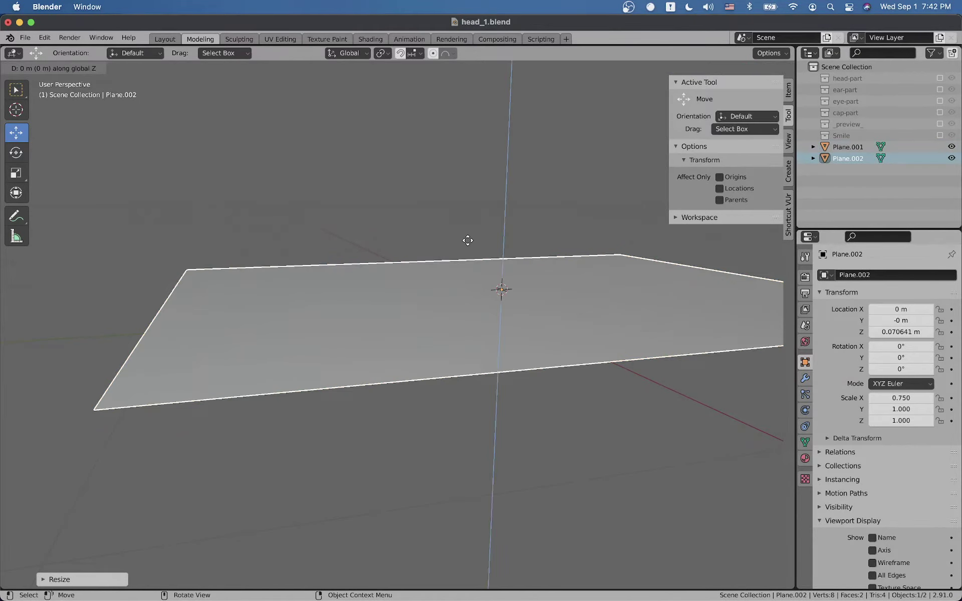
left_click(468, 241)
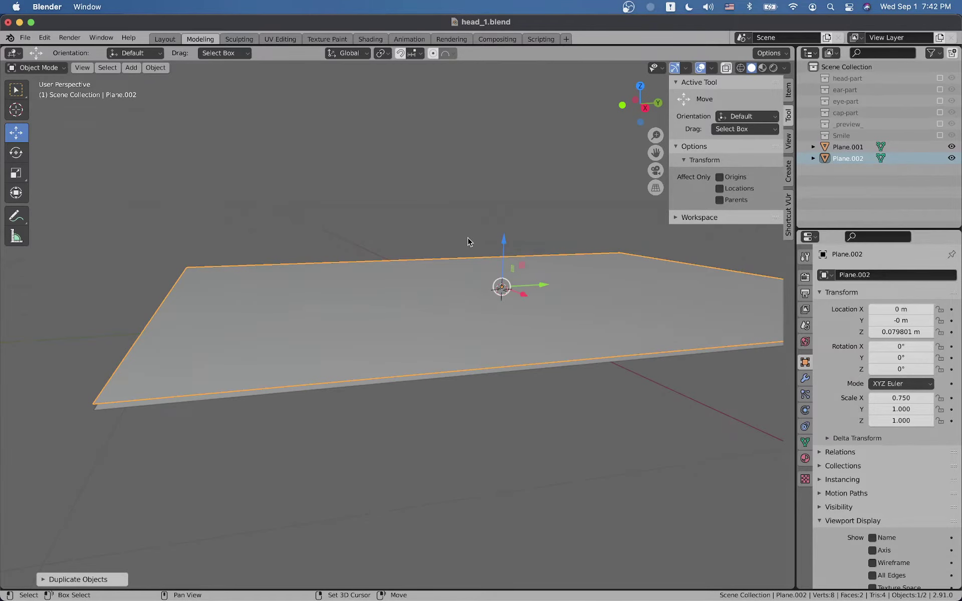
Step: Stack two more duplicates closely above along Z, at heights of about 0.087 m and 0.094 m
key("shift+d")
key("z")
left_click(468, 240)
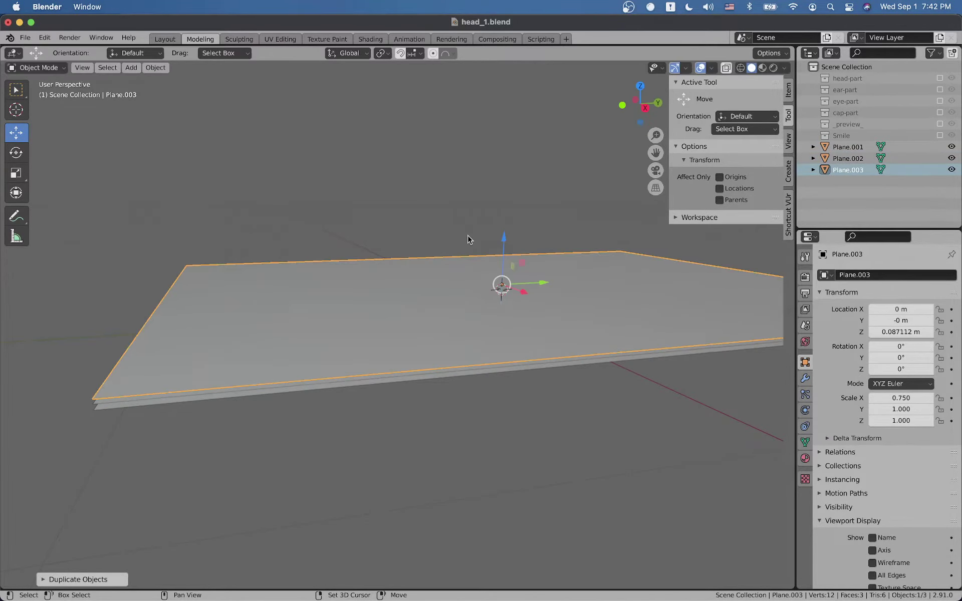
key("shift+d")
key("z")
left_click(471, 344)
left_click(471, 345)
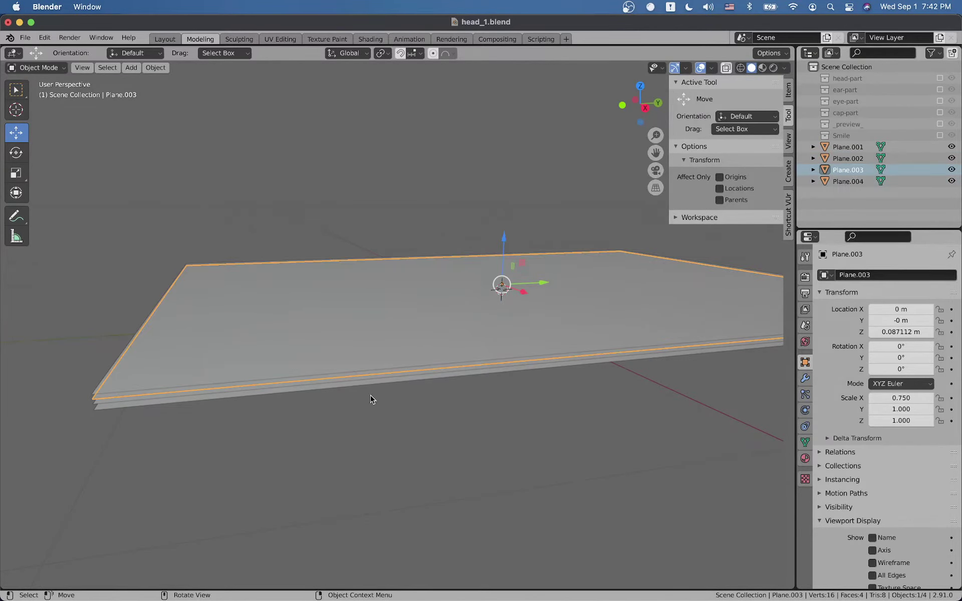
left_click(369, 395)
middle_click_drag(354, 426, 394, 424)
scroll(367, 416, "up", 2)
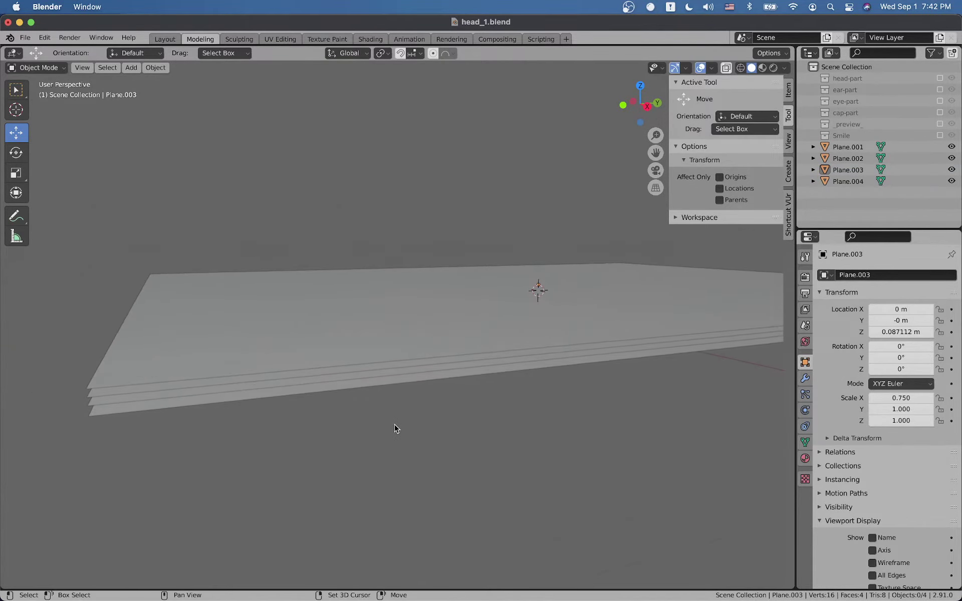
left_click(434, 344)
key("g")
key("z")
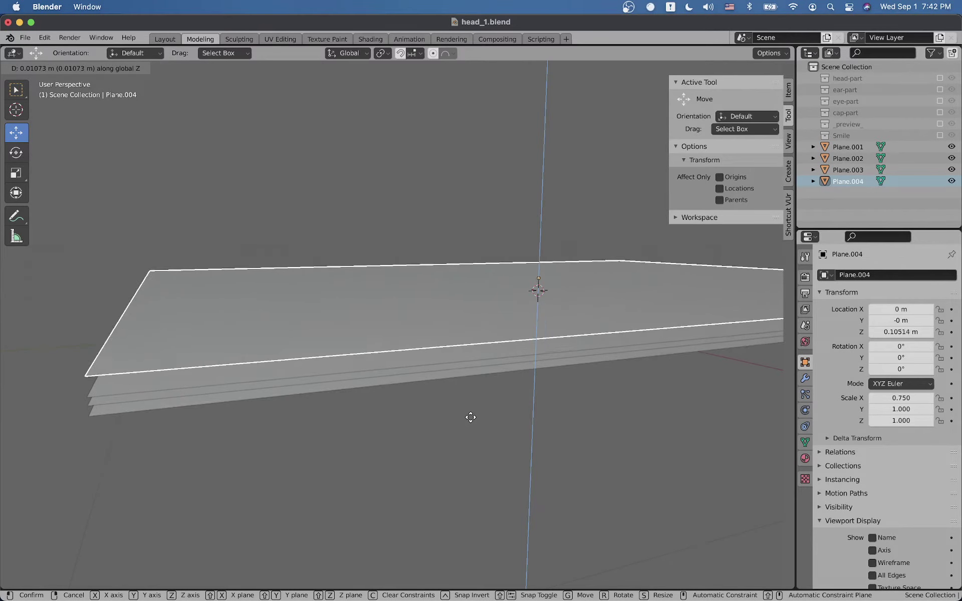
key("Escape")
Step: Delete the three duplicated planes one by one, keeping only the original lowest plane
key("x")
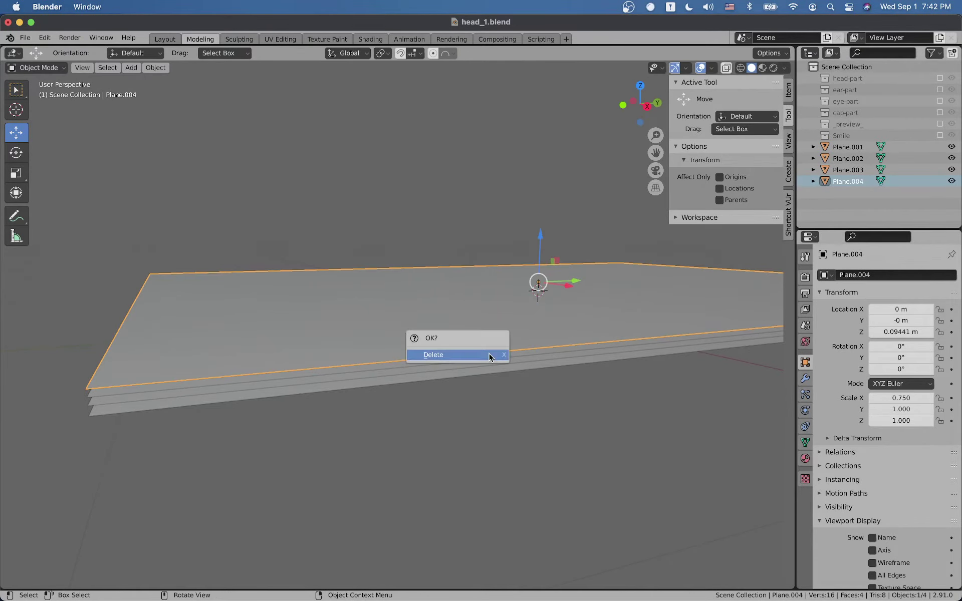
left_click(490, 356)
left_click(483, 350)
key("x")
left_click(483, 350)
key("x")
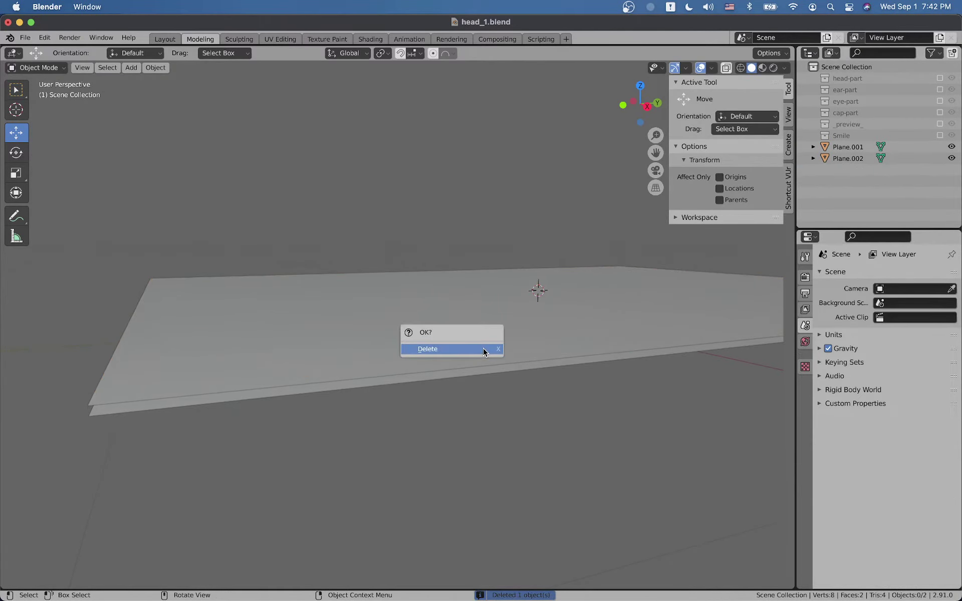
left_click(521, 345)
key("x")
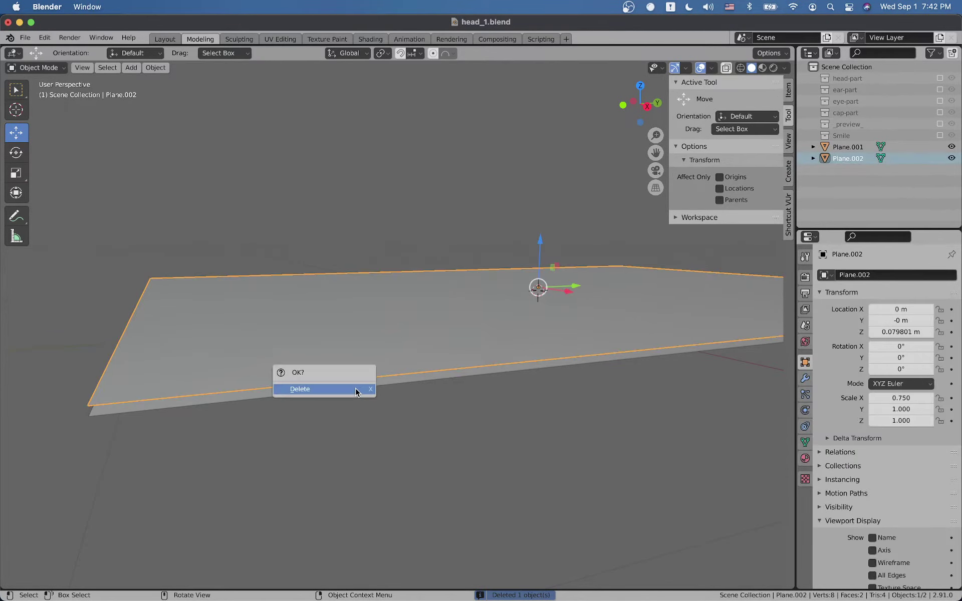
left_click(356, 388)
Step: Duplicate the remaining plane in place and set the copy's Z location to 0 m
left_click(359, 385)
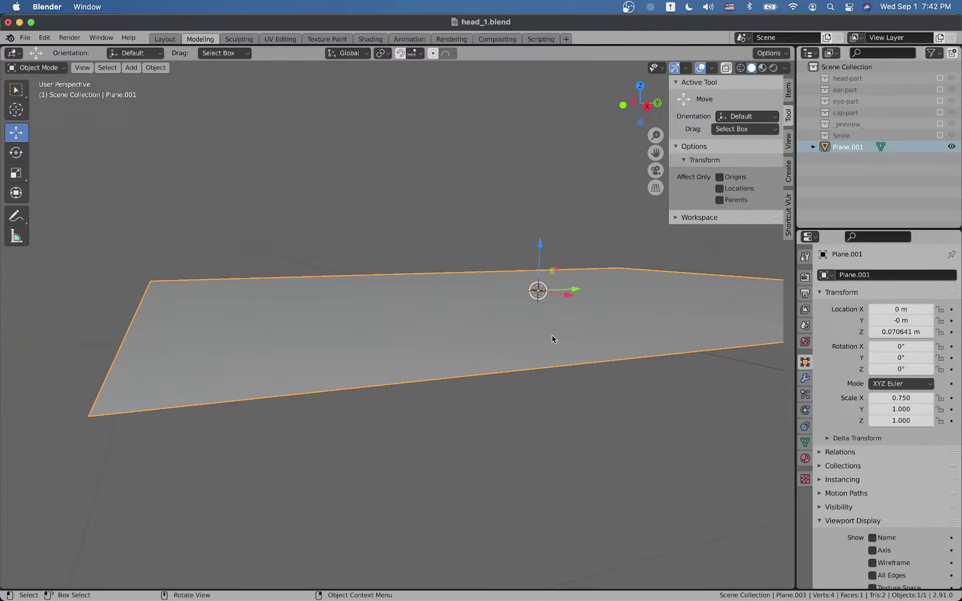
scroll(587, 333, "up", 5)
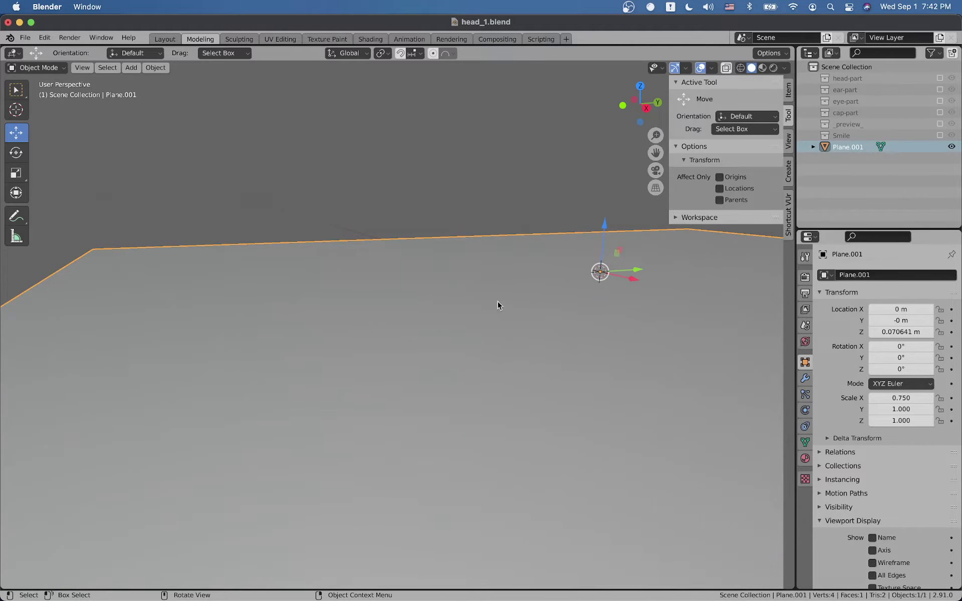
scroll(494, 320, "down", 3)
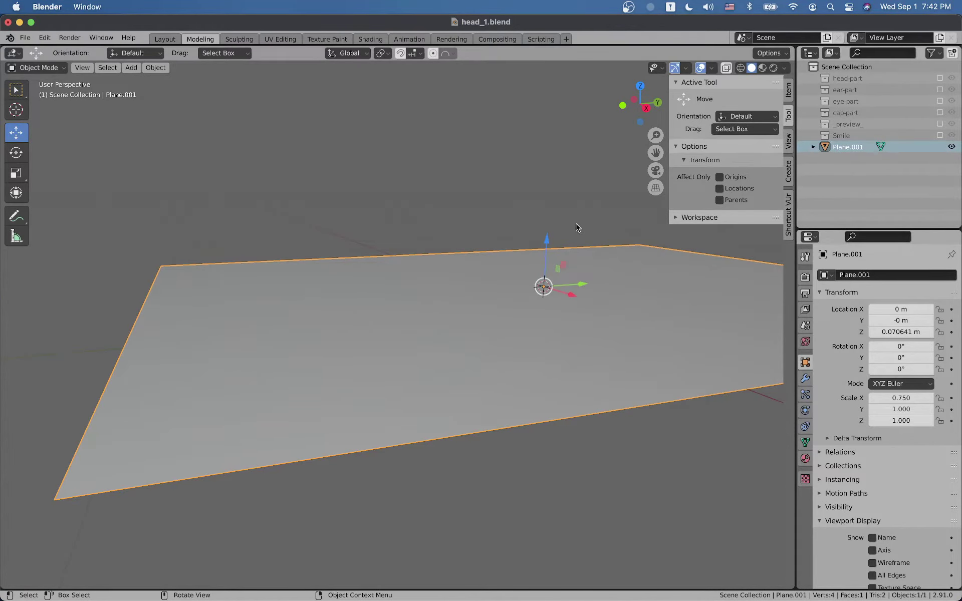
key("shift+d")
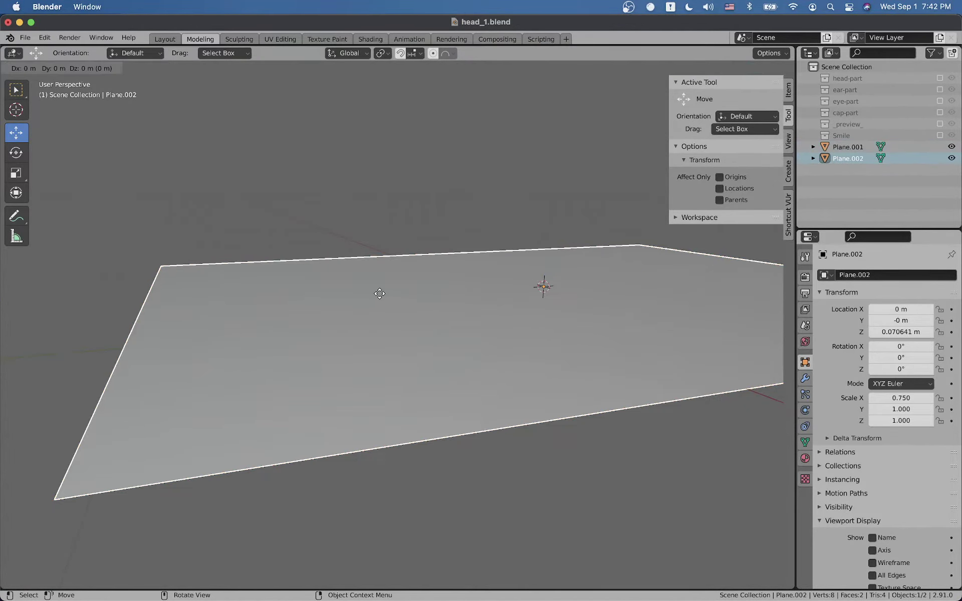
left_click(379, 294)
key("n")
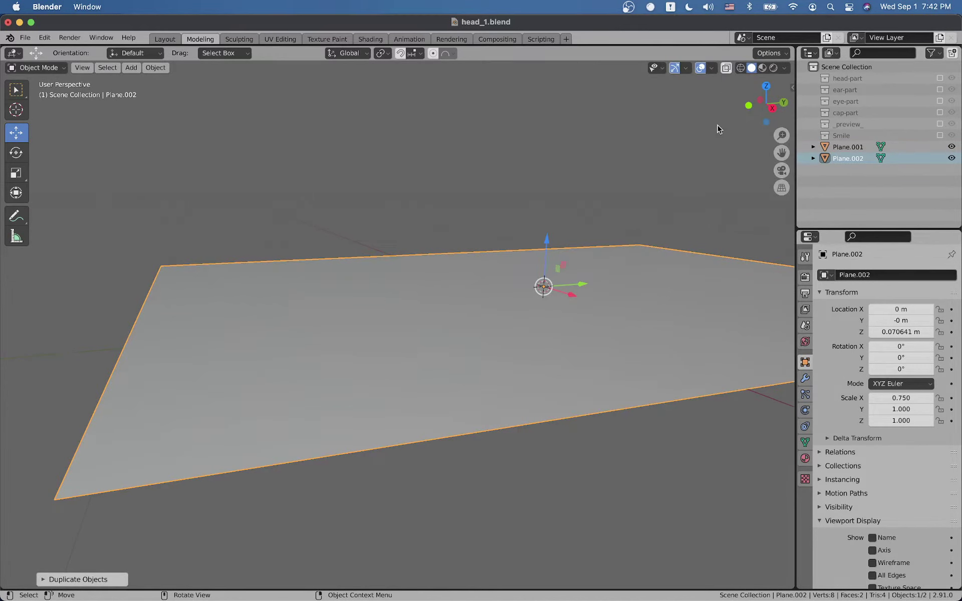
key("n")
left_click(786, 92)
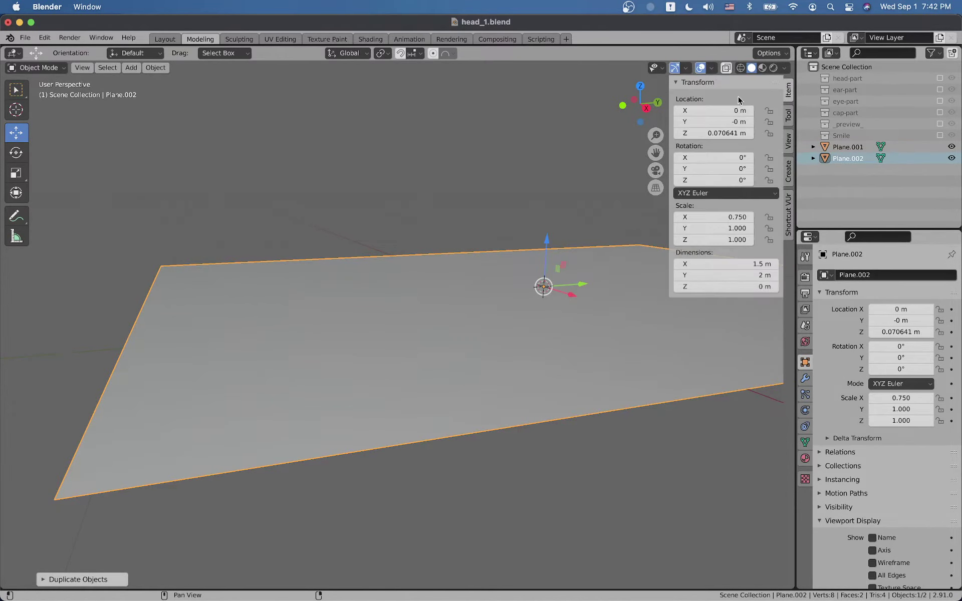
left_click(724, 134)
type("-0.1")
key("Return")
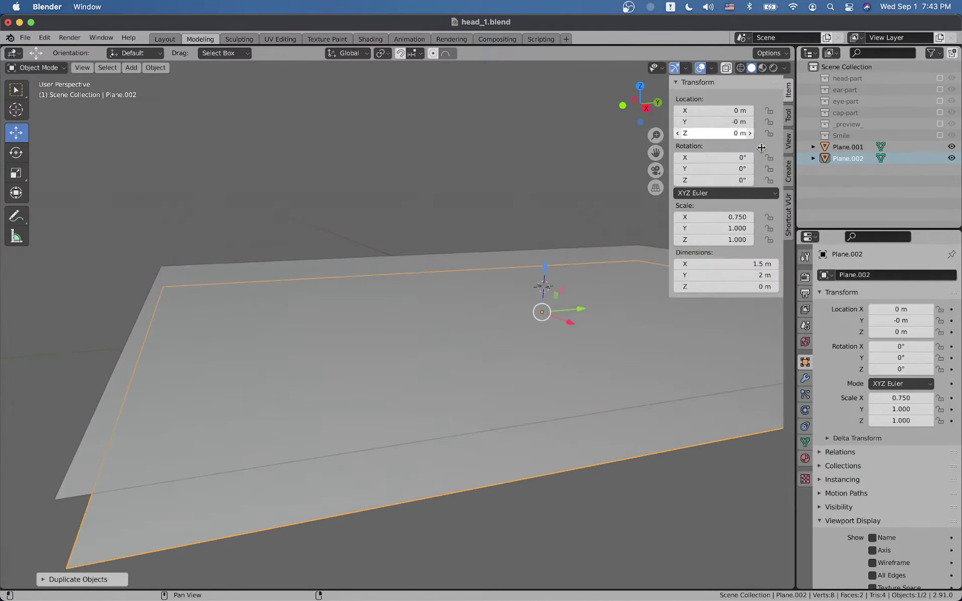
Step: Set the Z location of Plane.001 to 0 m to make it coincide with its duplicate
left_click(847, 146)
left_click(730, 131)
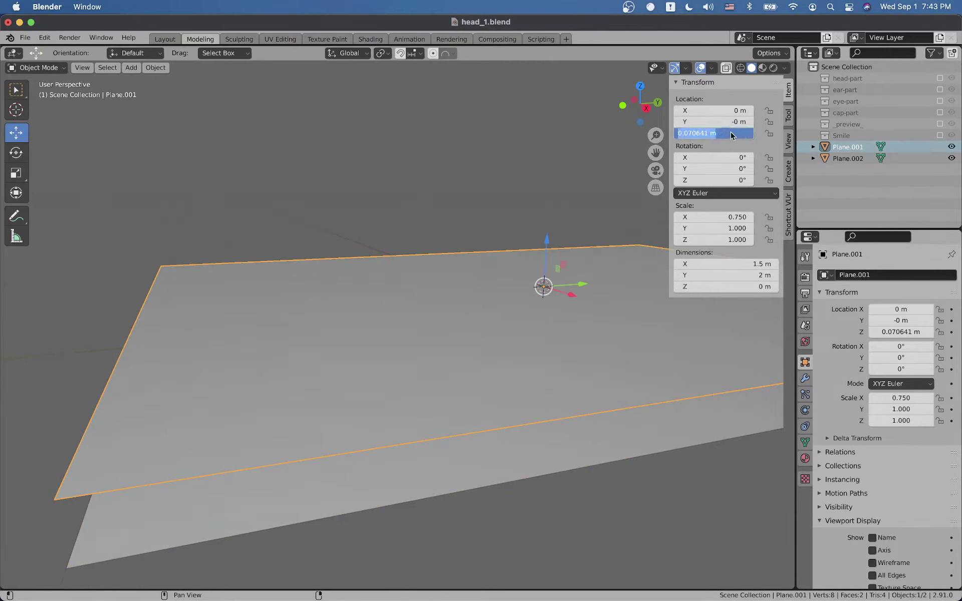
type("0")
key("Return")
left_click(592, 155)
left_click(573, 308)
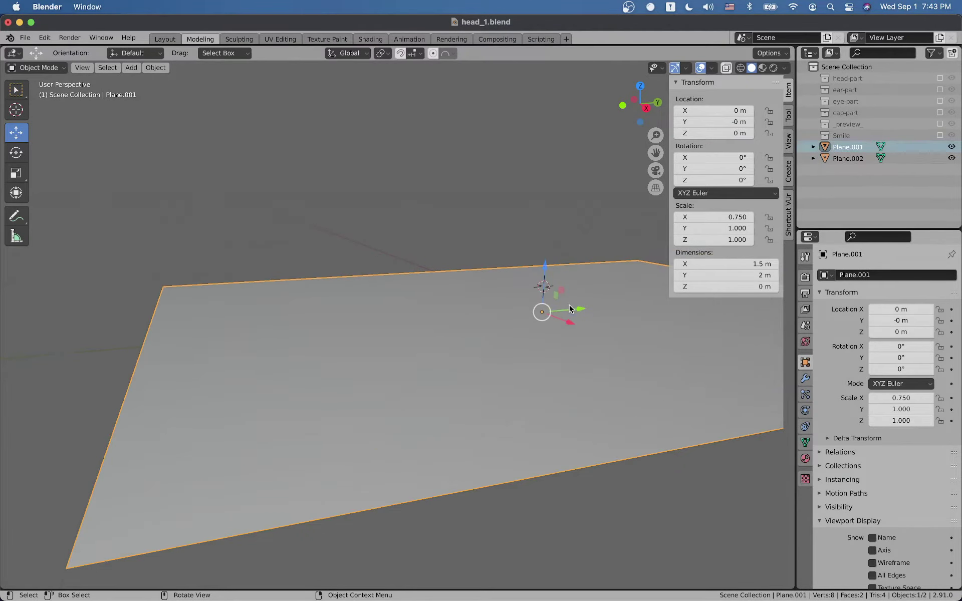
left_click(573, 308)
left_click(521, 248)
Step: Set the viewport shading color to Random and check how the overlapping planes look from near and far
scroll(511, 285, "down", 5)
middle_click_drag(511, 284, 496, 308)
scroll(456, 331, "up", 2)
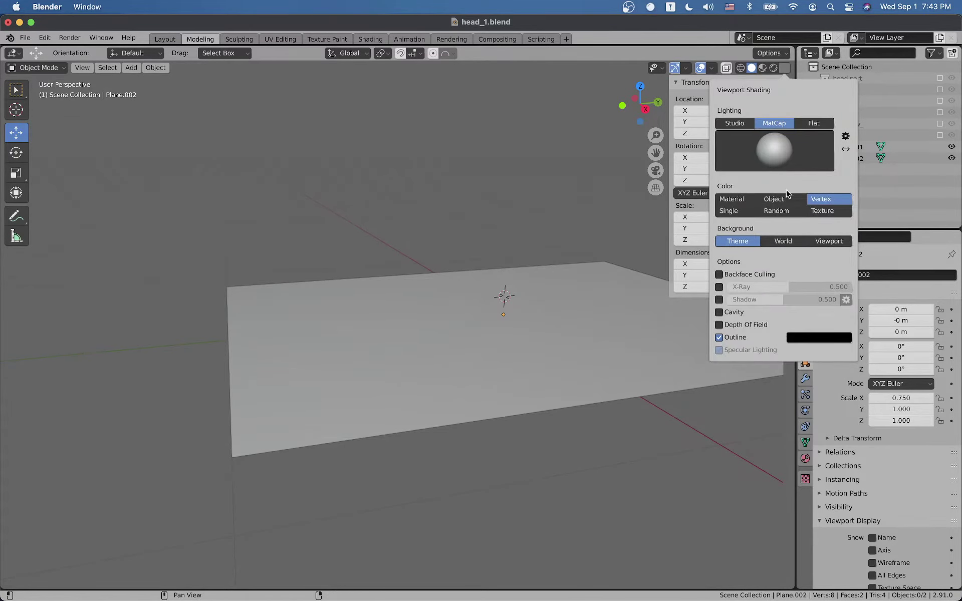
left_click(776, 210)
scroll(576, 255, "down", 5)
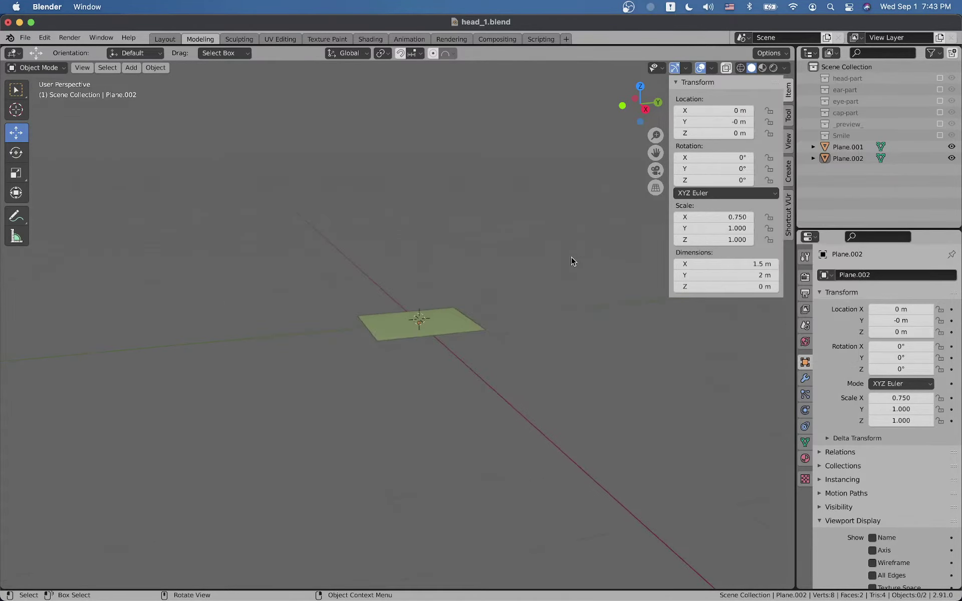
middle_click_drag(572, 257, 493, 305)
scroll(493, 305, "down", 12)
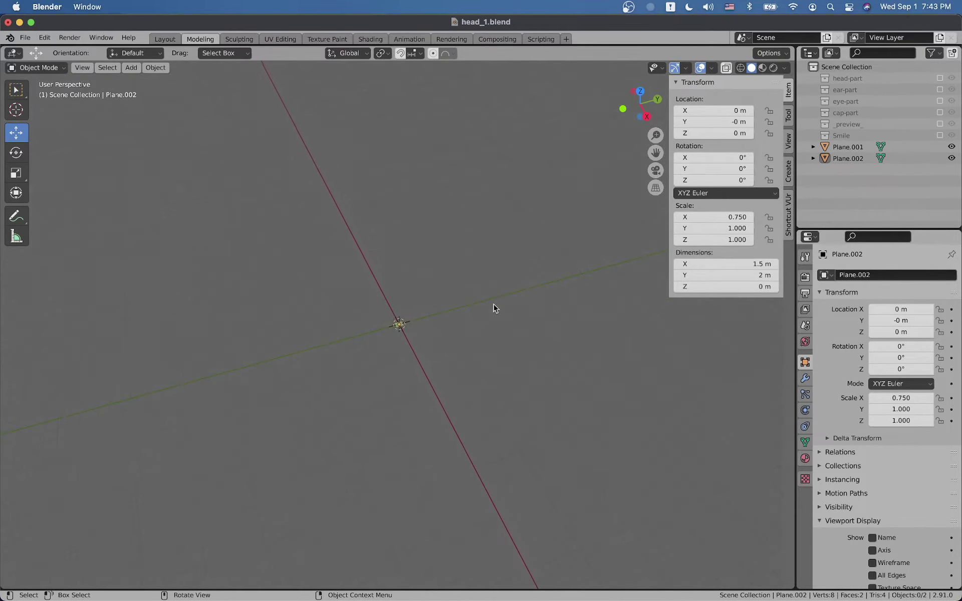
scroll(494, 305, "up", 10)
Step: Move one corner vertex of Plane.001 horizontally with Z locked, return to Object Mode, and inspect the overlap with the other plane
left_click(485, 305)
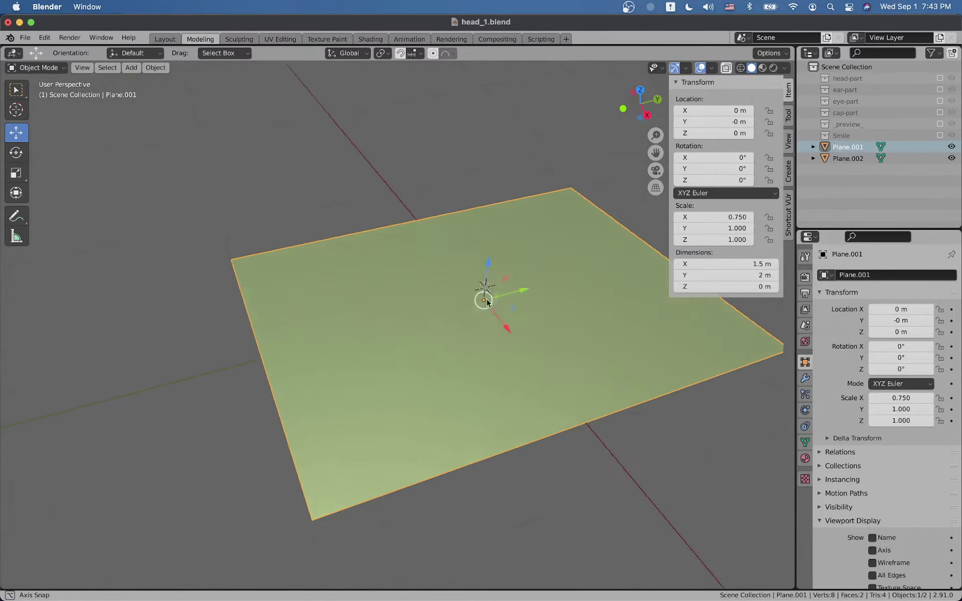
middle_click_drag(487, 303, 467, 296)
key("Tab")
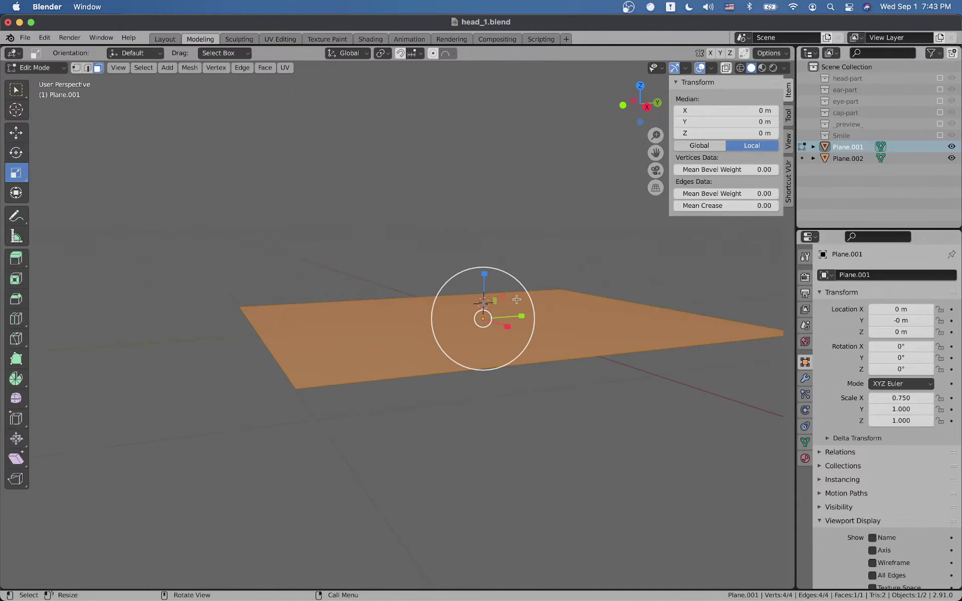
key("alt+a")
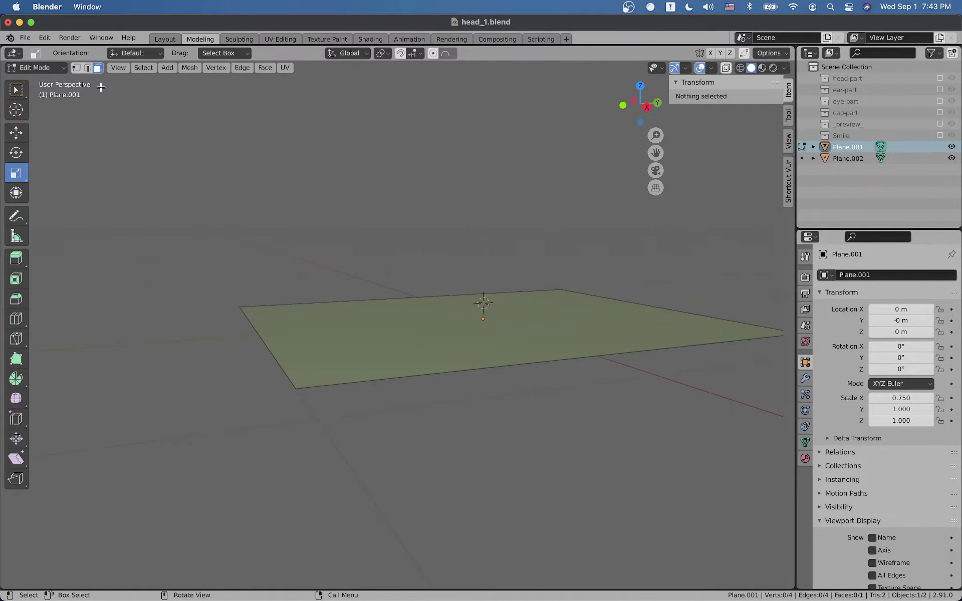
left_click(241, 306)
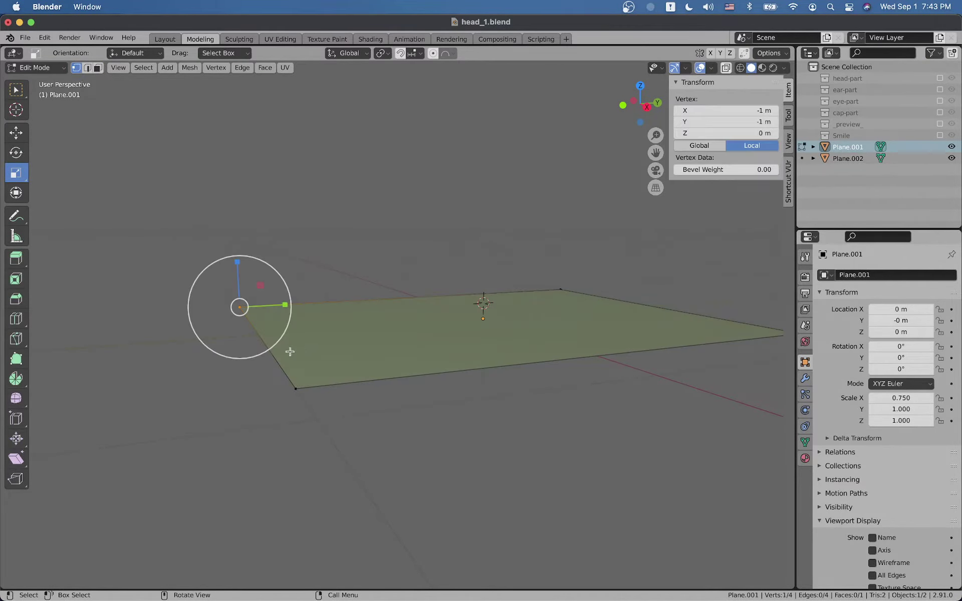
key("g")
key("shift+z")
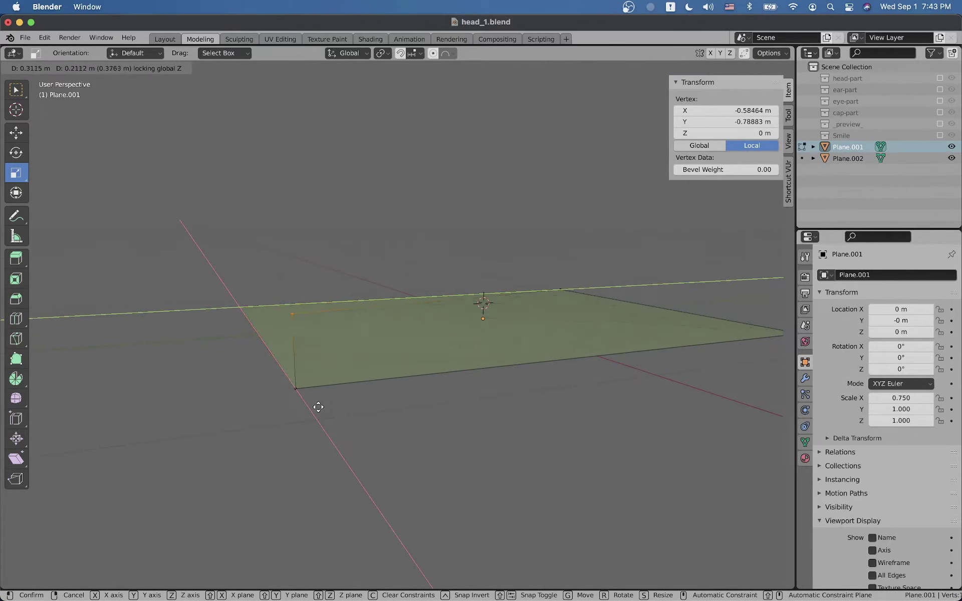
left_click(281, 403)
key("Tab")
middle_click_drag(359, 397, 282, 413)
left_click(266, 279)
middle_click_drag(266, 278, 273, 280)
scroll(316, 271, "down", 2)
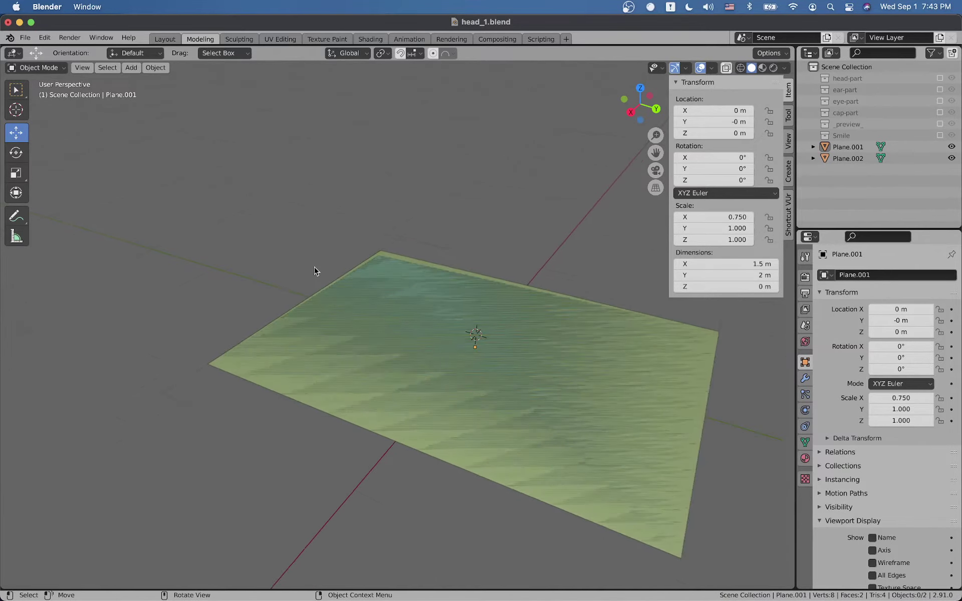
Step: Examine the flicker of the two overlapping planes from several distances and angles
scroll(398, 285, "down", 1)
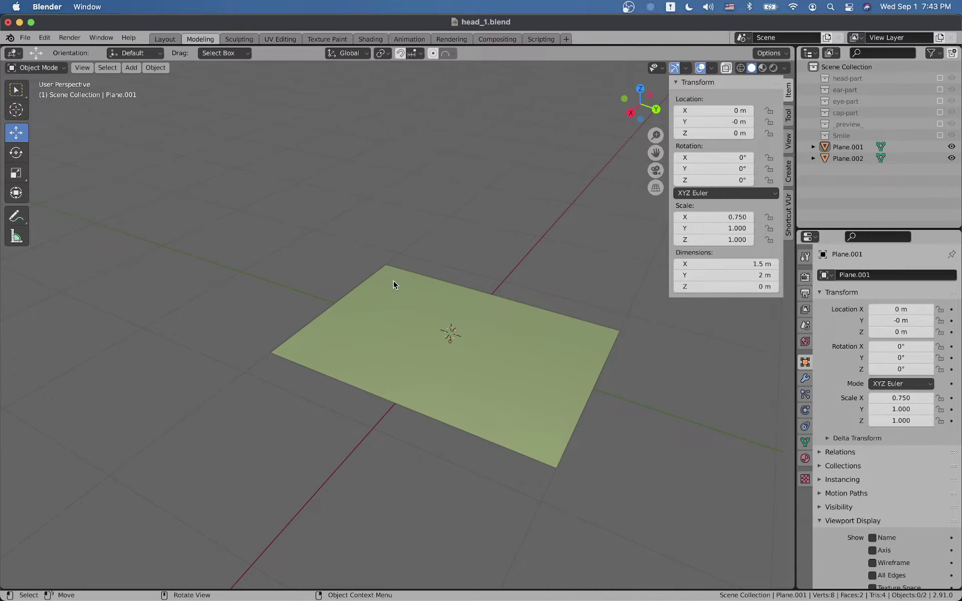
scroll(472, 353, "down", 1)
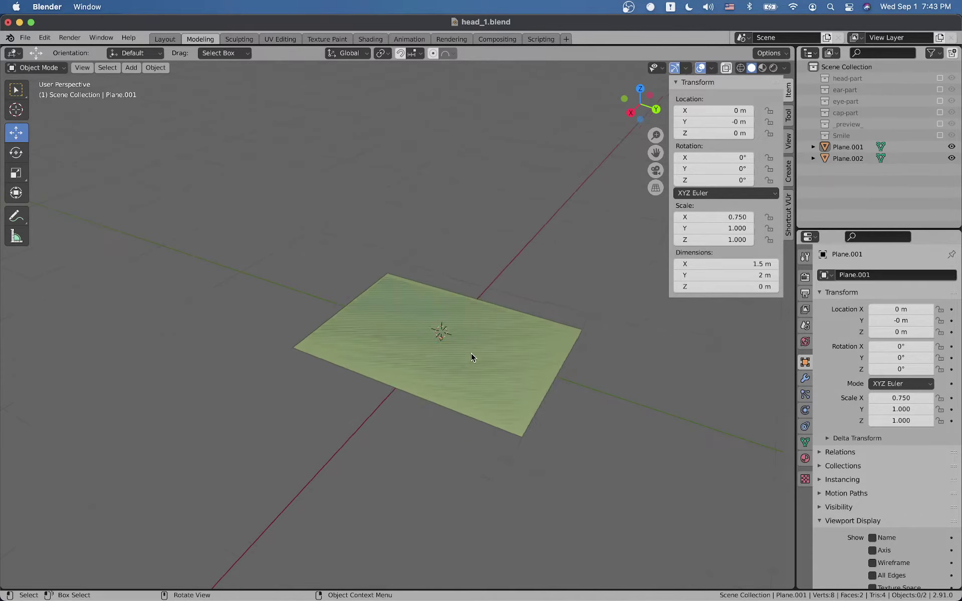
scroll(473, 353, "up", 1)
scroll(468, 345, "down", 1)
scroll(455, 375, "down", 3)
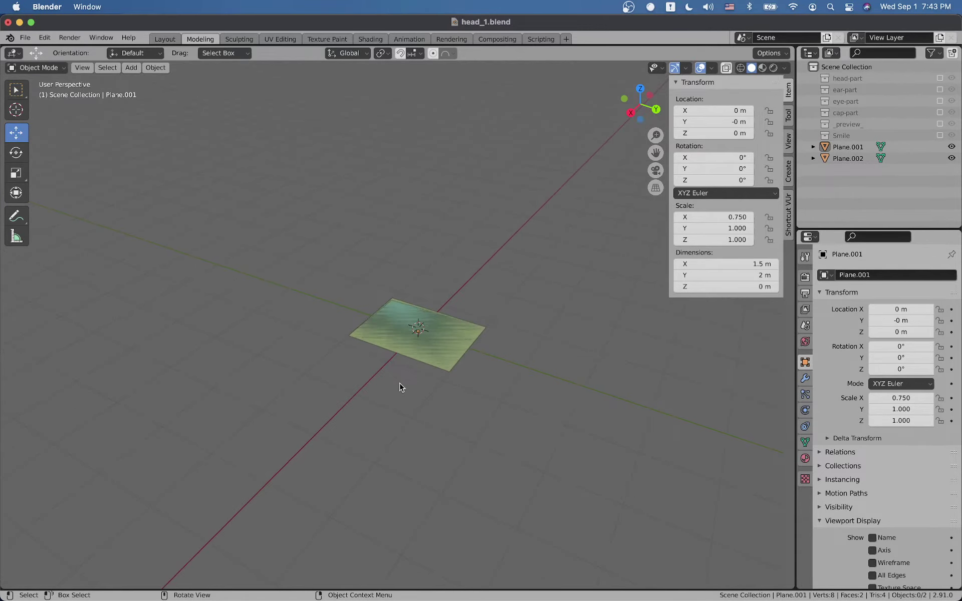
middle_click_drag(399, 386, 461, 339)
Step: Hide Plane.001 and Plane.002, enable the _preview_ collection, and view the head's face up close
left_click_drag(950, 147, 954, 159)
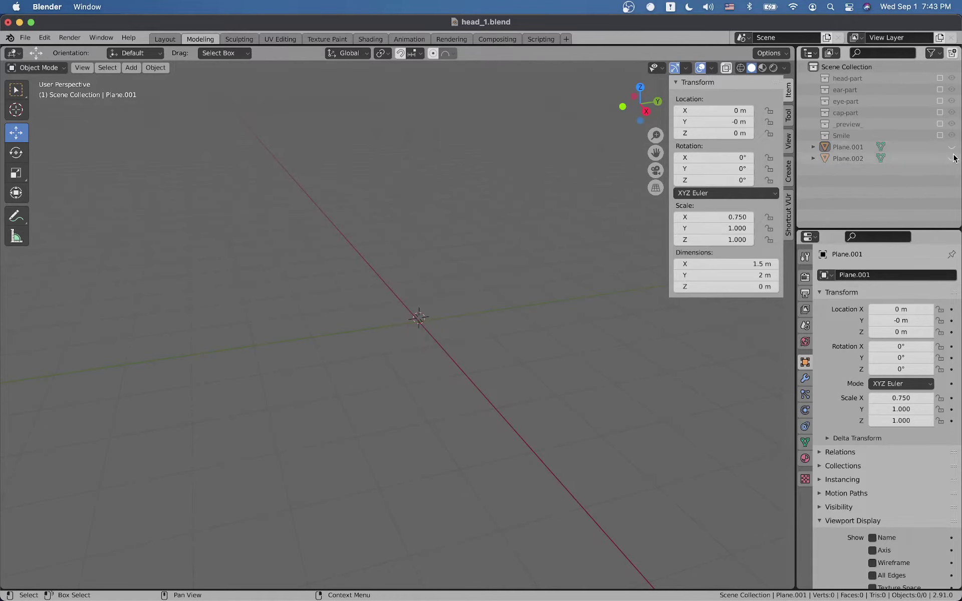
left_click(939, 124)
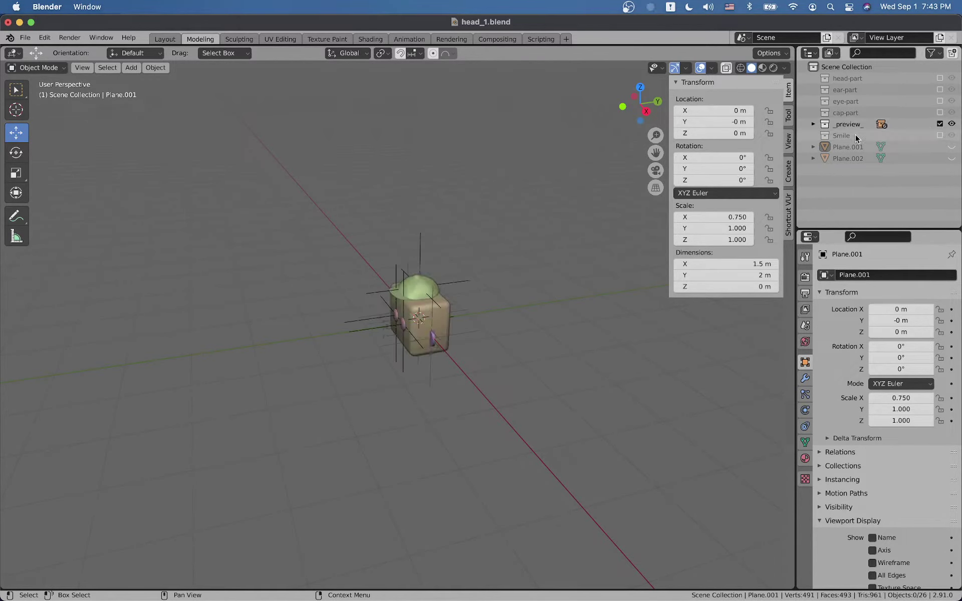
middle_click_drag(502, 296, 499, 323)
scroll(421, 349, "up", 9)
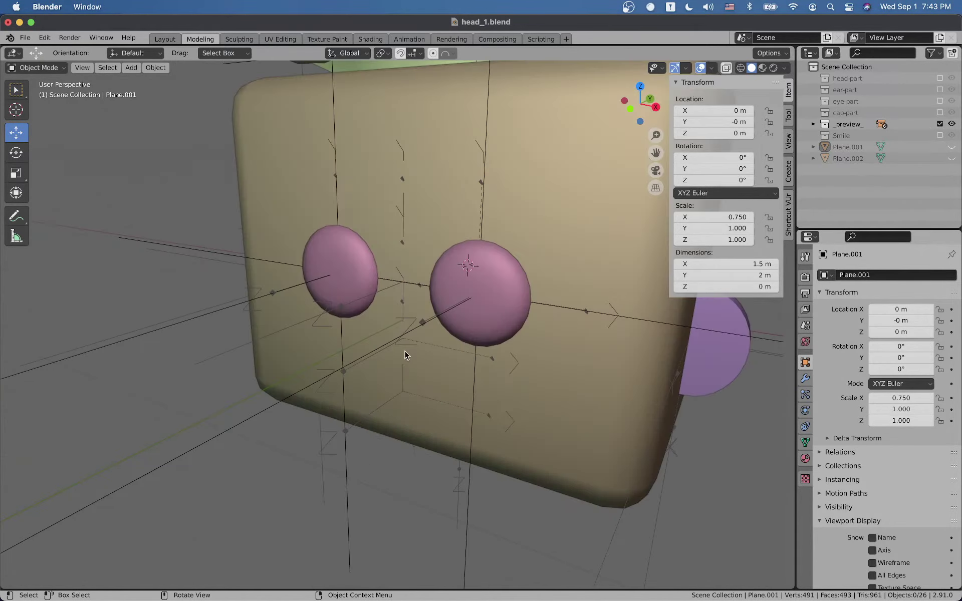
middle_click_drag(405, 351, 381, 336)
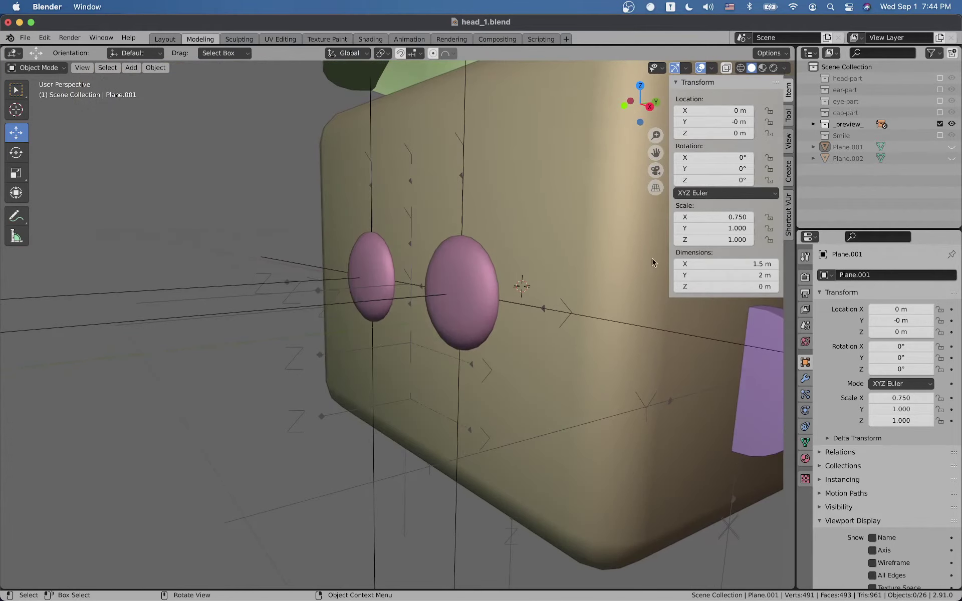
Step: Disable the _preview_ collection and enable the Smile collection to view the smile on its own
left_click(940, 124)
left_click(939, 135)
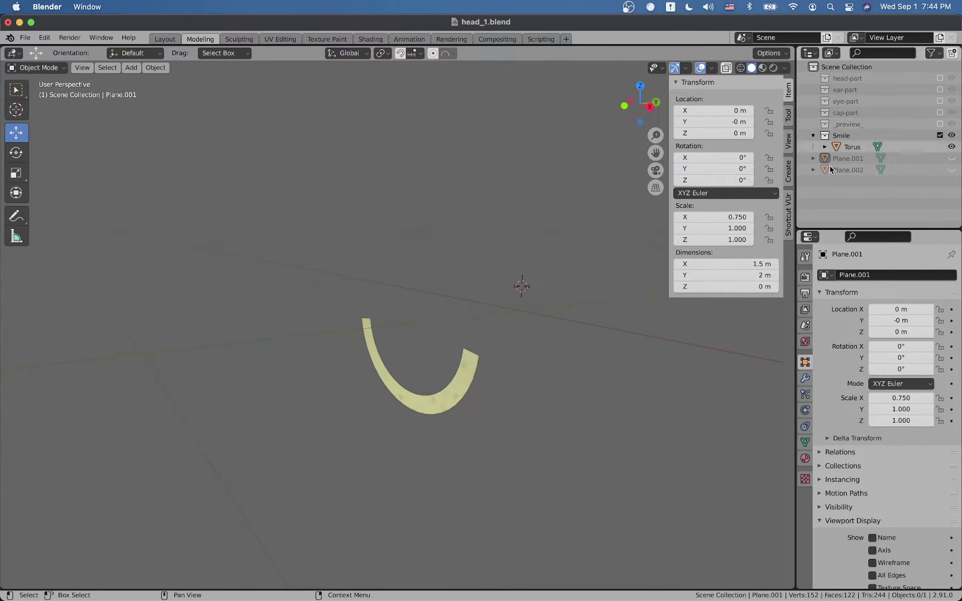
middle_click_drag(500, 300, 477, 365)
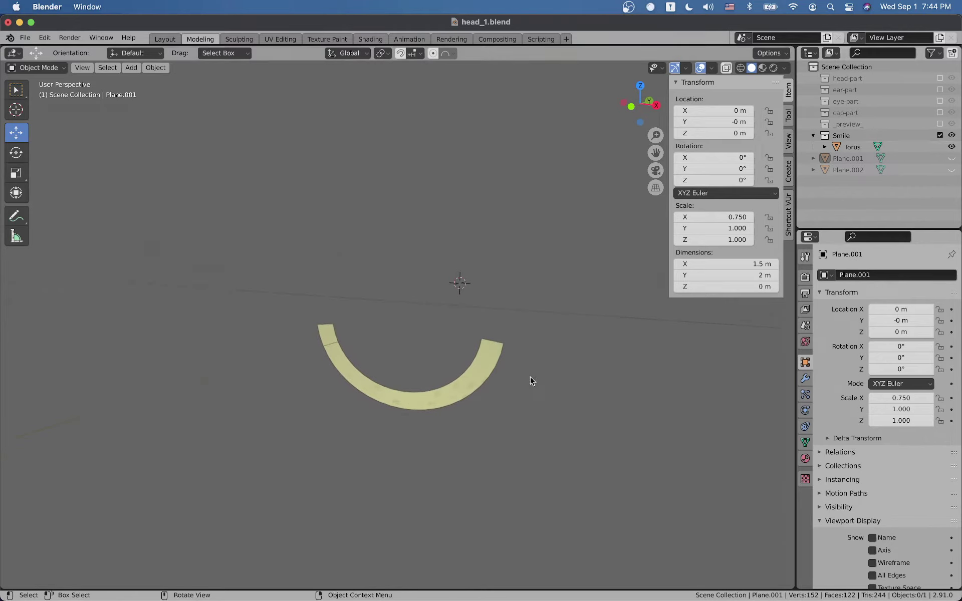
Step: Re-enable the _preview_ collection and inspect where the smile overlaps the front of the head
left_click(940, 124)
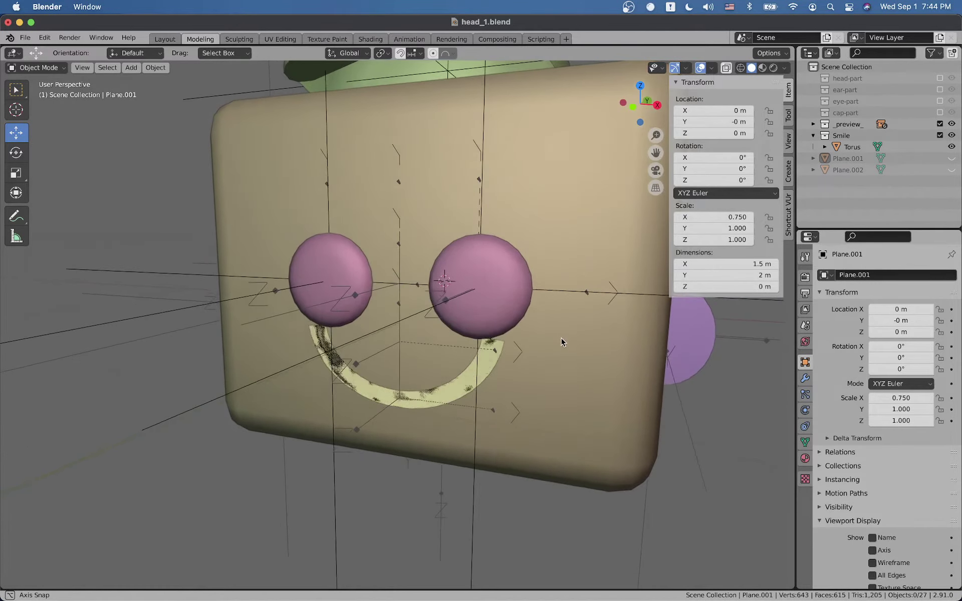
middle_click_drag(561, 337, 491, 350)
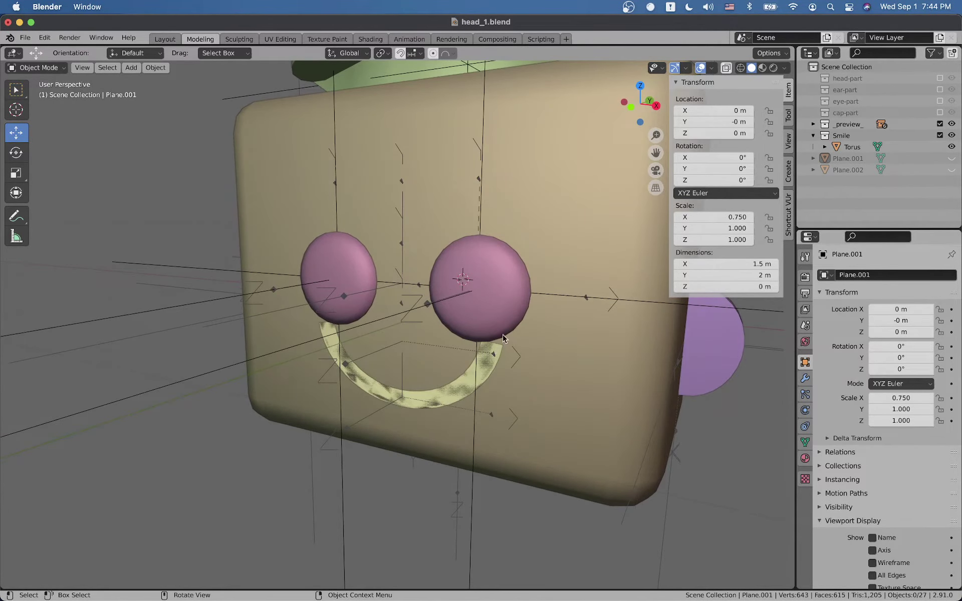
scroll(499, 344, "up", 6)
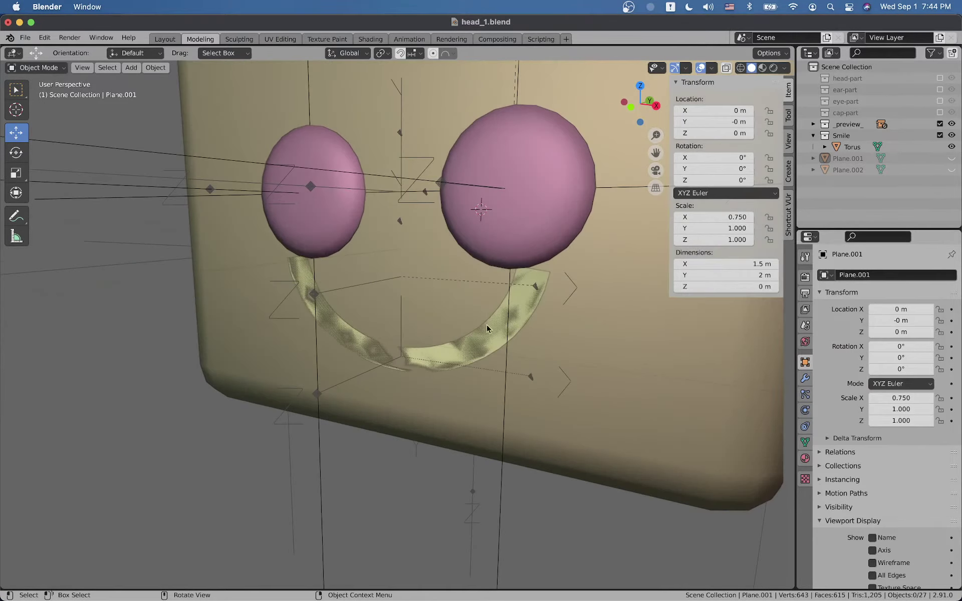
middle_click_drag(487, 346, 633, 346)
Step: Move the smile (Torus) slightly away from the head along Y, to about -0.378 m
left_click(577, 328)
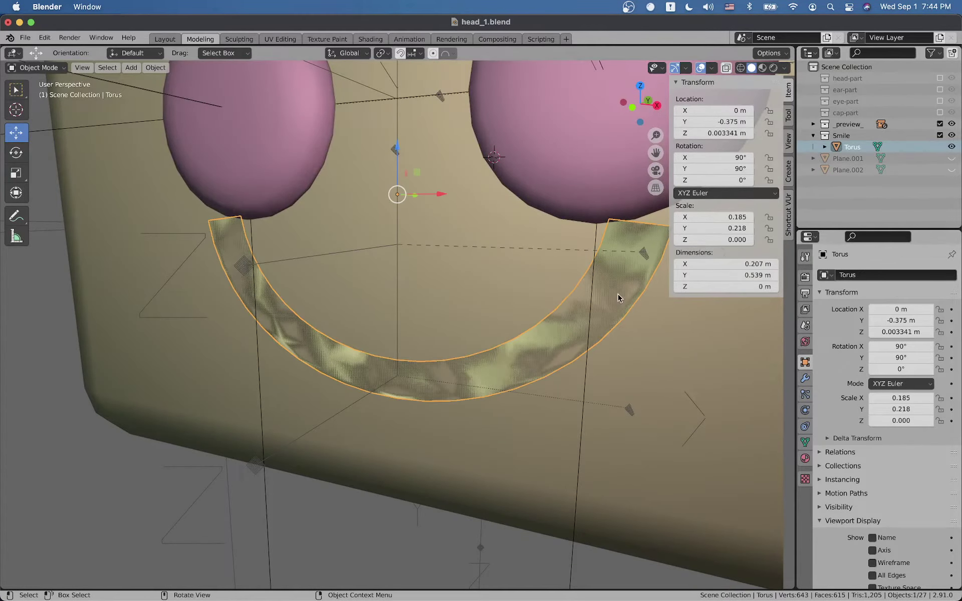
middle_click_drag(551, 326, 475, 215)
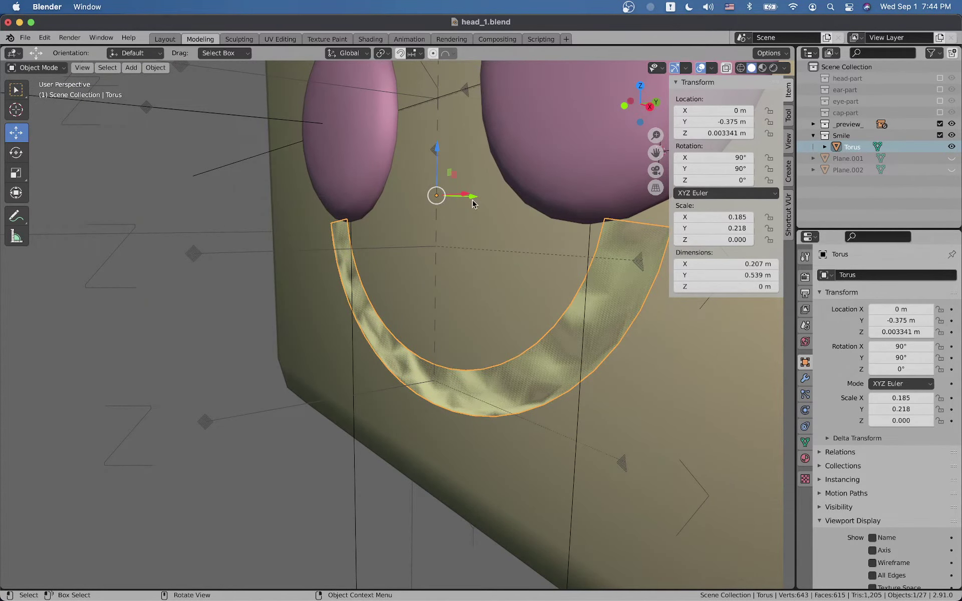
left_click_drag(472, 199, 473, 199)
Step: Disable the _preview_ collection, inspect the smile's mesh in Edit Mode, and return to Object Mode
left_click(940, 123)
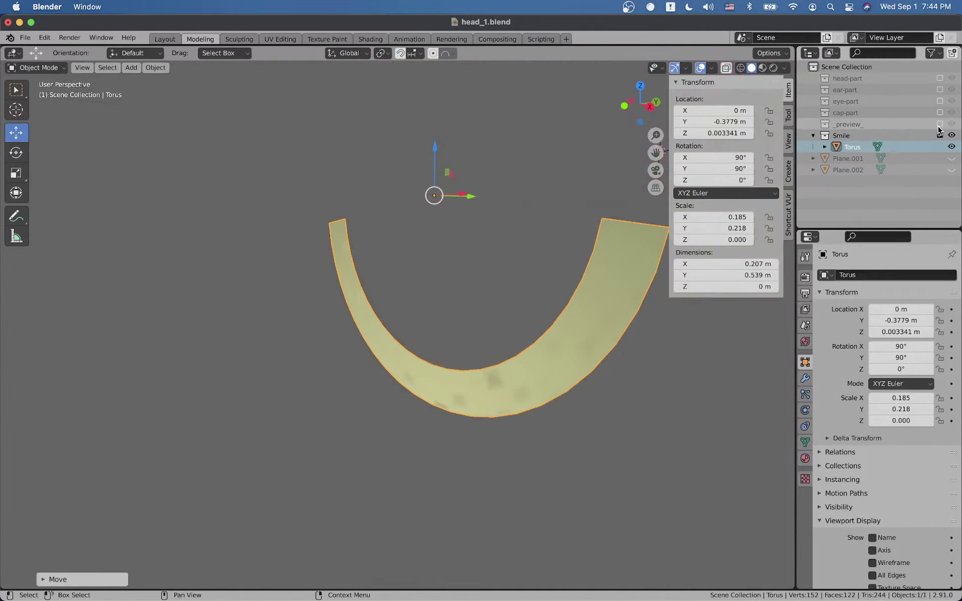
middle_click_drag(519, 363, 551, 371)
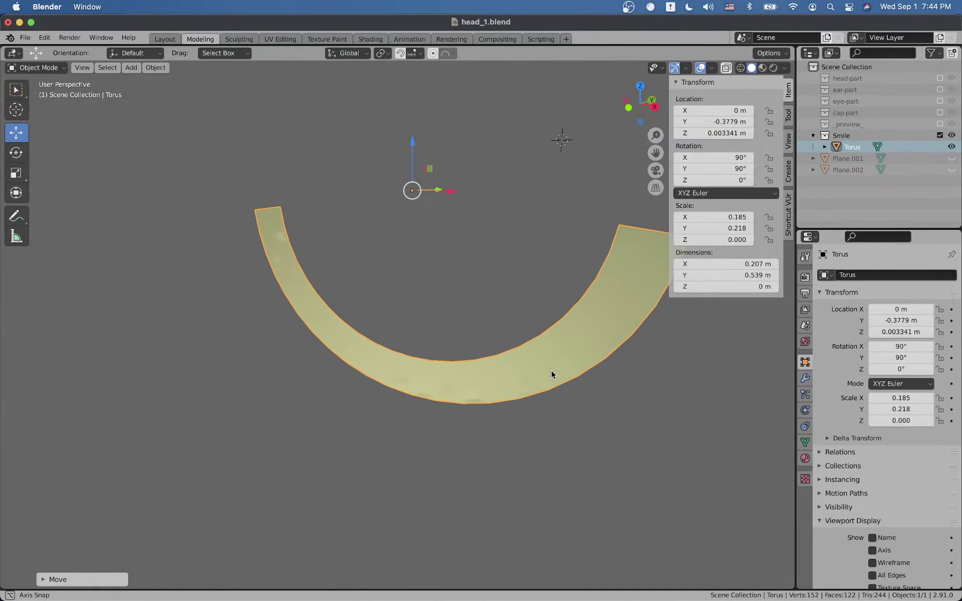
middle_click_drag(489, 379, 440, 370)
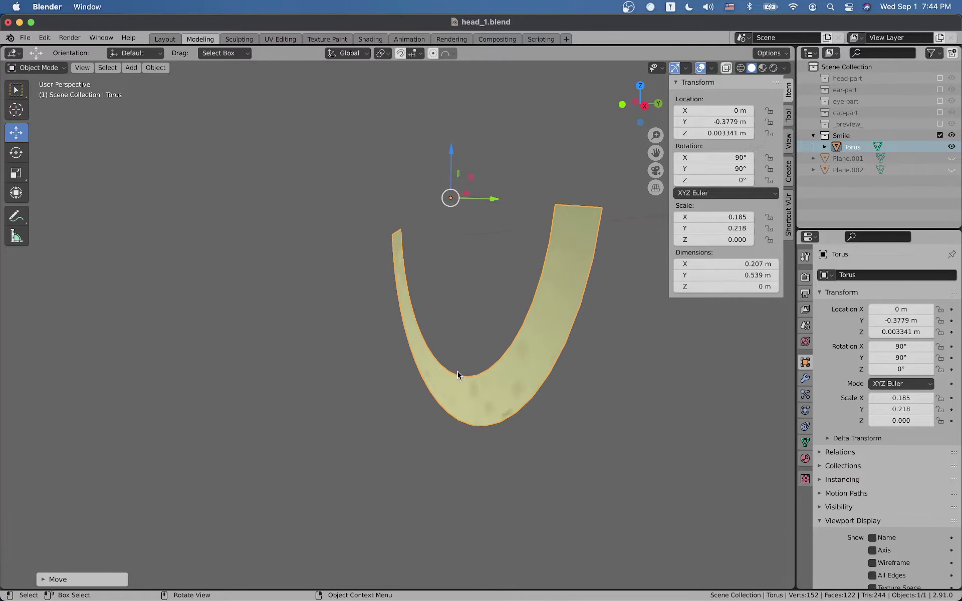
key("Tab")
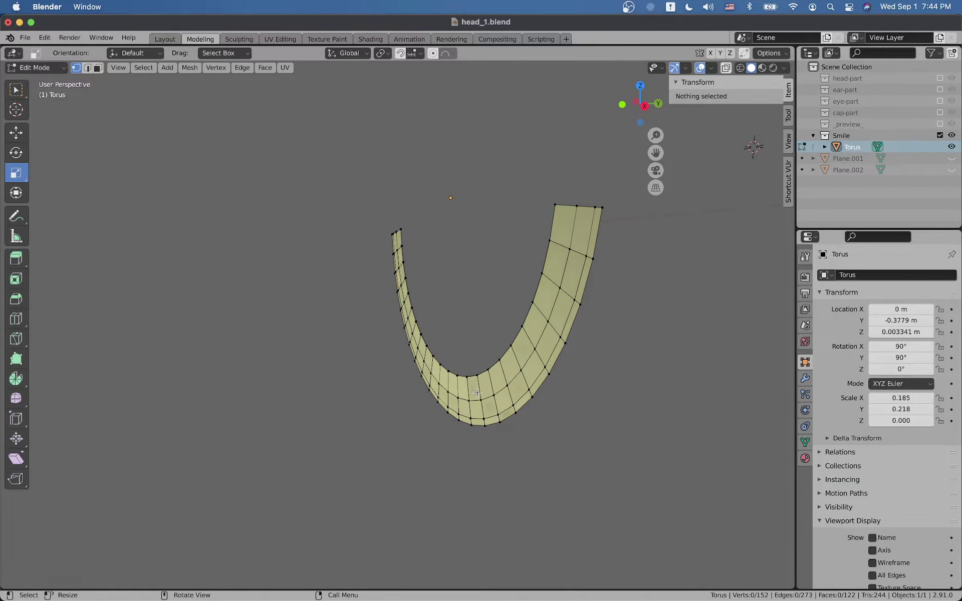
key("Tab")
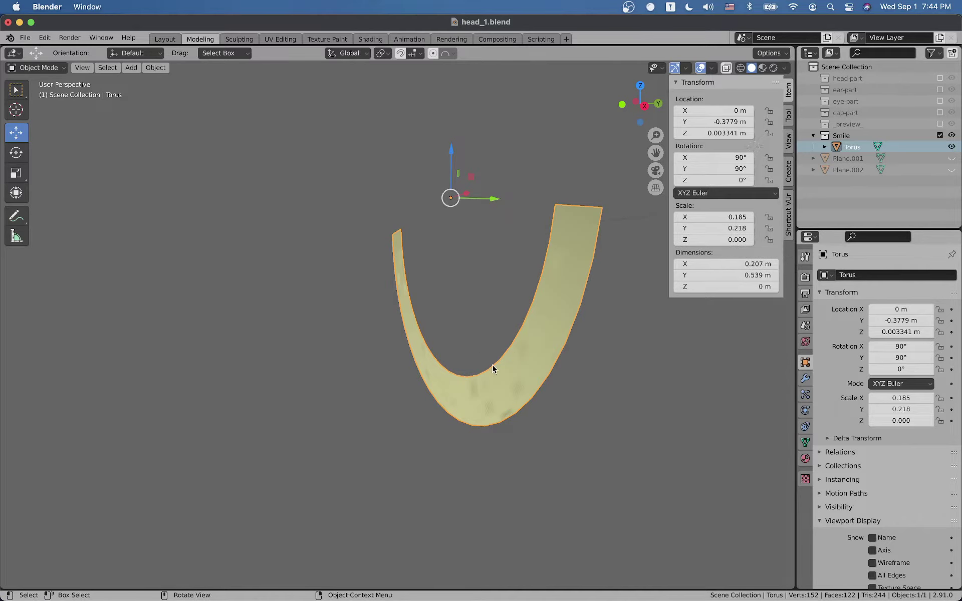
mouse_move(493, 368)
middle_mouse_down()
mouse_move(509, 365)
mouse_move(500, 371)
middle_mouse_up()
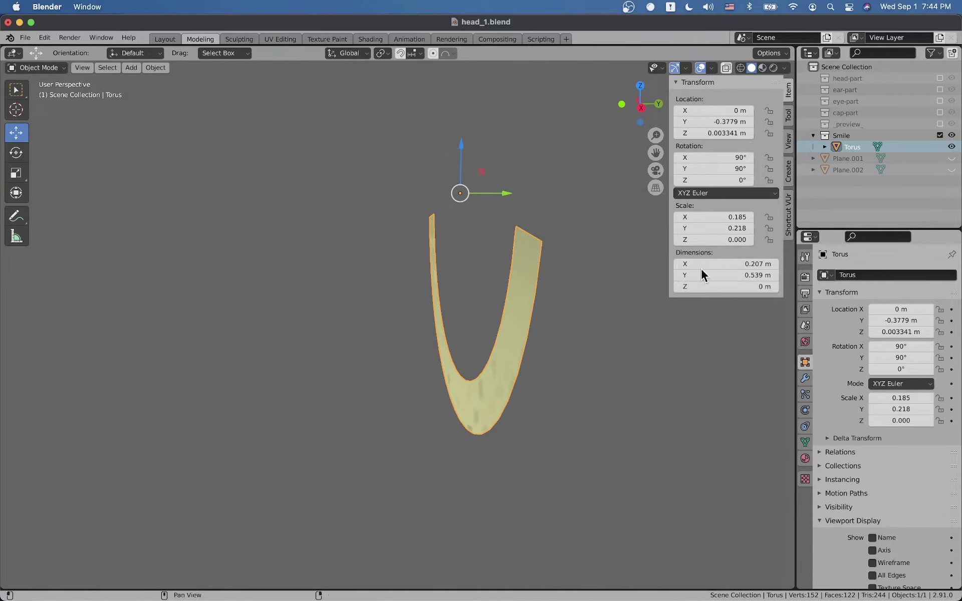
Step: Try changing the smile's Z scale, view the effect, and undo the change
left_click(704, 246)
left_click_drag(705, 242, 734, 242)
middle_click_drag(436, 341, 461, 297)
key("super+z")
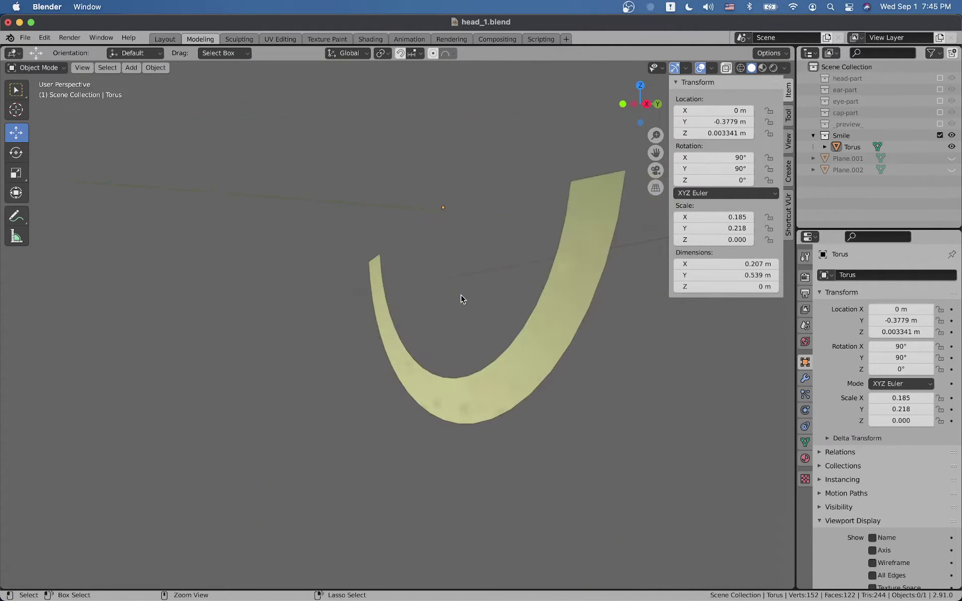
Step: Apply the scale of the smile (Torus) and enter Edit Mode on it
left_click(538, 340)
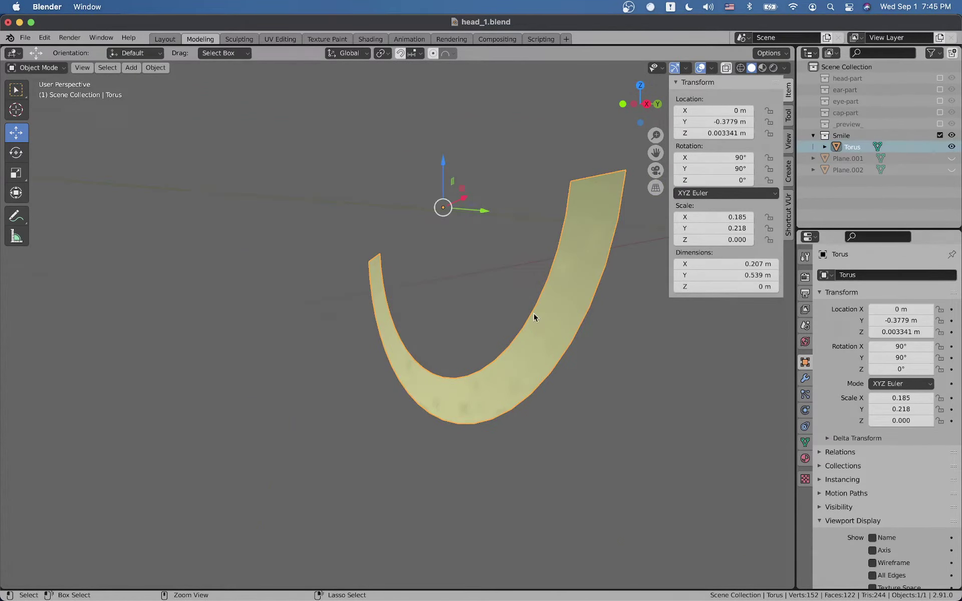
key("ctrl+a")
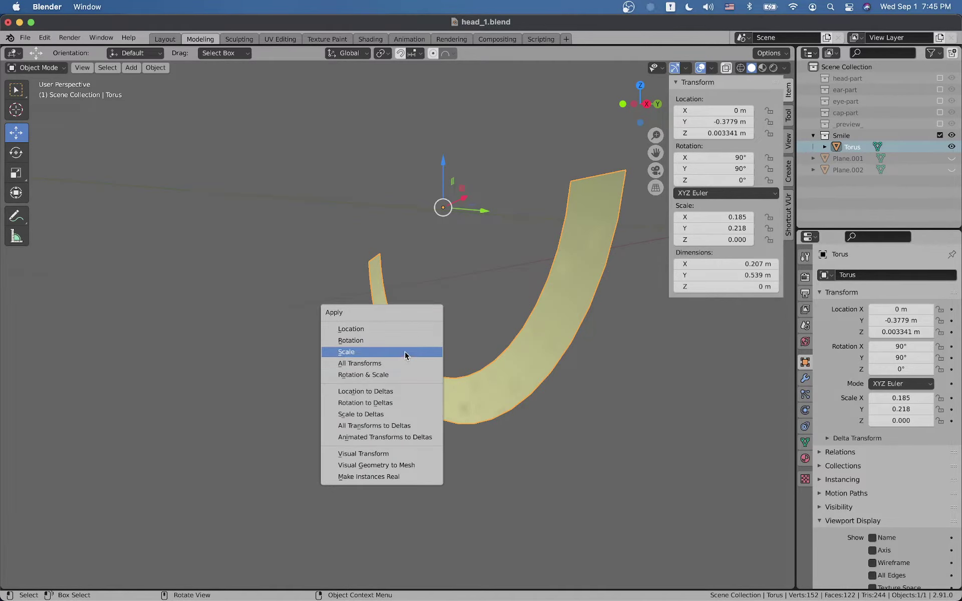
left_click(406, 352)
middle_click_drag(406, 356, 468, 373)
key("Tab")
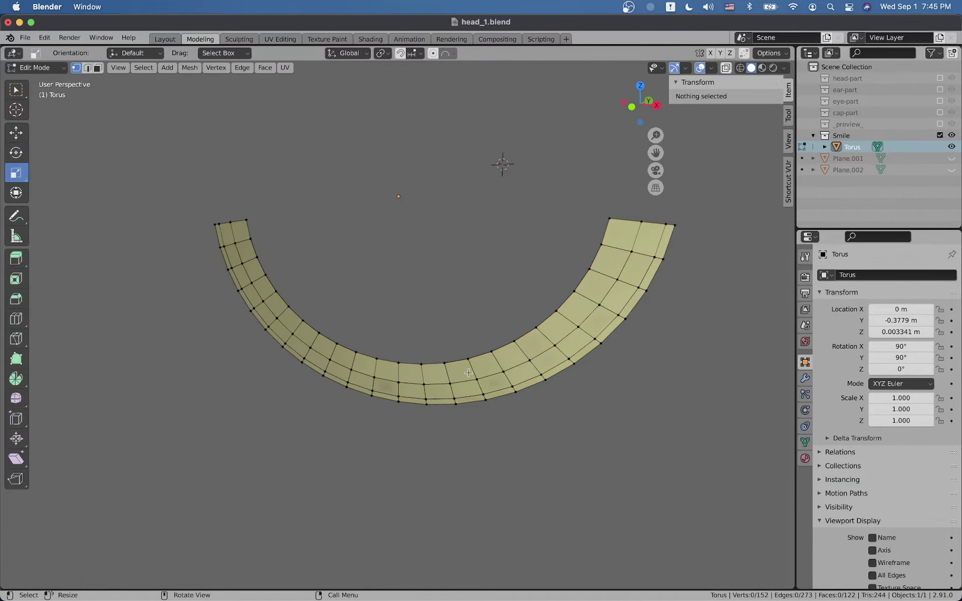
left_click(516, 336)
middle_click_drag(516, 336, 392, 374)
left_click(433, 361)
left_click(434, 378)
key("g")
right_click(340, 352)
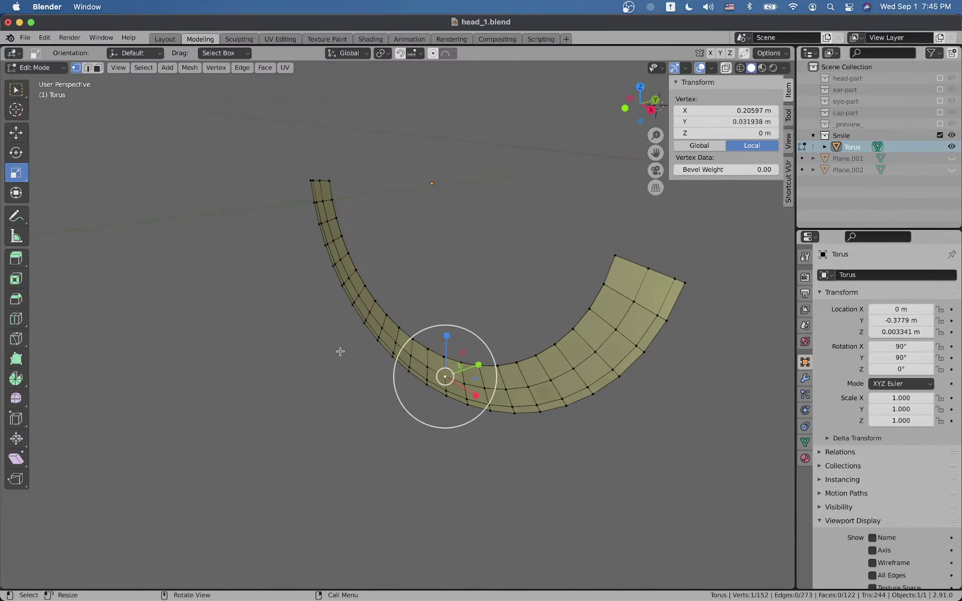
Step: Switch to face selection and pull one face near the middle of the smile outward from the mesh
middle_click_drag(445, 185, 515, 339)
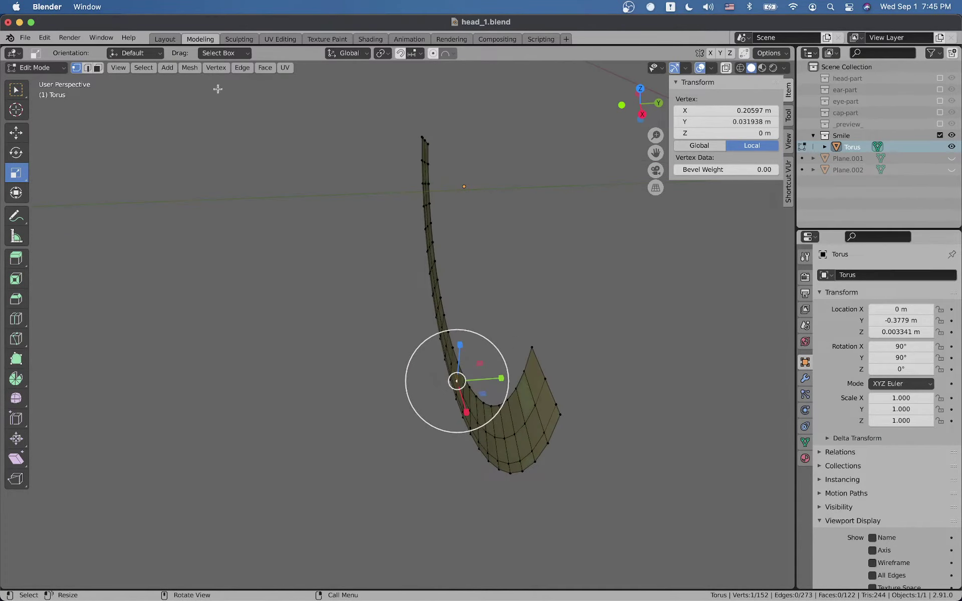
left_click(99, 68)
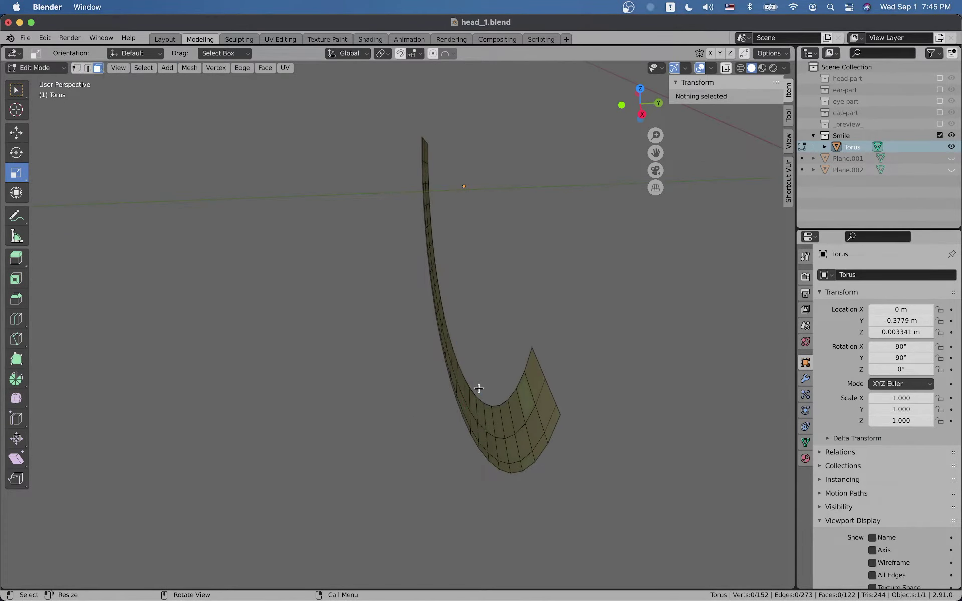
left_click(472, 404)
key("e")
left_click(389, 368)
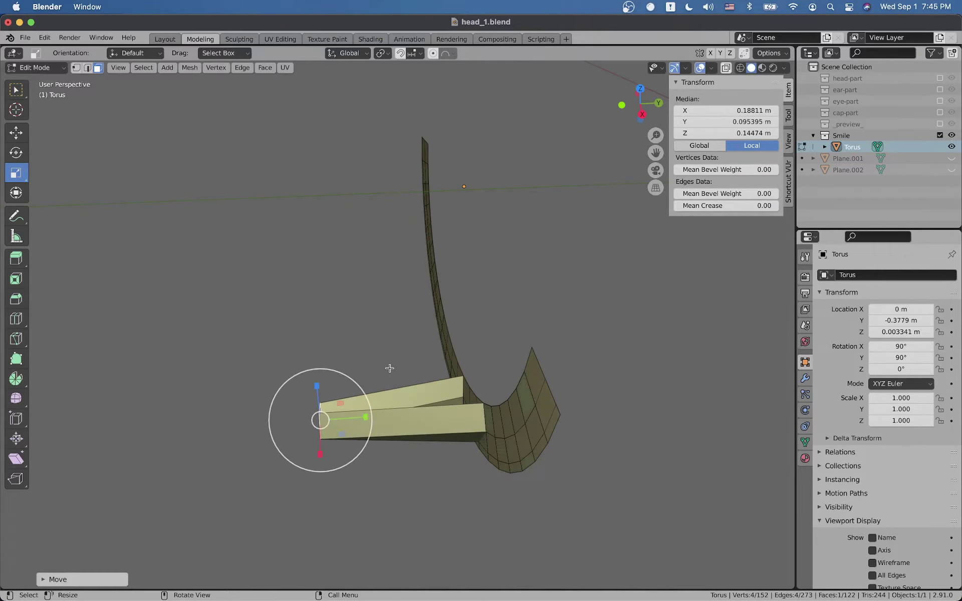
middle_click_drag(389, 368, 436, 393)
Step: Pull further faces near the middle of the smile out on the opposite side to expose the overlapping layers
left_click(473, 393)
key("e")
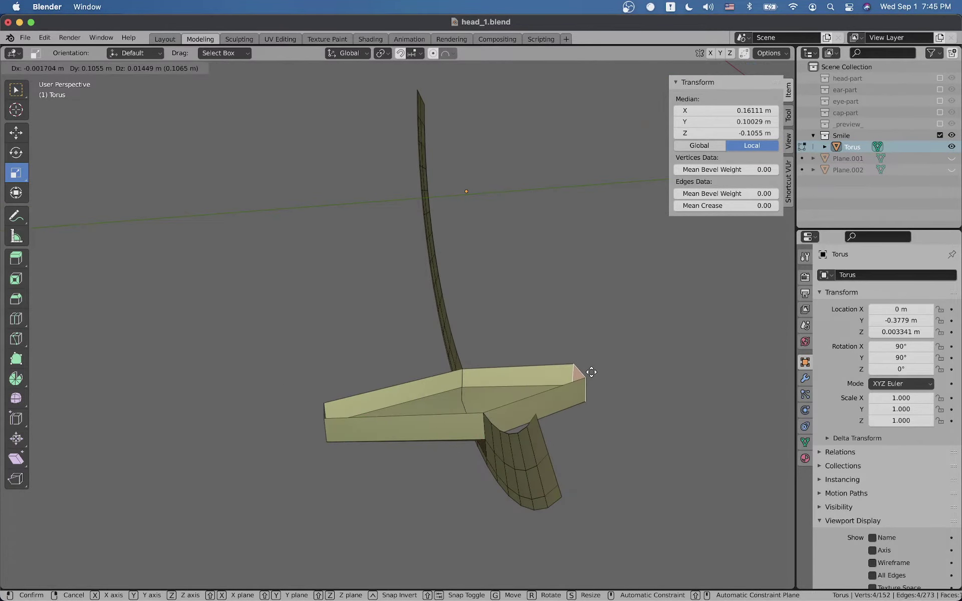
left_click(590, 370)
key("g")
left_click(644, 362)
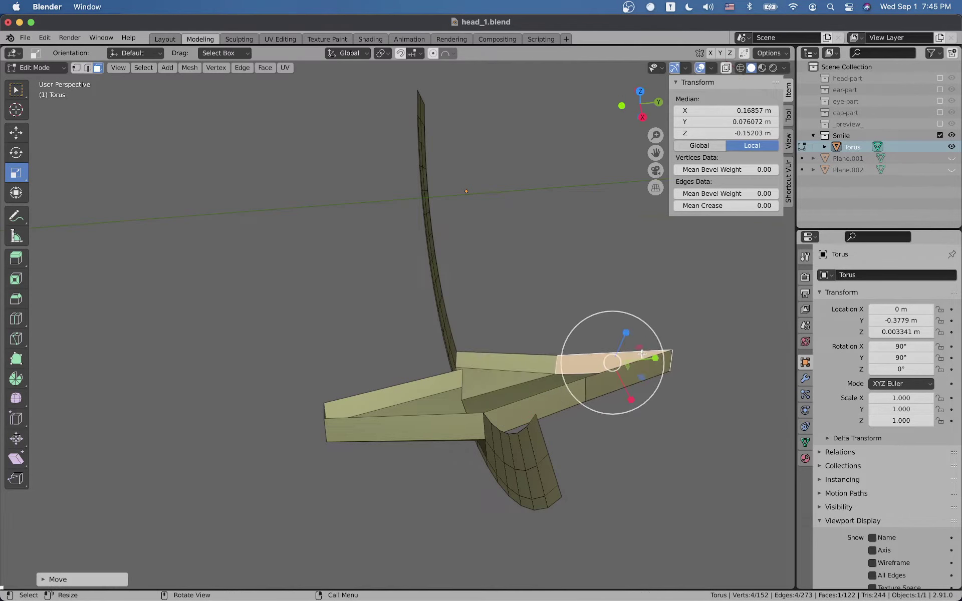
middle_click_drag(643, 361, 490, 370)
Step: Undo all the face moves on the smile mesh
key("ctrl+z")
key("ctrl+z")
key("ctrl+z")
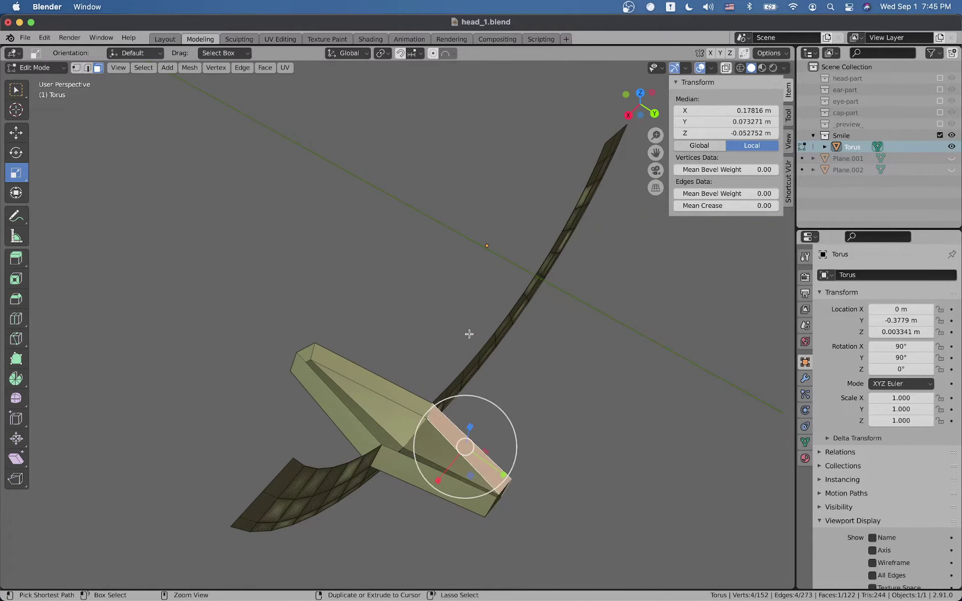
key("ctrl+z")
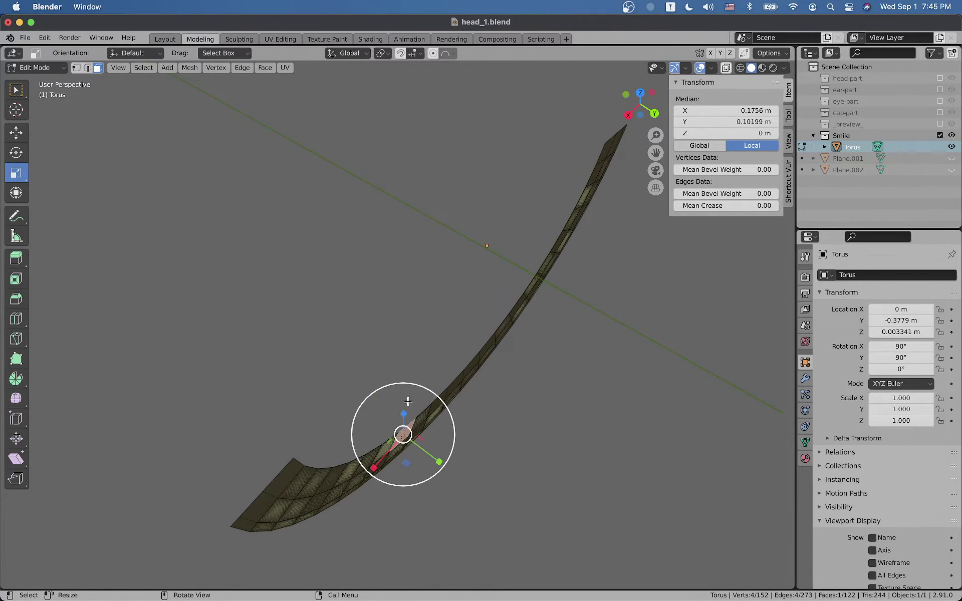
Step: Select the entire smile mesh and clean it up with Merge by Distance
middle_click_drag(456, 383, 492, 370)
key("a")
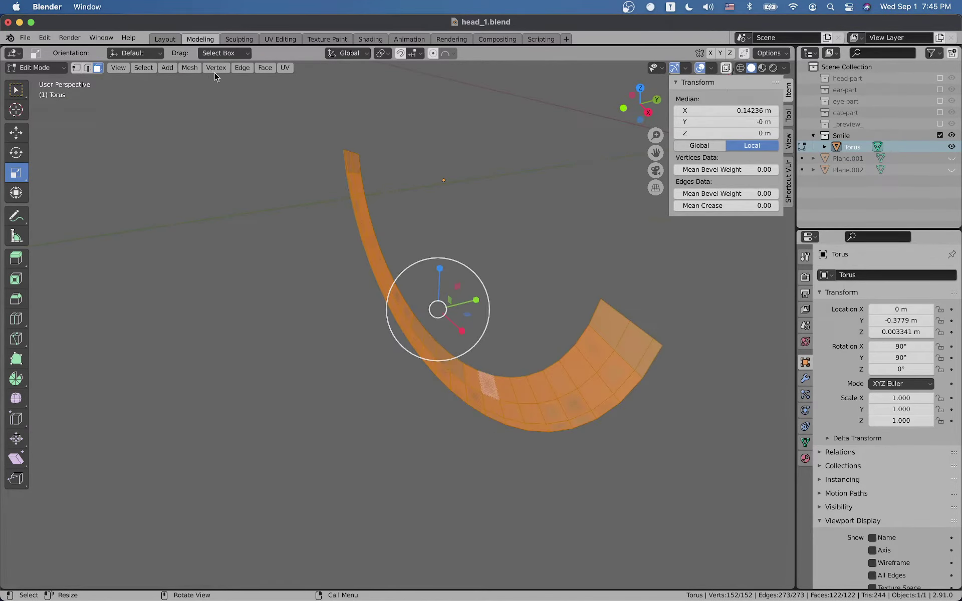
left_click(190, 69)
mouse_move(236, 317)
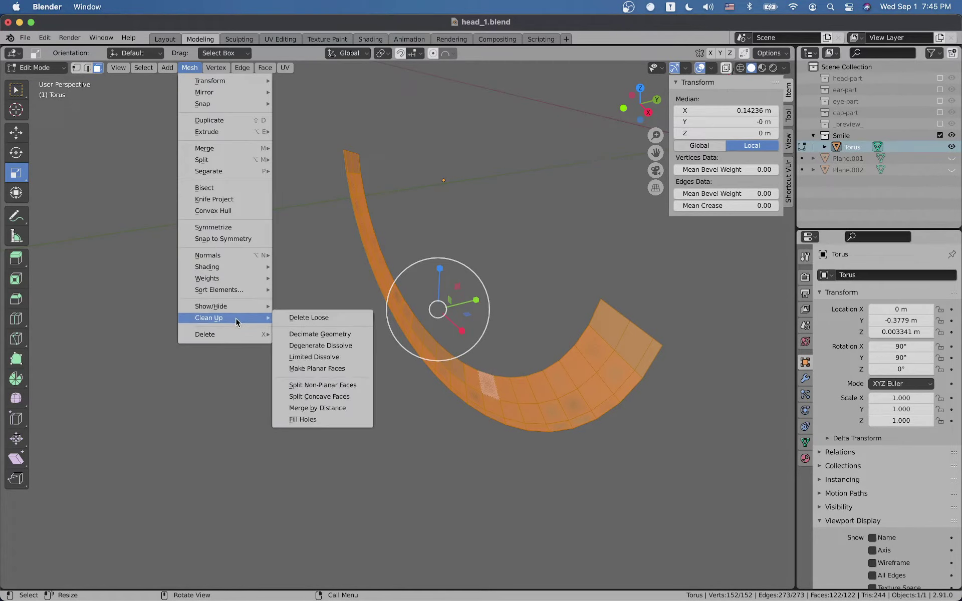
left_click(330, 407)
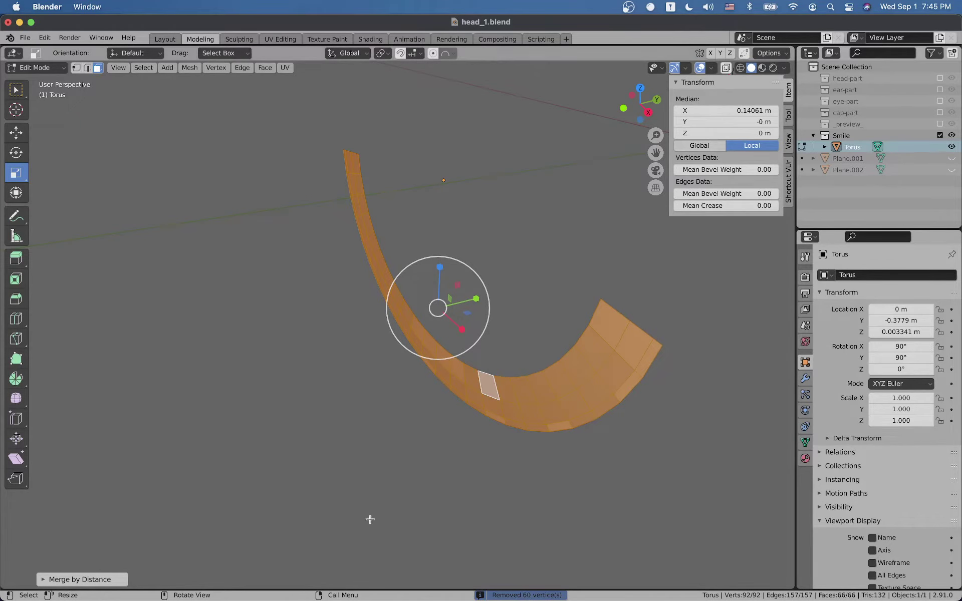
Step: Test-move single faces near the middle of the smile to check for duplicates beneath, reverting each move
left_click(420, 463)
middle_click_drag(495, 408, 579, 382)
left_click(436, 352)
middle_click_drag(436, 351, 311, 382)
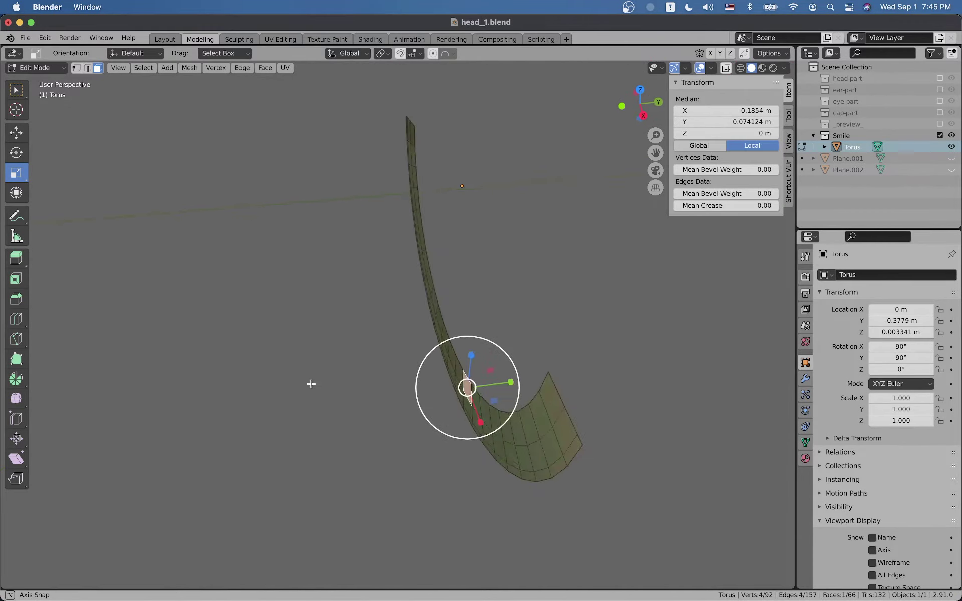
key("g")
right_click(463, 371)
mouse_move(398, 359)
middle_mouse_down()
mouse_move(373, 334)
mouse_move(409, 329)
mouse_move(401, 351)
middle_mouse_up()
left_click(322, 332)
key("g")
left_click(352, 245)
key("ctrl+z")
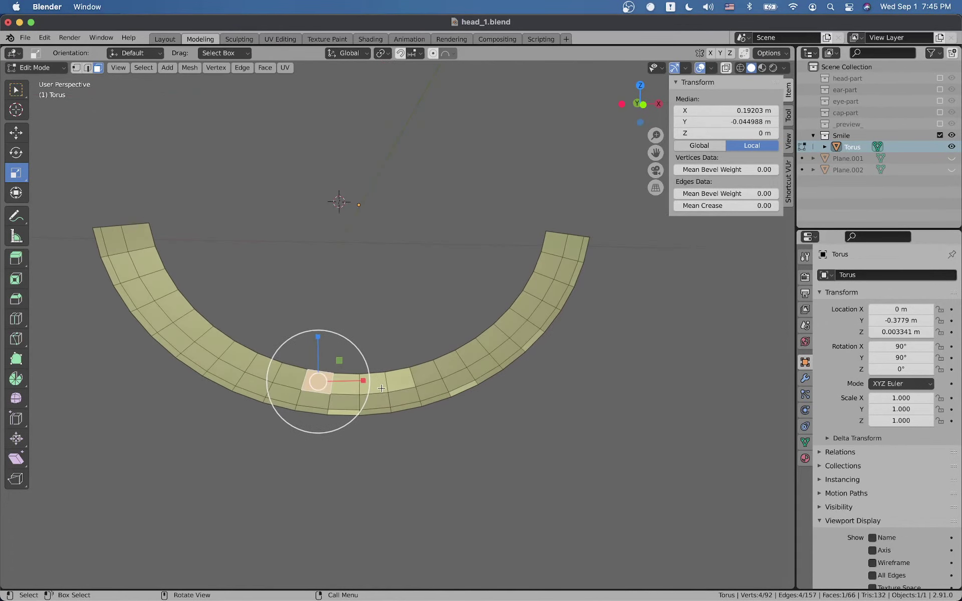
Step: Test-move the face at the smile's lower middle edge, cancel the move and clear the selection
left_click(380, 393)
left_click(380, 410)
key("g")
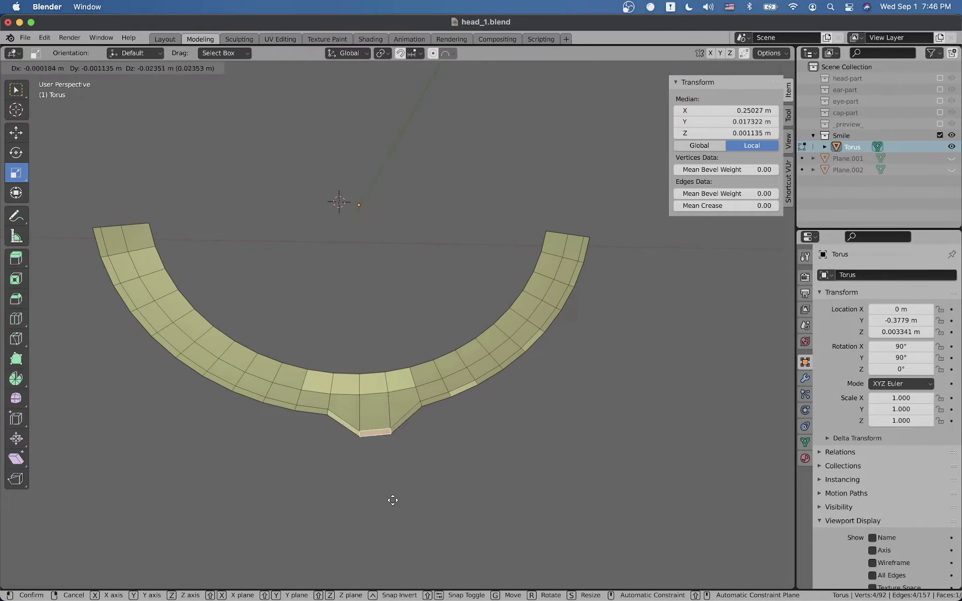
key("Escape")
left_click(250, 247)
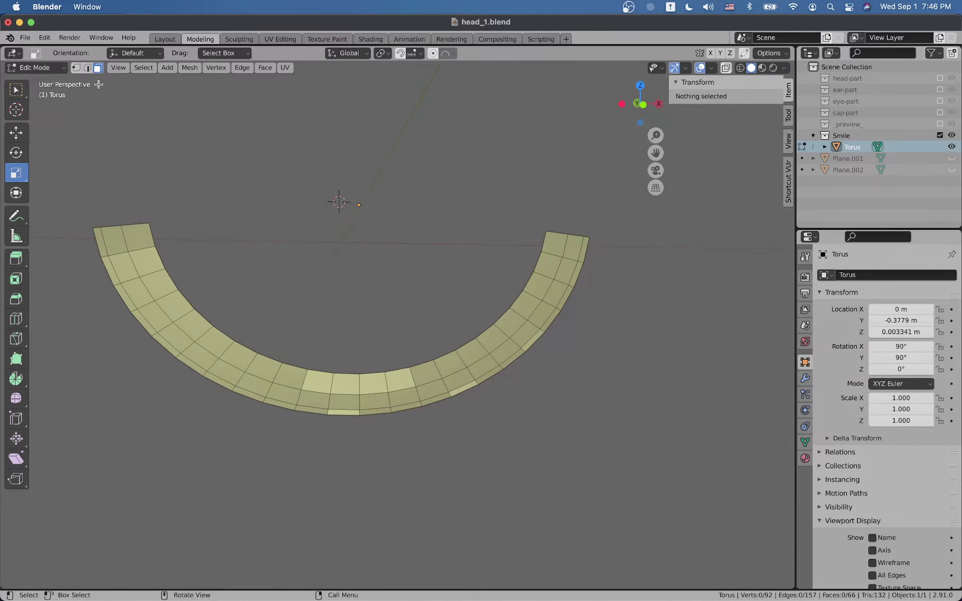
Step: Examine the unevenly shaded faces along the smile in Object Mode and Edit Mode, and look over the viewport overlay options
middle_click_drag(360, 310, 436, 296, "shift")
scroll(446, 374, "up", 3)
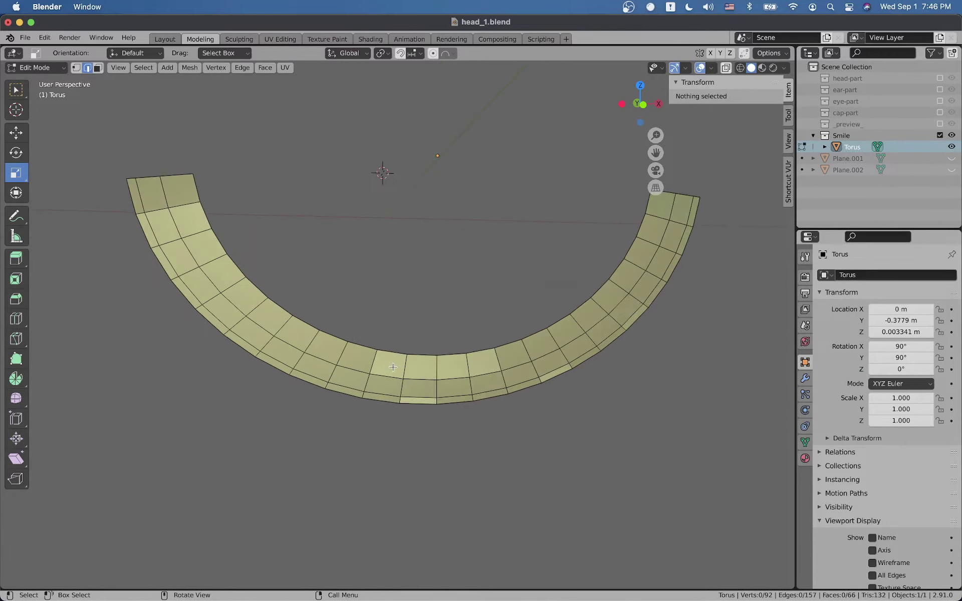
key("Tab")
middle_click_drag(446, 375, 480, 381)
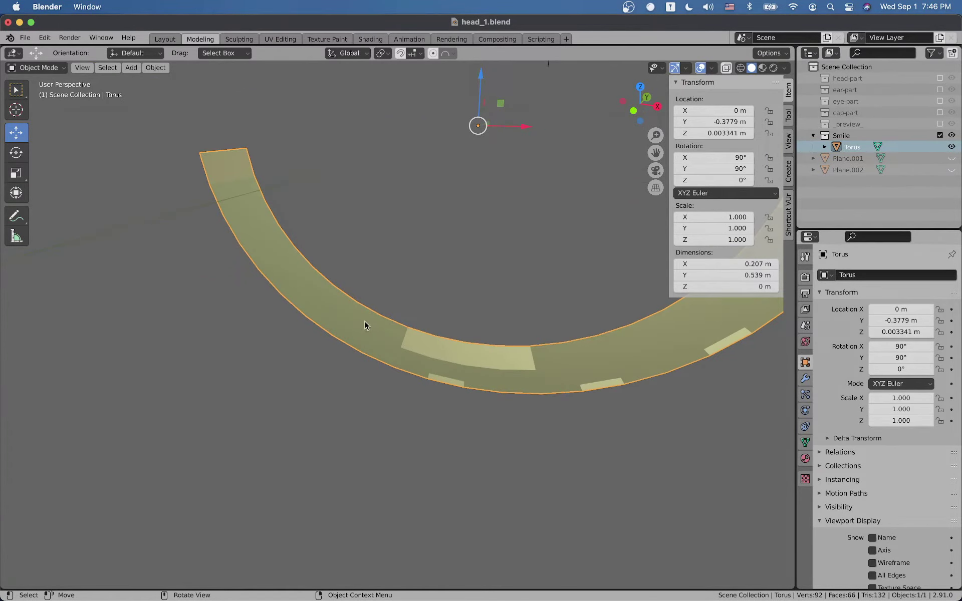
scroll(332, 369, "right", 5, "shift")
scroll(290, 367, "down", 3, "shift")
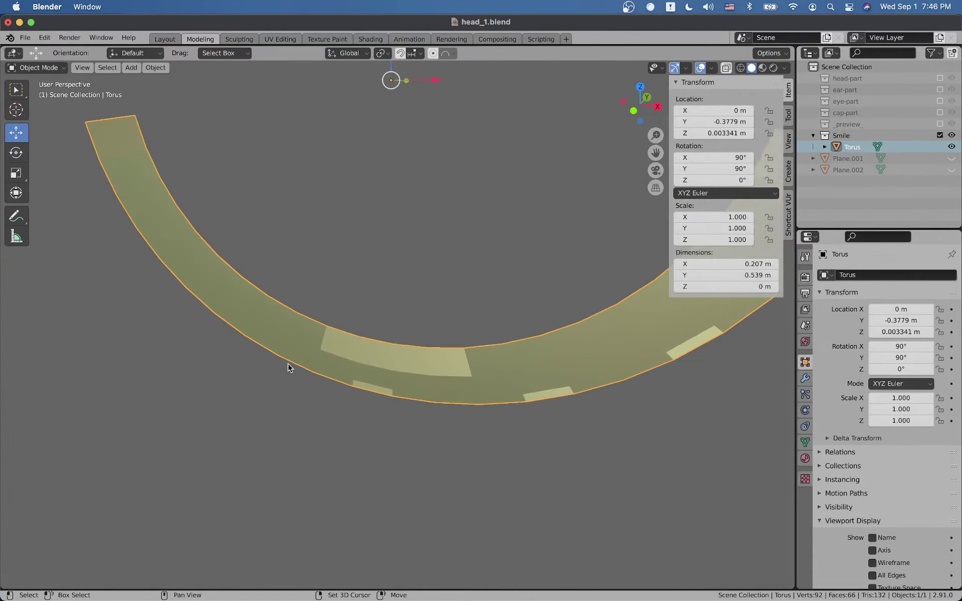
middle_click_drag(289, 368, 247, 383, "shift")
key("Tab")
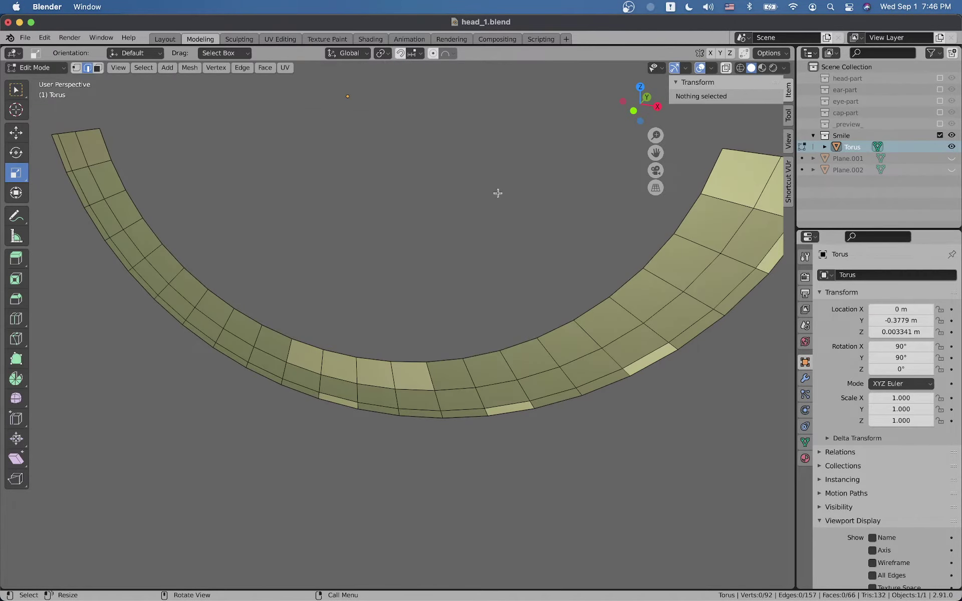
left_click(711, 69)
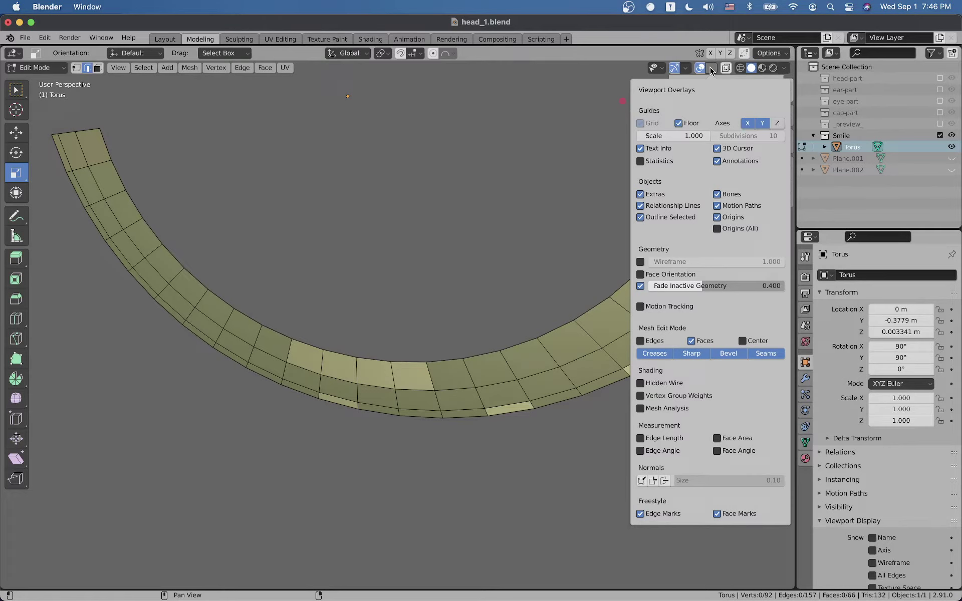
left_click(711, 69)
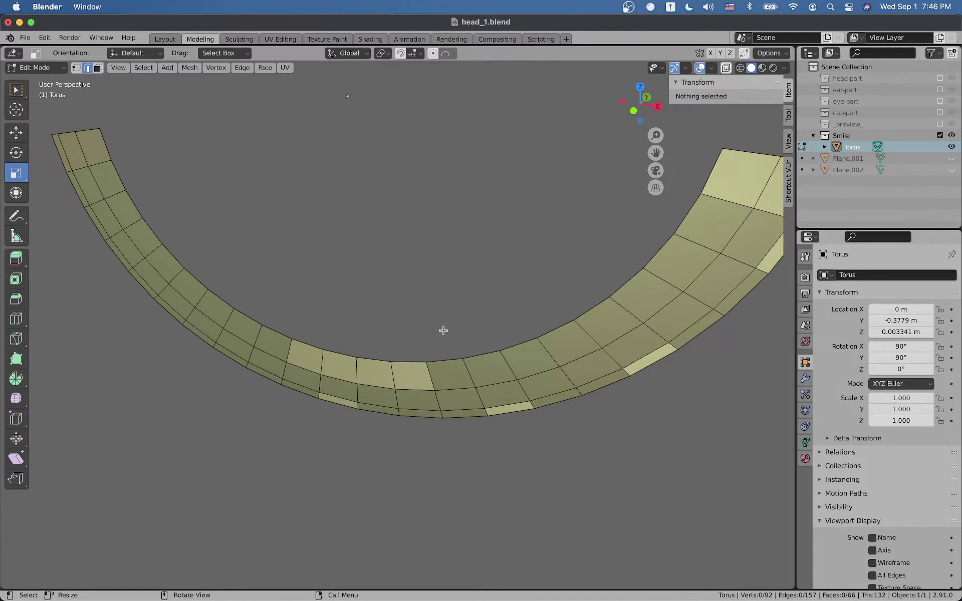
Step: Return to Object Mode and add a default cube as a demonstration object
key("Tab")
scroll(443, 330, "down", 5)
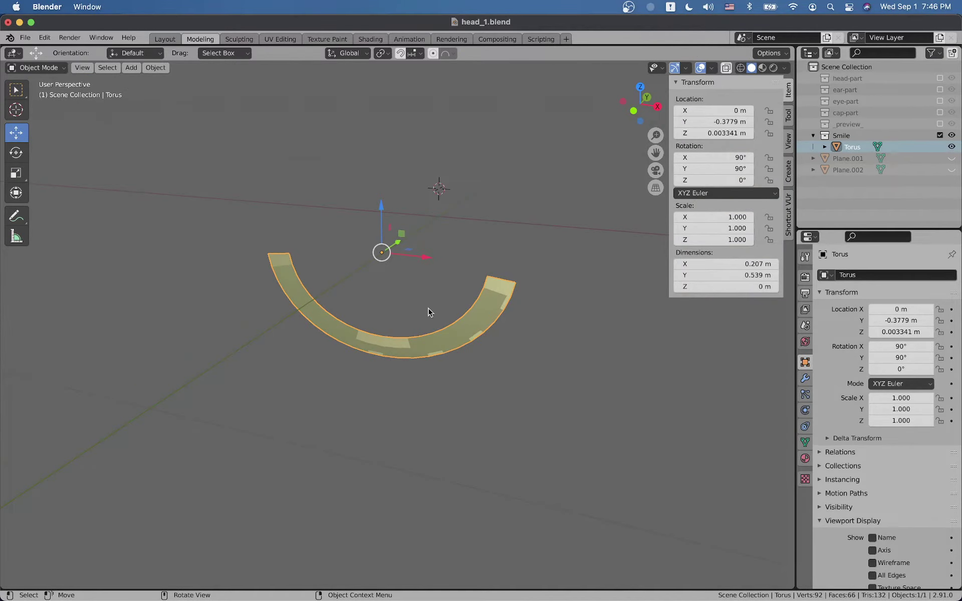
key("shift+a")
mouse_move(416, 288)
left_click(468, 303)
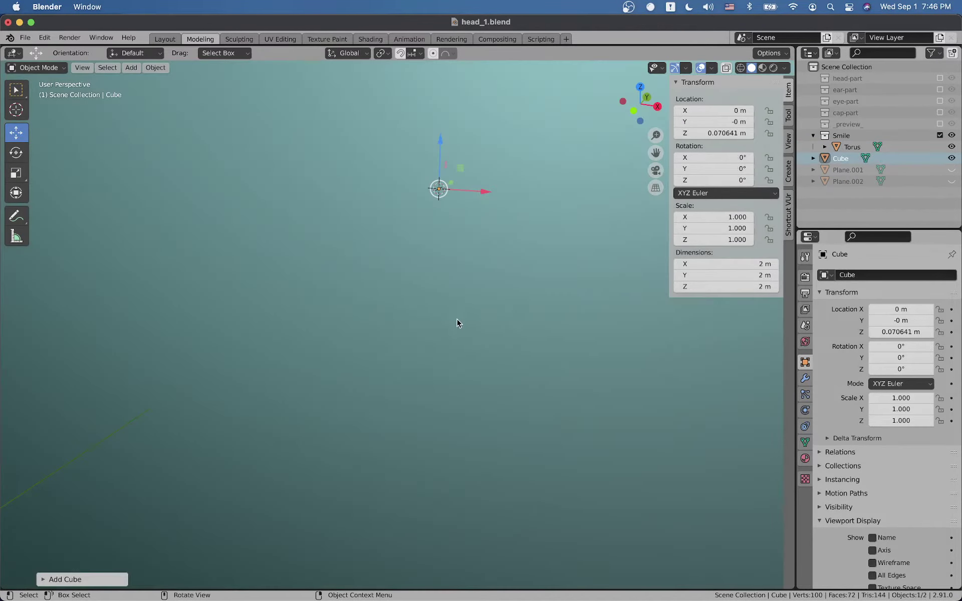
scroll(457, 323, "down", 4)
middle_click_drag(509, 321, 416, 324)
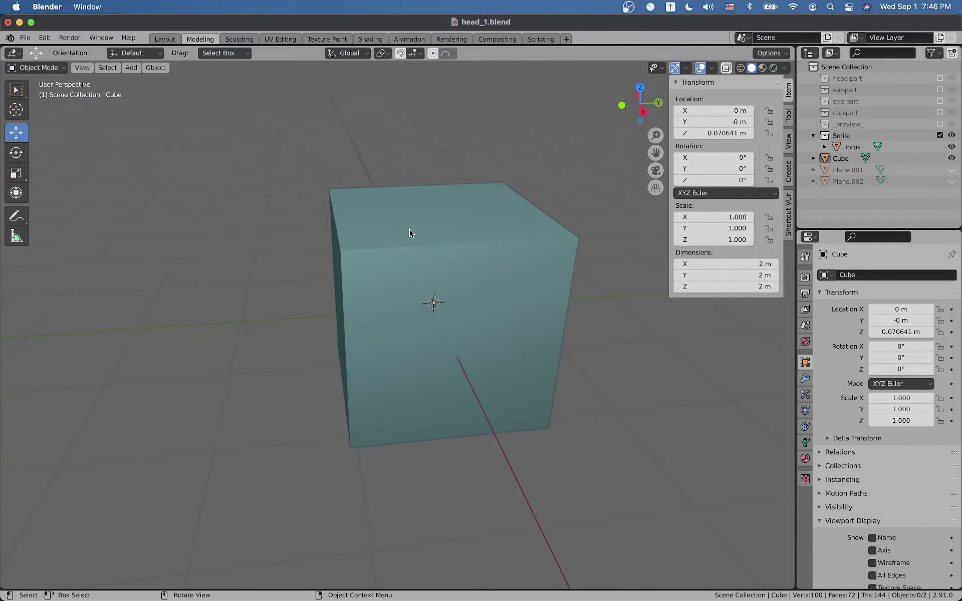
Step: Select the cube and examine its faces from the inside and the outside
left_click(461, 201)
scroll(462, 339, "up", 10)
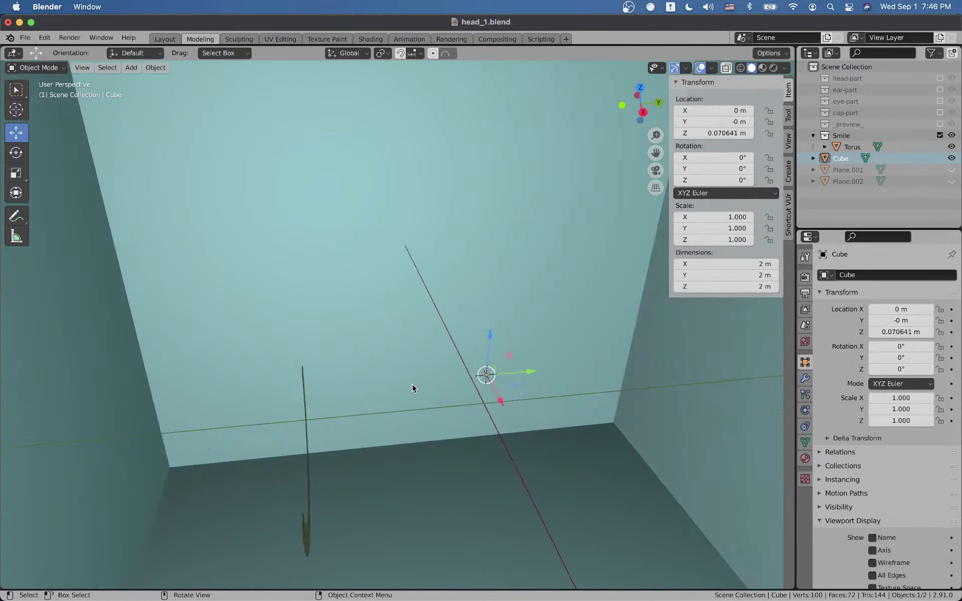
middle_click_drag(412, 384, 345, 224)
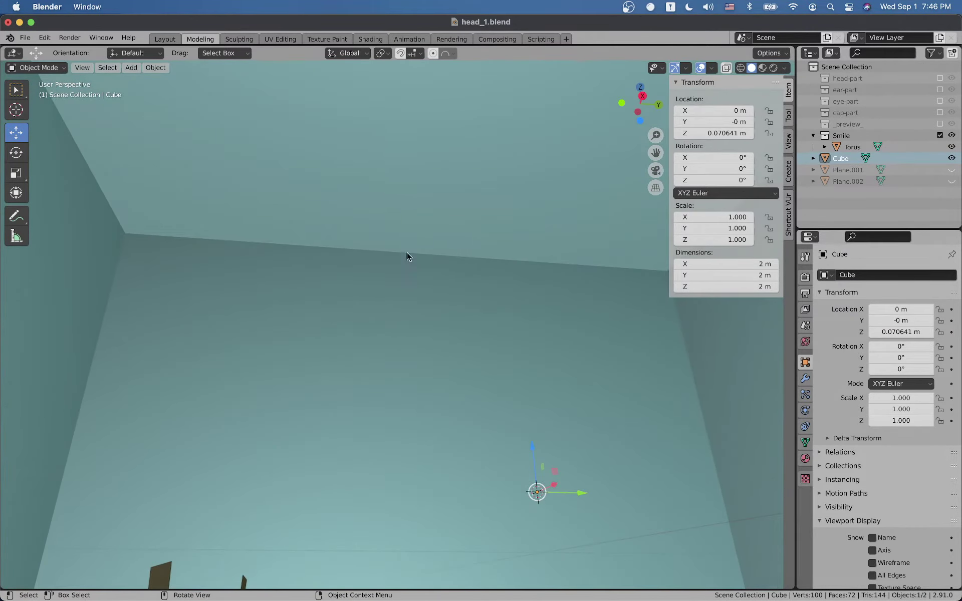
middle_click_drag(407, 254, 388, 340)
scroll(388, 340, "down", 4)
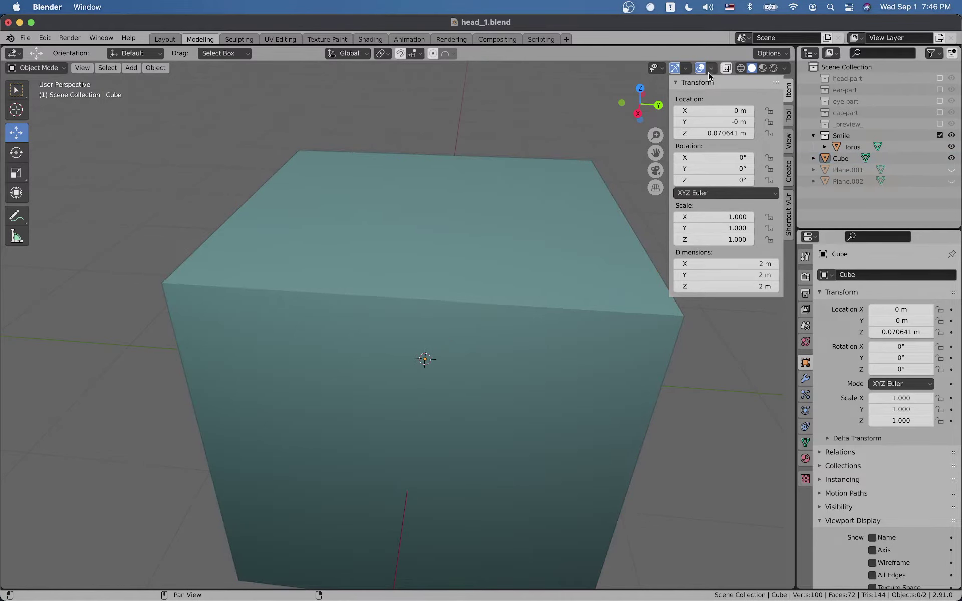
Step: Enter Edit Mode on the cube, clear the selection and turn on the face normals overlay
key("Tab")
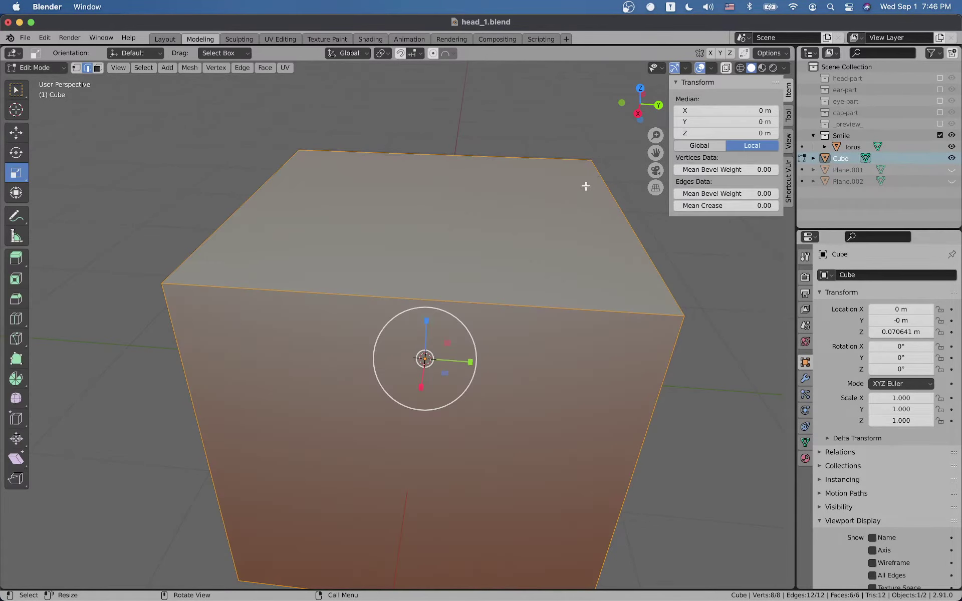
key("alt+a")
left_click(711, 71)
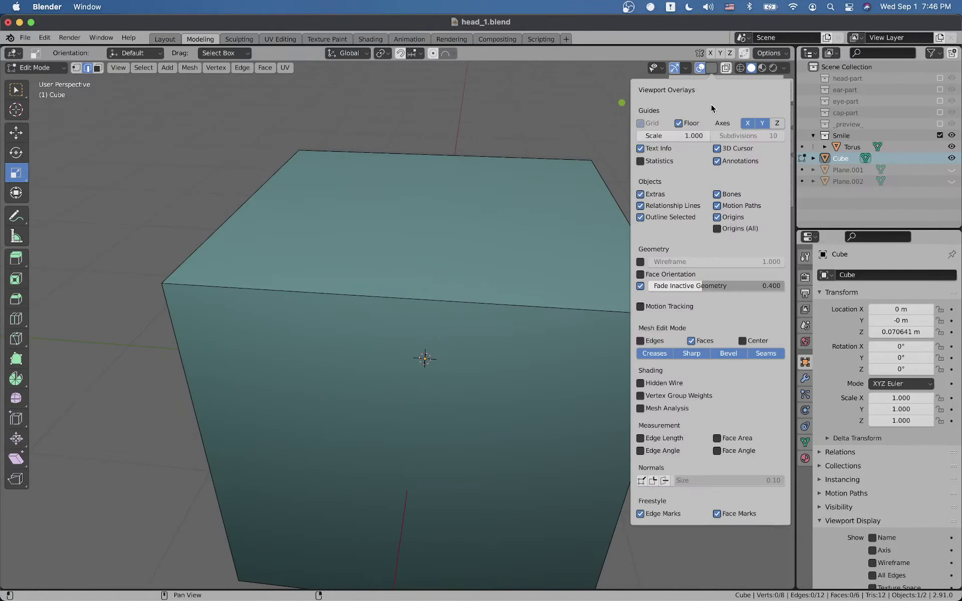
left_click(711, 68)
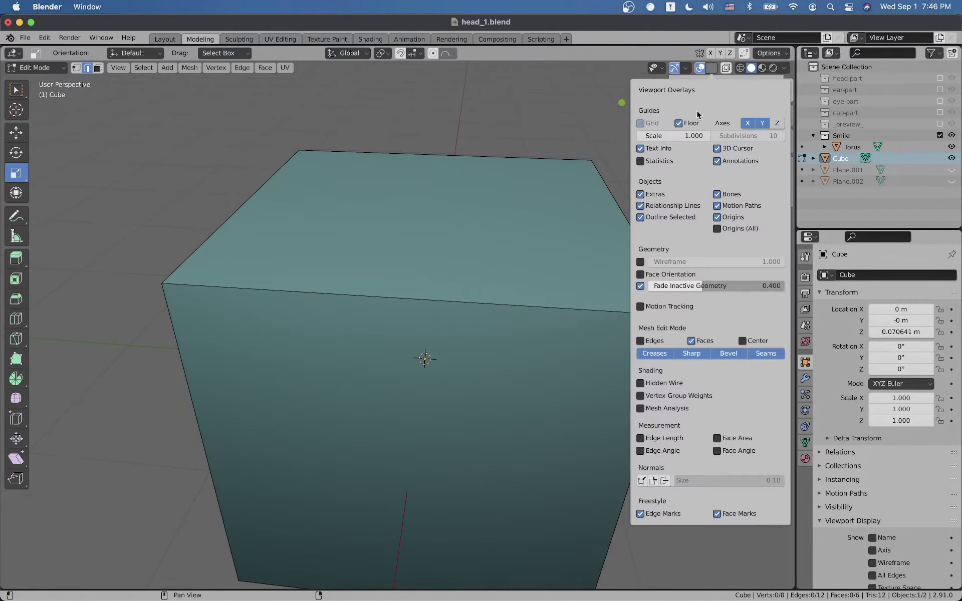
left_click(666, 481)
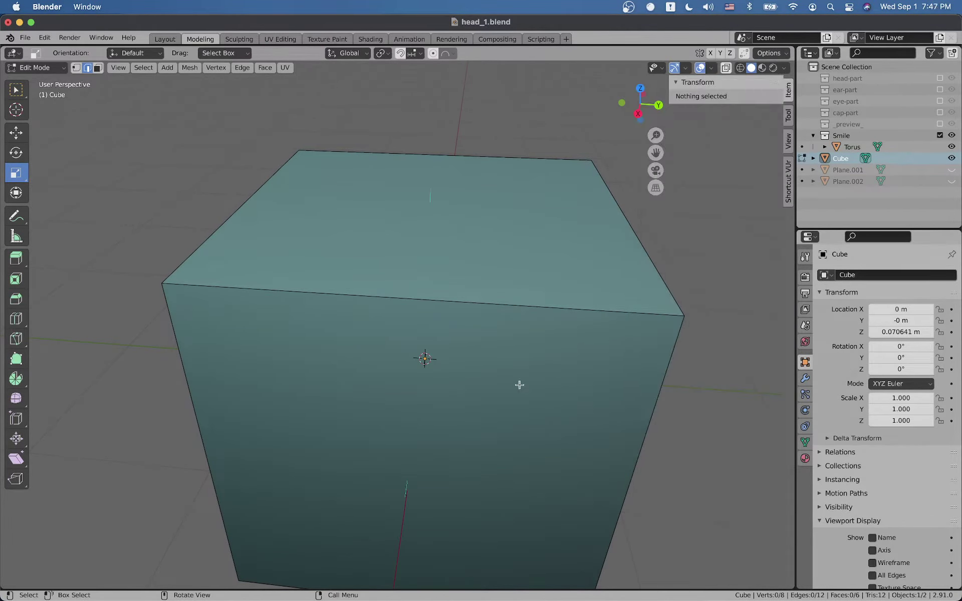
Step: Examine the direction of the cube's face normals from several sides, including from inside the cube
scroll(519, 256, "up", 3)
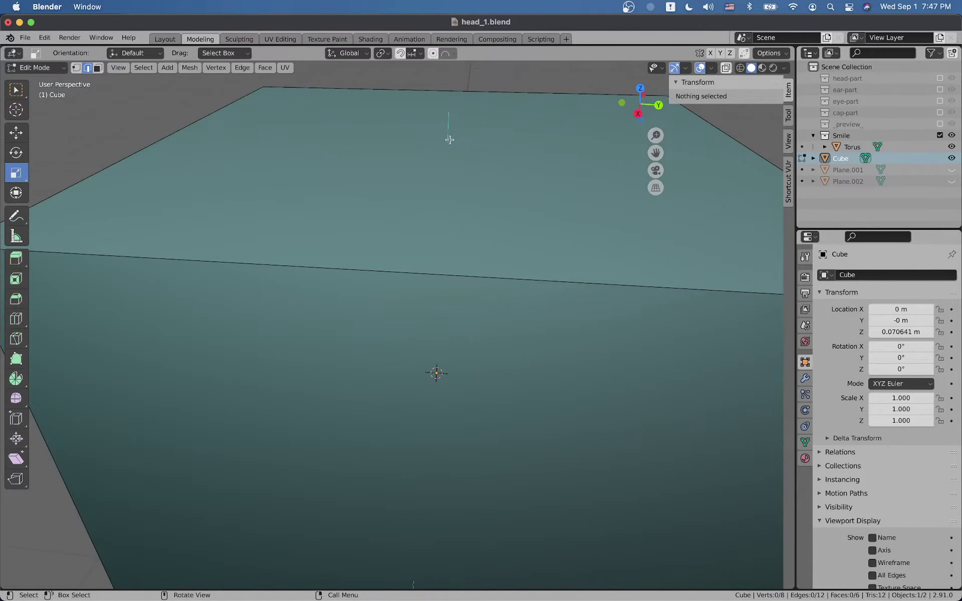
scroll(368, 281, "down", 3)
middle_click_drag(354, 329, 388, 322)
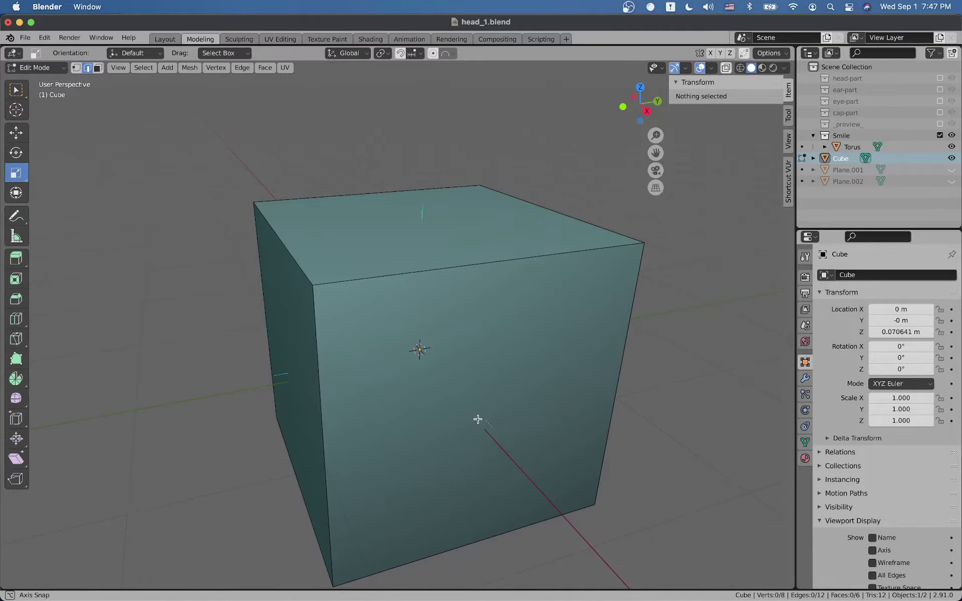
middle_click_drag(476, 419, 437, 431)
scroll(460, 361, "up", 9)
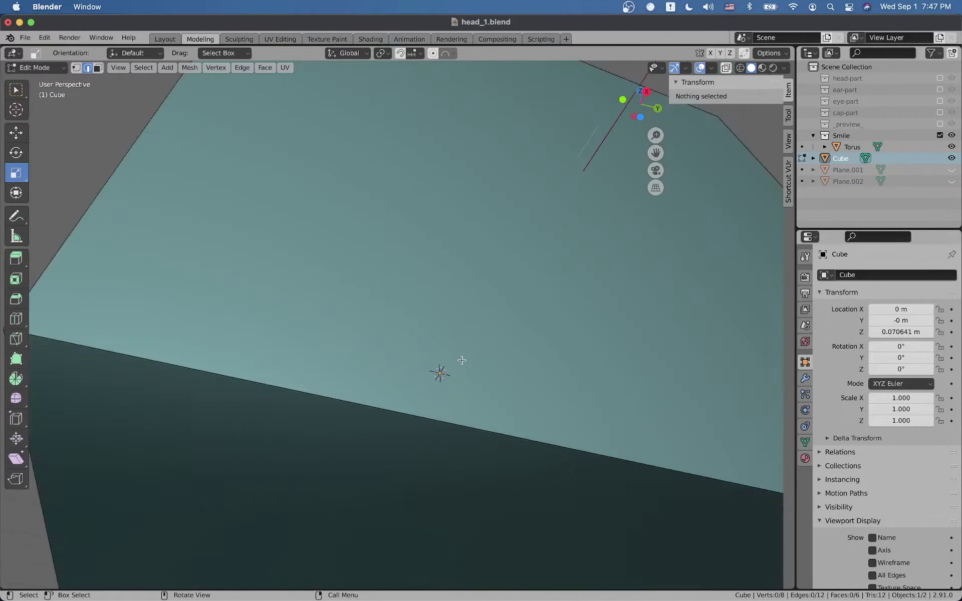
middle_click_drag(455, 316, 414, 97, "shift")
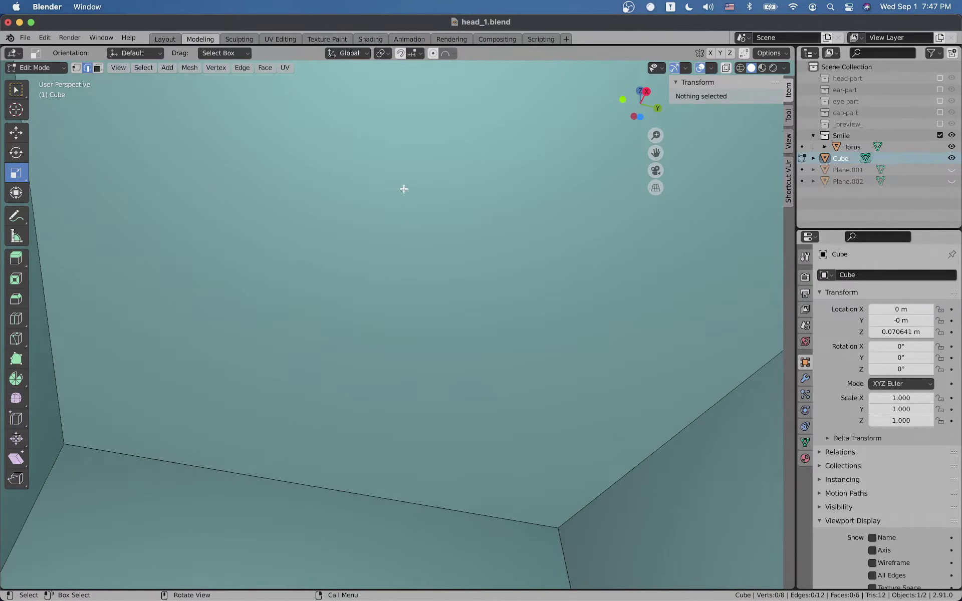
middle_click_drag(401, 179, 386, 296)
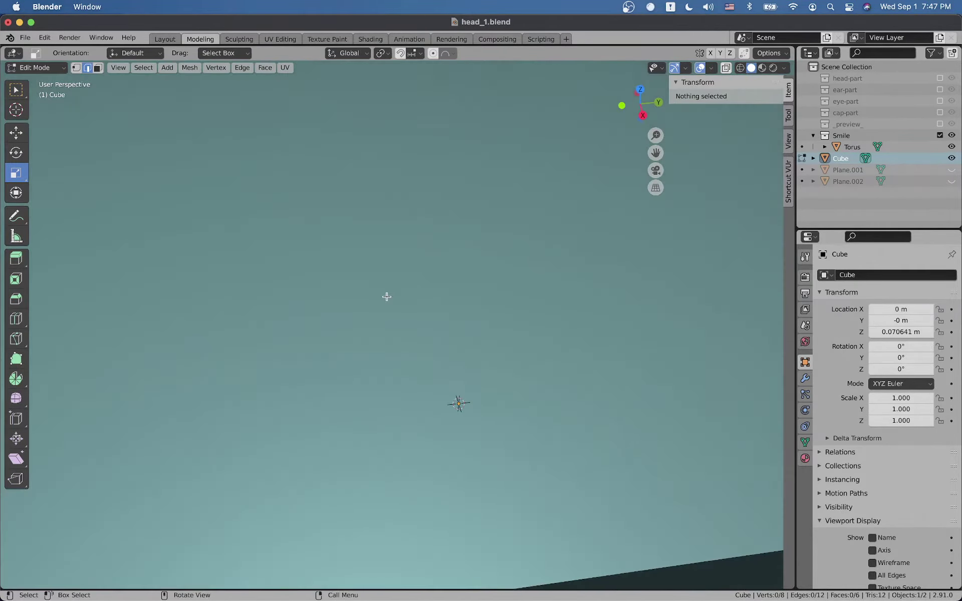
scroll(386, 296, "down", 4)
Step: Leave Edit Mode and delete the demonstration cube
key("Tab")
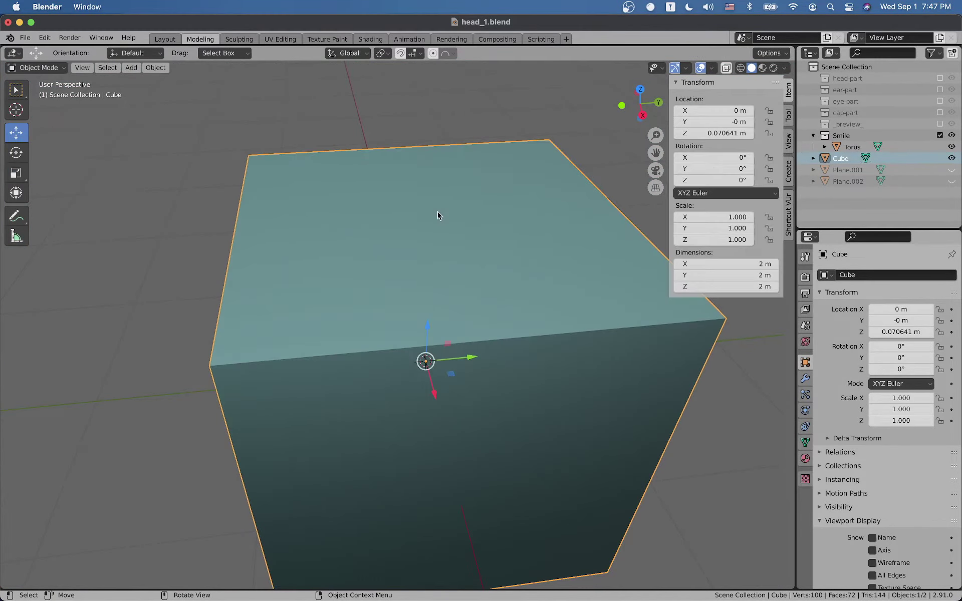
key("Delete")
right_click(365, 354)
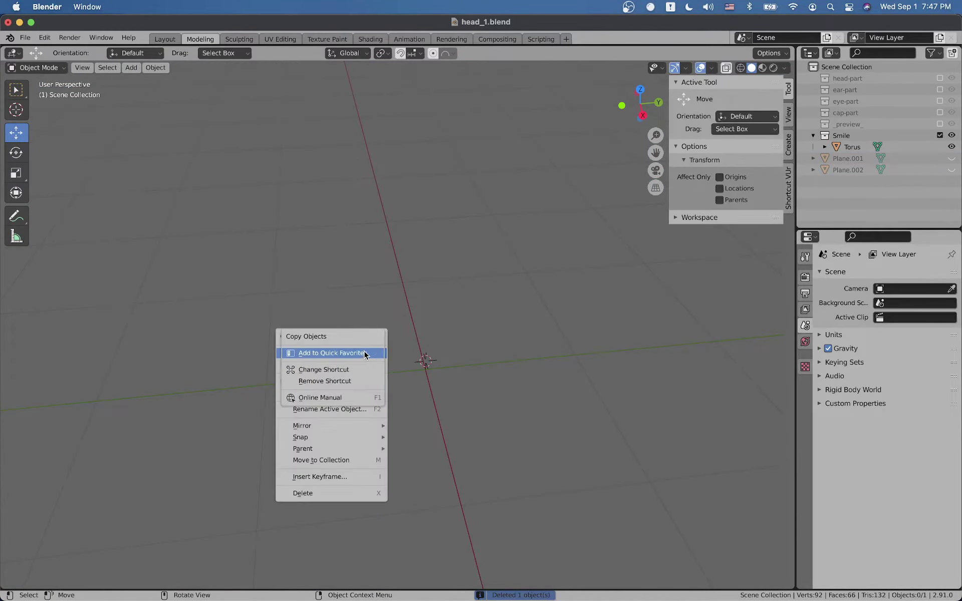
Step: Select the smile object, centre the view on it and enter Edit Mode
middle_click_drag(363, 354, 524, 285, "shift")
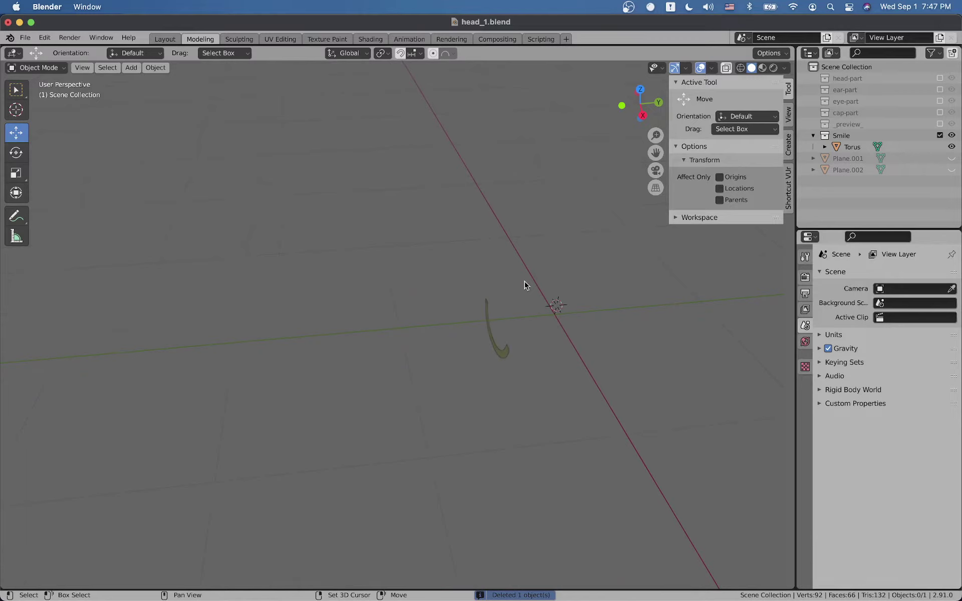
left_click(502, 348)
key("grave")
left_click(526, 367)
key("Tab")
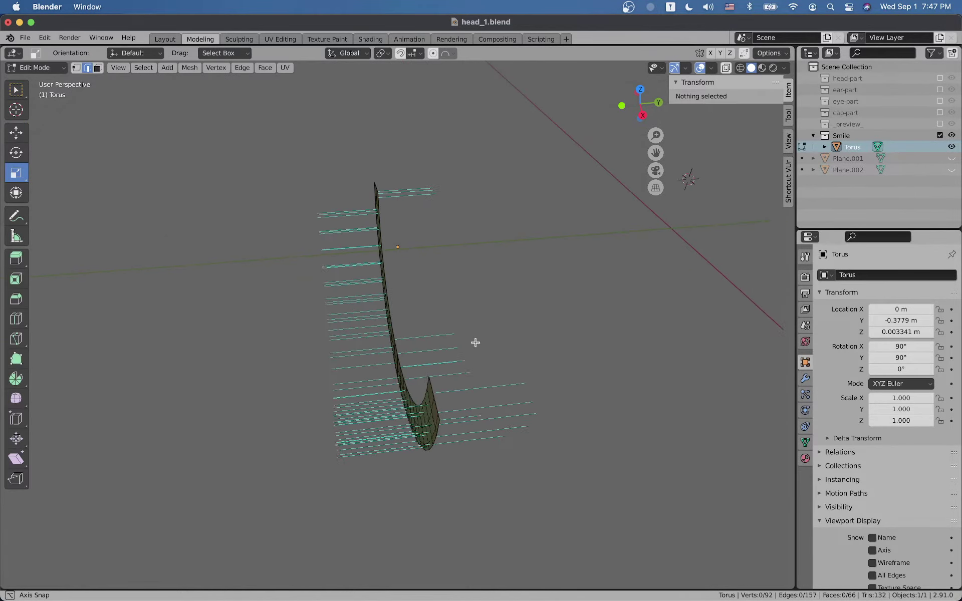
Step: Examine the face normals along the whole smile to find which faces point the opposite way
middle_click_drag(474, 341, 449, 344)
scroll(426, 353, "up", 3)
middle_click_drag(372, 373, 352, 375)
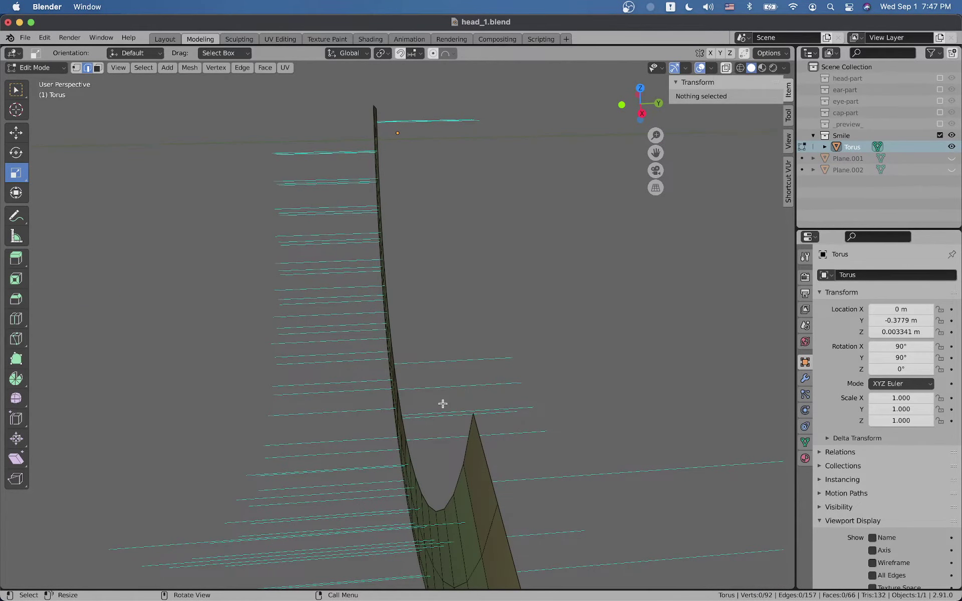
middle_click_drag(362, 380, 399, 382)
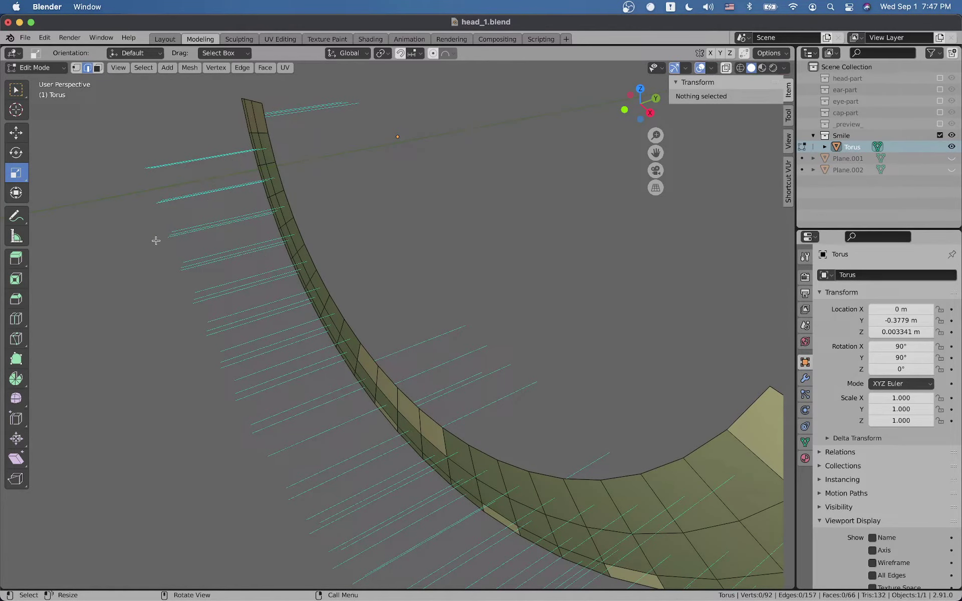
middle_click_drag(202, 257, 255, 270)
scroll(299, 338, "down", 3)
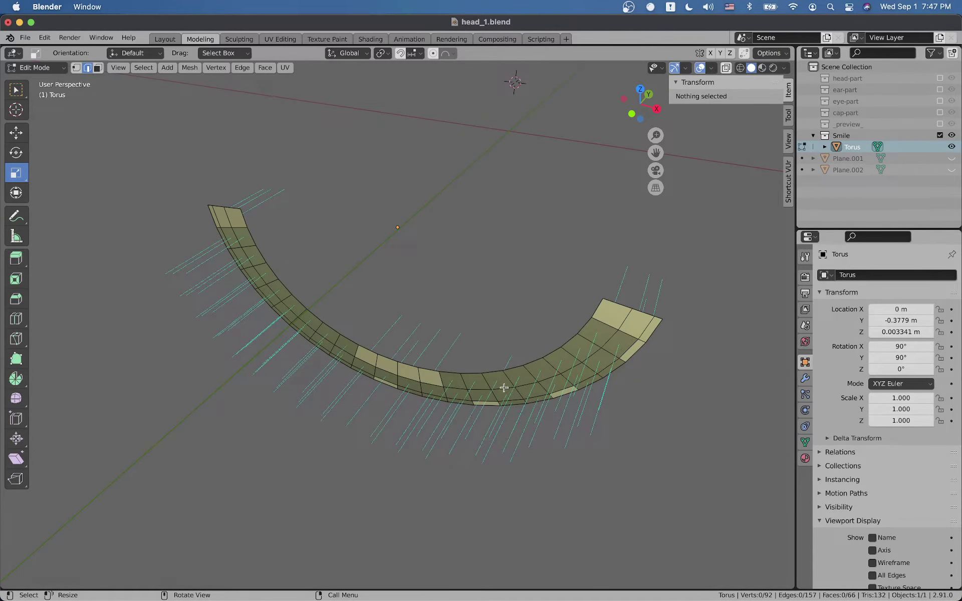
middle_click_drag(574, 358, 428, 348)
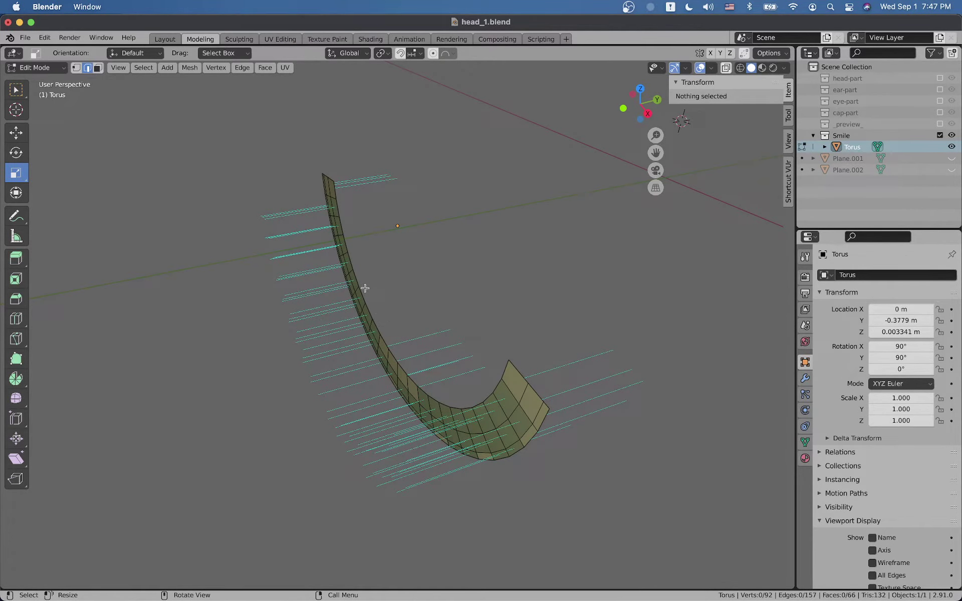
middle_click_drag(365, 288, 399, 271)
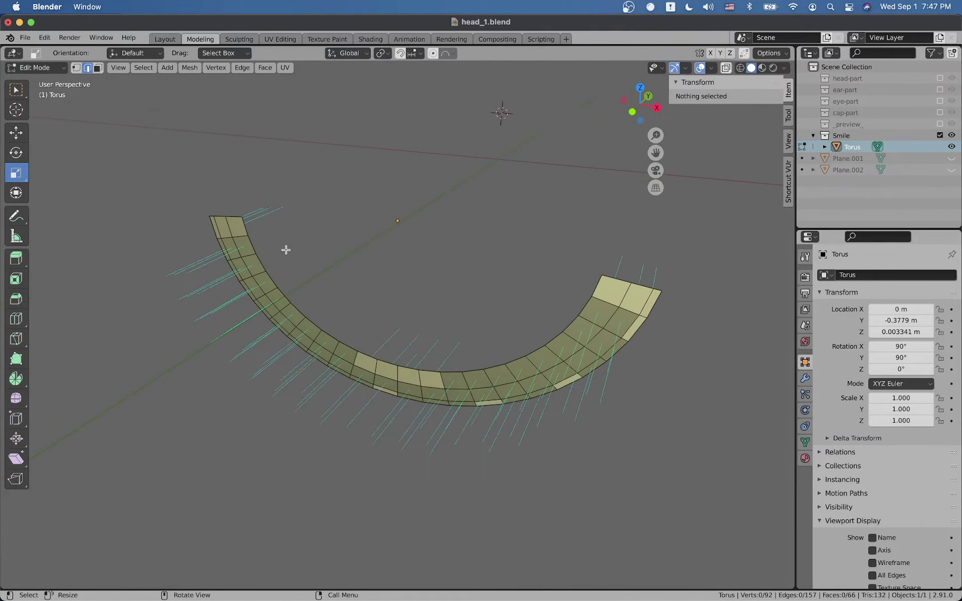
middle_click_drag(286, 251, 280, 241)
scroll(279, 240, "up", 5)
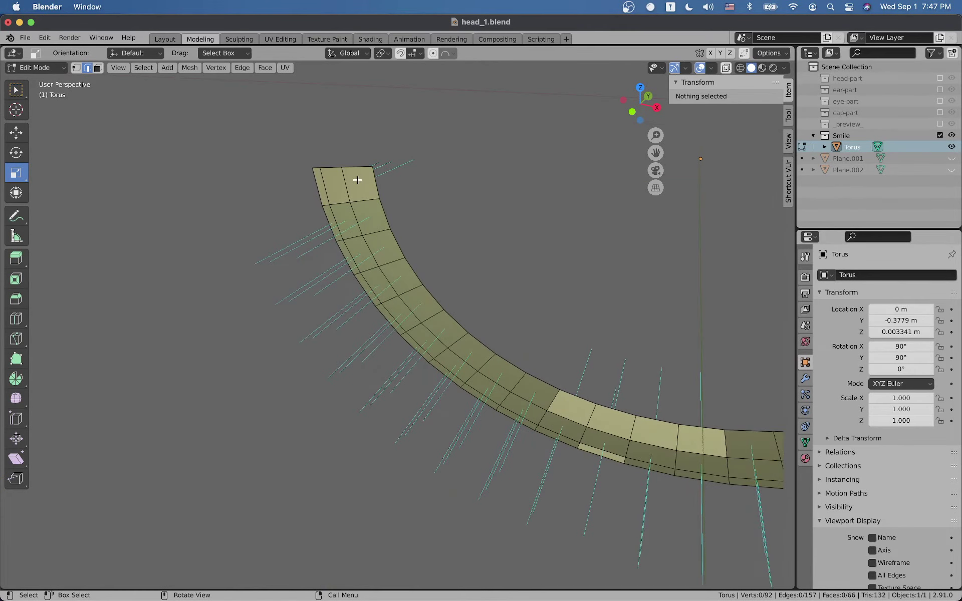
Step: Switch to face selection, select the inner face at one tip of the smile and recalculate its normal with Inside enabled
left_click(357, 180)
left_click(99, 69)
left_click(361, 177)
middle_click_drag(361, 177, 399, 163)
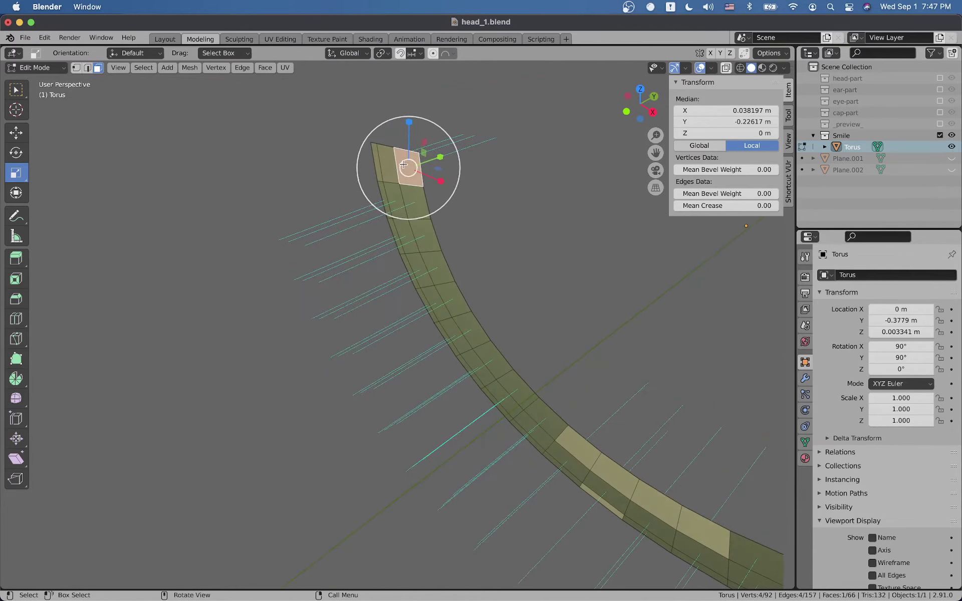
right_click(405, 167)
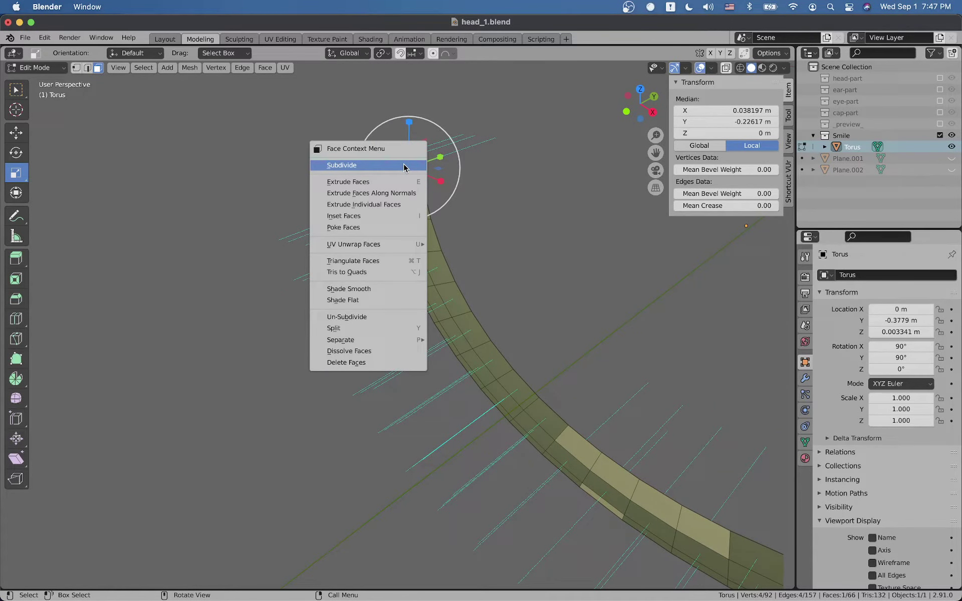
key("Escape")
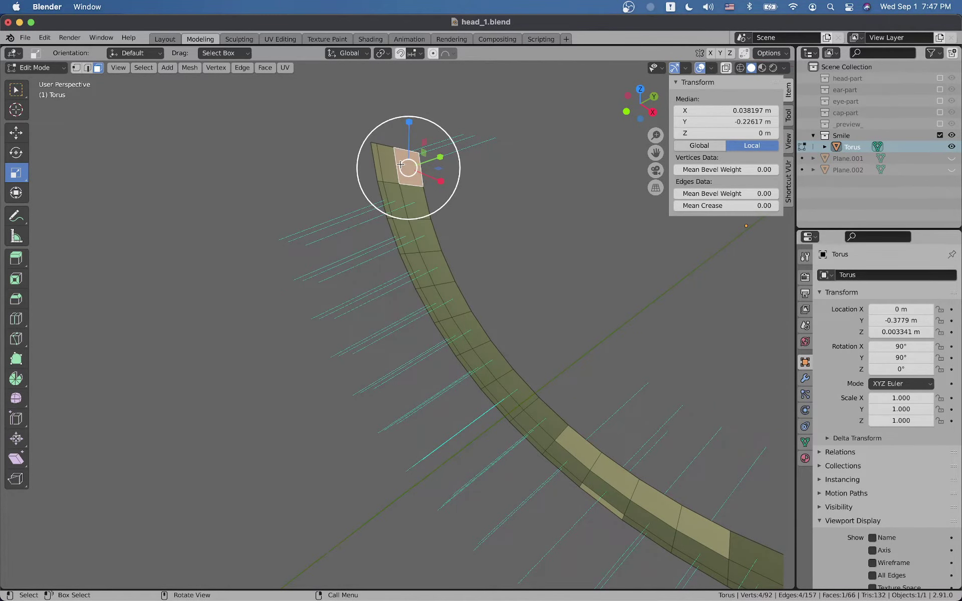
key("n")
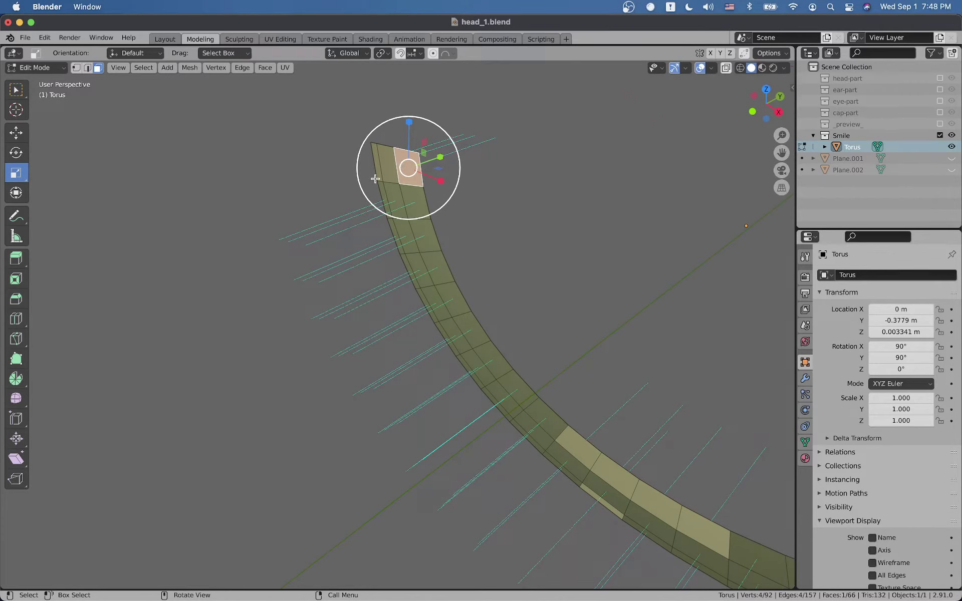
key("shift")
key("shift+n")
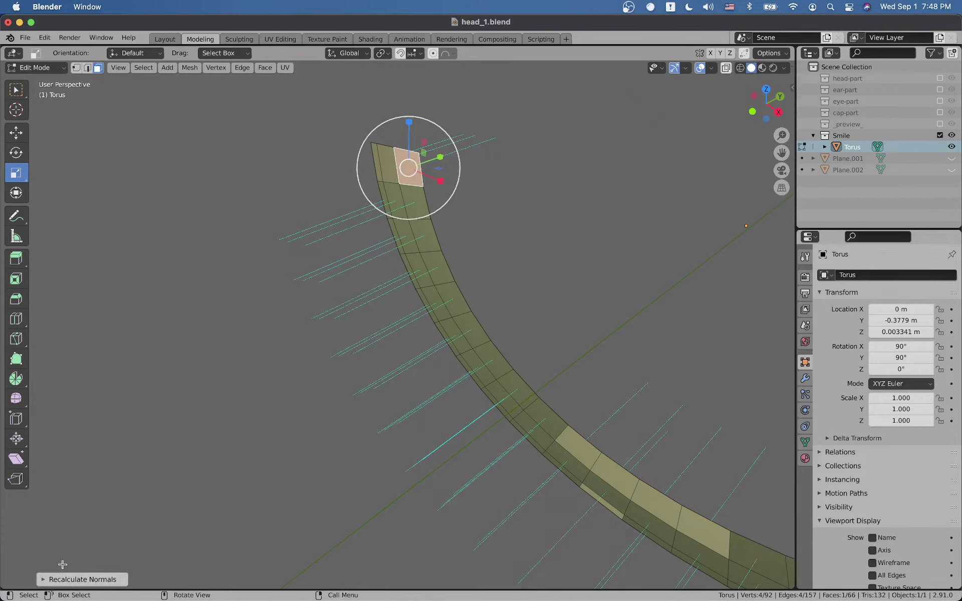
left_click(51, 580)
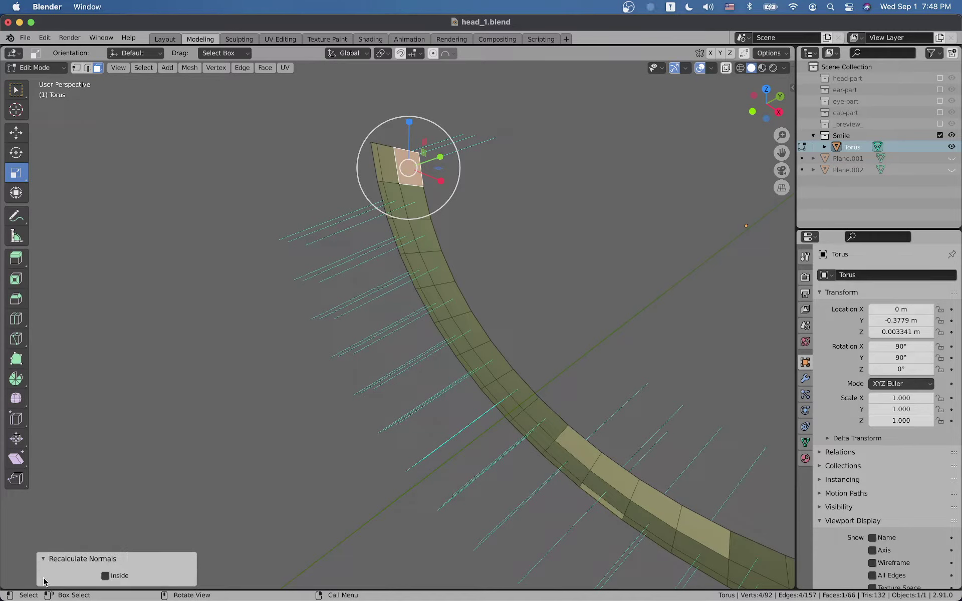
left_click(105, 576)
Step: Recalculate the normals of the other two faces at the same tip of the smile with Inside, one at a time
left_click(384, 171)
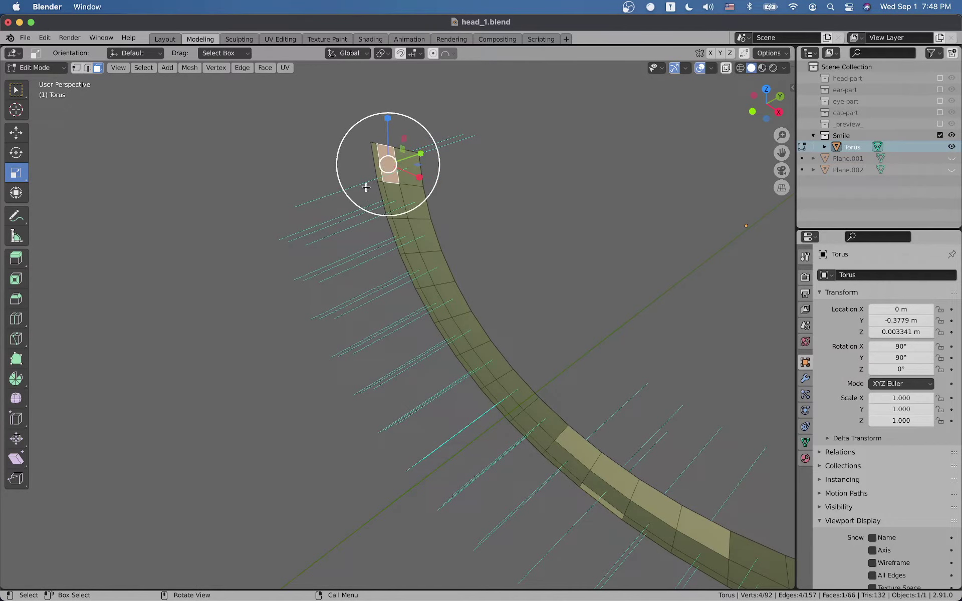
key("w")
middle_click_drag(436, 208, 371, 298)
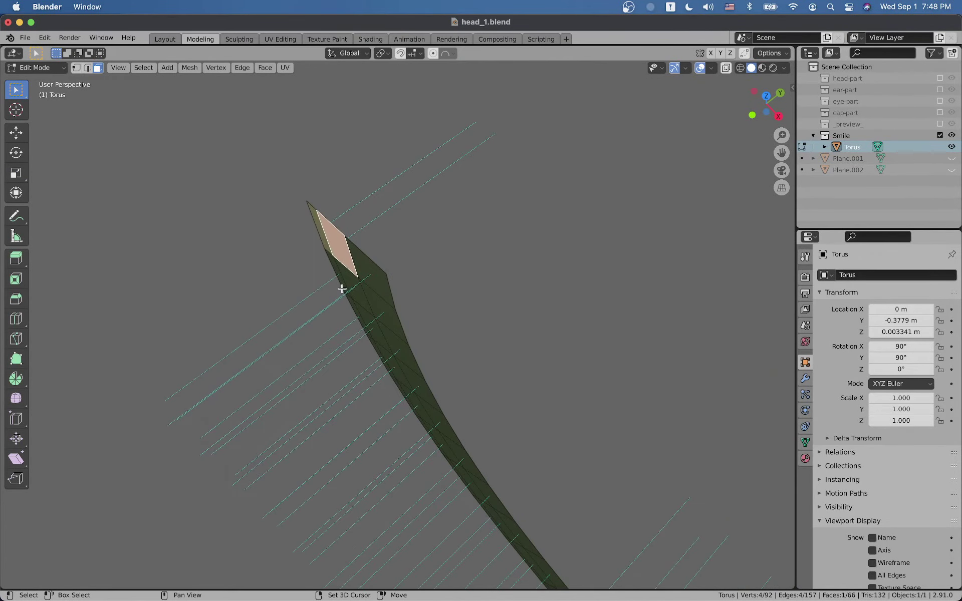
key("ctrl+shift+n")
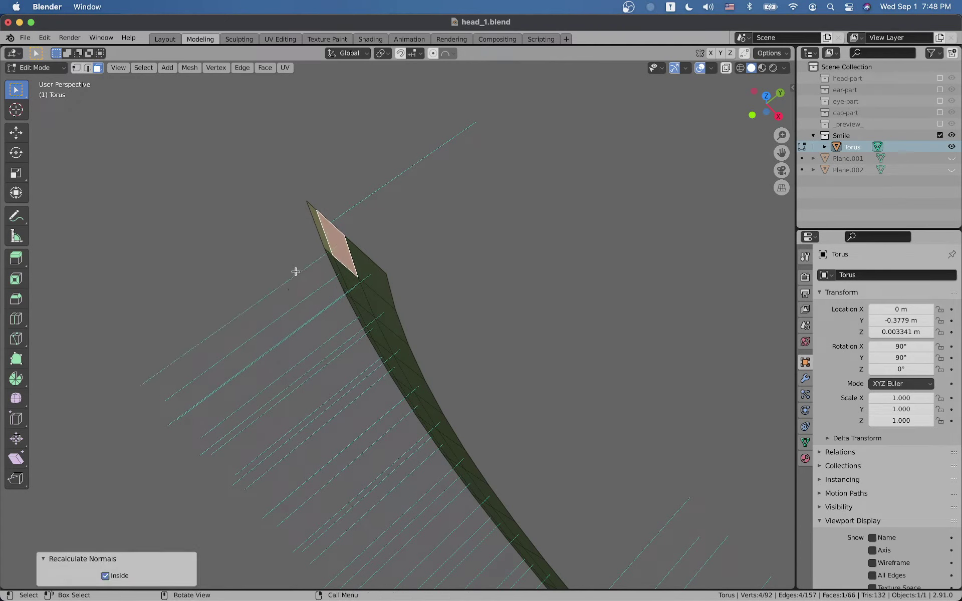
left_click(317, 219)
key("ctrl+shift+n")
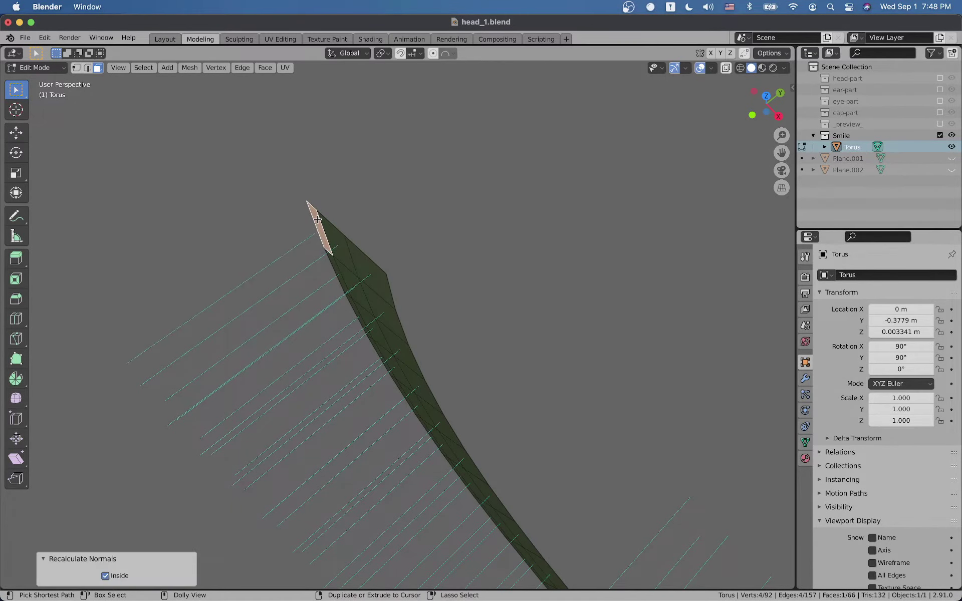
Step: Select all faces of the smile and start the Shortcut VUr on-screen key display
middle_click_drag(358, 368, 450, 386)
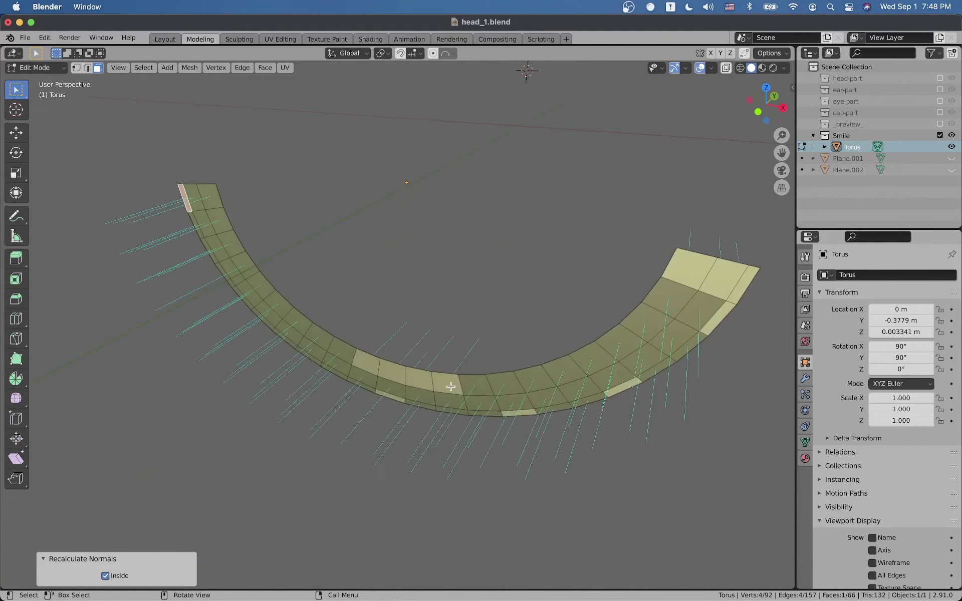
key("a")
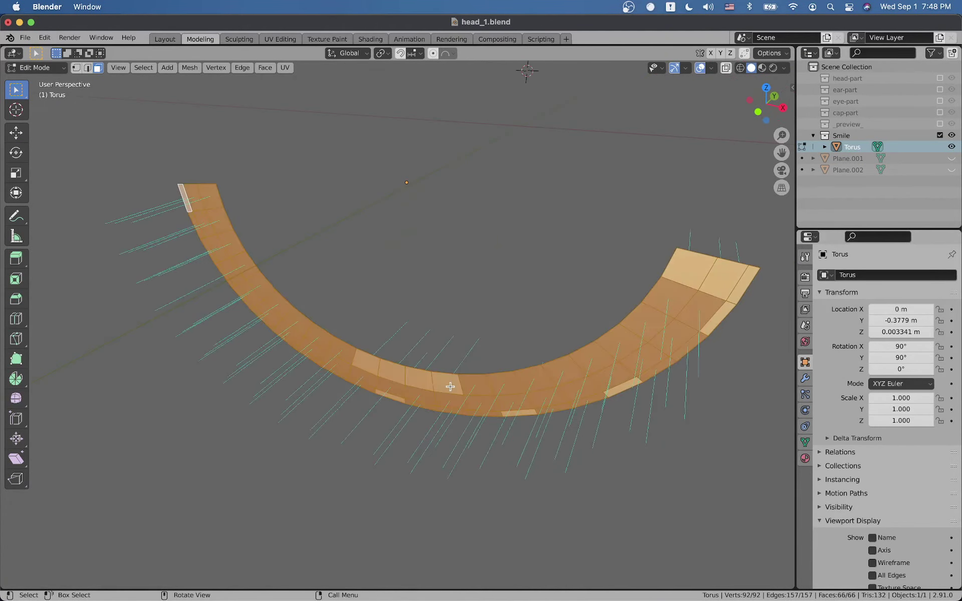
left_click(792, 90)
left_click(789, 181)
left_click(726, 98)
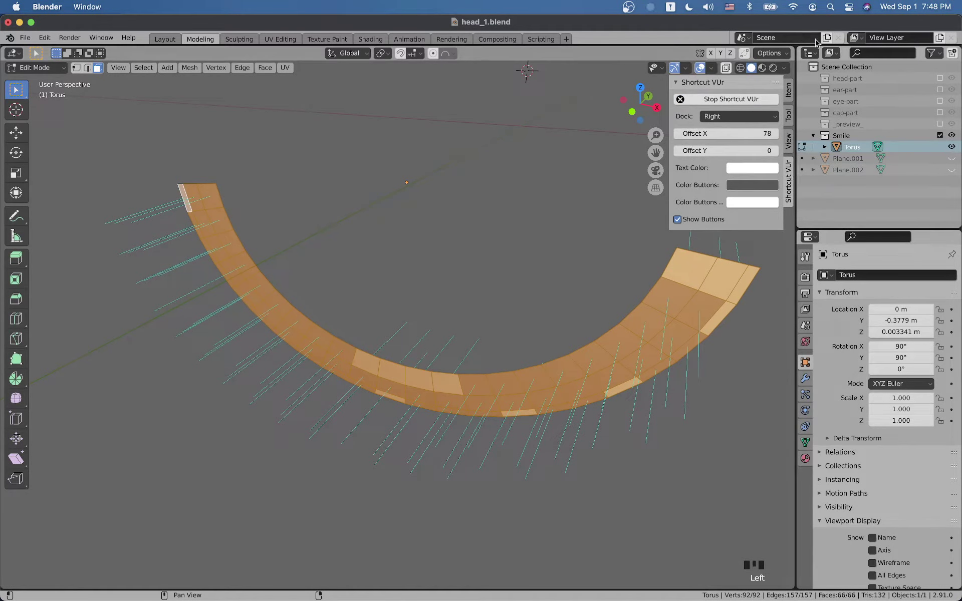
key("n")
Step: Recalculate the normals of all selected smile faces with Inside twice to reverse their shared direction, and leave Edit Mode
middle_click_drag(470, 234, 429, 248)
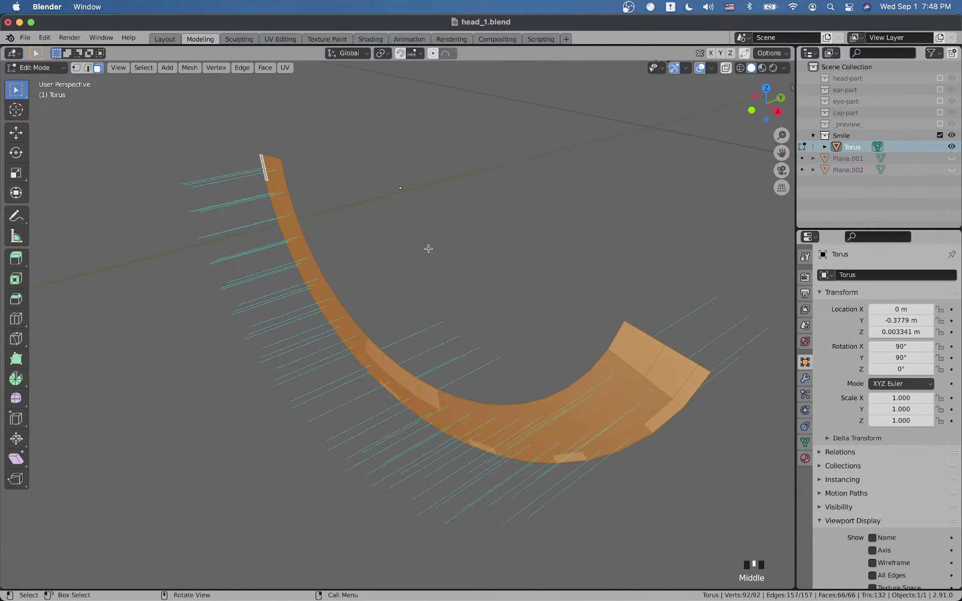
key("shift+ctrl+n")
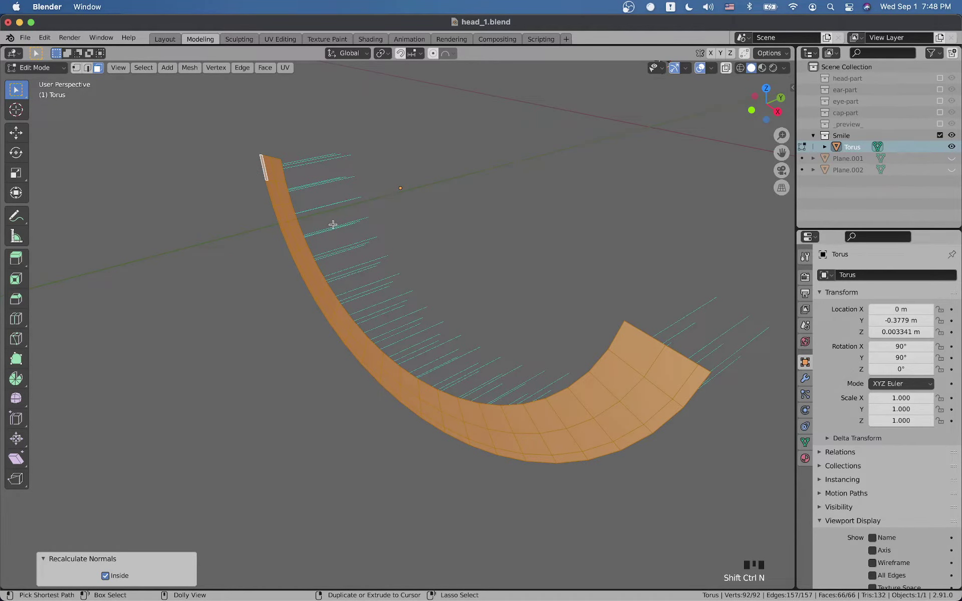
key("shift+ctrl+n")
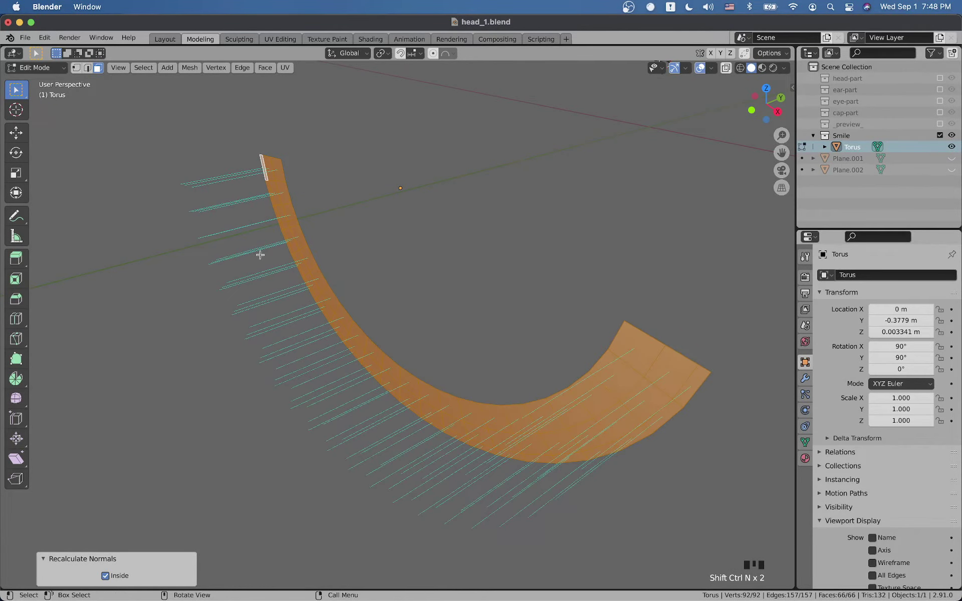
scroll(377, 458, "down", 2)
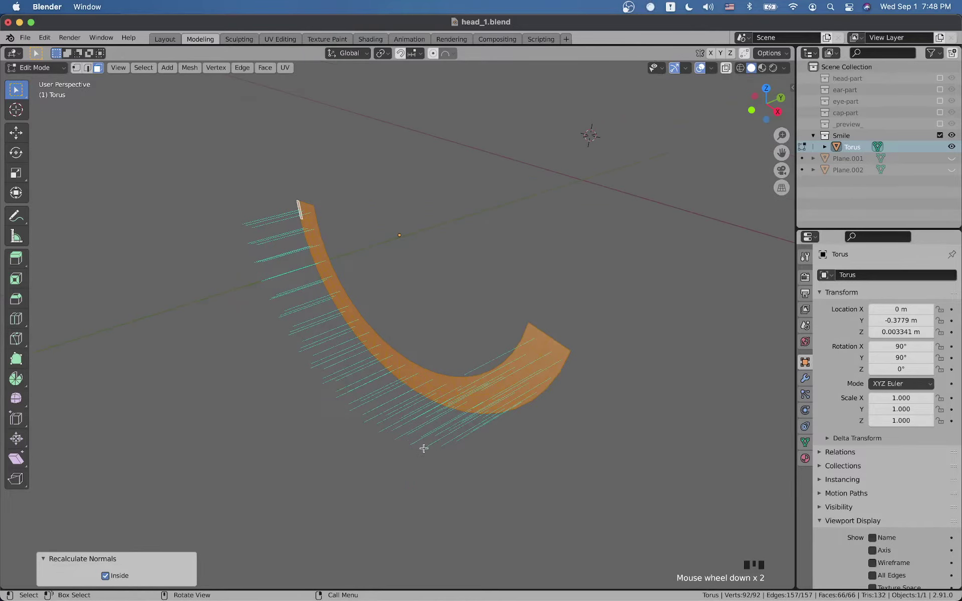
middle_click_drag(422, 449, 484, 439)
key("Tab")
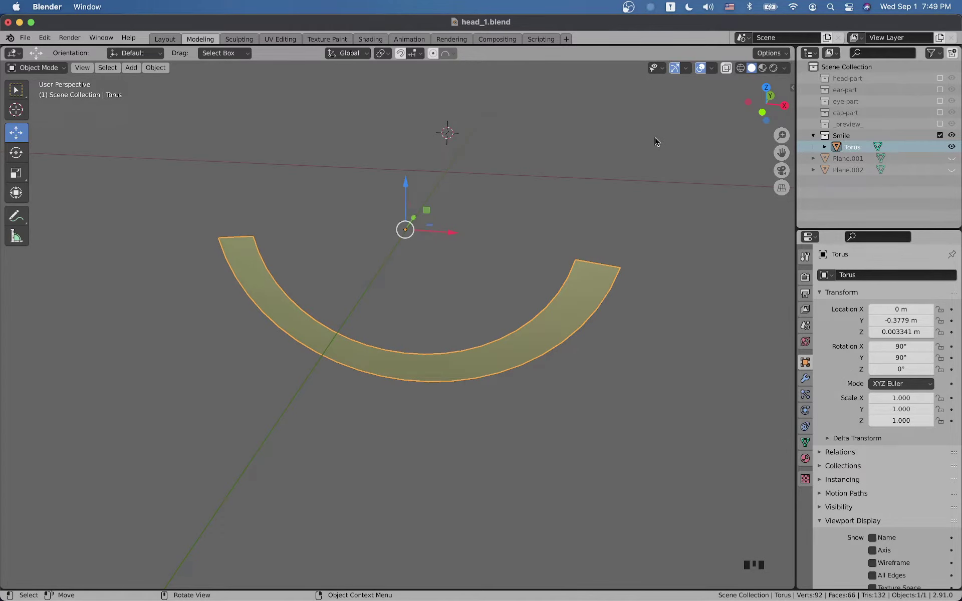
Step: Return to Edit Mode on the smile and turn off the face normals display
middle_click_drag(554, 228, 462, 280)
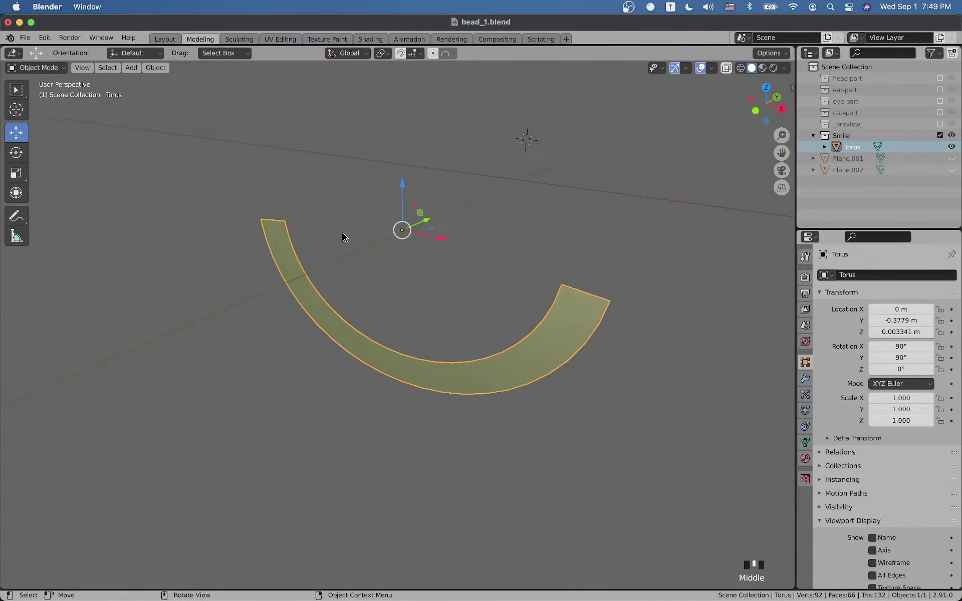
key("Tab")
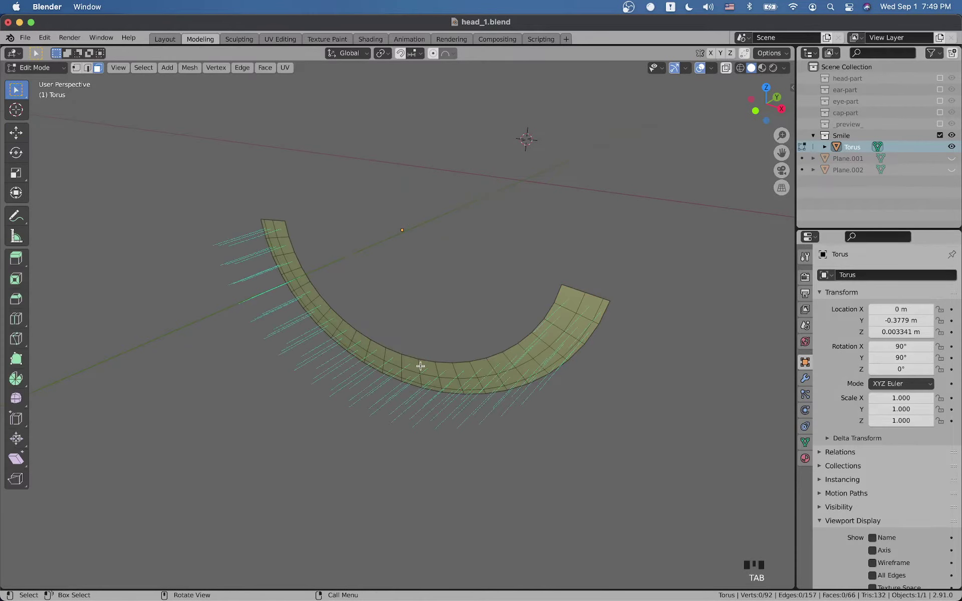
left_click(709, 69)
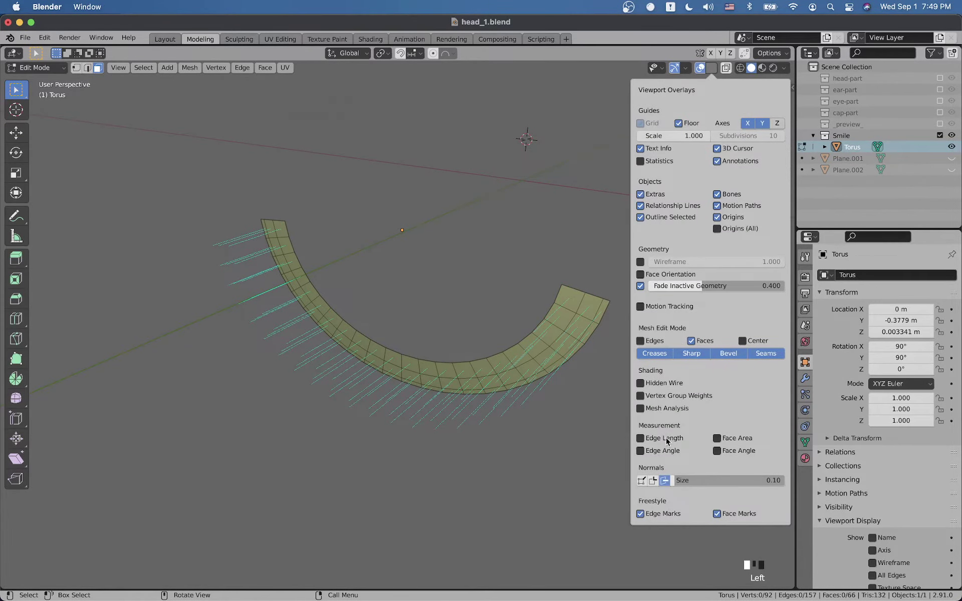
left_click(664, 480)
left_click(664, 482)
left_click(710, 69)
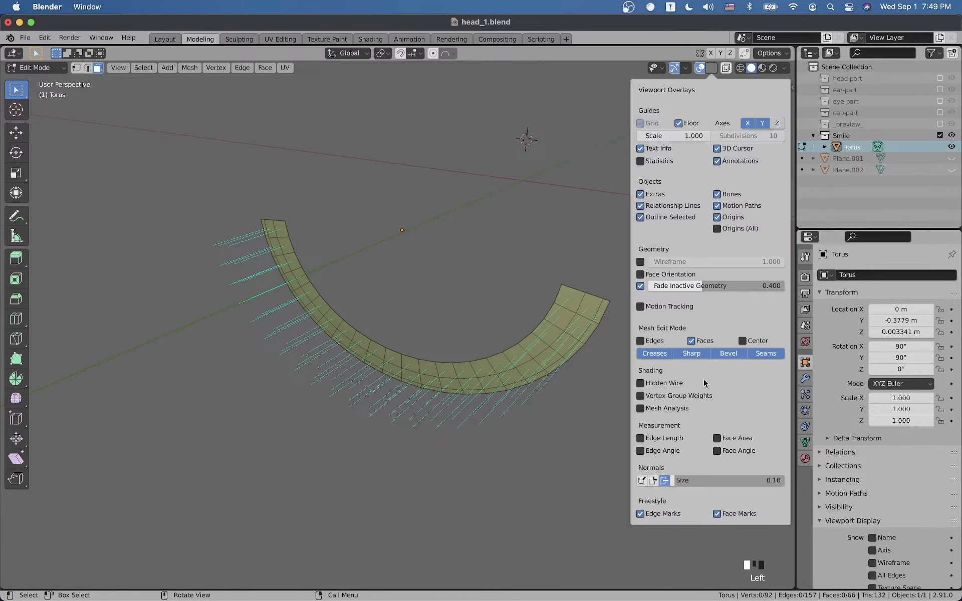
left_click(664, 481)
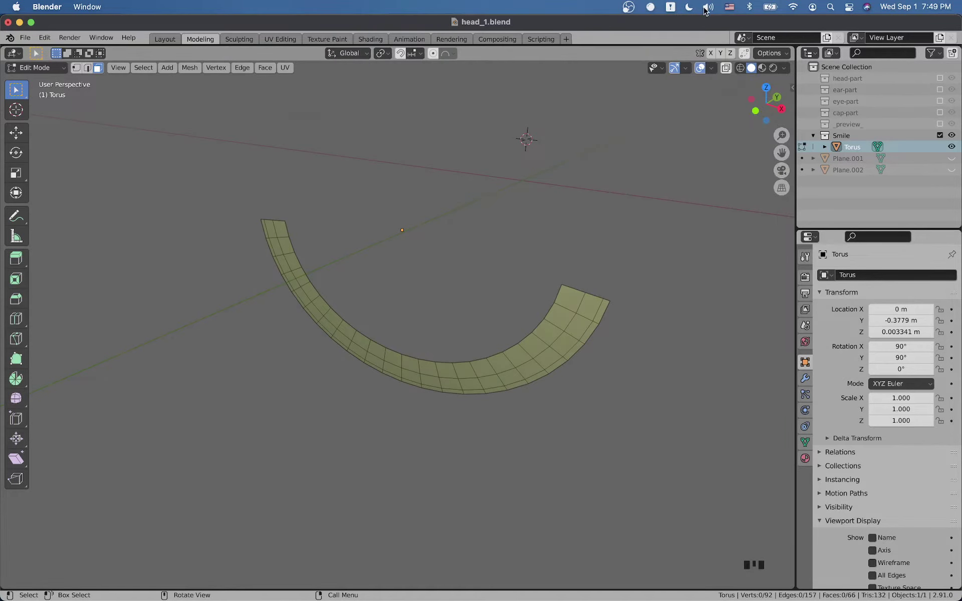
Step: Switch to edge selection, select the edge loop along the smile's outer rim and clear the selection
middle_click_drag(537, 294, 501, 325)
scroll(439, 348, "up", 2)
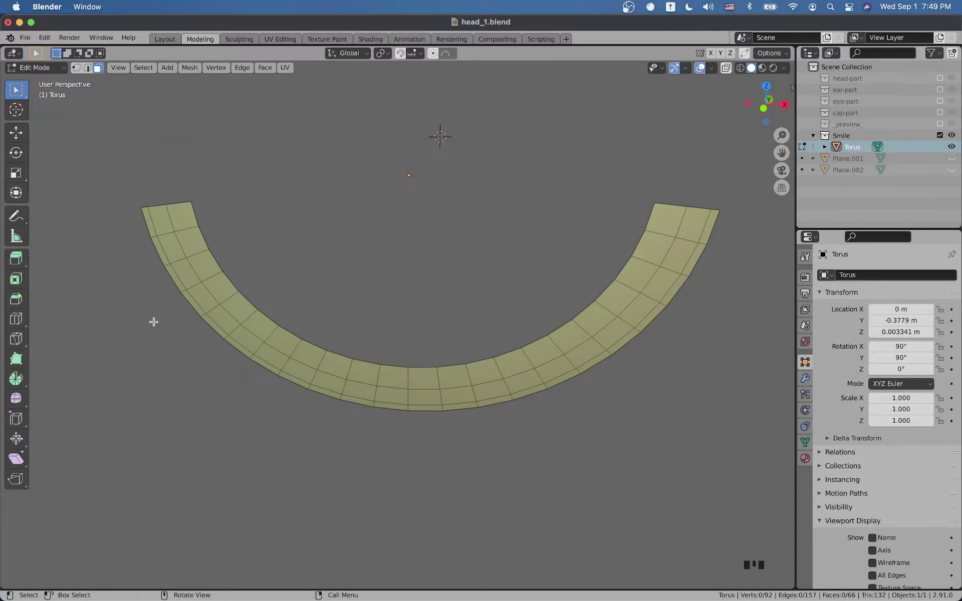
left_click(87, 68)
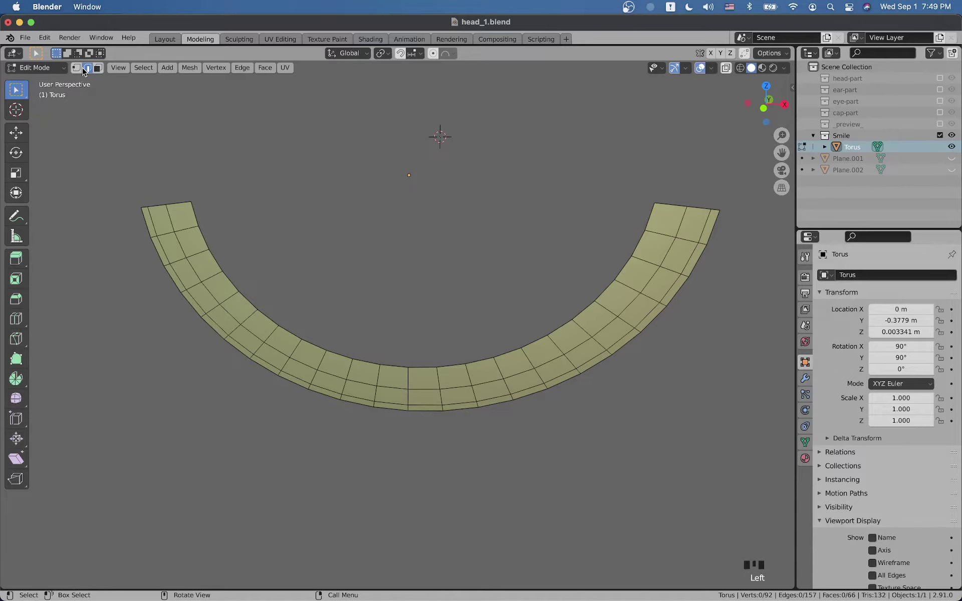
left_click(182, 283, "alt+shift")
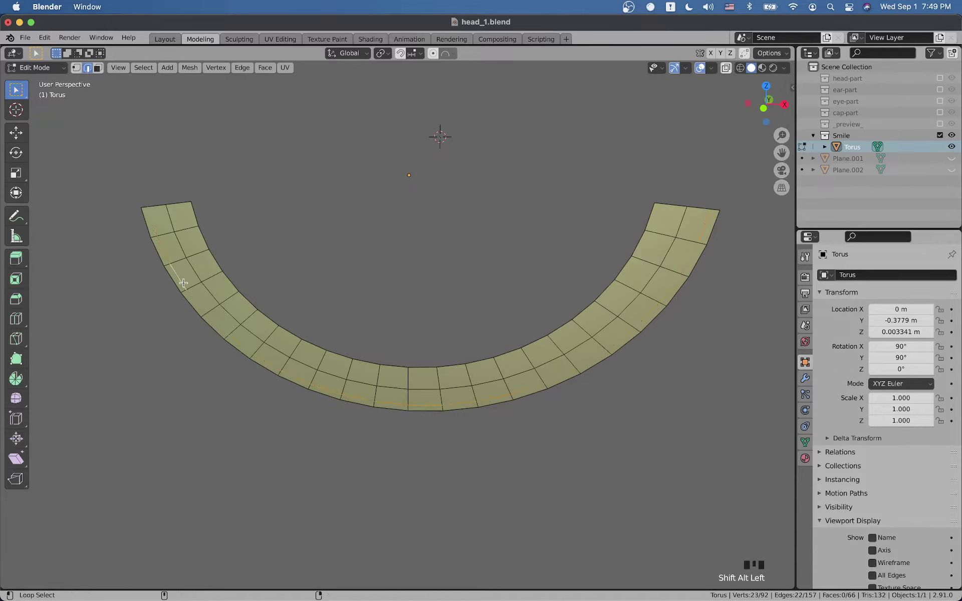
key("alt+a")
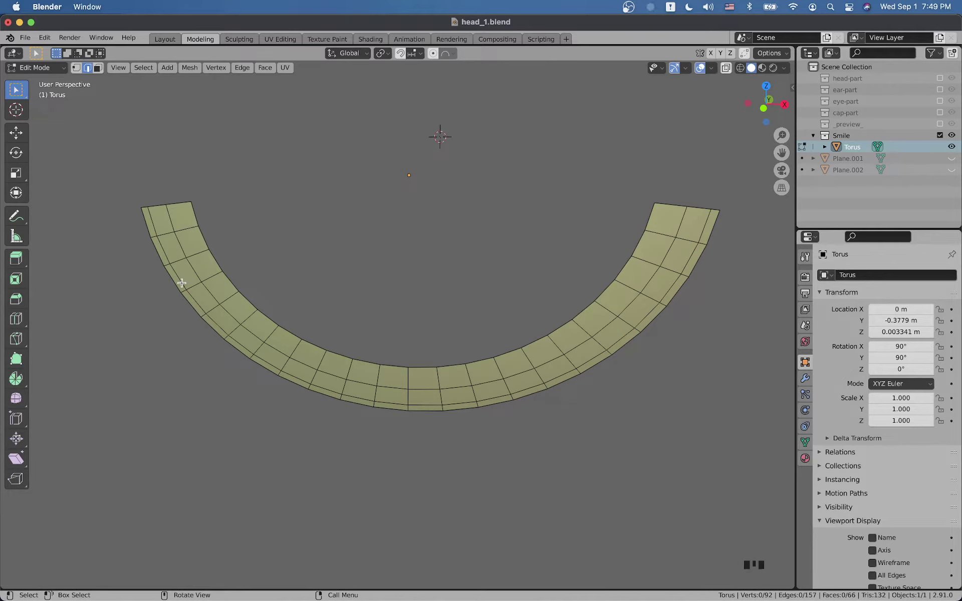
Step: Leave Edit Mode, select the Torus object in the Smile collection and view the corrected smile from the front
scroll(188, 295, "down", 2)
middle_click_drag(296, 307, 232, 296)
key("Tab")
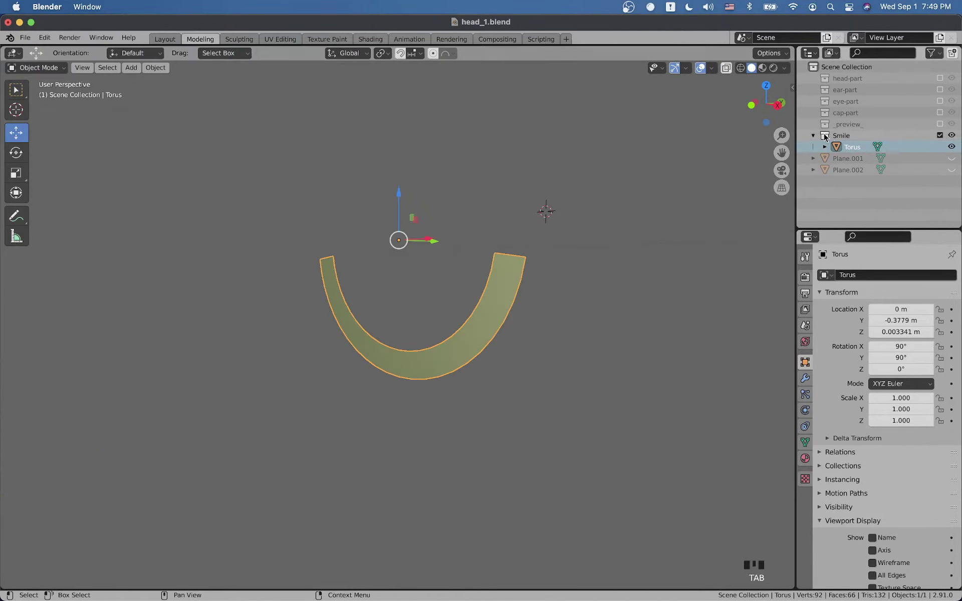
left_click(839, 136)
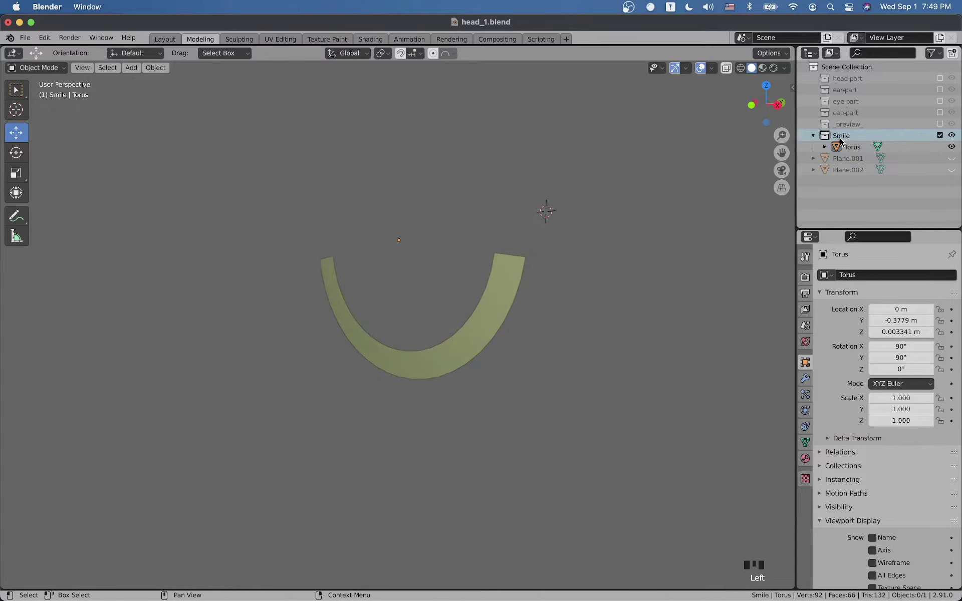
left_click(842, 143)
left_click(851, 146)
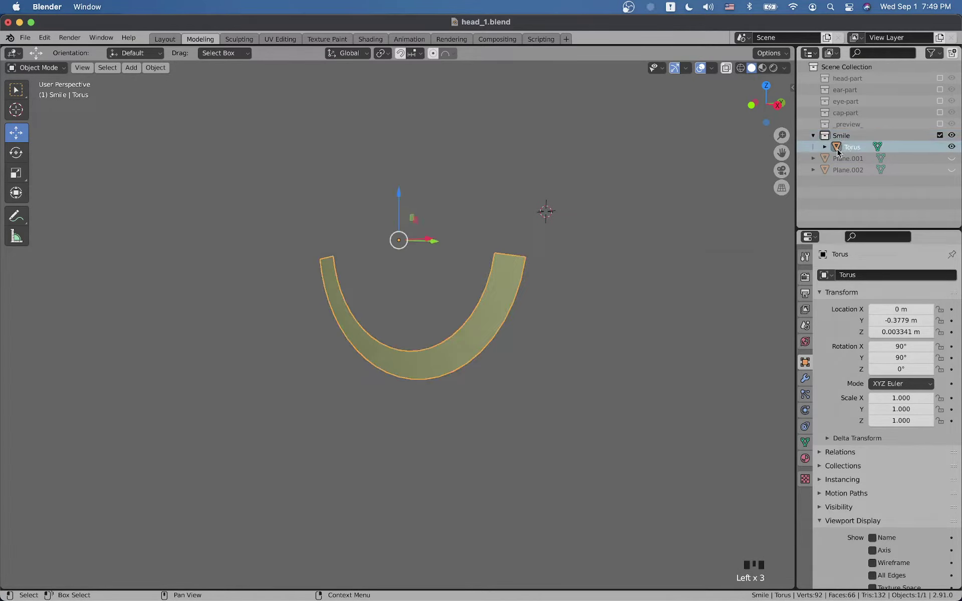
scroll(571, 285, "up", 2)
middle_click_drag(571, 285, 648, 303)
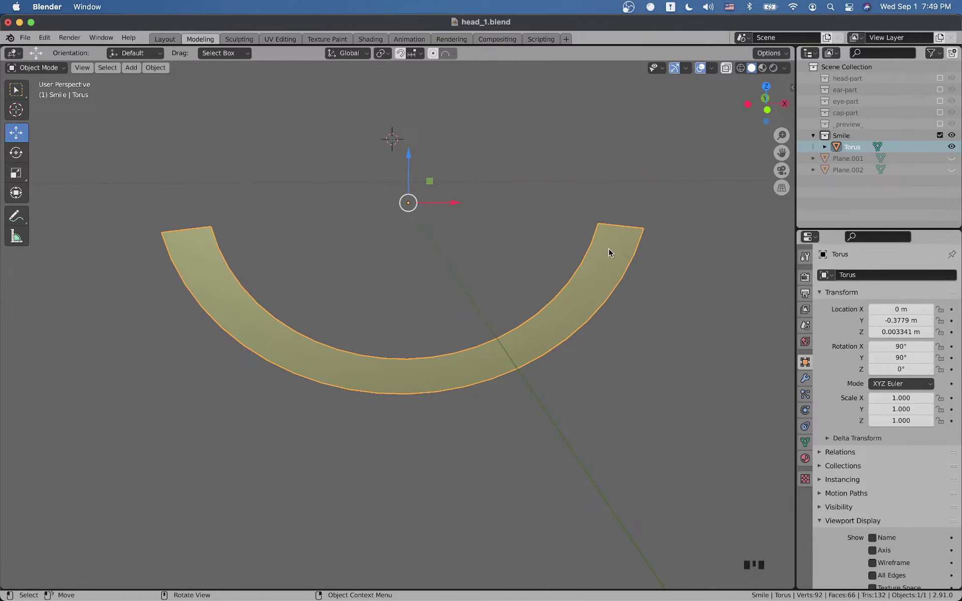
Step: Dissolve the two lengthwise inner edge loops of the smile mesh, leaving a single row of faces
key("Tab")
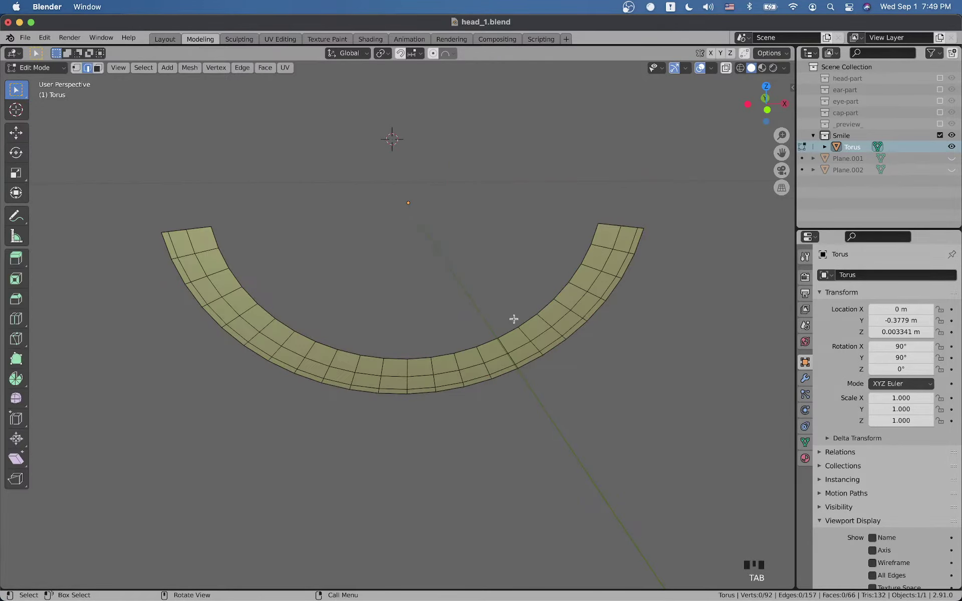
scroll(428, 387, "up", 2)
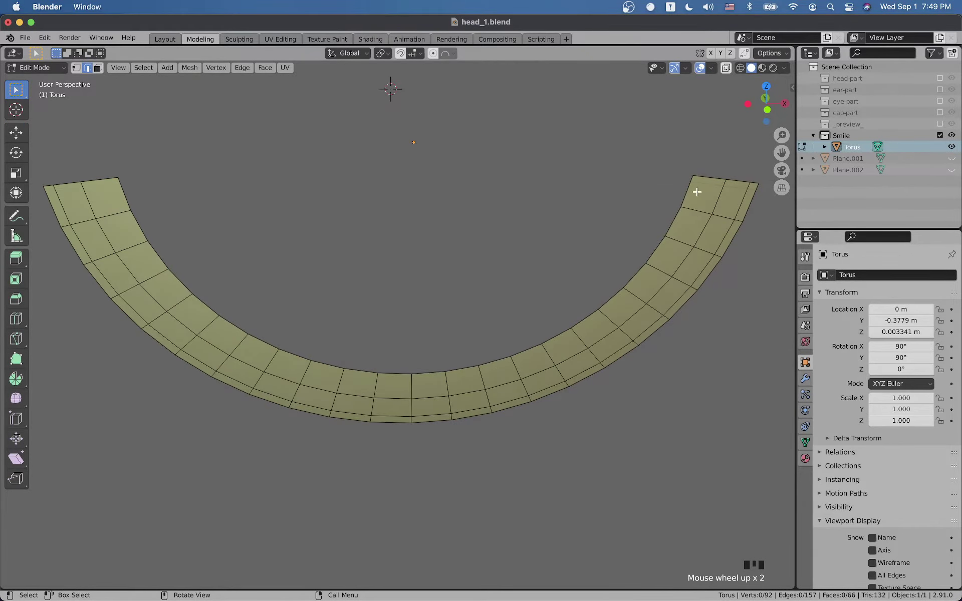
left_click(396, 401, "alt+shift")
left_click(392, 414, "alt+shift")
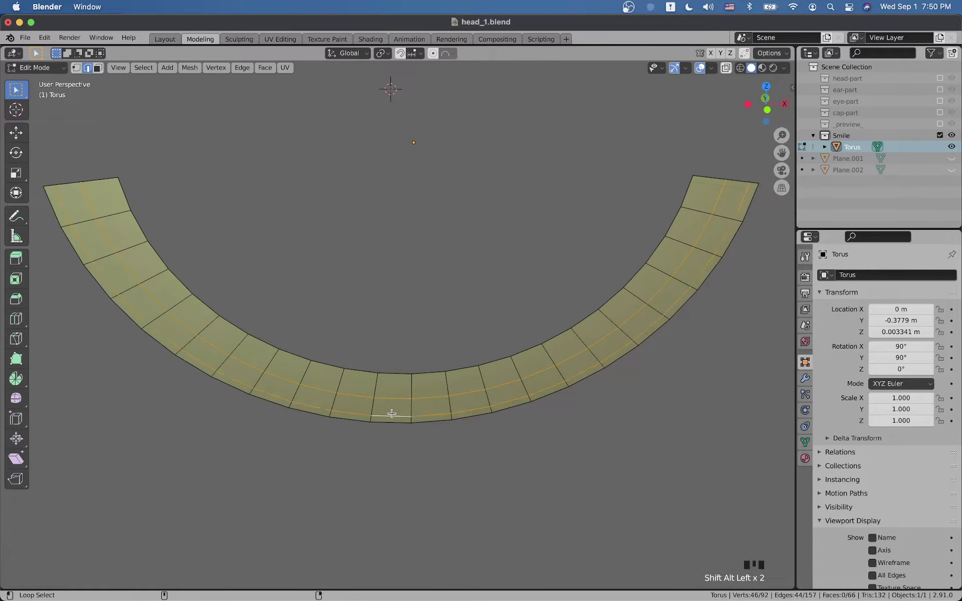
key("x")
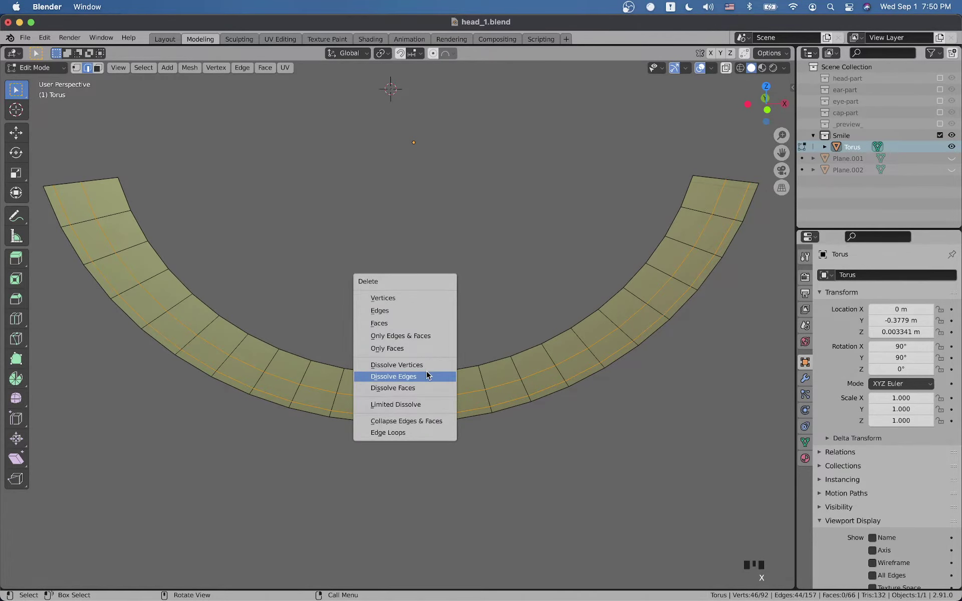
left_click(427, 376)
key("Tab")
scroll(425, 371, "down", 3)
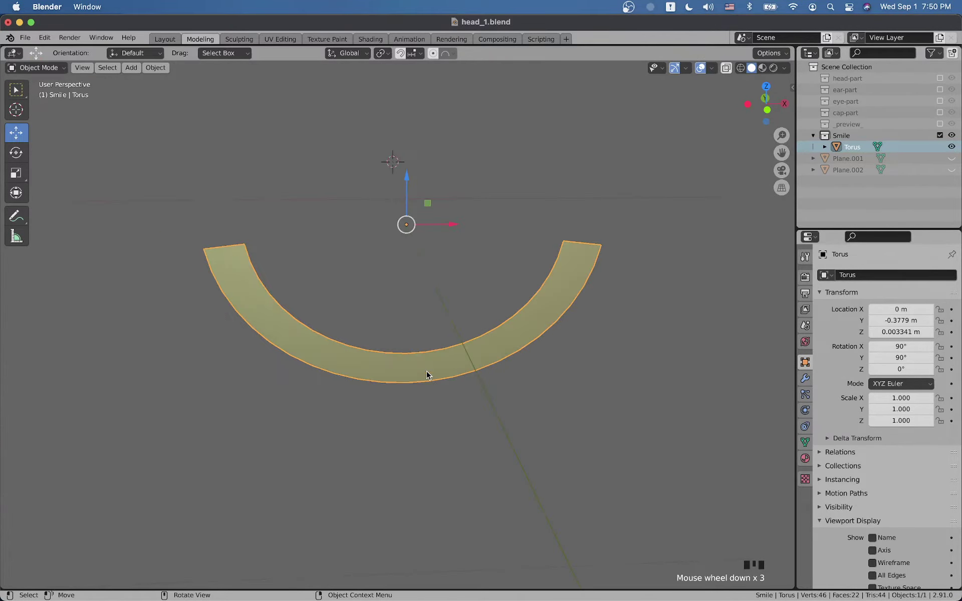
Step: Examine the simplified smile strip and its full mesh topology from several angles
middle_click_drag(426, 371, 423, 359)
scroll(423, 359, "down", 1)
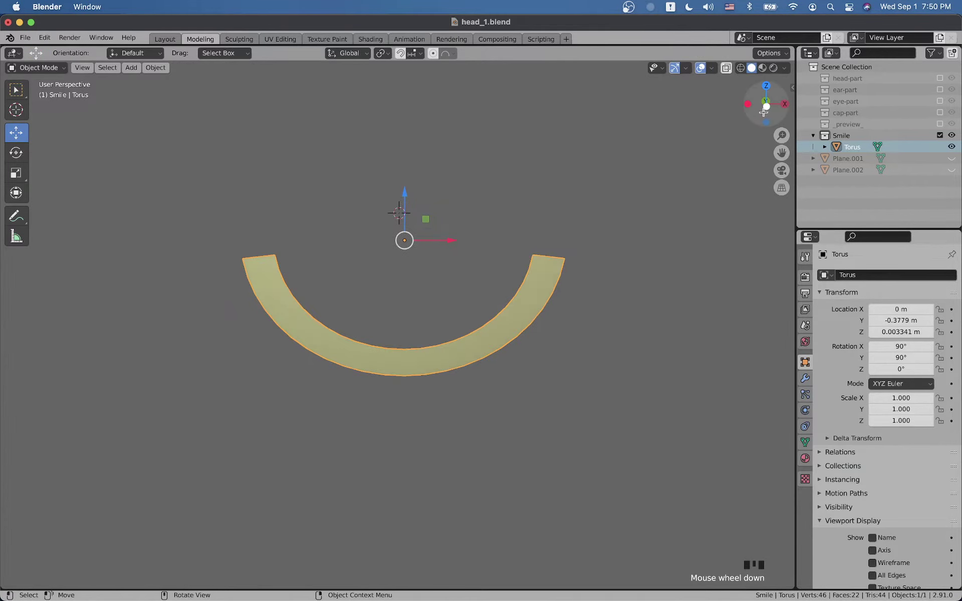
left_click(765, 108)
middle_click_drag(588, 234, 407, 272)
key("Tab")
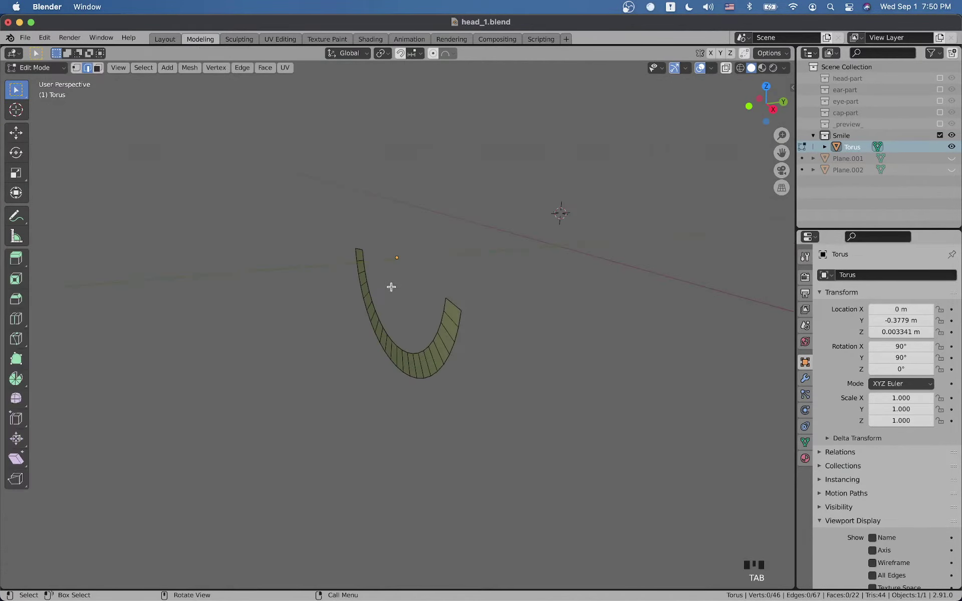
key("a")
scroll(431, 271, "up", 2)
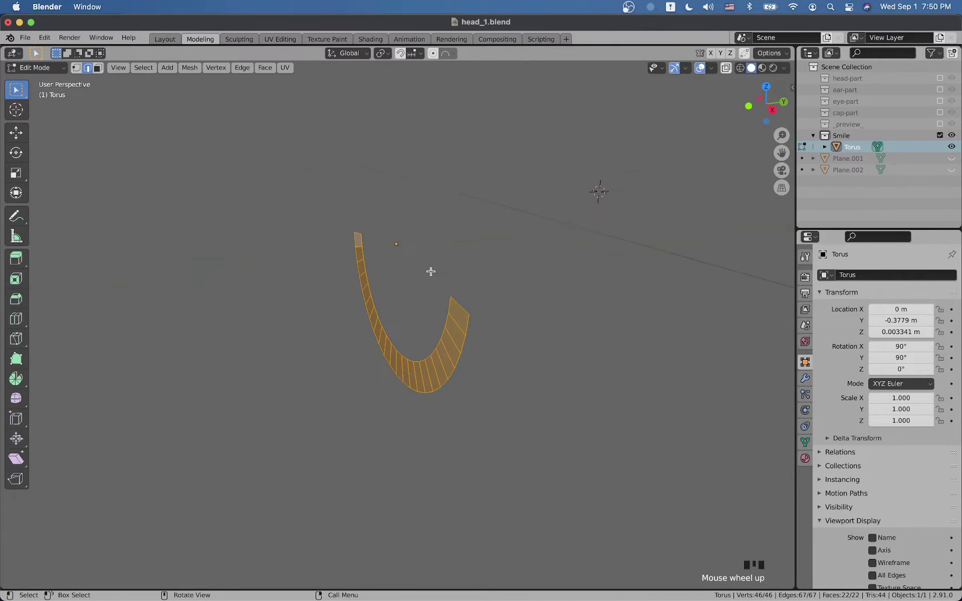
scroll(430, 271, "up", 2)
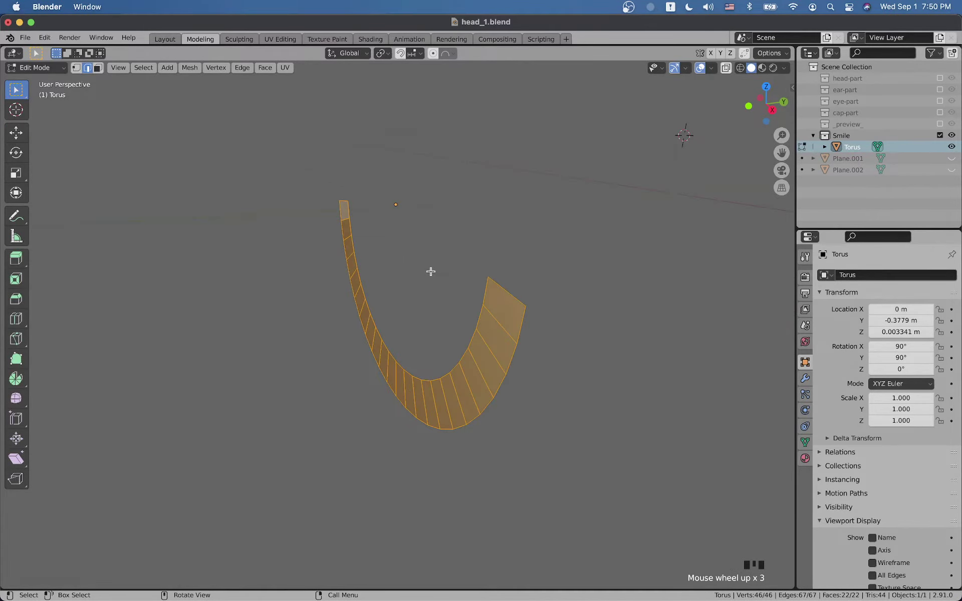
key("Tab")
middle_click_drag(409, 302, 512, 304)
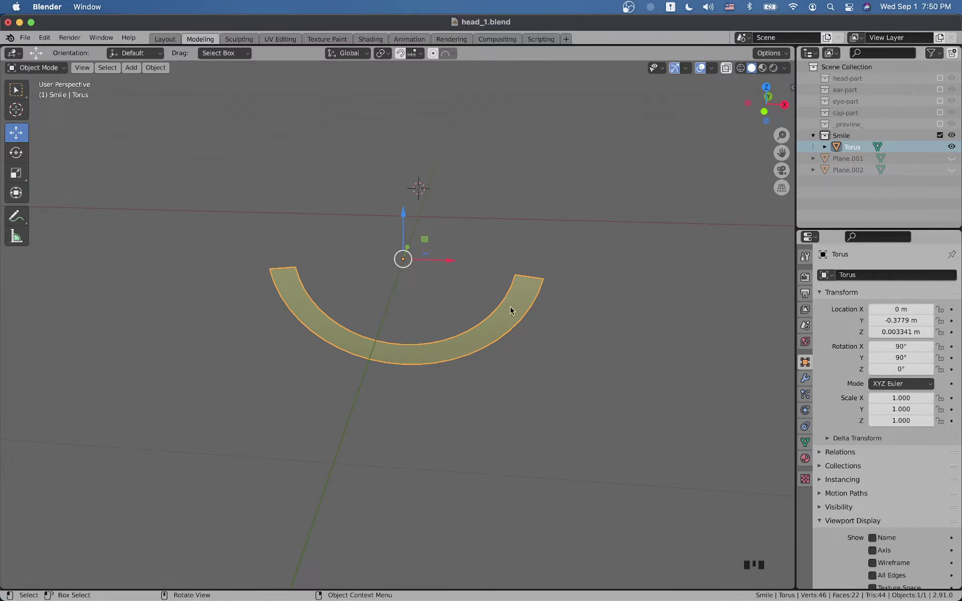
middle_click_drag(431, 380, 483, 278)
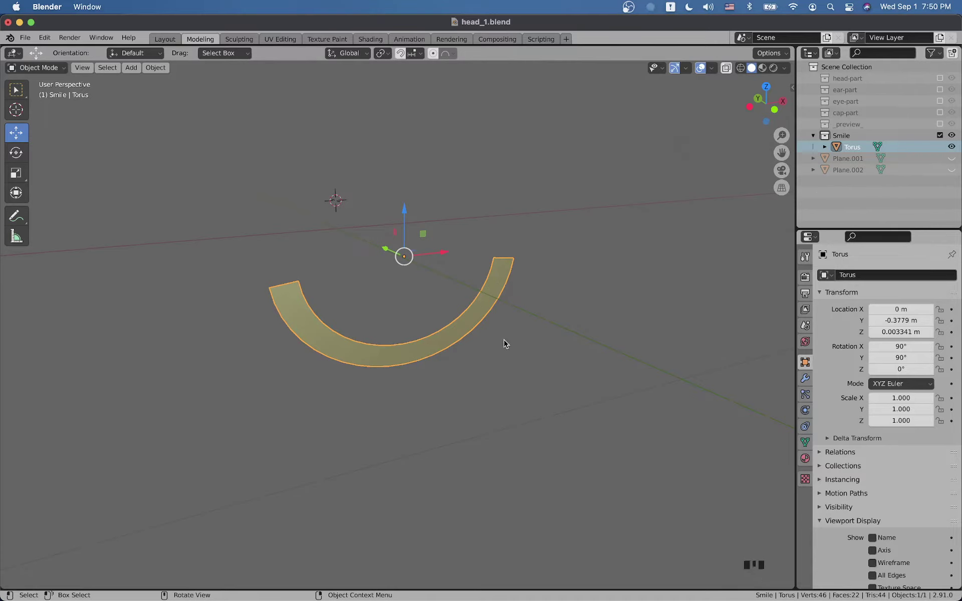
Step: Show the _preview_ collection and scale the smile uniformly to about 0.668 to suit the head
left_click(939, 124)
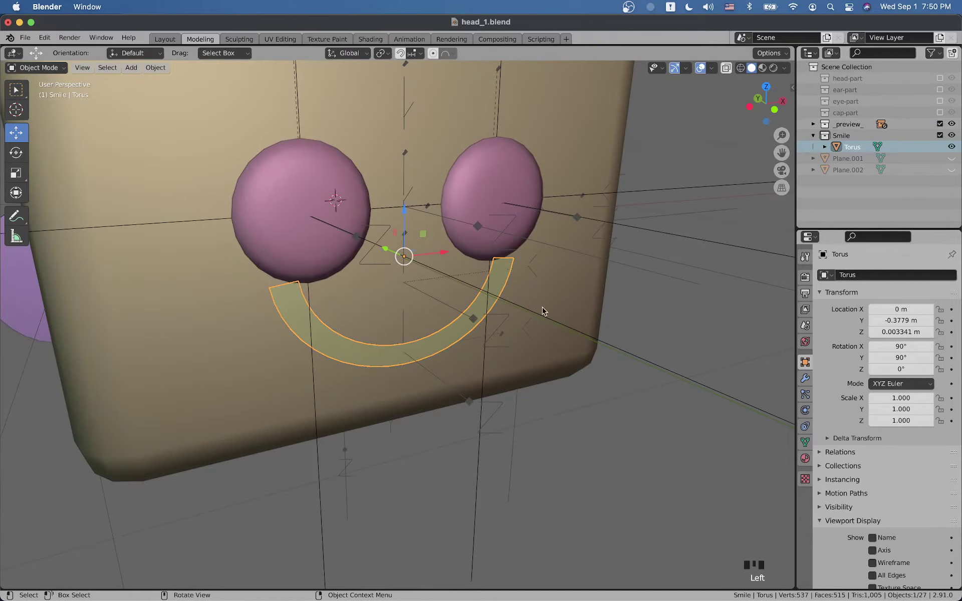
middle_click_drag(524, 347, 552, 301)
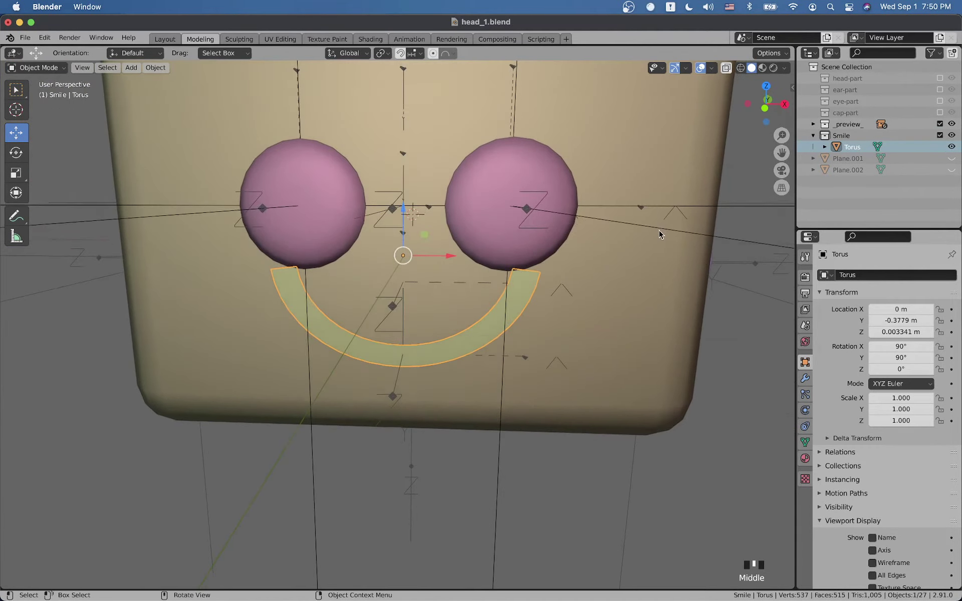
key("s")
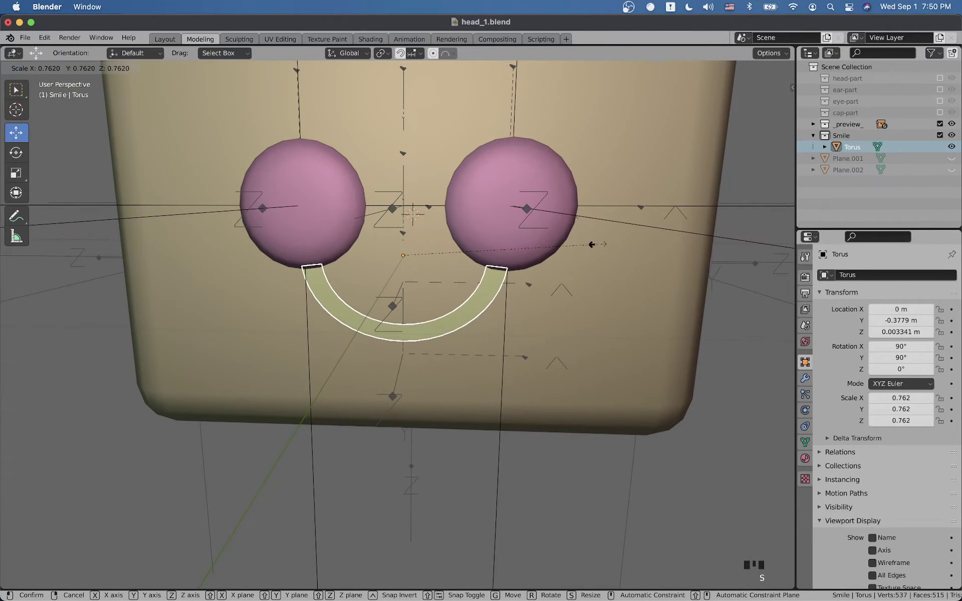
left_click(574, 248)
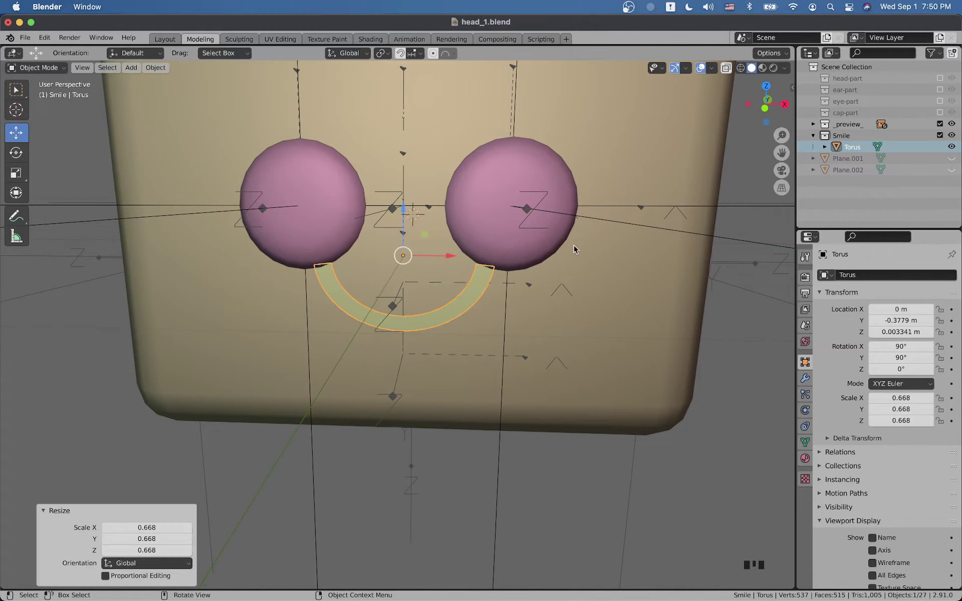
Step: Move the smile vertically to sit below the eyes, at about Z -0.065 m
key("g")
key("z")
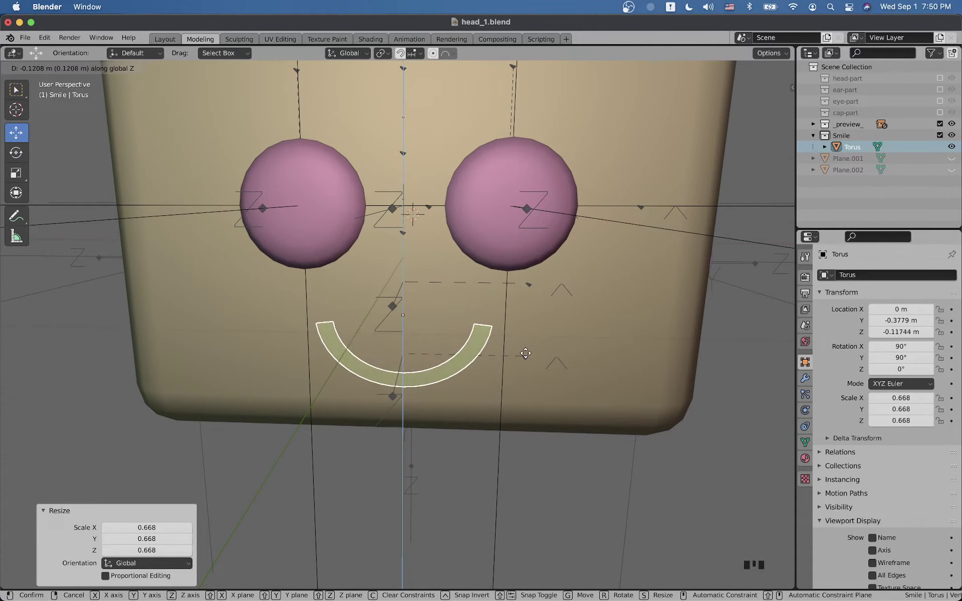
left_click(524, 353)
middle_click_drag(522, 354, 474, 344)
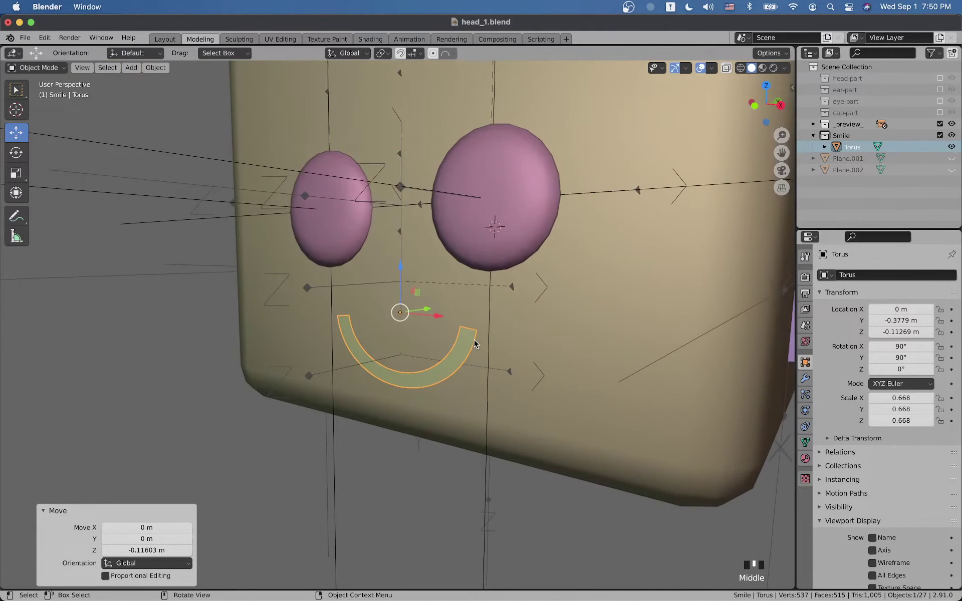
key("g")
key("z")
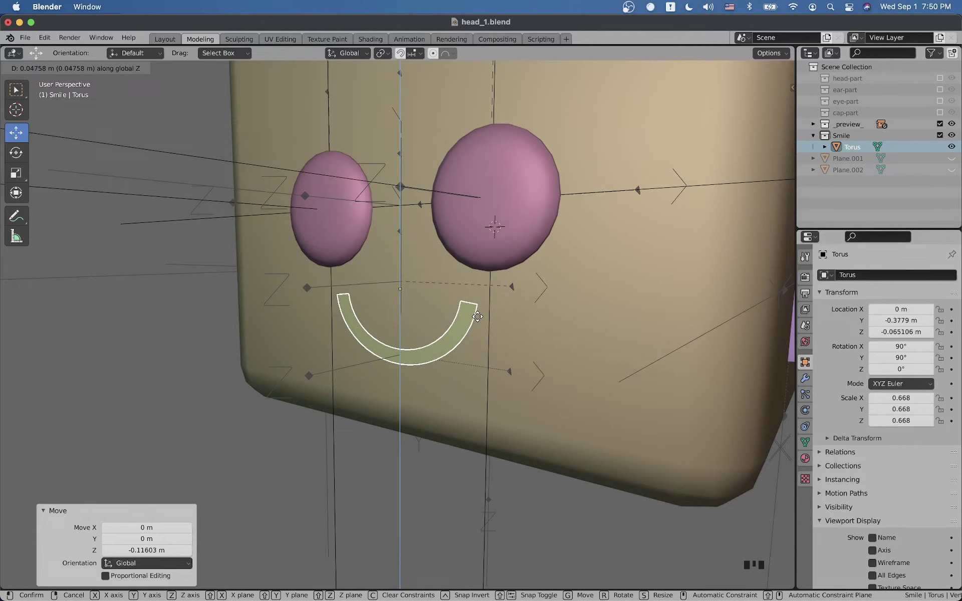
left_click(476, 320)
Step: Fine-tune the smile's height on the face by raising it about 0.0016 m along Z
scroll(413, 376, "up", 3)
middle_click_drag(425, 369, 474, 335, "shift")
scroll(474, 336, "up", 2)
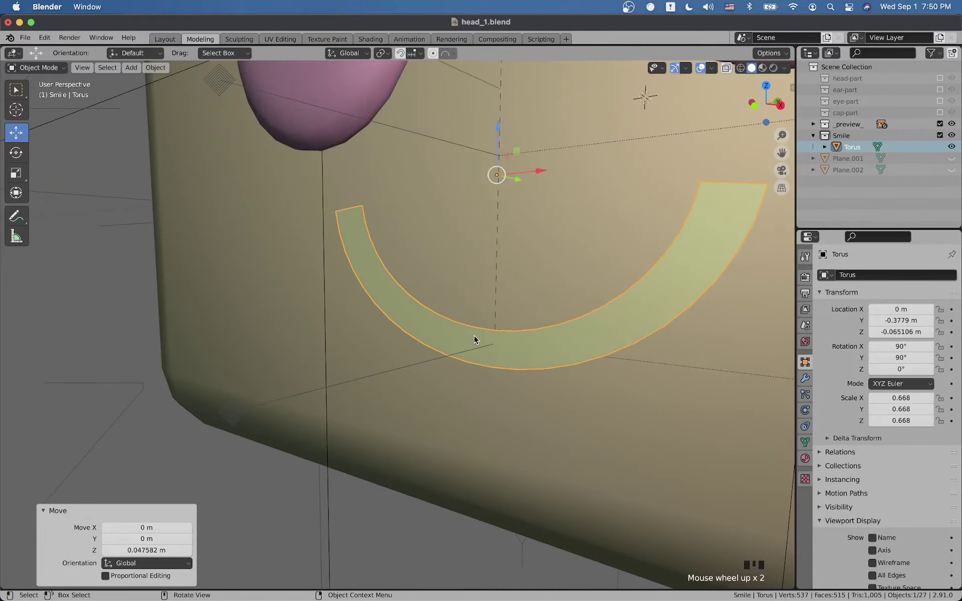
middle_click_drag(393, 376, 256, 384)
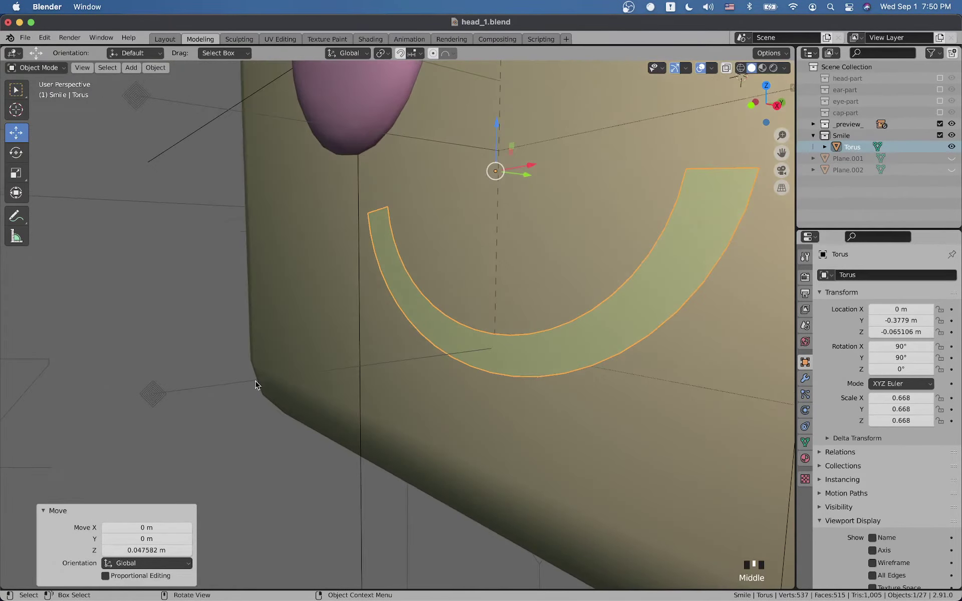
scroll(500, 336, "down", 4)
middle_click_drag(500, 339, 540, 349)
key("g")
key("z")
left_click(510, 338)
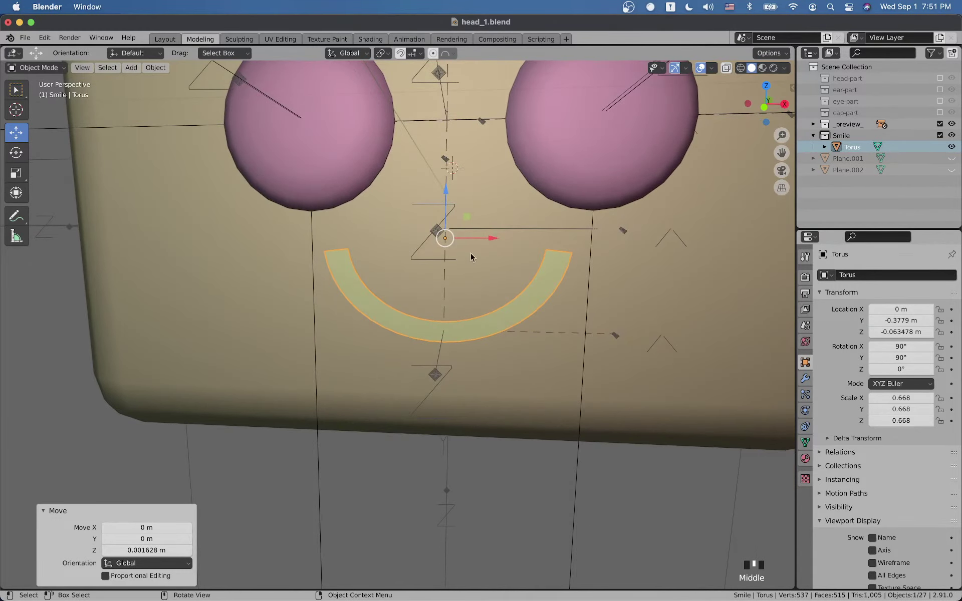
Step: Deselect the smile and set the viewport shading color to Vertex
scroll(435, 324, "down", 2)
middle_click_drag(435, 322, 511, 329)
left_click(458, 330)
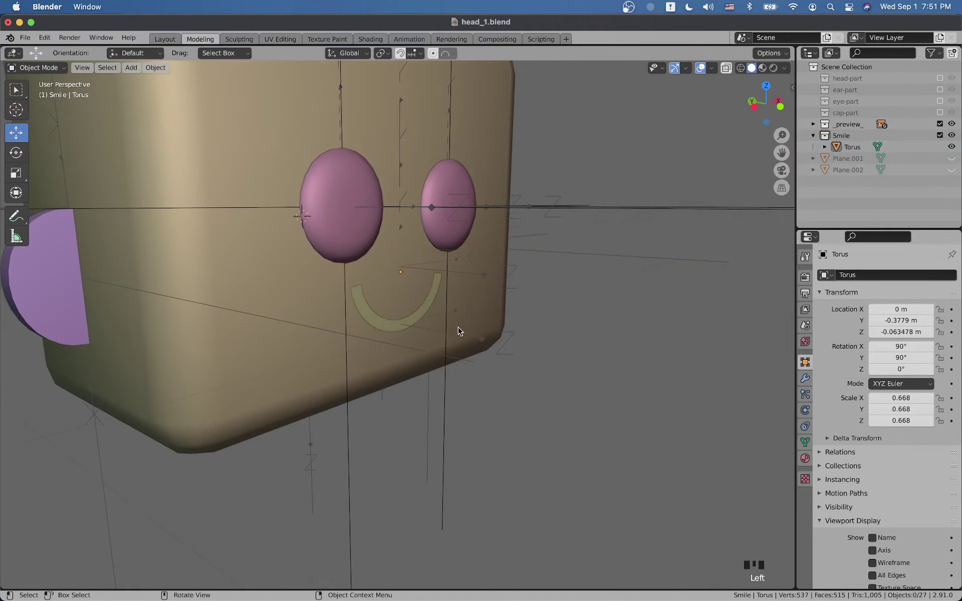
left_click(785, 67)
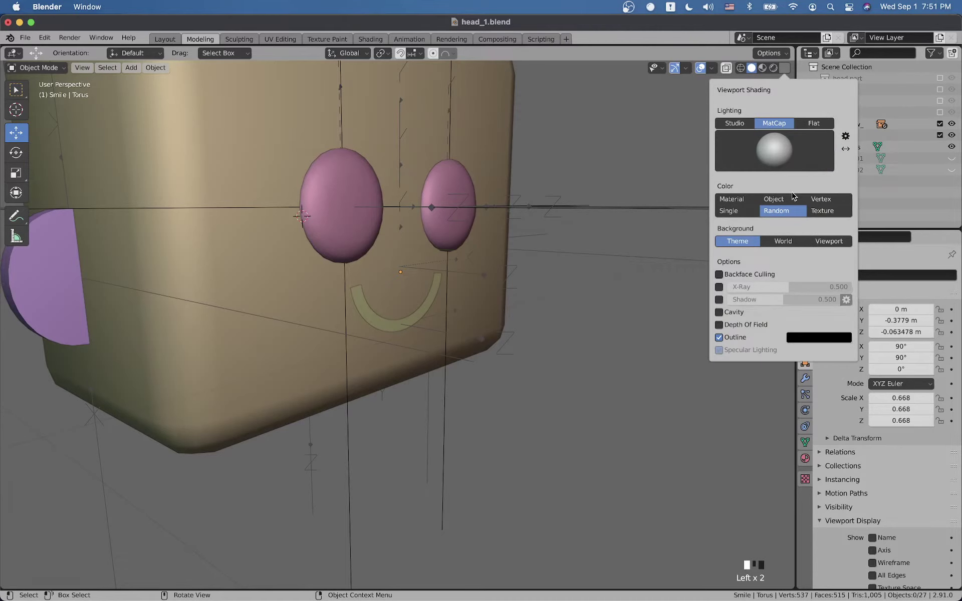
left_click(821, 212)
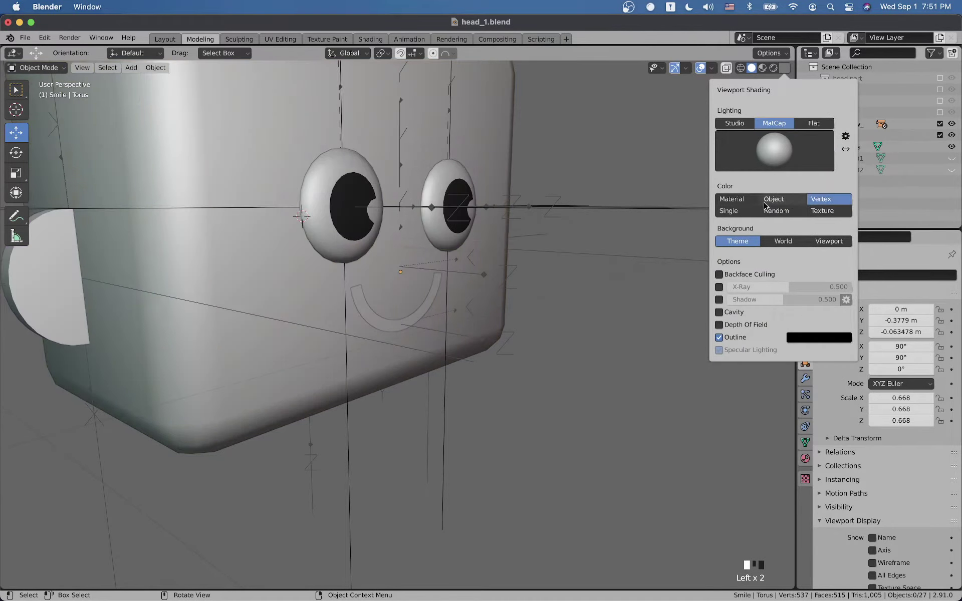
left_click(509, 273)
Step: Examine the smile's placement against the head surface and its mesh from several angles
middle_click_drag(509, 273, 451, 279)
left_click(435, 312)
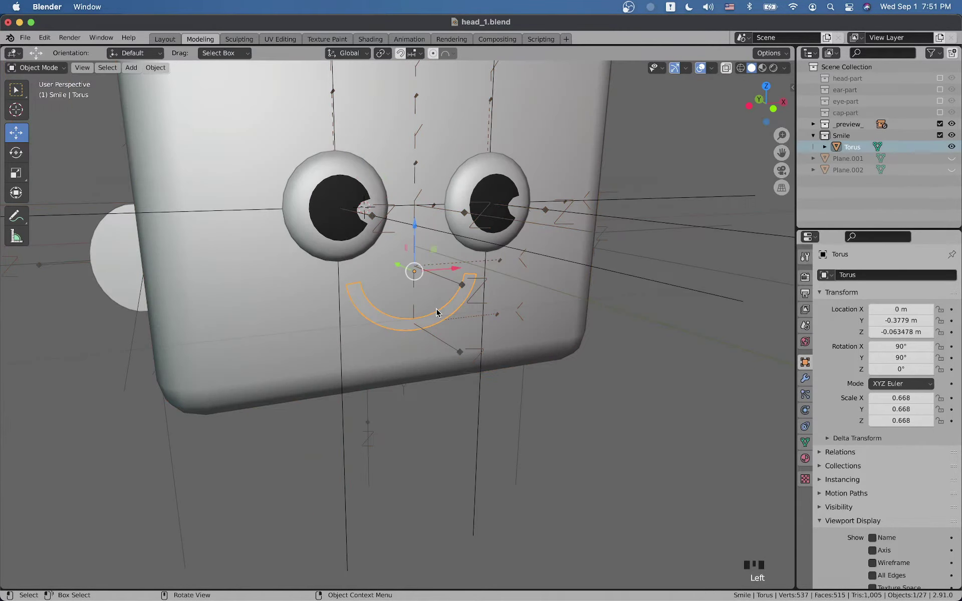
scroll(437, 312, "up", 2)
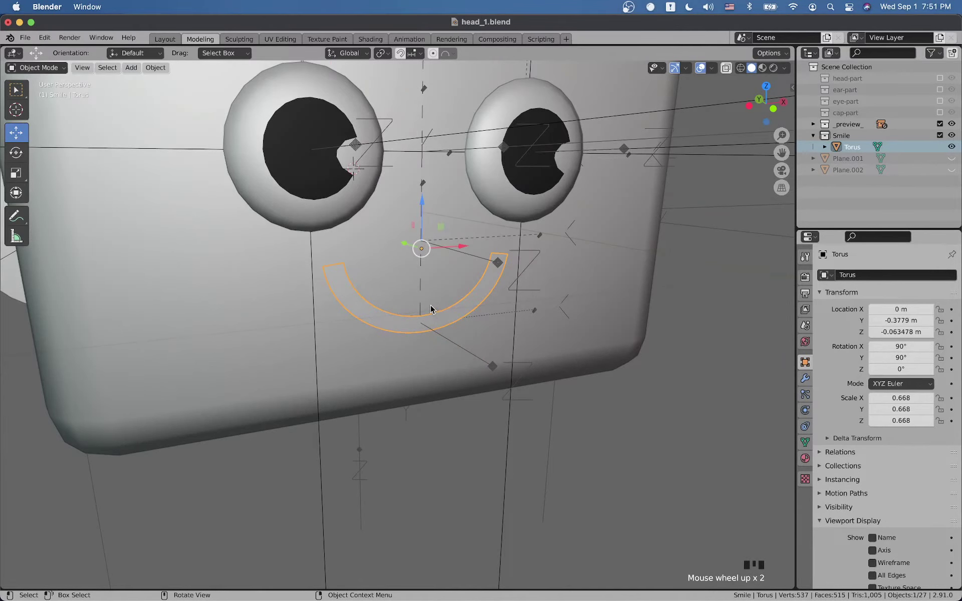
middle_click_drag(430, 309, 375, 325)
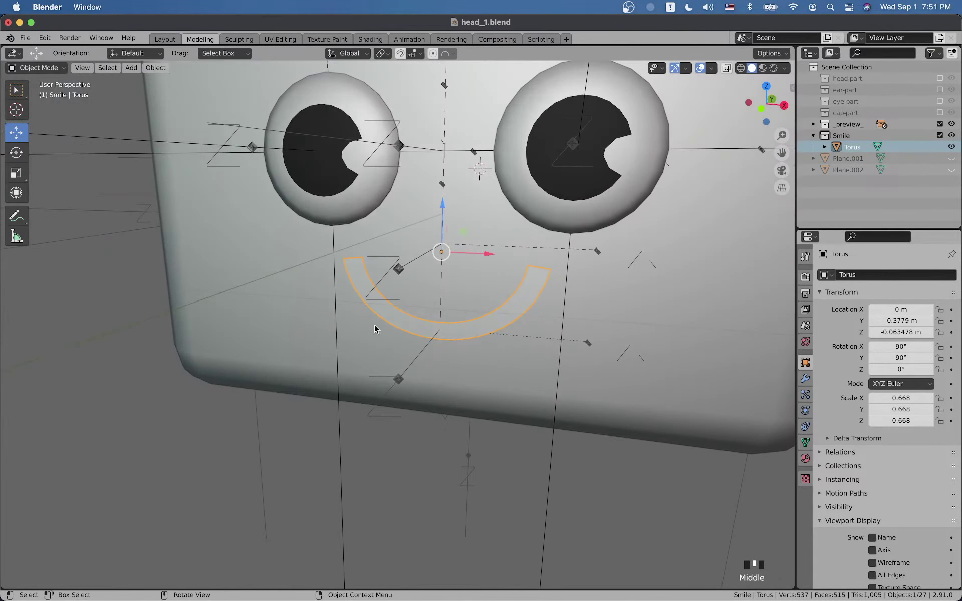
middle_click_drag(446, 316, 535, 307)
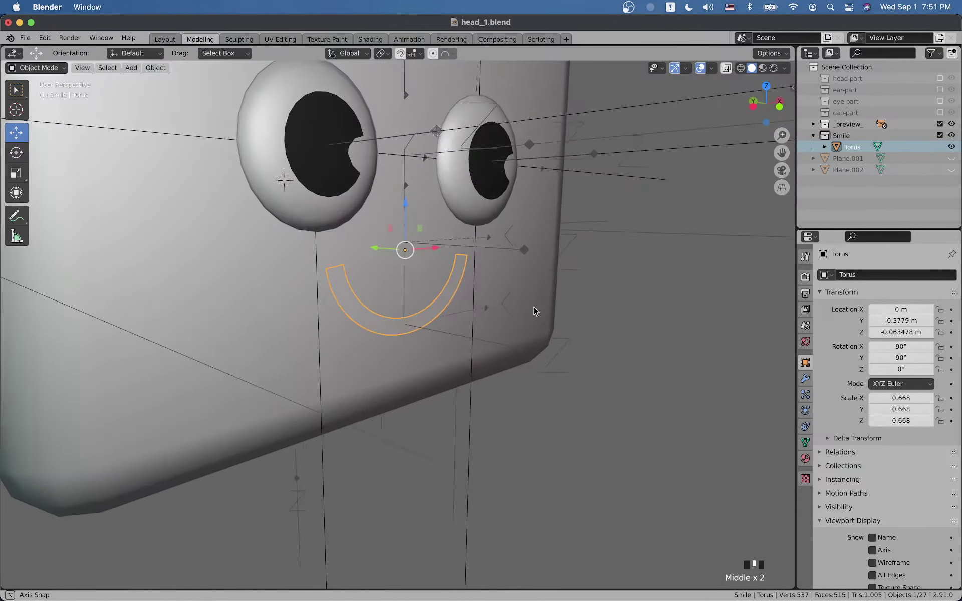
scroll(545, 376, "down", 2)
left_click(546, 379)
left_click(446, 301)
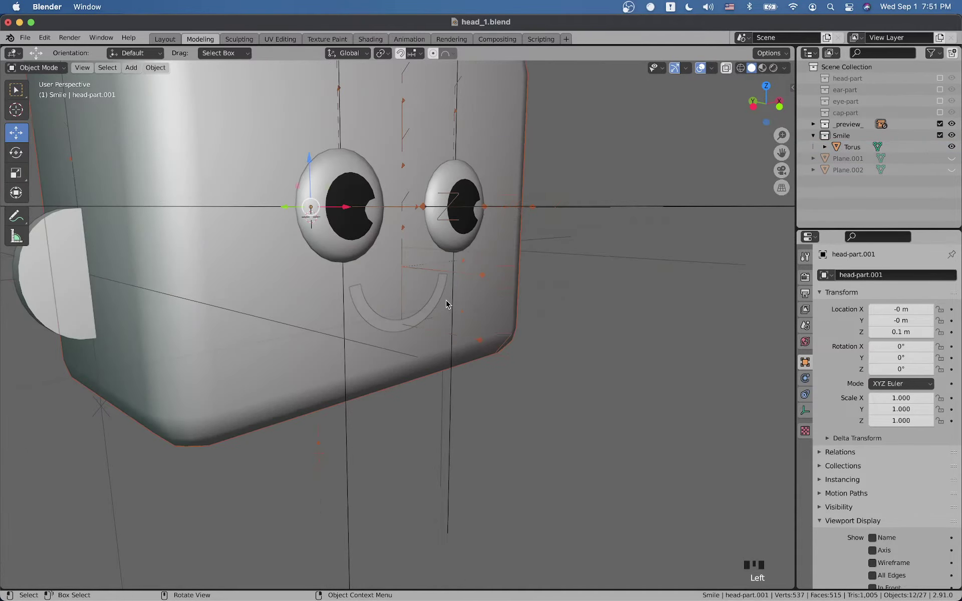
left_click(444, 296)
left_click(435, 315)
scroll(435, 314, "up", 5)
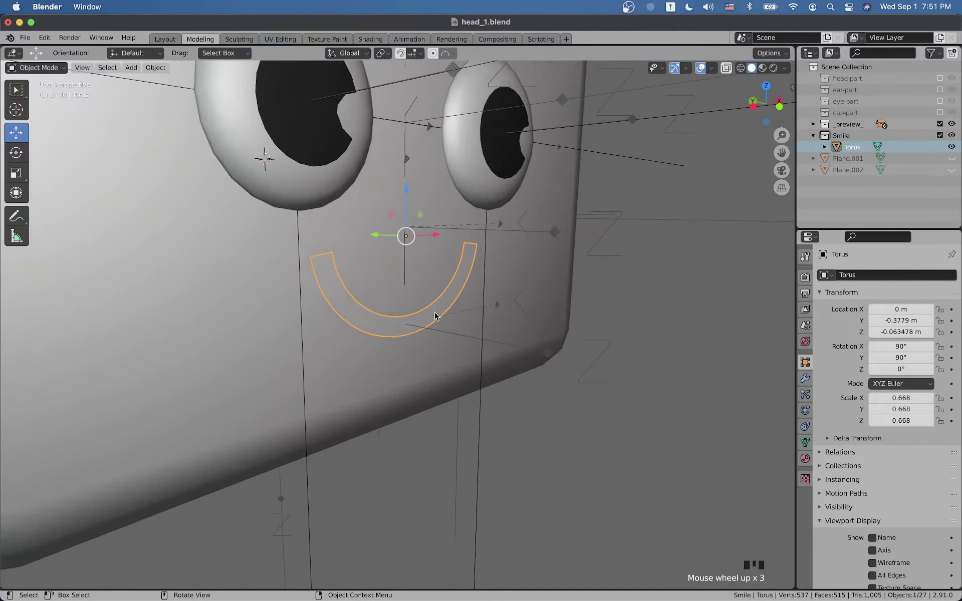
key("Tab")
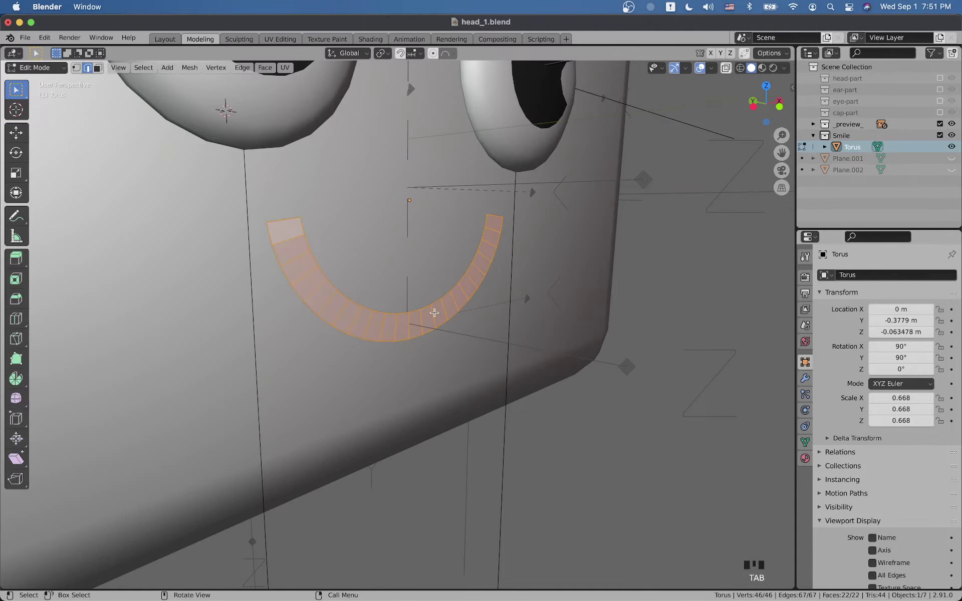
key("Tab")
scroll(435, 316, "down", 4)
middle_click_drag(543, 285, 455, 299)
scroll(454, 299, "up", 5)
scroll(455, 299, "up", 5)
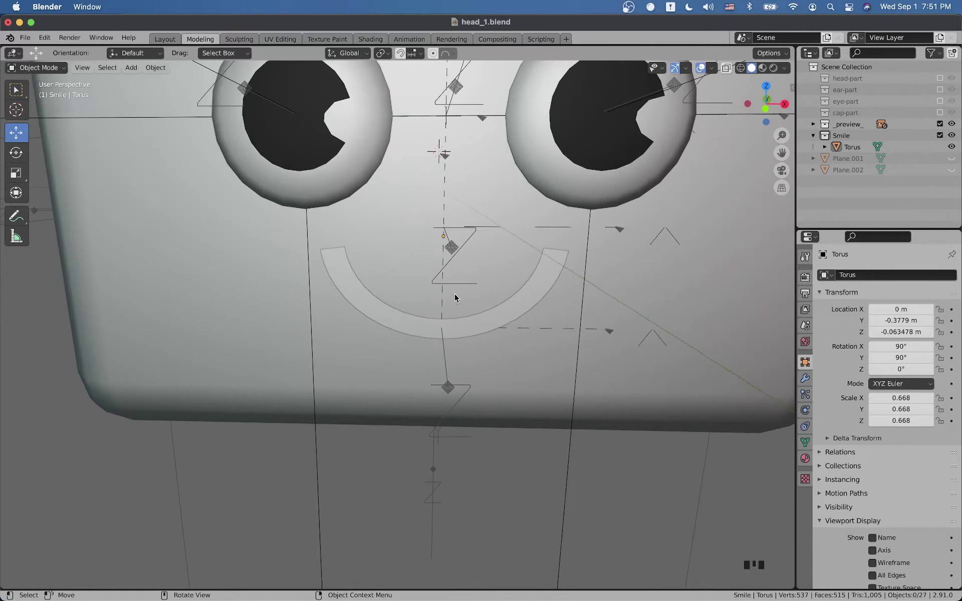
Step: Inspect the smile's face layout and its fit on the head, from the front and from the side
left_click(492, 314)
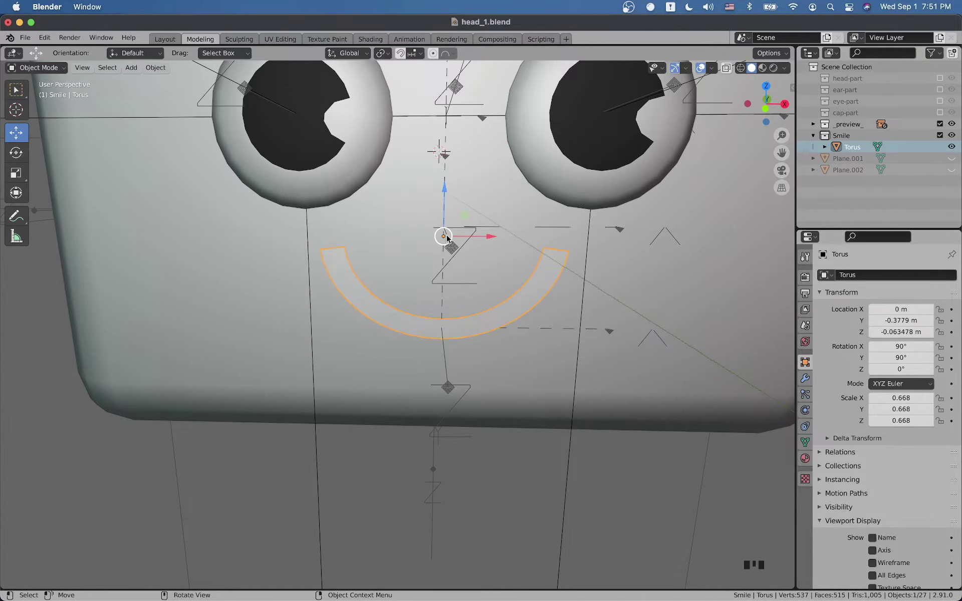
scroll(438, 254, "down", 2)
scroll(439, 255, "up", 2)
key("Tab")
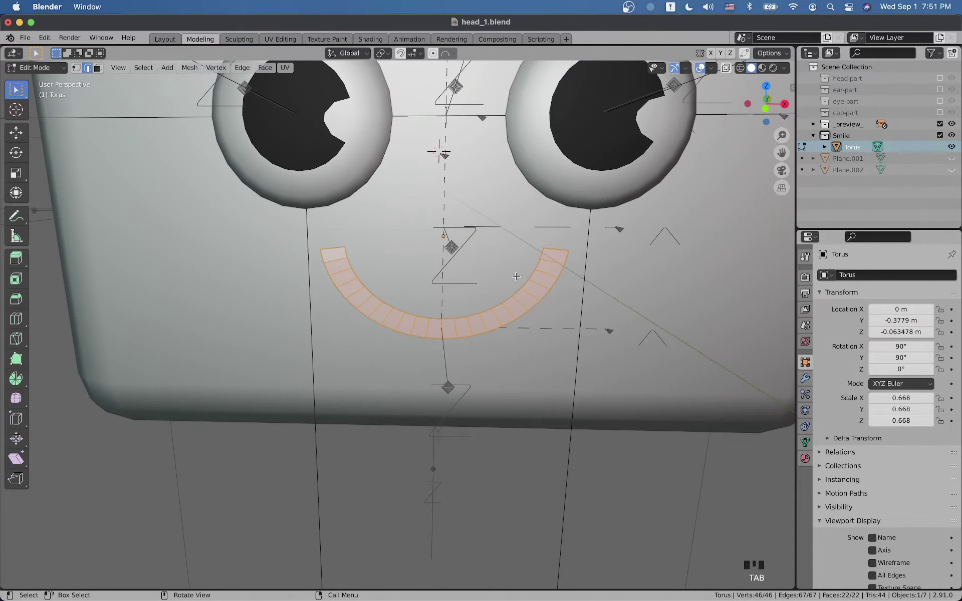
scroll(504, 290, "down", 2)
scroll(505, 290, "up", 5)
scroll(504, 290, "down", 1)
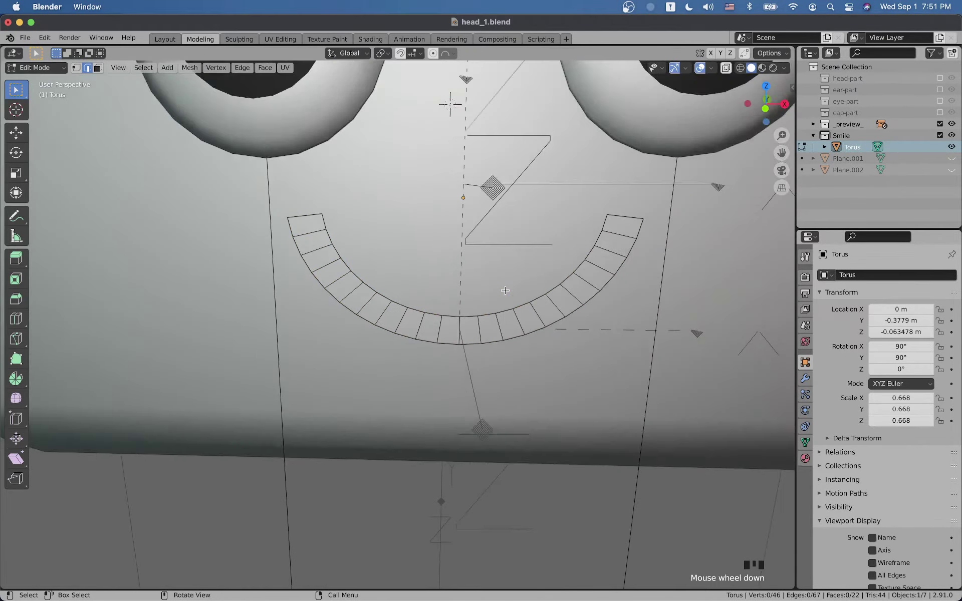
key("Tab")
middle_click_drag(505, 291, 436, 306, "shift")
scroll(436, 305, "down", 3)
scroll(436, 304, "down", 4)
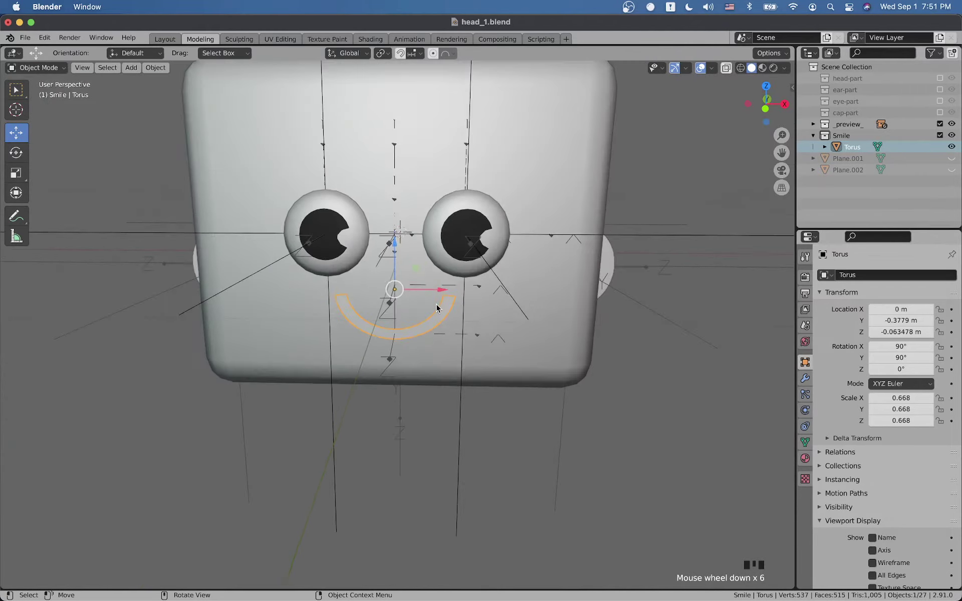
middle_click_drag(439, 308, 411, 327)
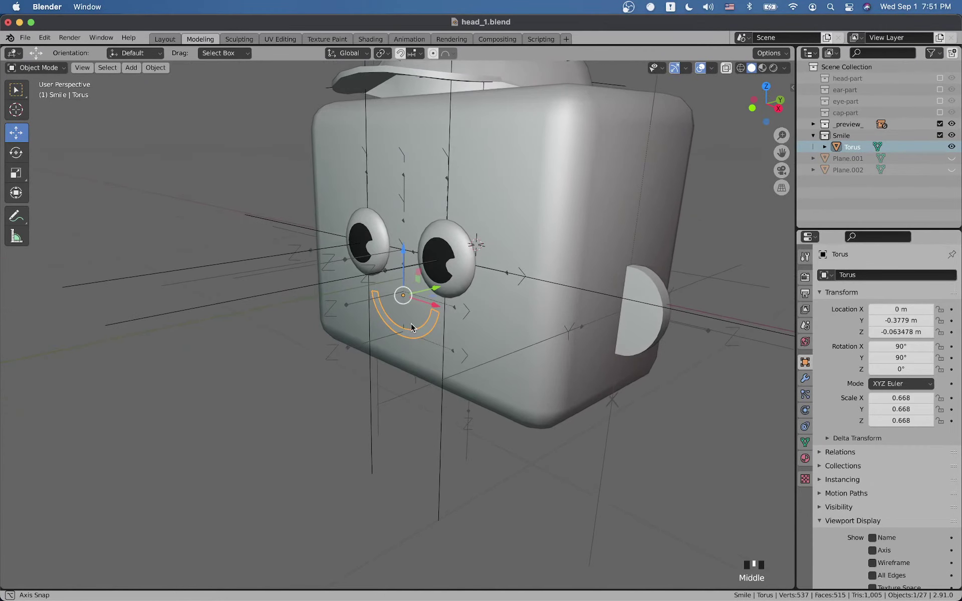
left_click(628, 400)
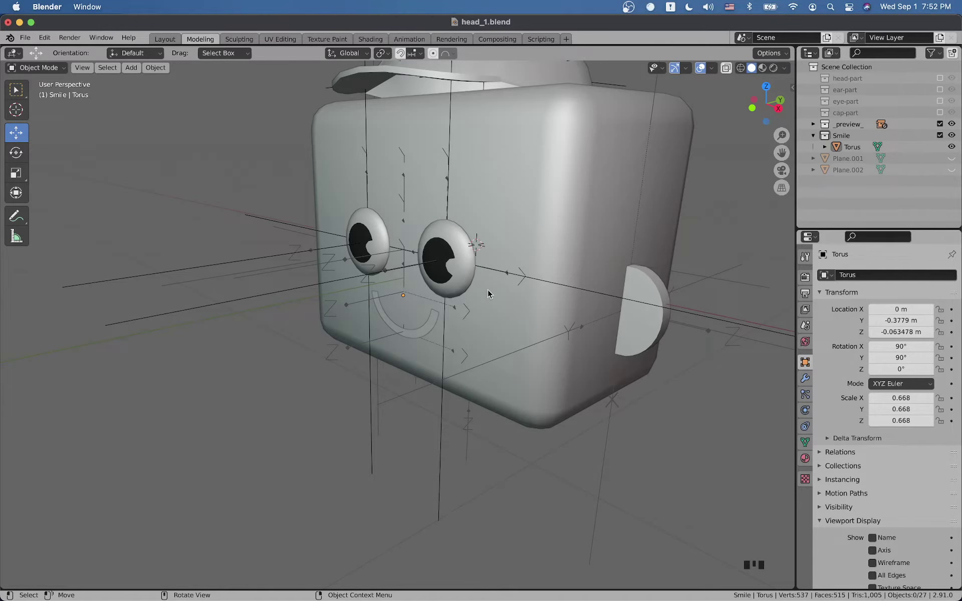
scroll(420, 303, "up", 4)
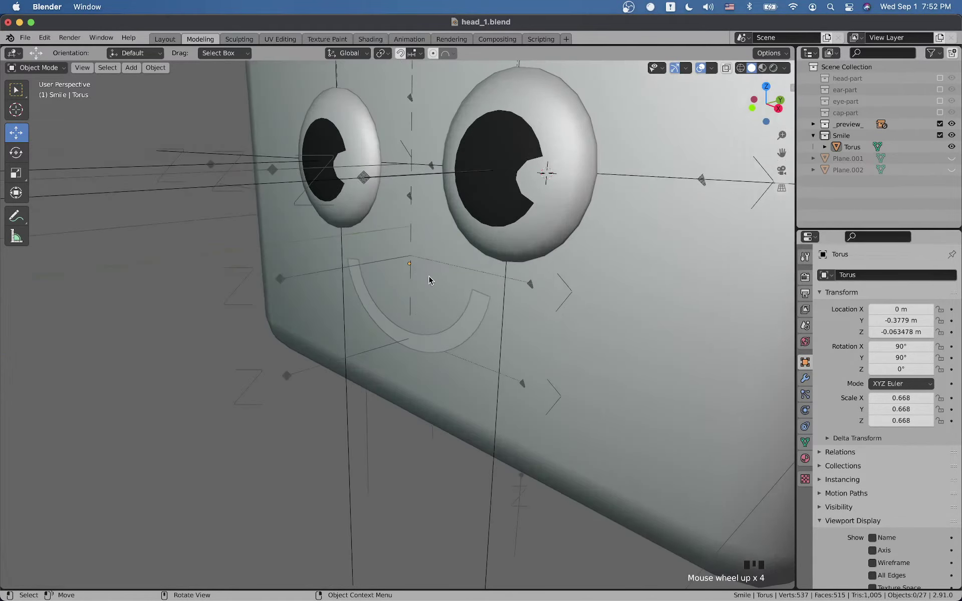
left_click(470, 314)
scroll(438, 337, "down", 2)
scroll(437, 338, "up", 2)
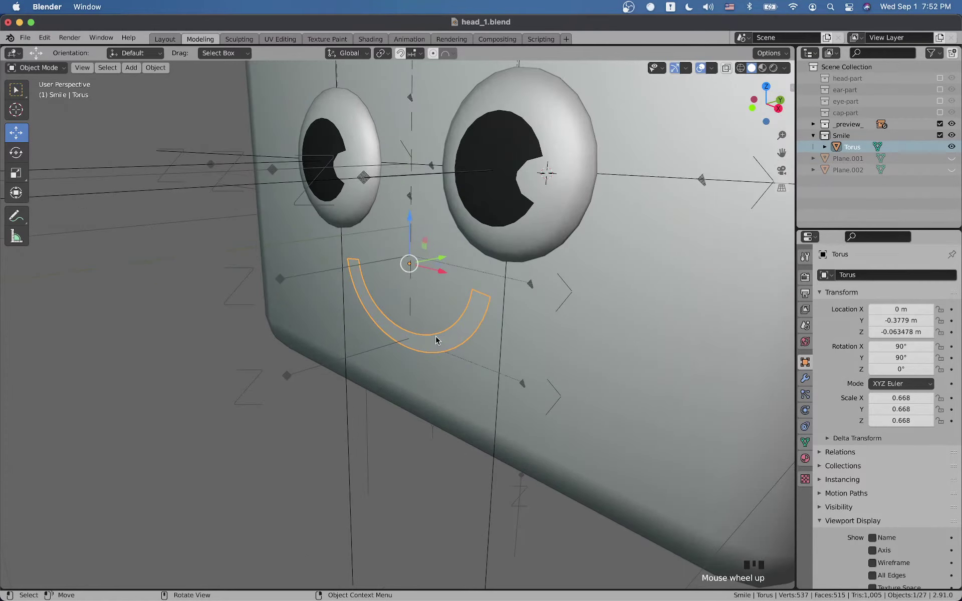
Step: Exclude the _preview_ collection from the view layer so only the smile is displayed
left_click(940, 124)
middle_click_drag(672, 209, 640, 255)
scroll(550, 279, "up", 2)
scroll(548, 279, "up", 2)
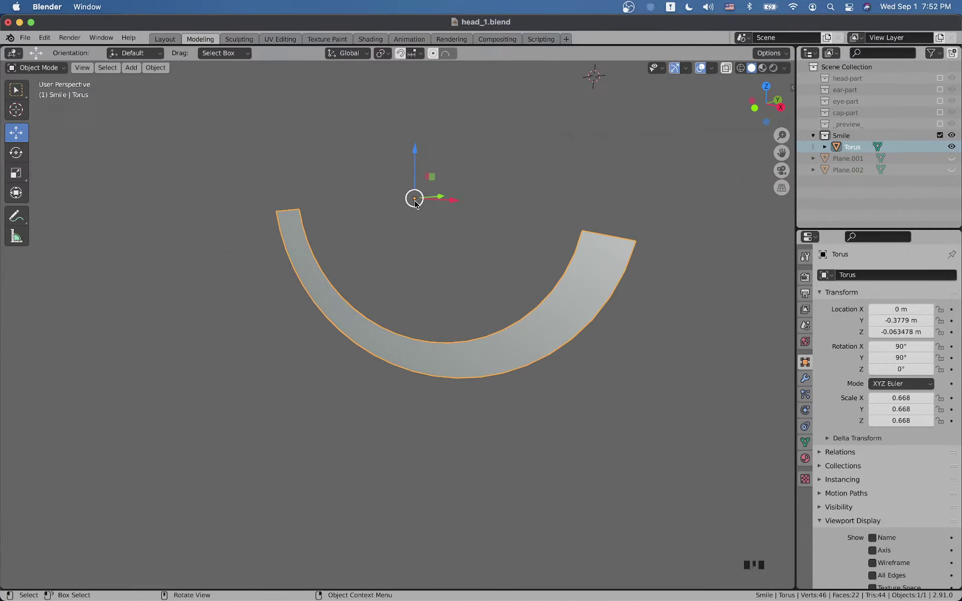
middle_click_drag(416, 205, 394, 206)
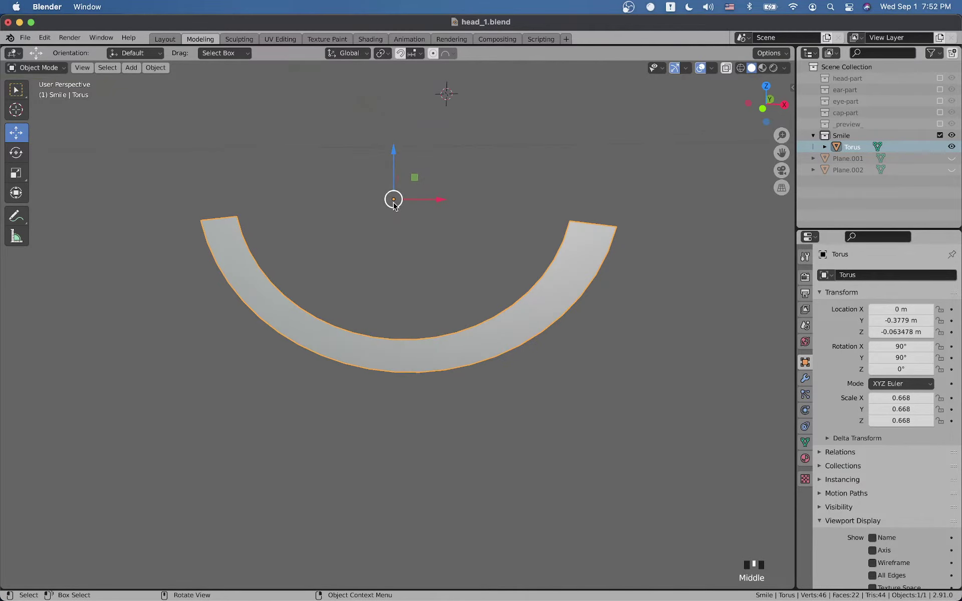
middle_click_drag(483, 252, 468, 236)
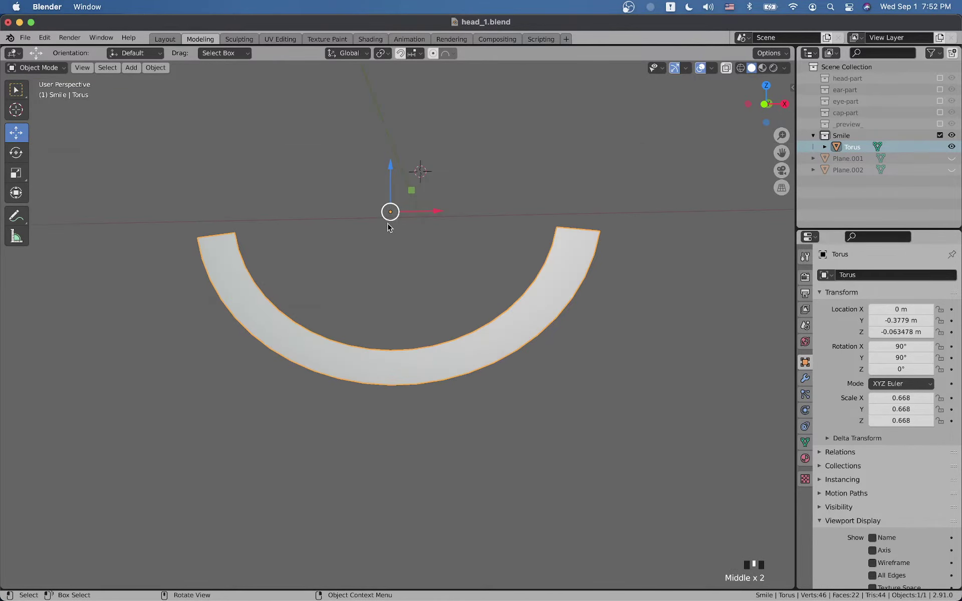
middle_click_drag(390, 244, 368, 245)
Step: Snap the 3D cursor to the vertex at the bottom centre of the smile's outer edge
key("Tab")
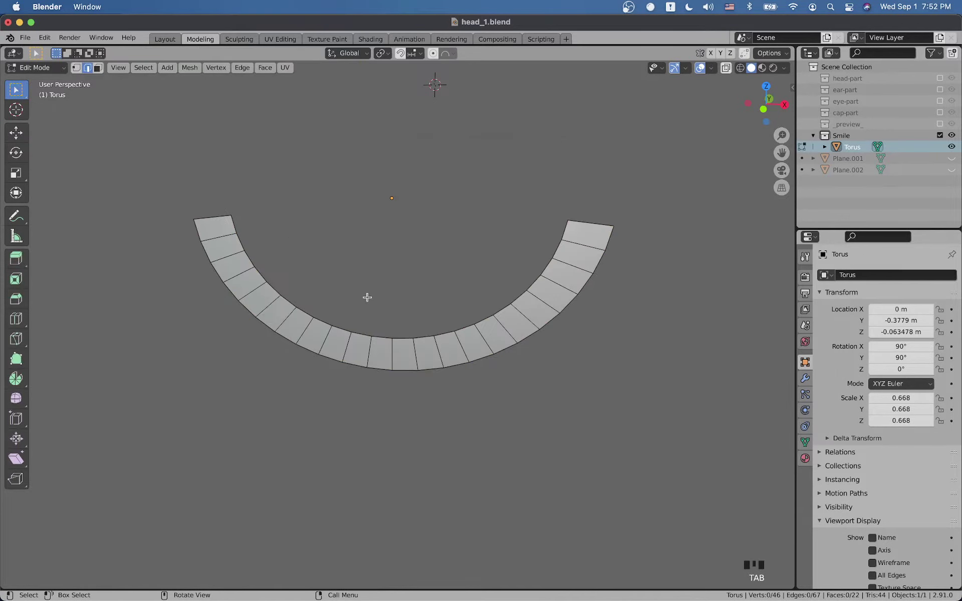
left_click(76, 68)
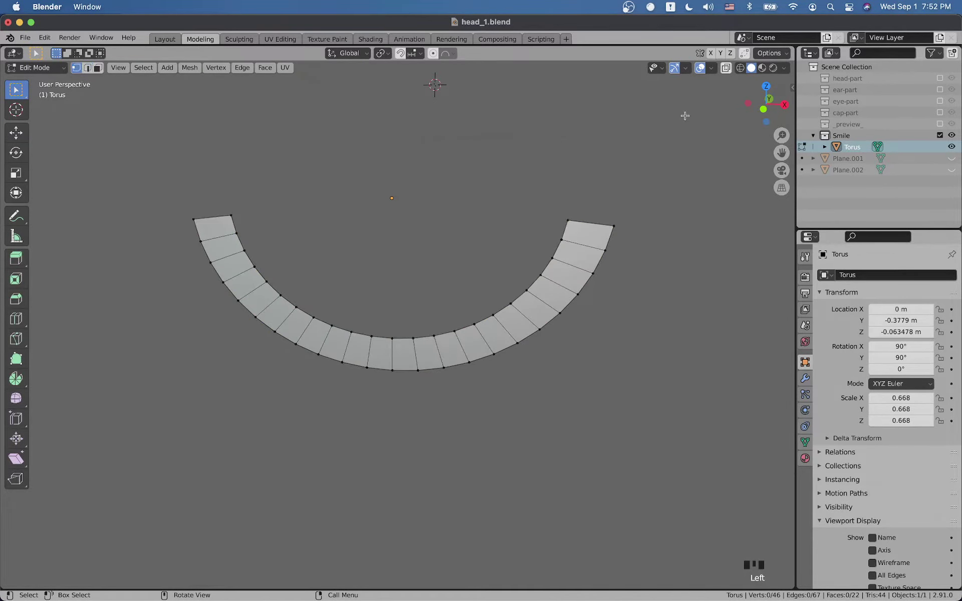
left_click(762, 109)
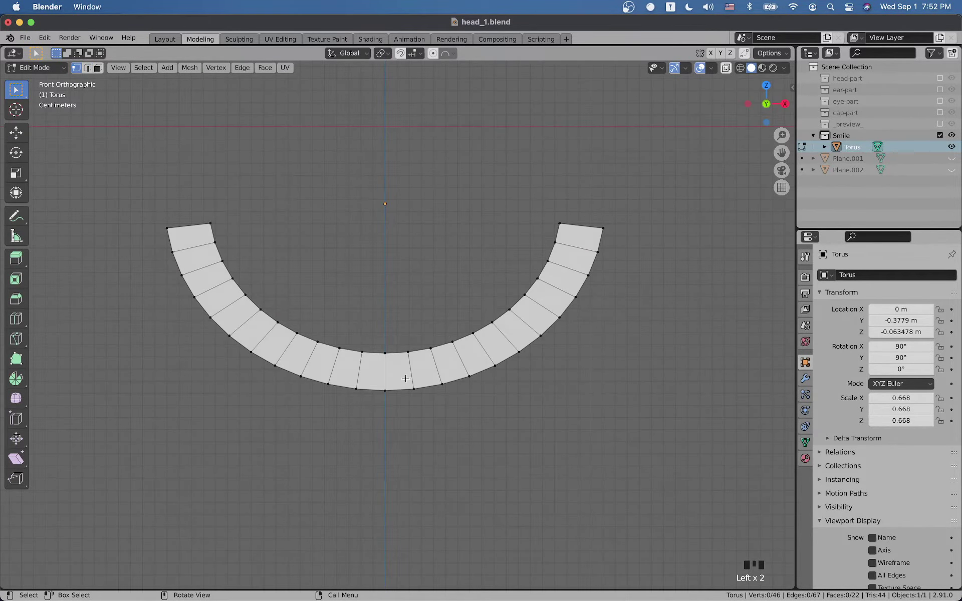
key("shift+s")
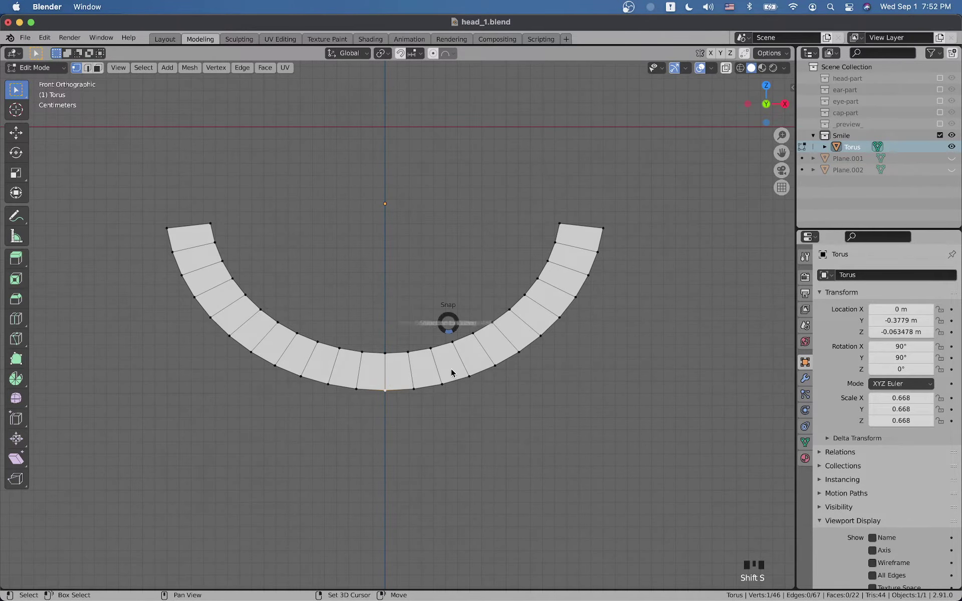
left_click(450, 385)
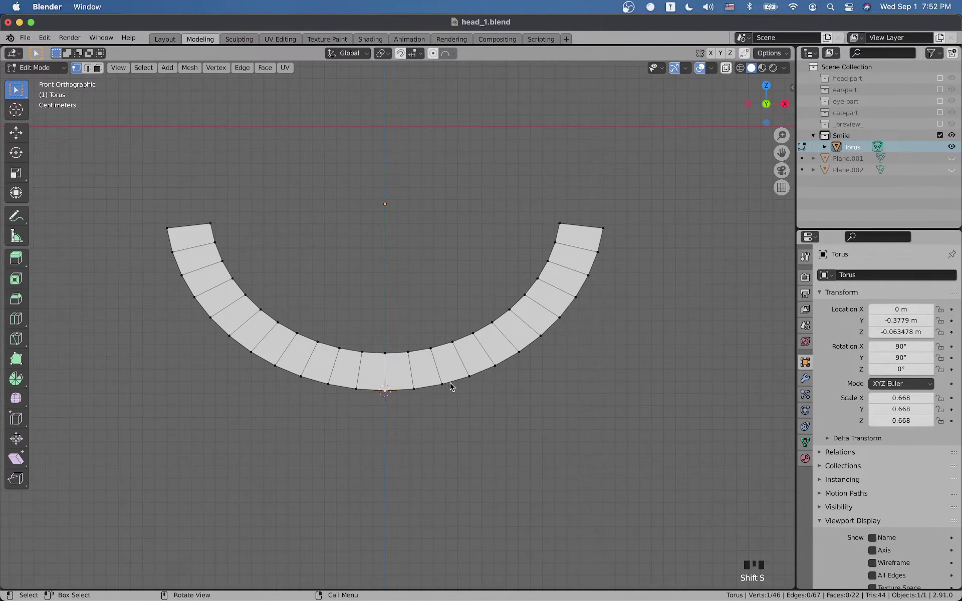
key("Tab")
Step: Set the smile's origin to the 3D cursor at its bottom centre
middle_click_drag(451, 382, 401, 391)
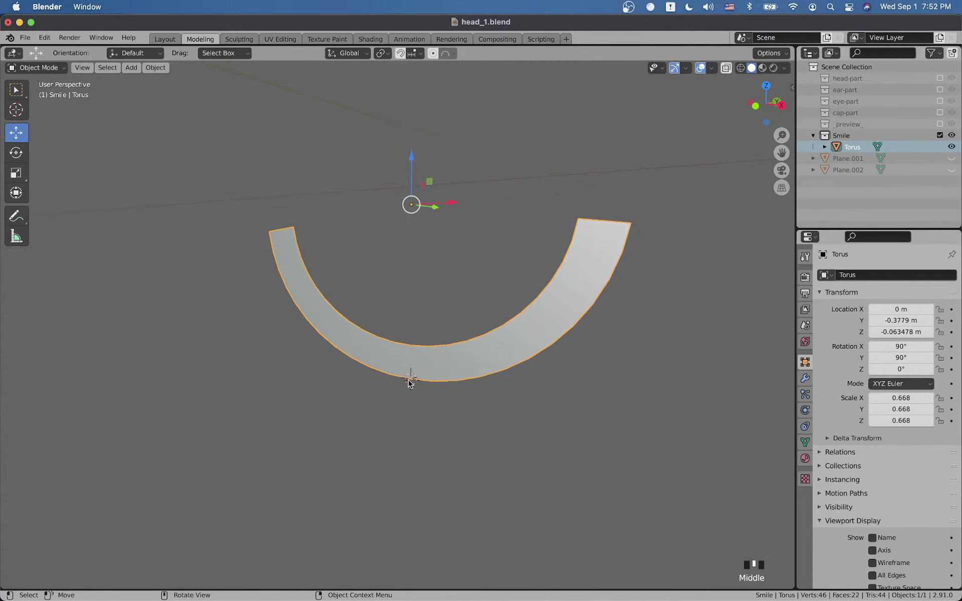
left_click(155, 67)
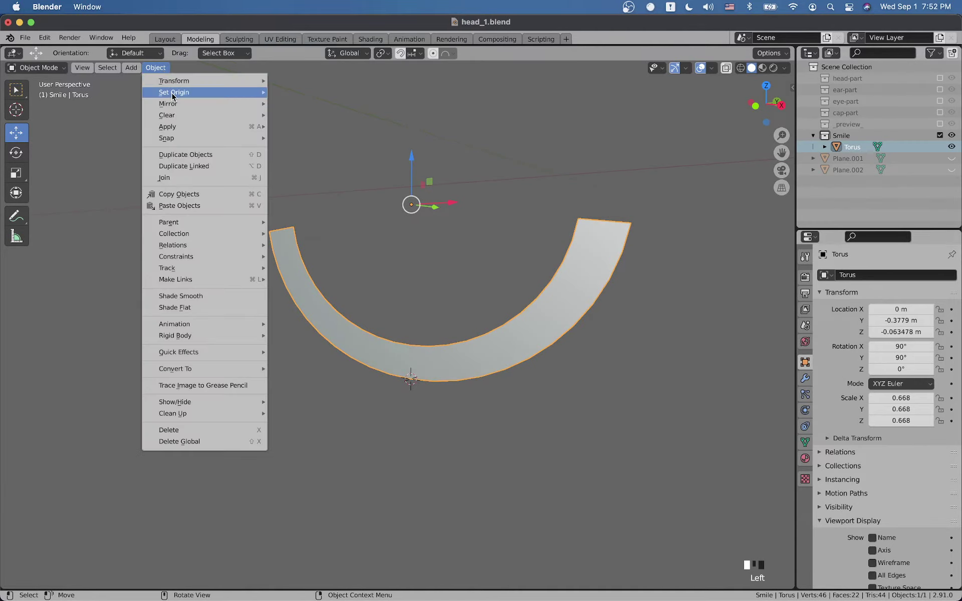
mouse_move(174, 92)
left_click(307, 117)
left_click(365, 236)
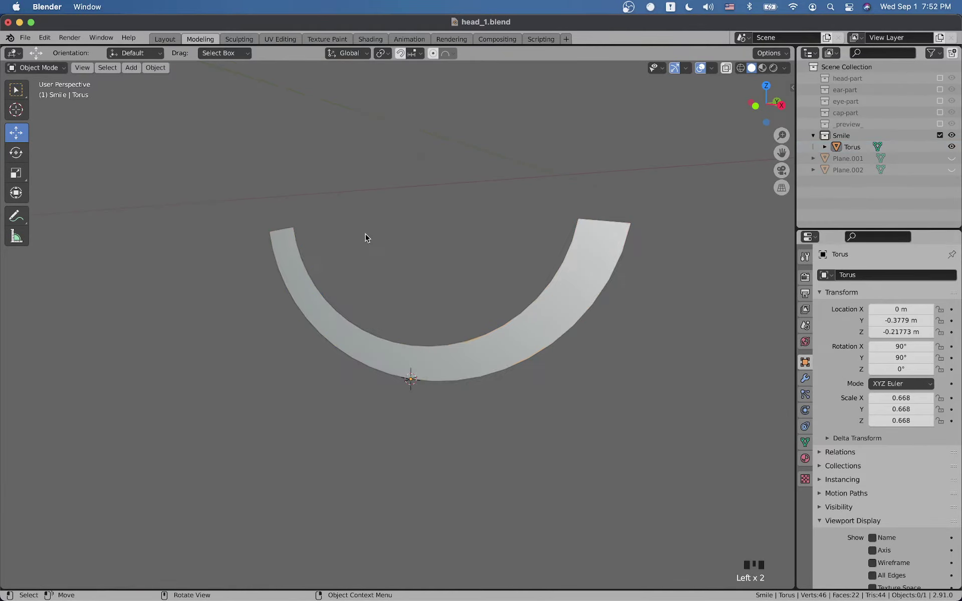
Step: Move the smile to the world origin by setting its Y and Z location to 0 m
scroll(302, 266, "down", 3)
middle_click_drag(303, 266, 255, 287)
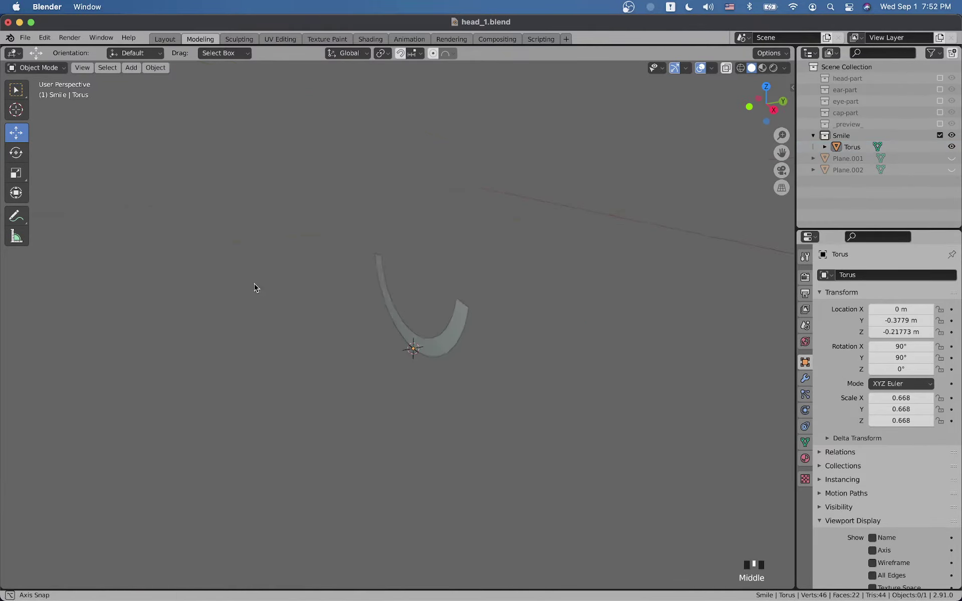
left_click(389, 276)
scroll(390, 276, "down", 2)
mouse_move(541, 251)
middle_mouse_down()
mouse_move(531, 268)
mouse_move(533, 247)
middle_mouse_up()
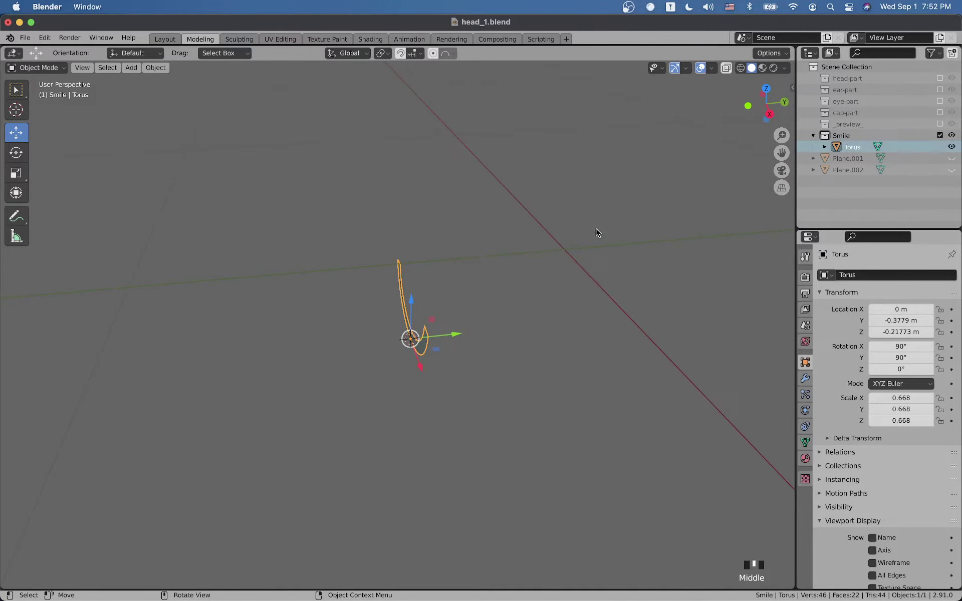
key("n")
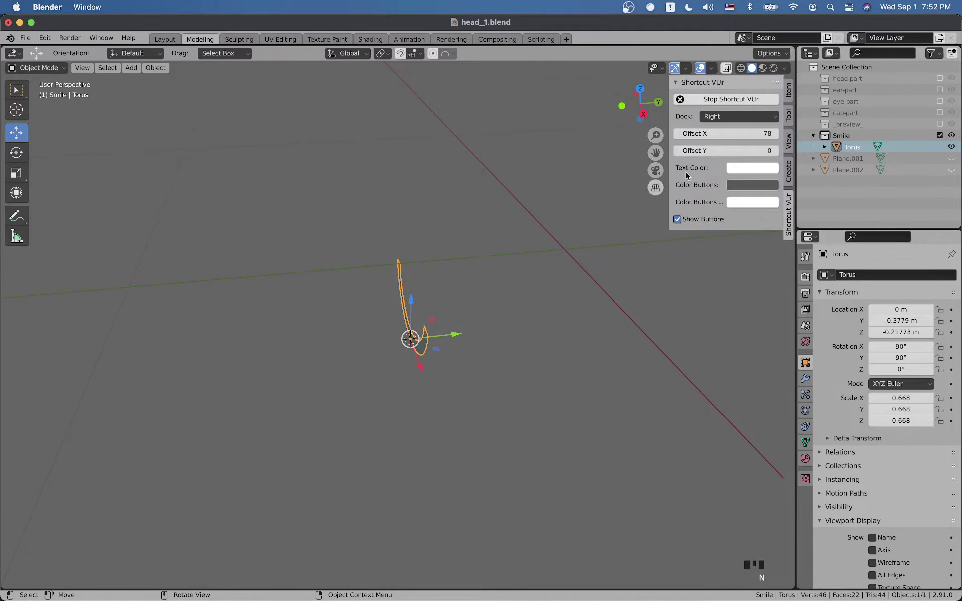
left_click(789, 96)
double_click(724, 109)
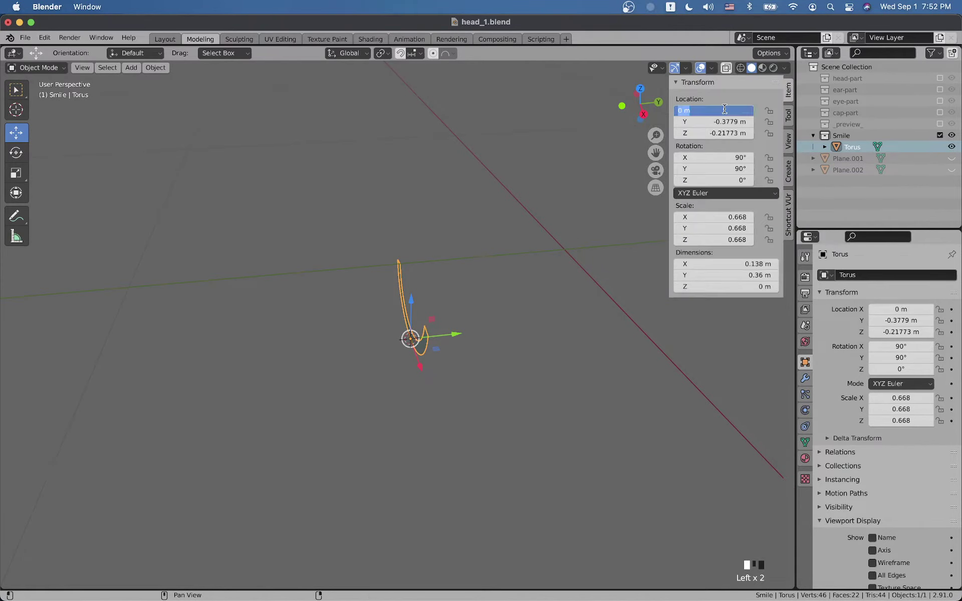
key("Tab")
type("0")
key("Tab")
type("0")
key("Tab")
key("Return")
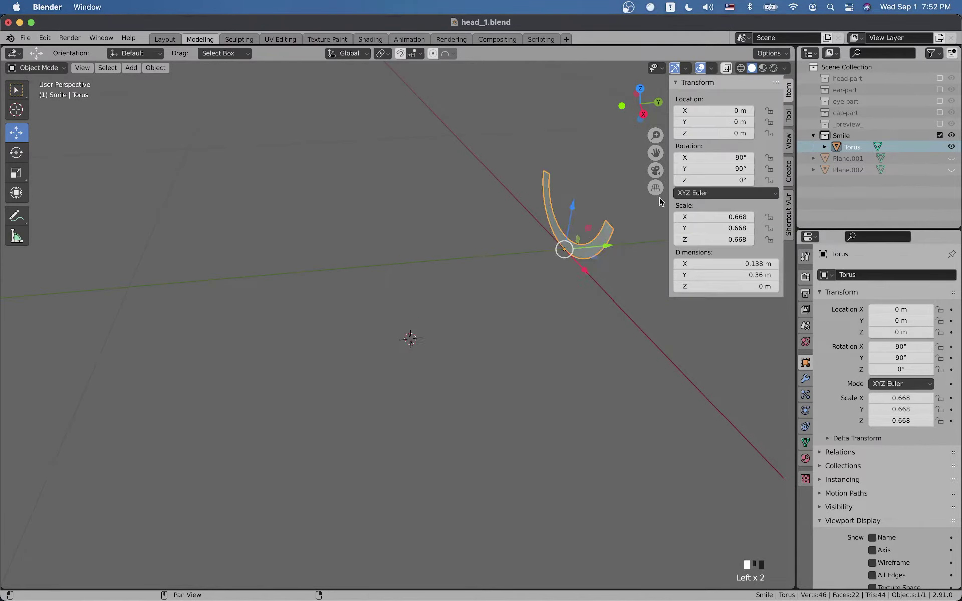
Step: Apply all transforms (location, rotation and scale) to the smile
middle_click_drag(659, 201, 545, 290)
scroll(545, 290, "up", 3)
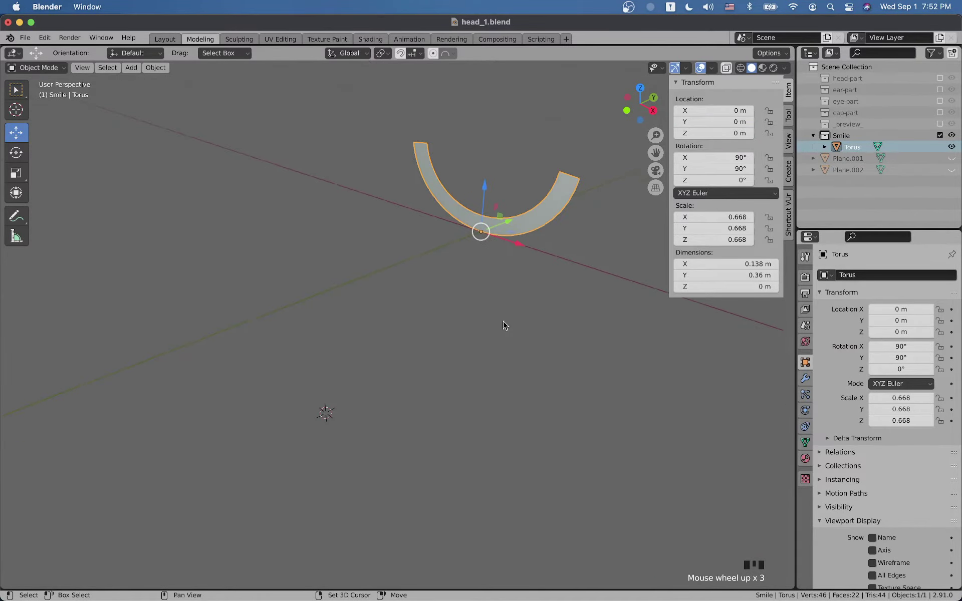
middle_click_drag(505, 325, 410, 403, "shift")
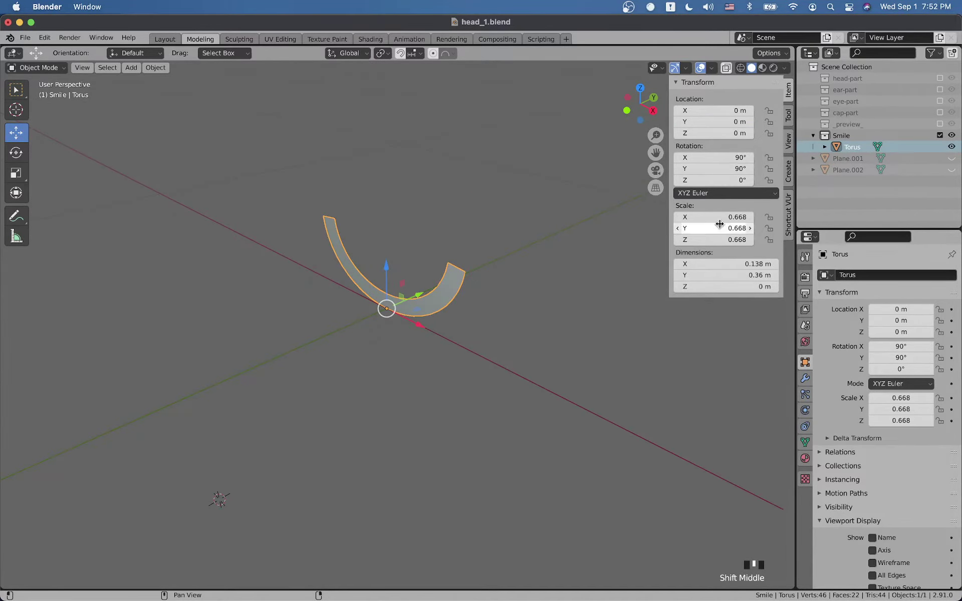
key("ctrl+a")
left_click(470, 261)
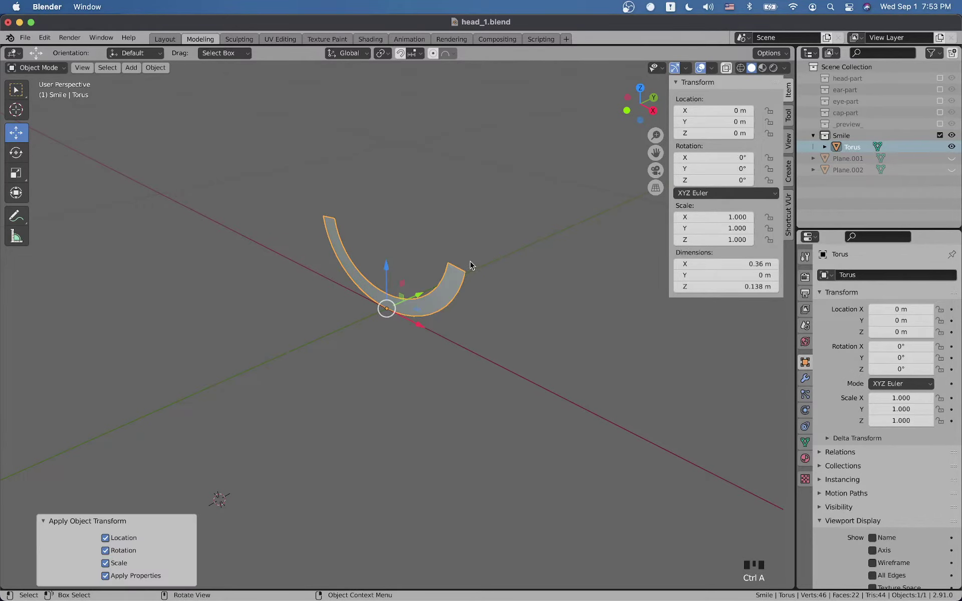
Step: Snap the 3D cursor to the middle of the edge crossing the smile at its bottom centre
scroll(459, 286, "up", 3)
middle_click_drag(460, 287, 349, 321, "shift")
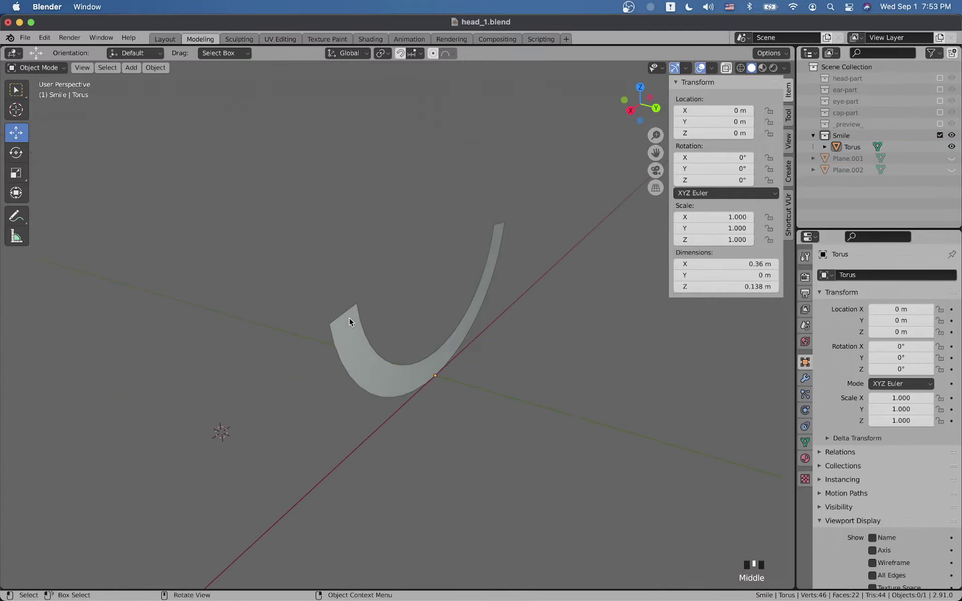
left_click(432, 356)
middle_click_drag(433, 358, 369, 335)
scroll(423, 382, "up", 2)
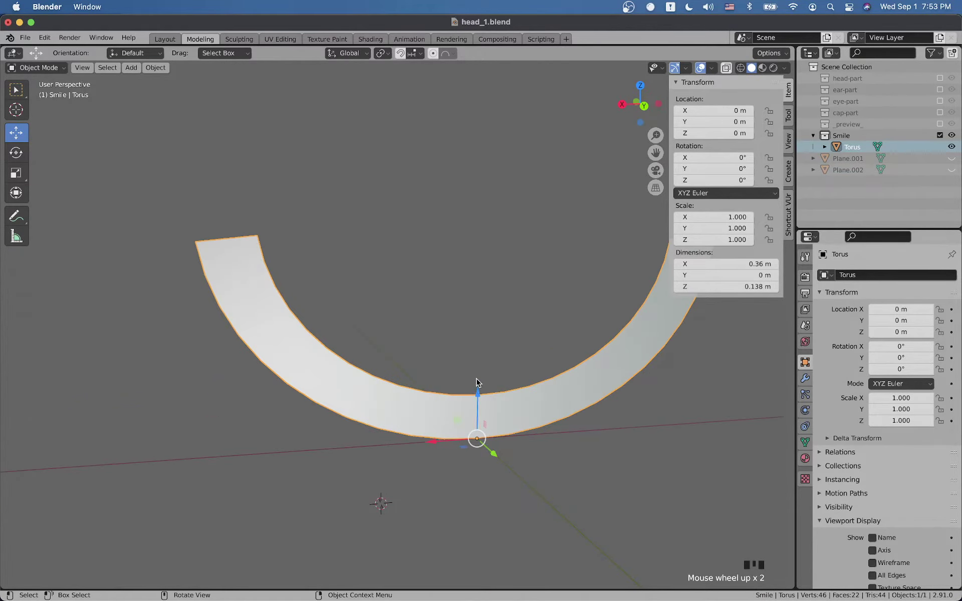
left_click(498, 399)
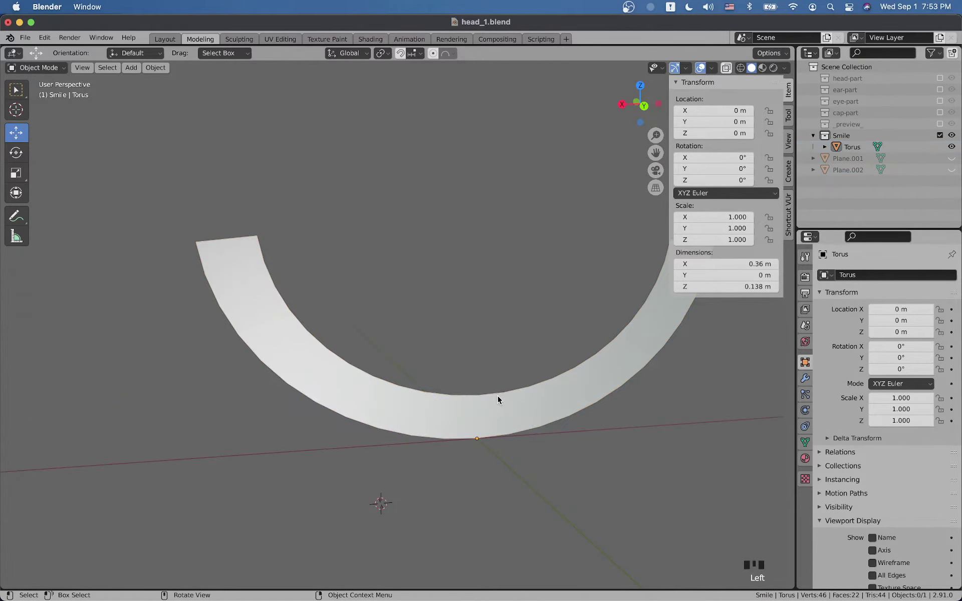
left_click(478, 418)
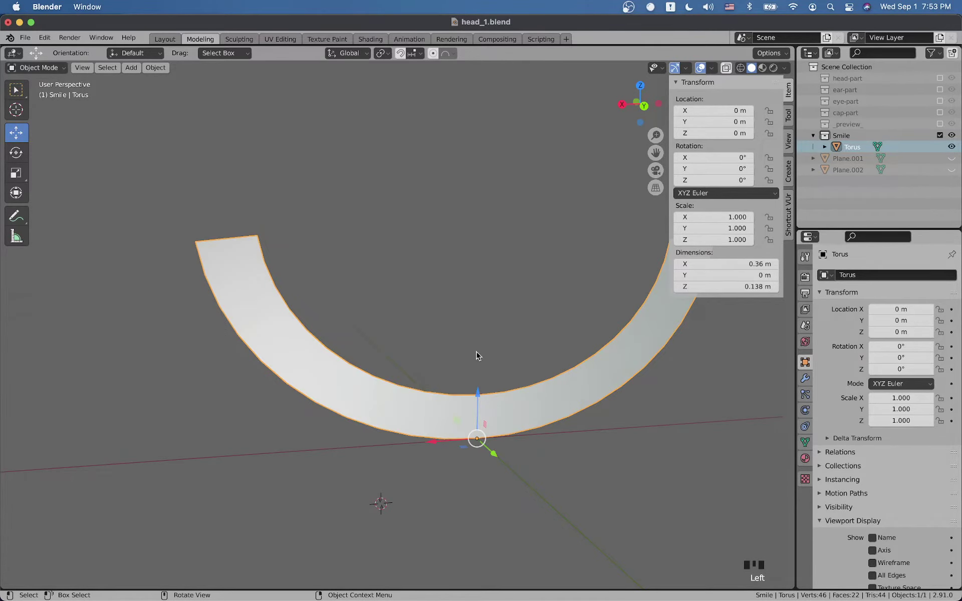
key("Tab")
left_click(88, 69)
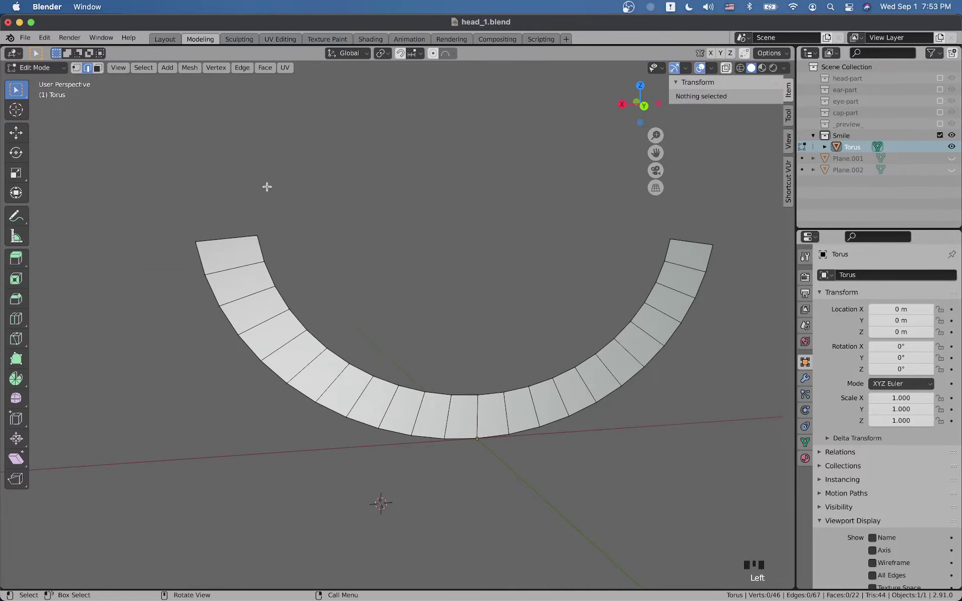
left_click(478, 413)
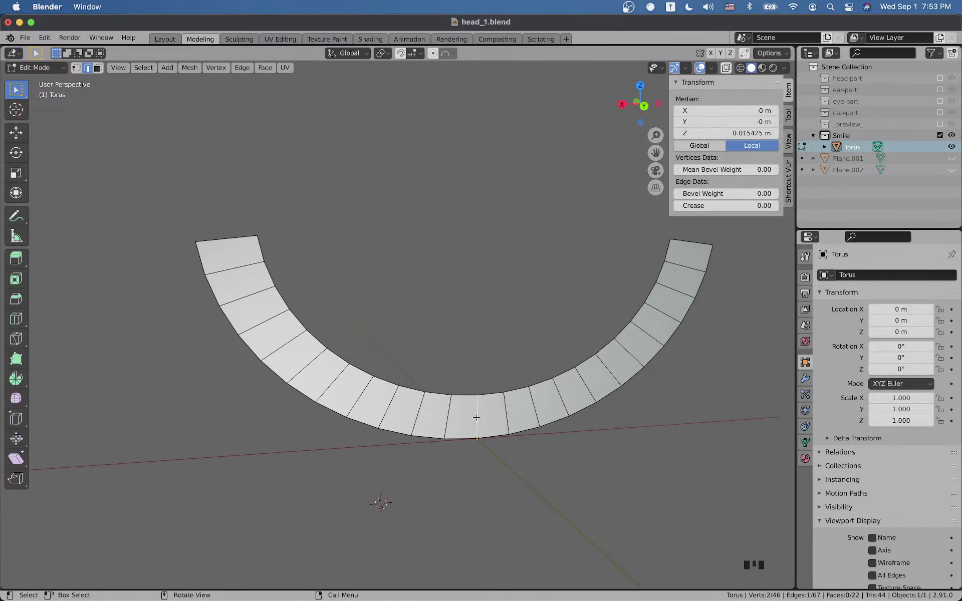
key("shift+s")
left_click(499, 316)
key("Tab")
Step: Add an Arrows empty at the 3D cursor in the middle of the smile
key("shift+a")
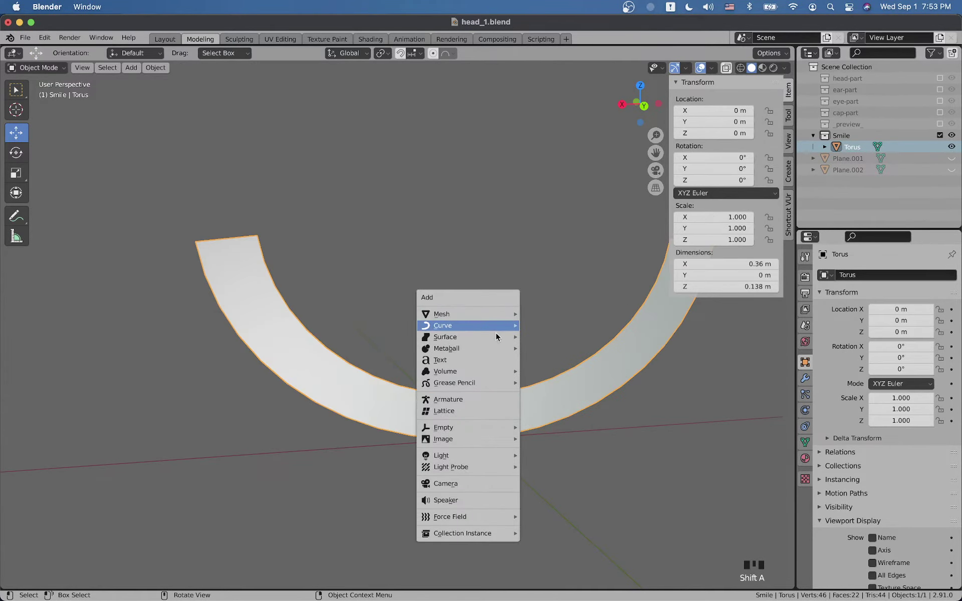
mouse_move(484, 428)
left_click(546, 439)
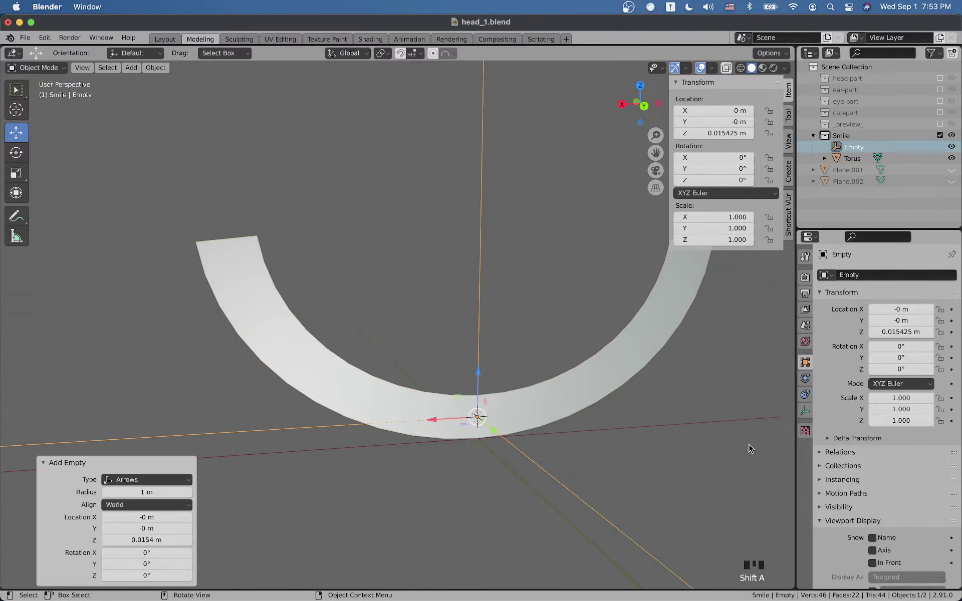
Step: Set the display size of the Arrows empty to 0.25 m
left_click(805, 410)
double_click(895, 302)
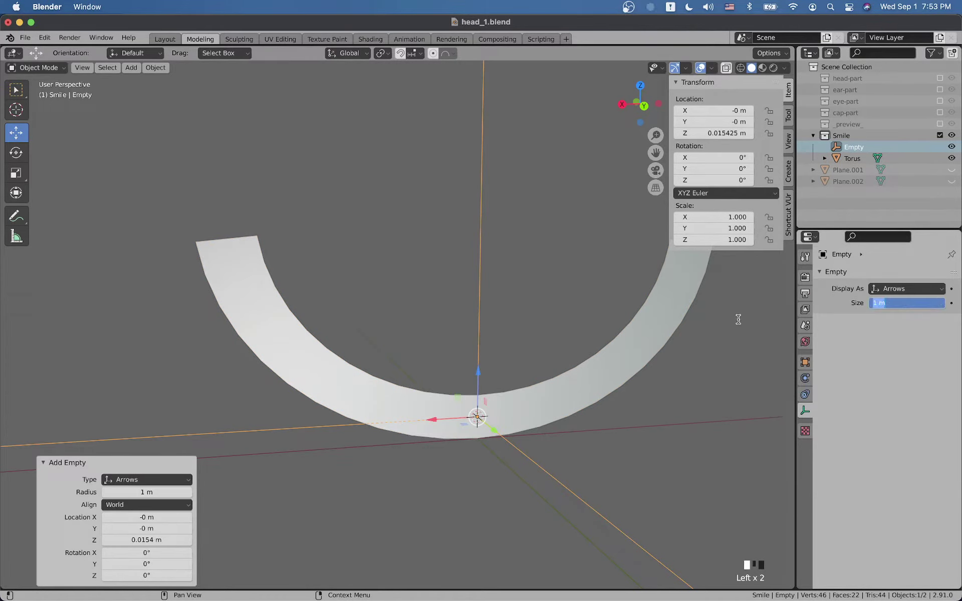
type(".25")
key("Return")
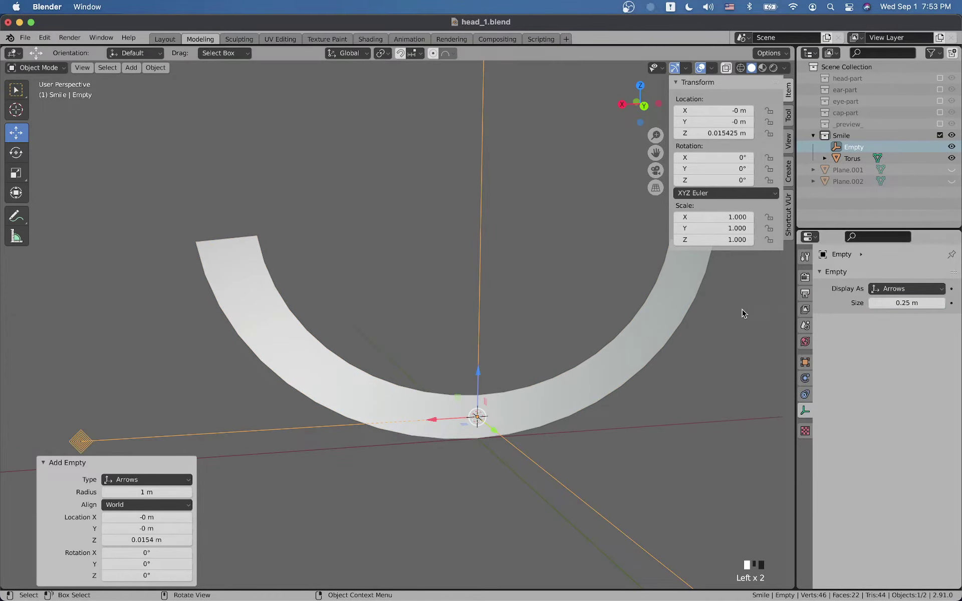
scroll(444, 354, "down", 5)
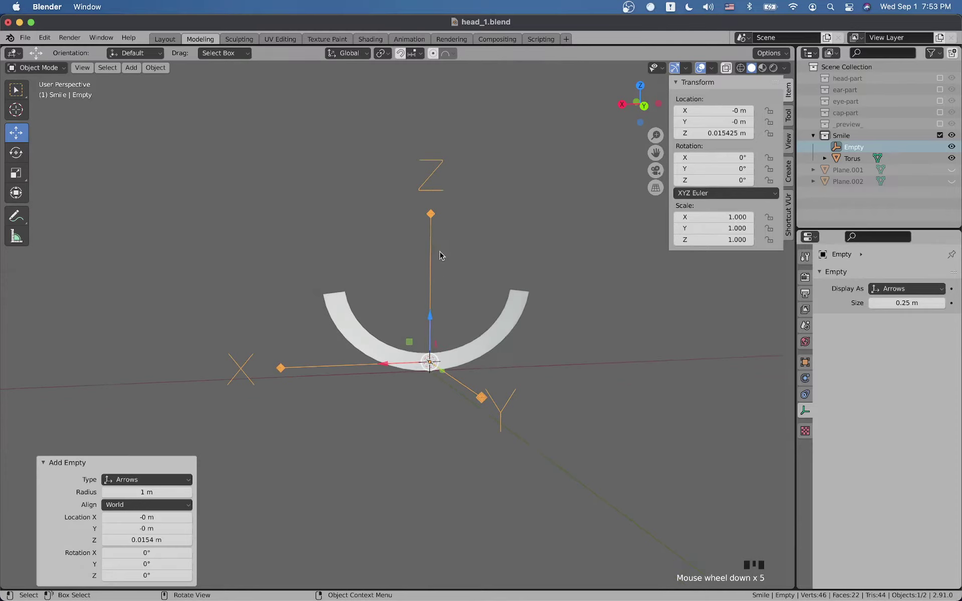
Step: Rotate the Arrows empty 270° about the global X axis and save the file
middle_click_drag(440, 257, 516, 388)
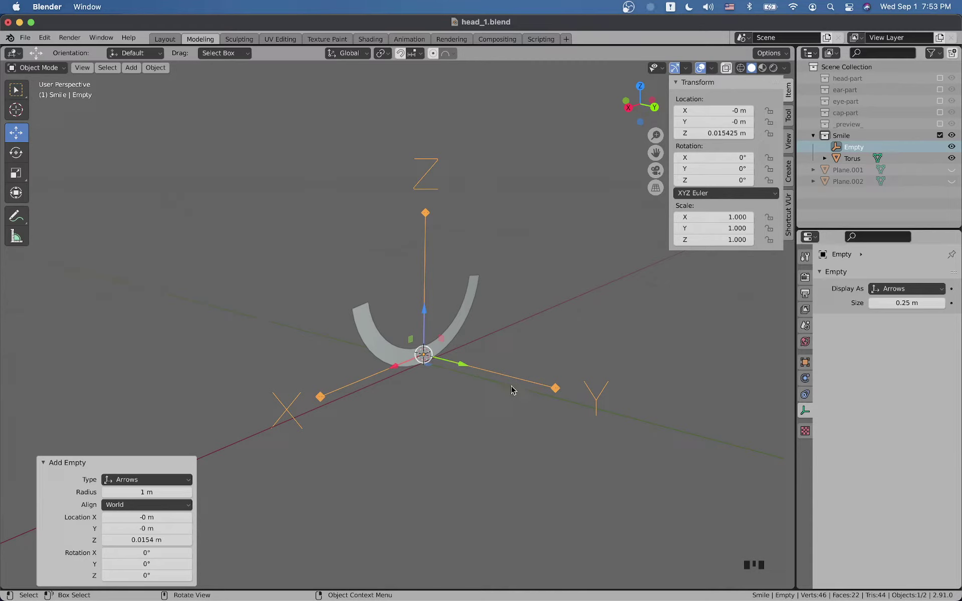
key("r")
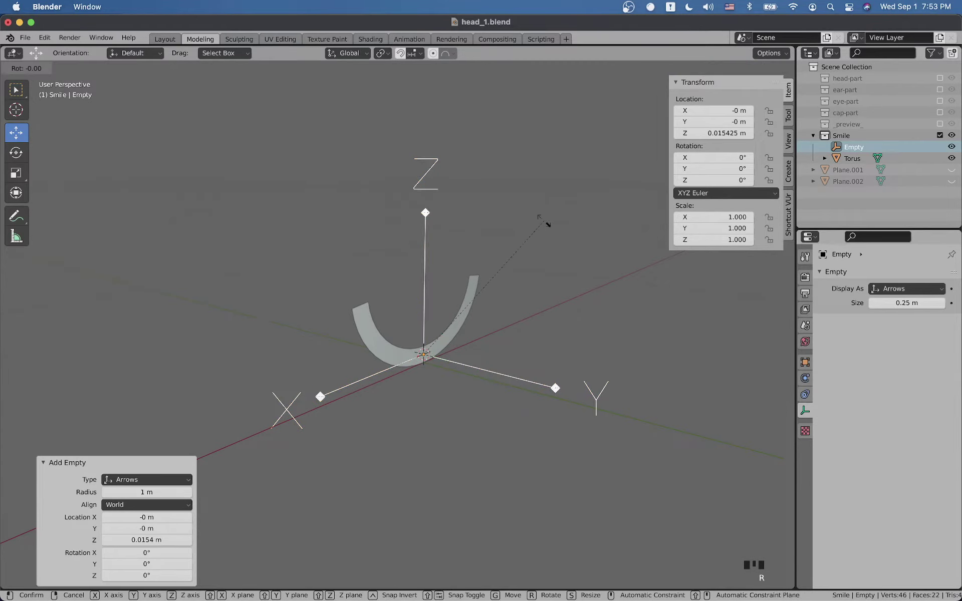
key("x")
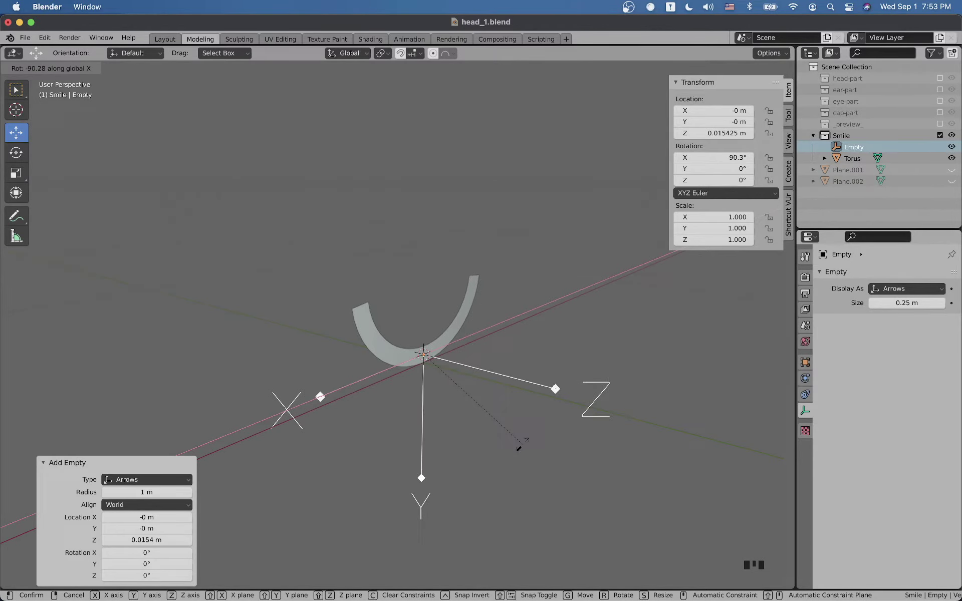
type("270")
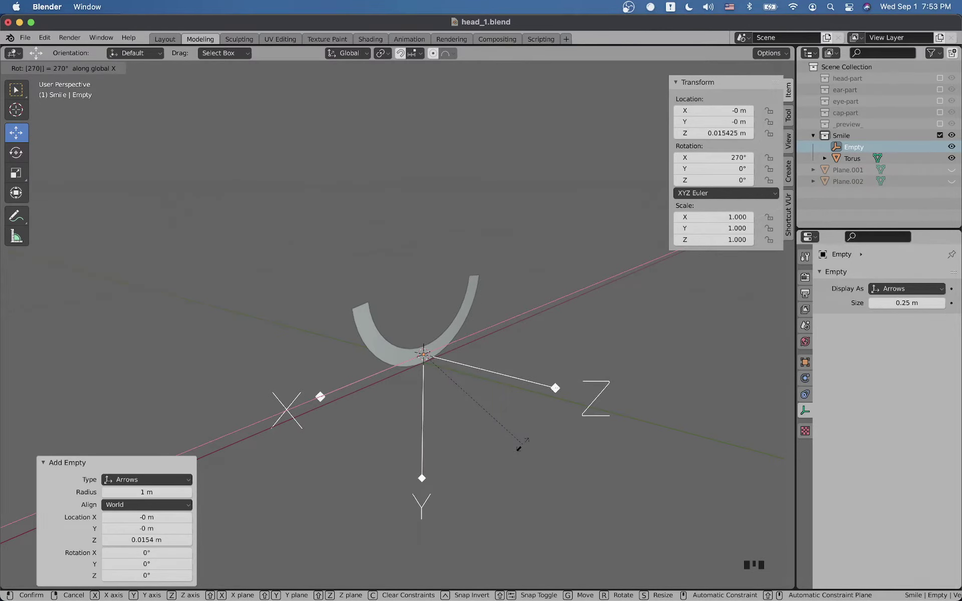
key("Return")
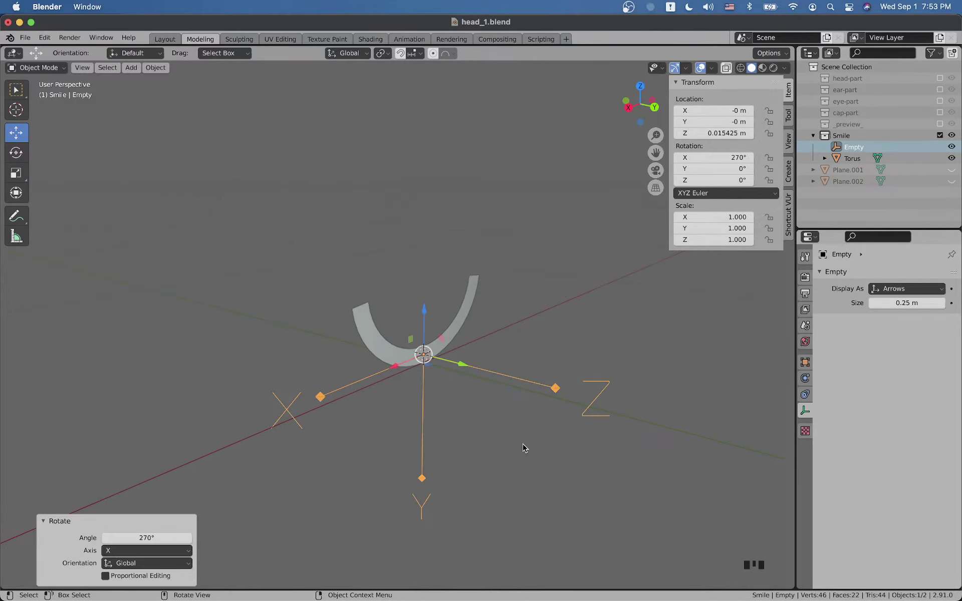
left_click(457, 399)
middle_click_drag(453, 397, 491, 402, "alt")
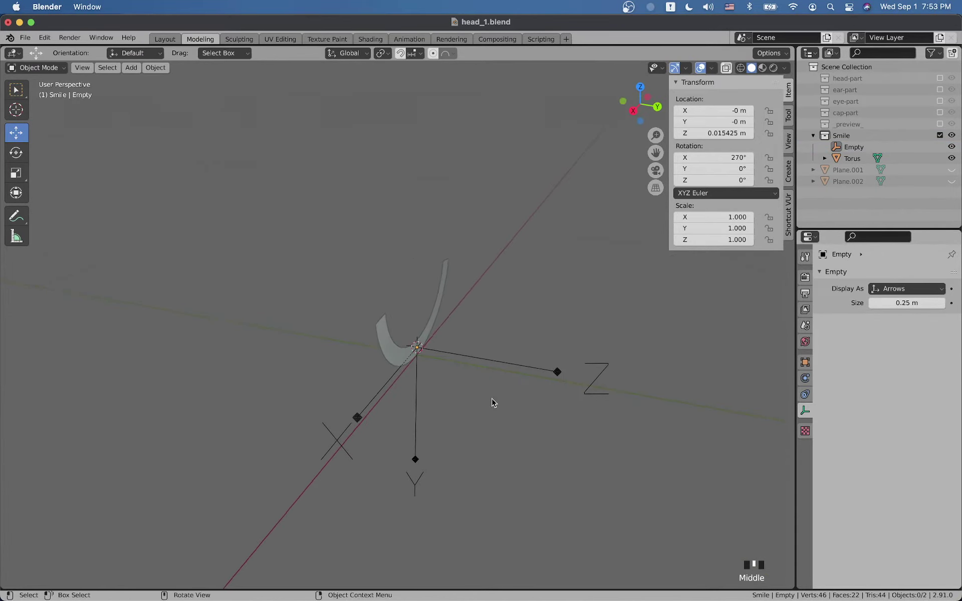
key("ctrl+s")
Step: Deselect everything and snap the 3D cursor to the world origin
left_click(424, 346)
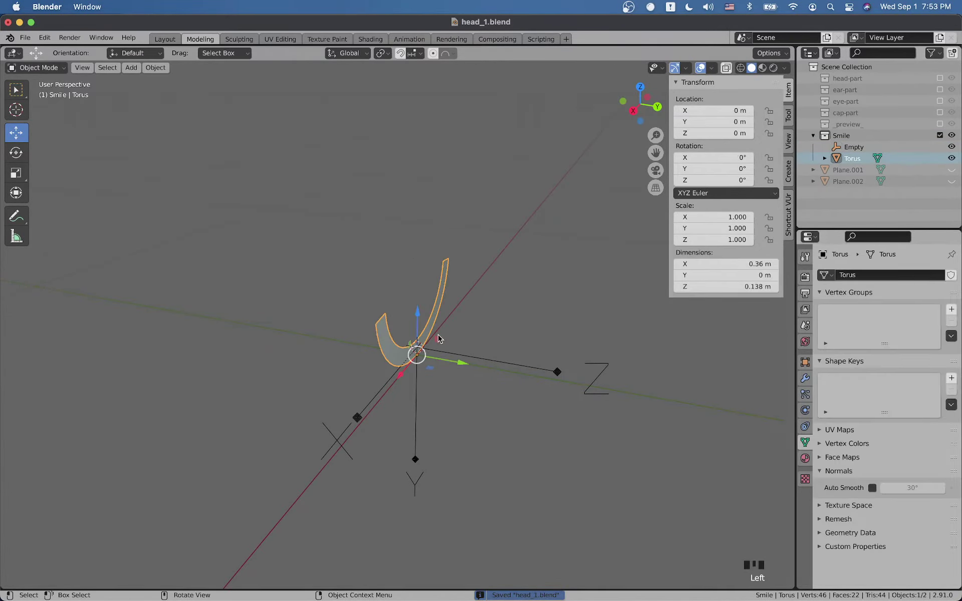
key("alt+a")
key("shift+a")
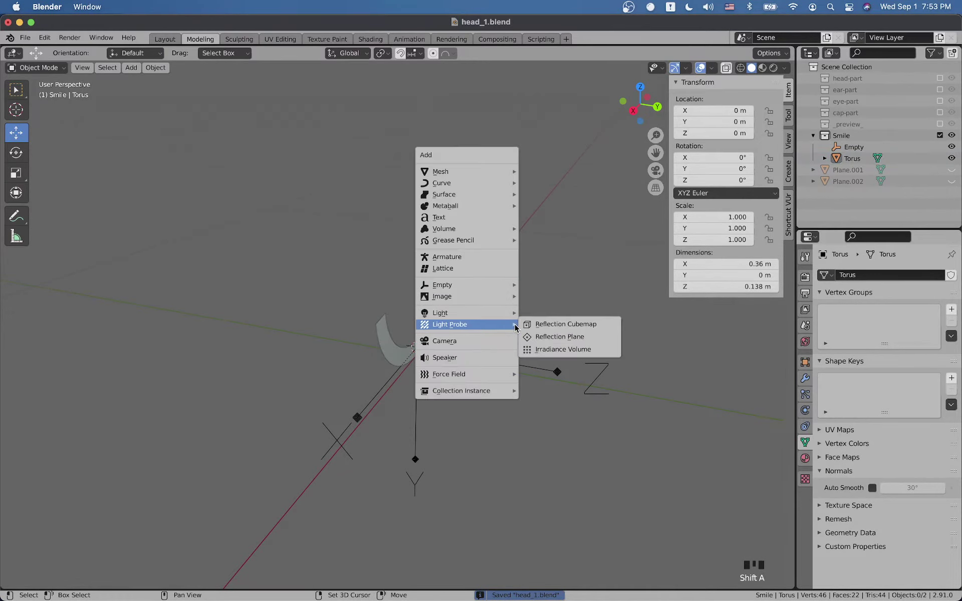
key("shift+a")
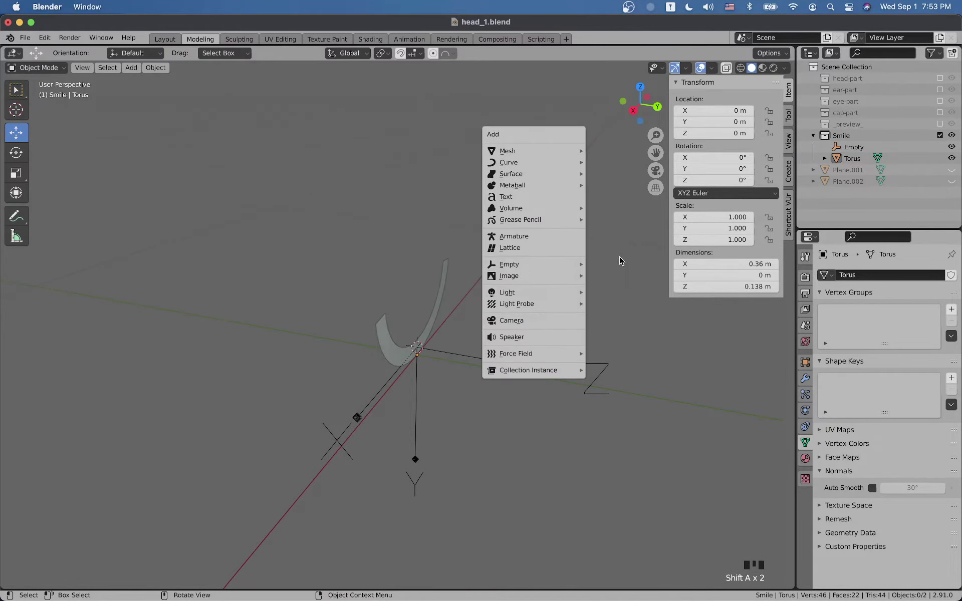
key("shift+s")
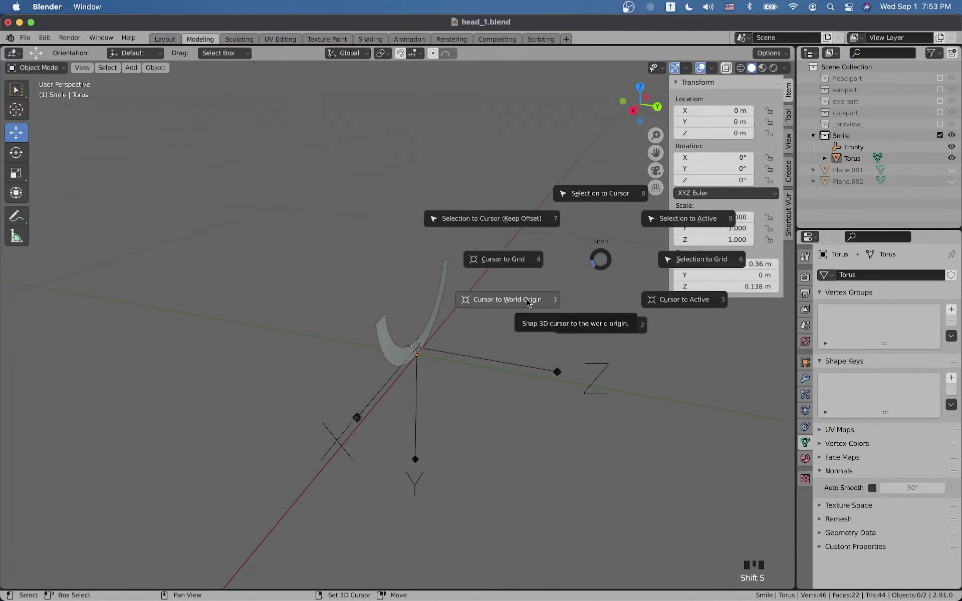
left_click(527, 301)
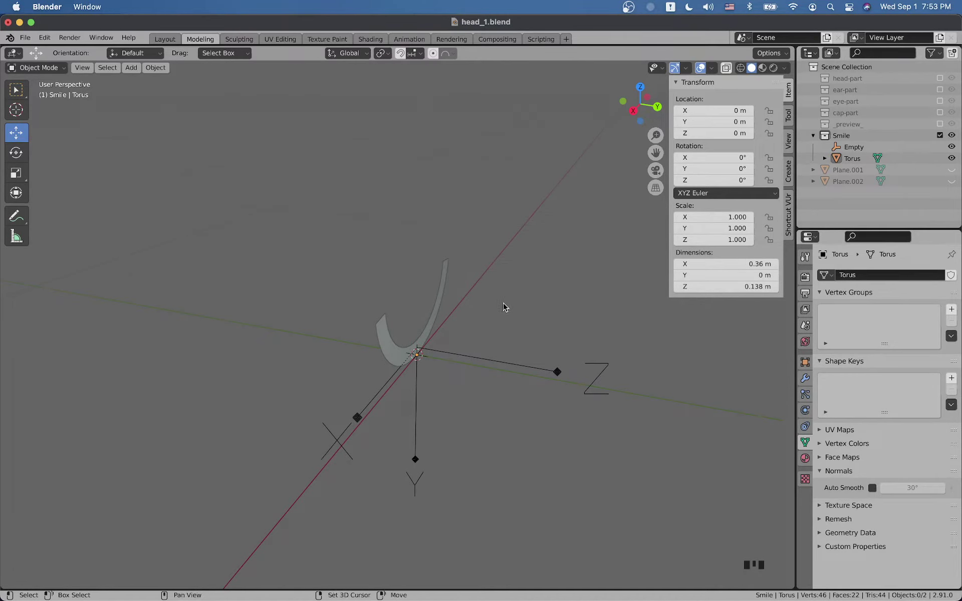
Step: Add a Plain Axes empty at the world origin and rename it Smile
key("shift+a")
mouse_move(504, 306)
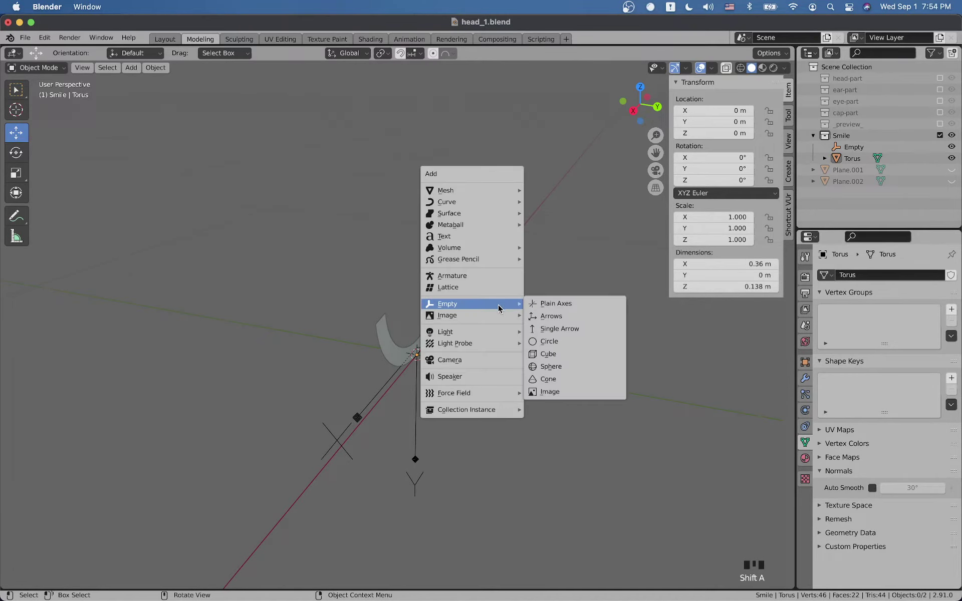
left_click(534, 304)
scroll(534, 307, "down", 2)
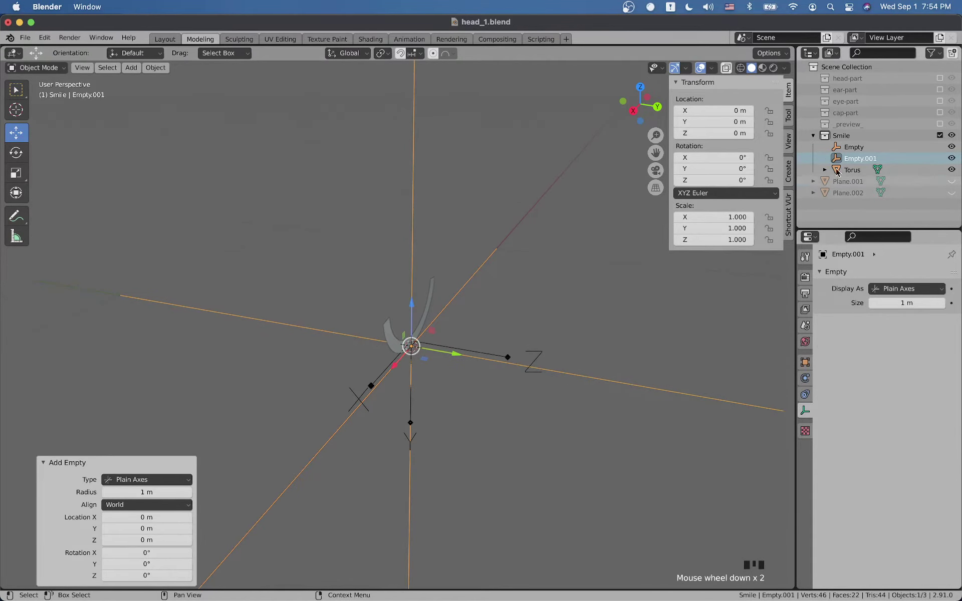
left_click(853, 157)
double_click(853, 157)
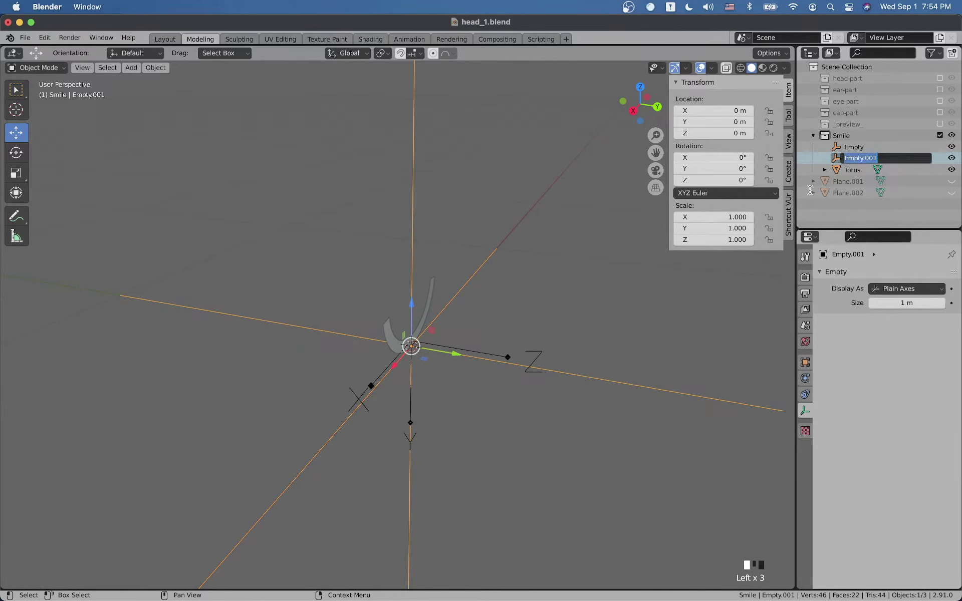
type("Smile")
key("Return")
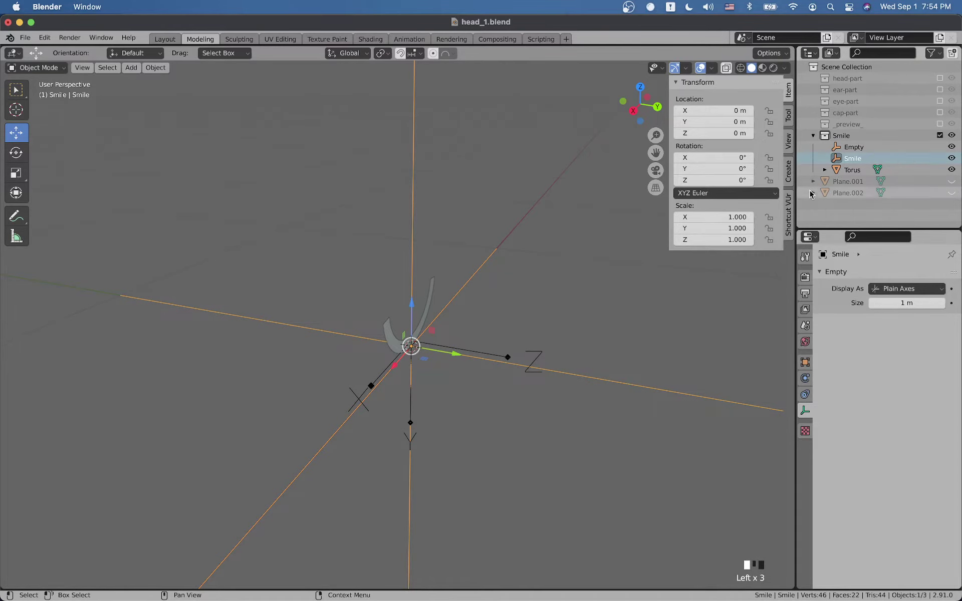
Step: Rename the Arrows empty as anchor
left_click(858, 146)
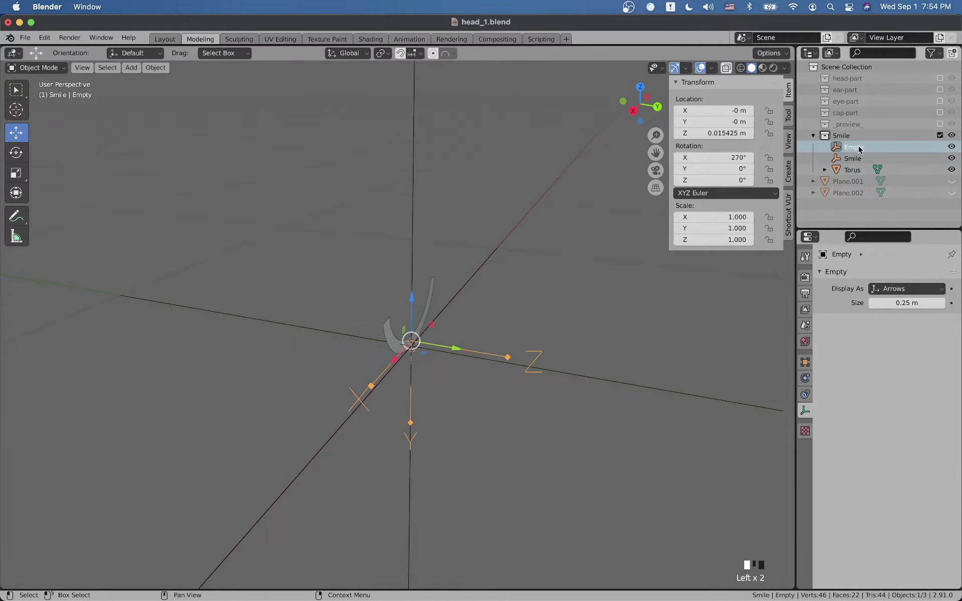
double_click(858, 146)
type("andhor")
key("Return")
Step: Parent the anchor empty and the Torus mesh to the Smile empty using the Object option
left_click(851, 170)
left_click_drag(545, 229, 309, 444)
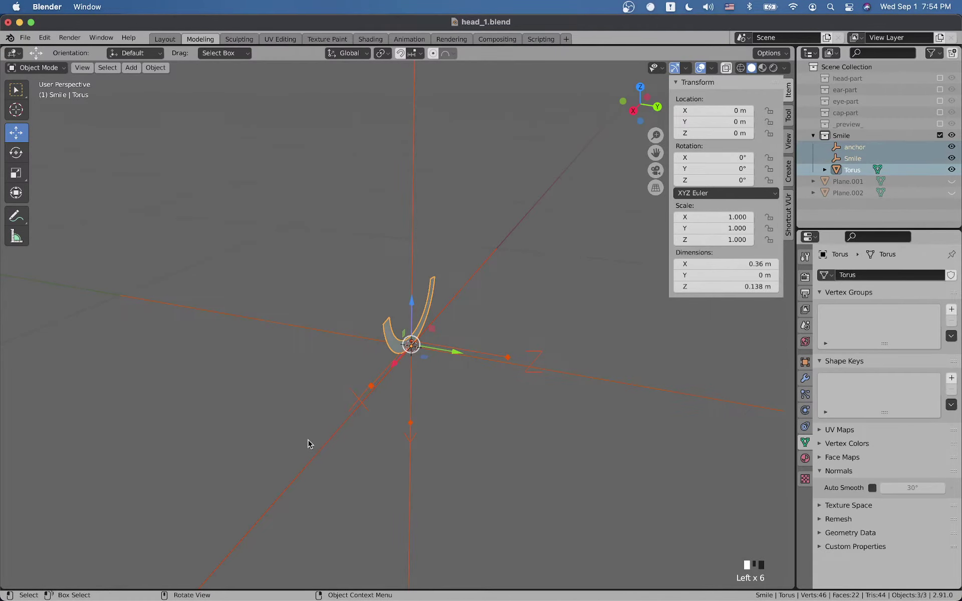
left_click(415, 268)
left_click_drag(503, 217, 315, 447)
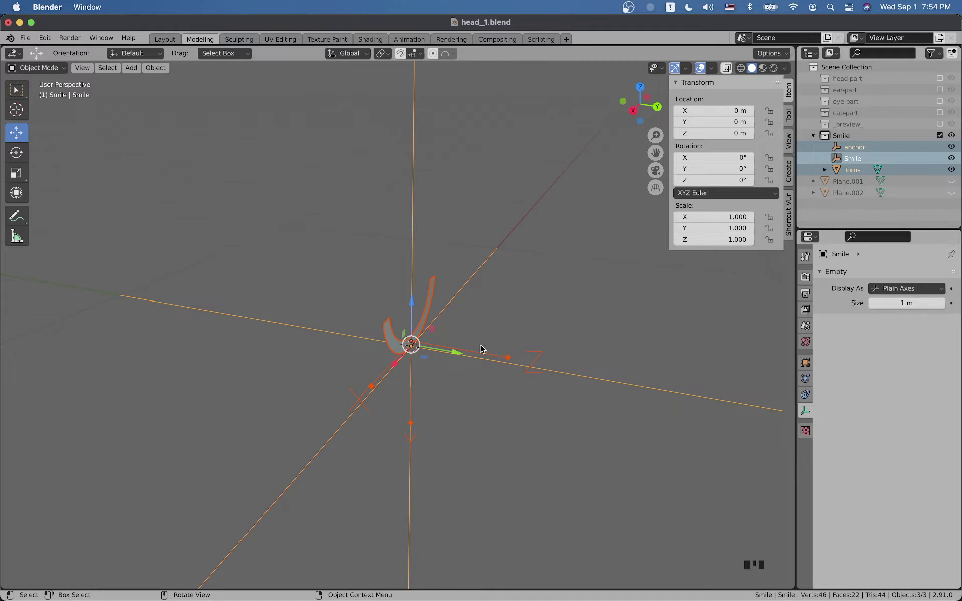
key("ctrl")
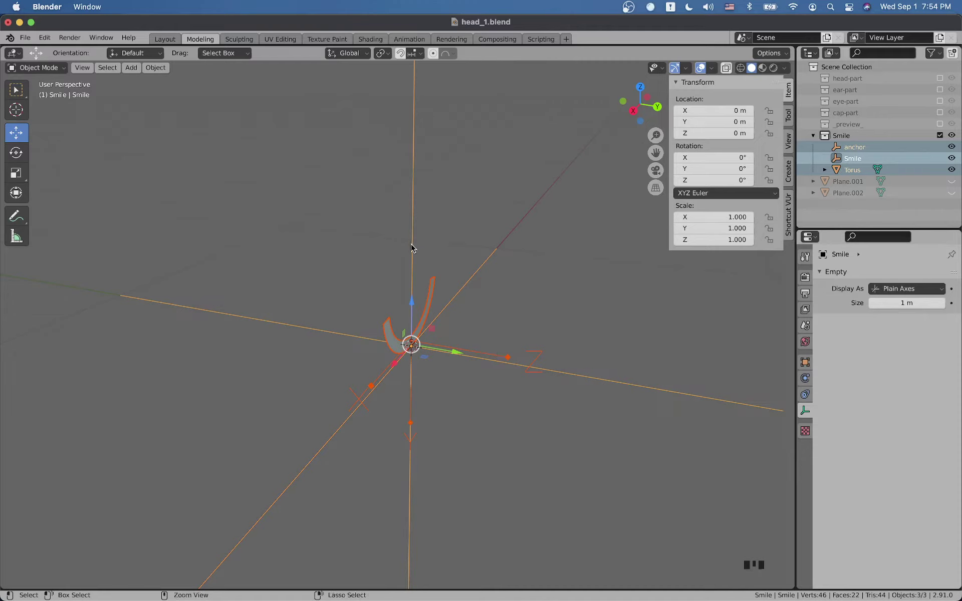
key("ctrl+p")
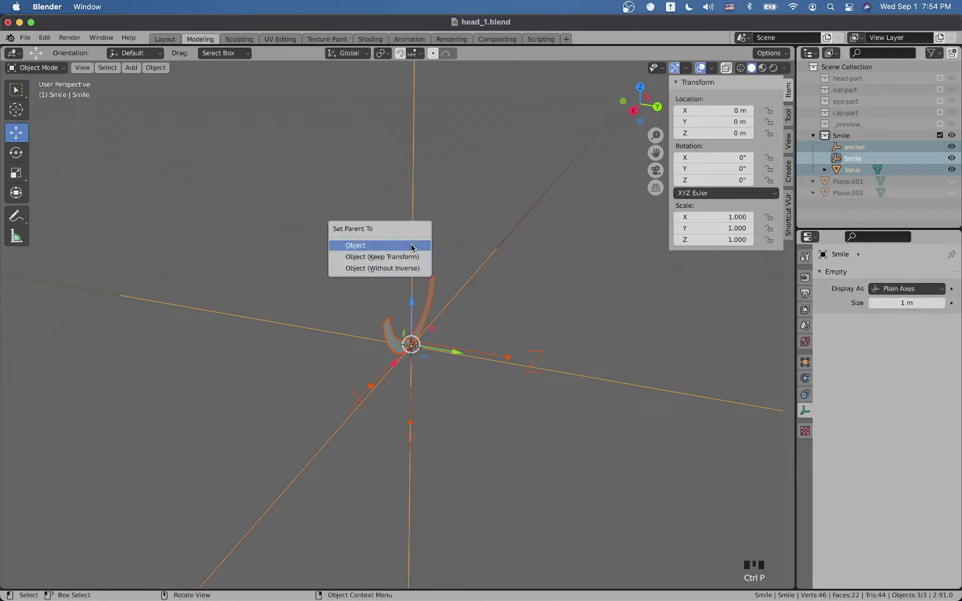
left_click(410, 248)
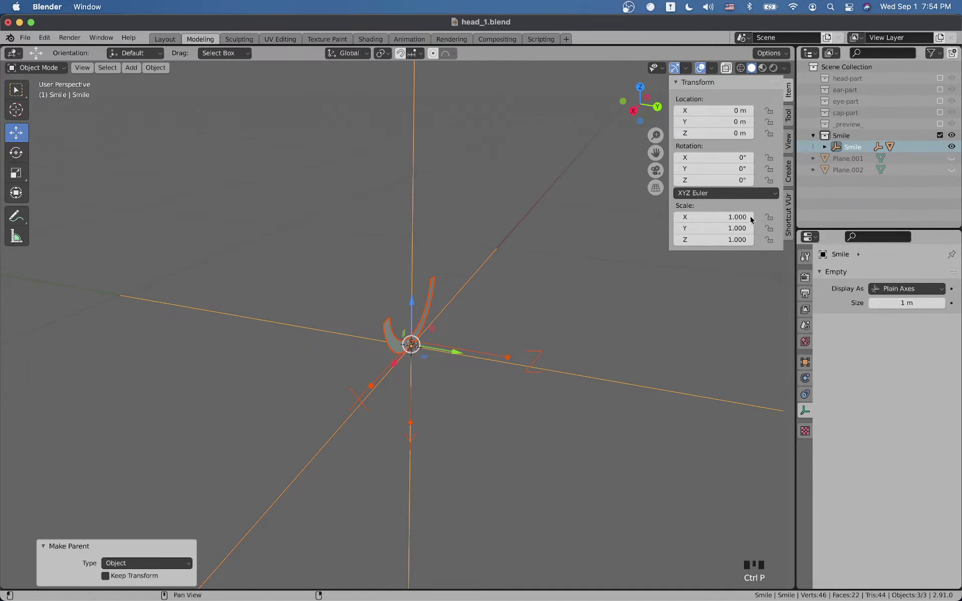
left_click(644, 270)
Step: Rename the Torus mesh under the Smile empty as colorable and save the file
left_click(839, 146)
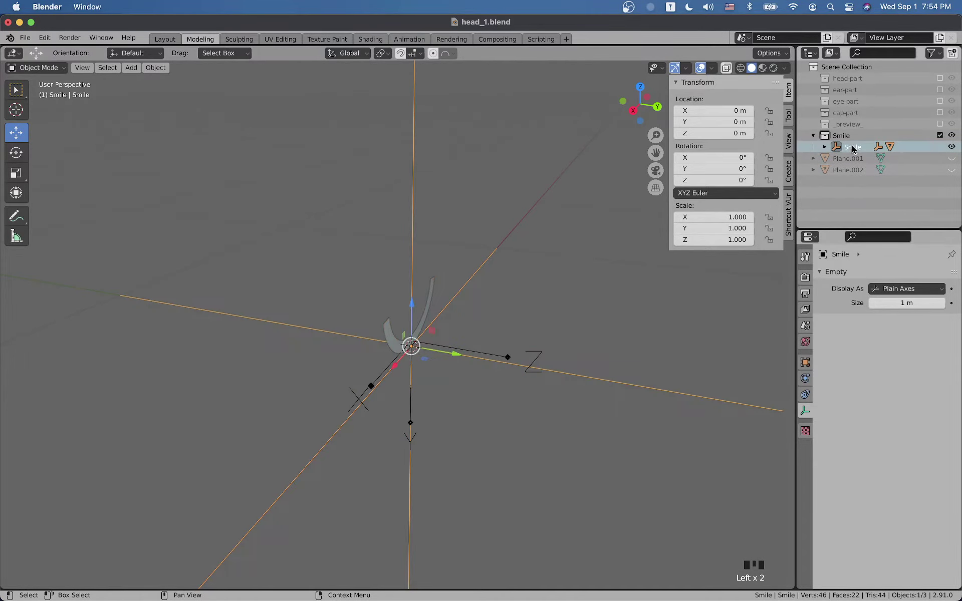
left_click(825, 146)
left_click(866, 170)
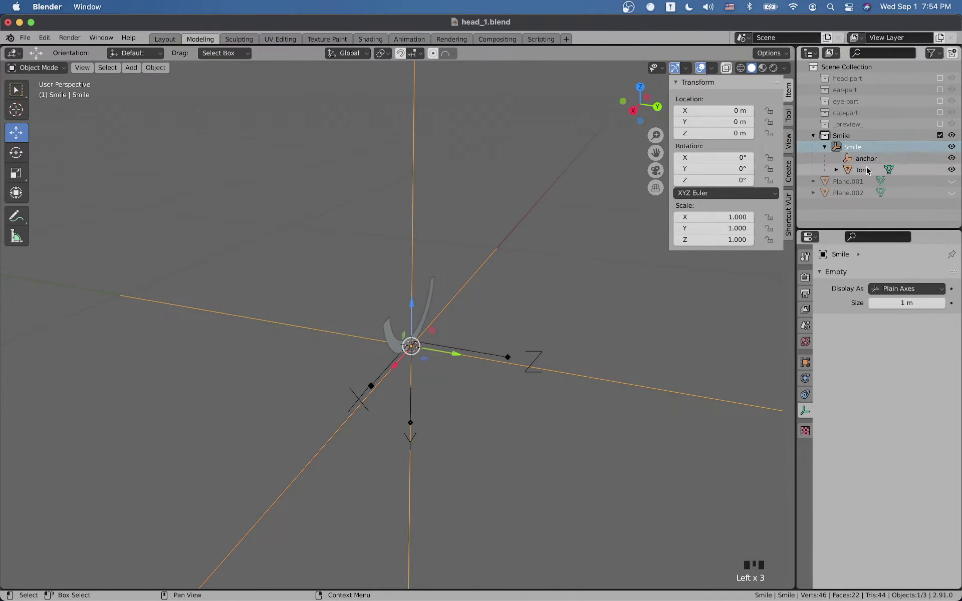
key("Tab")
key("Tab")
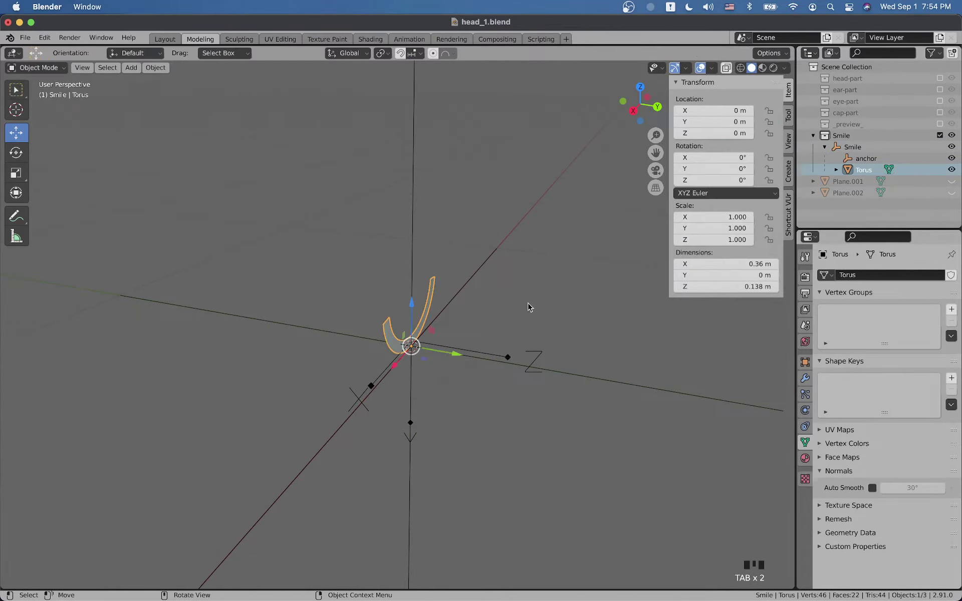
left_click(864, 159)
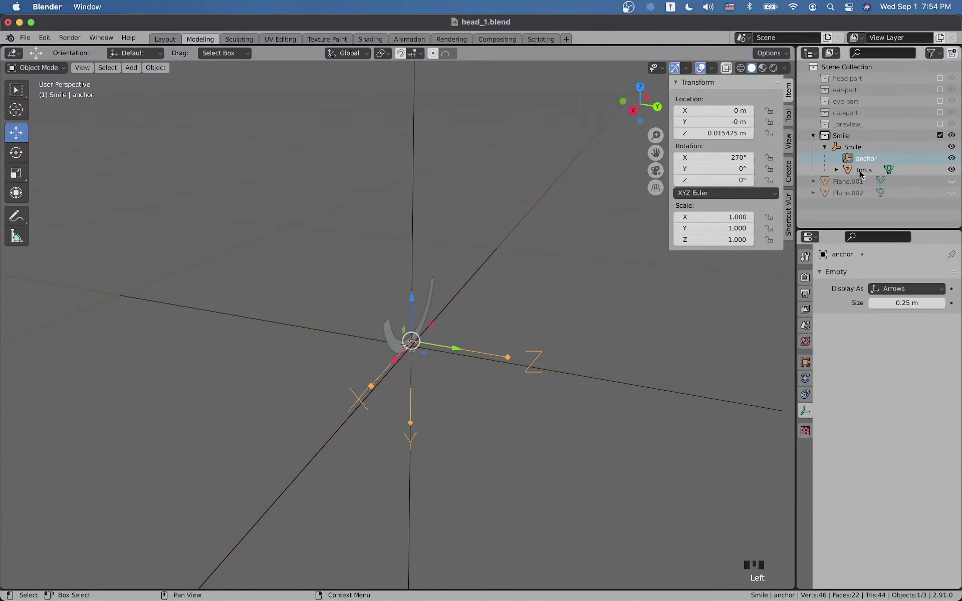
left_click(861, 170)
double_click(865, 171)
type("co")
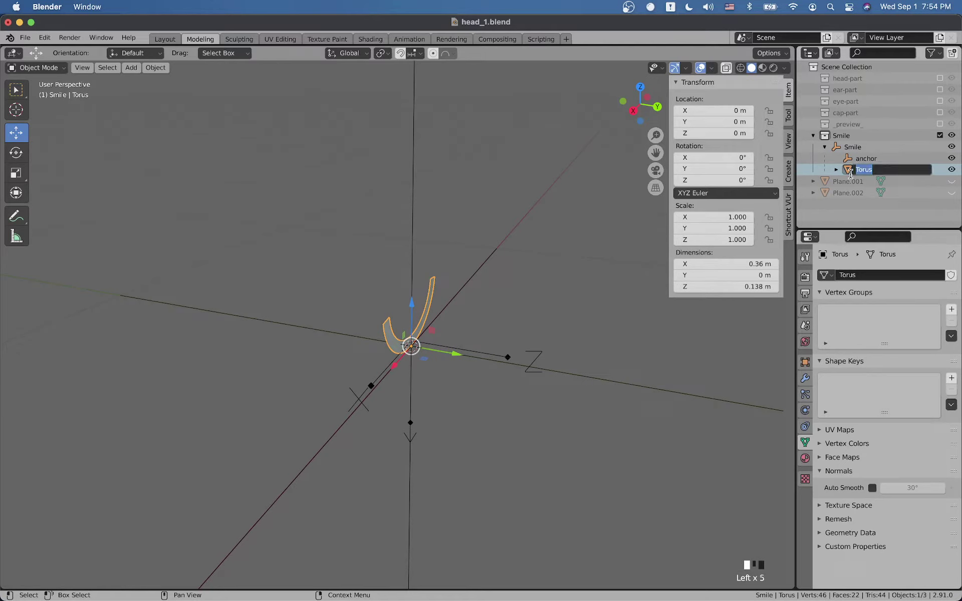
type("lorable")
key("Return")
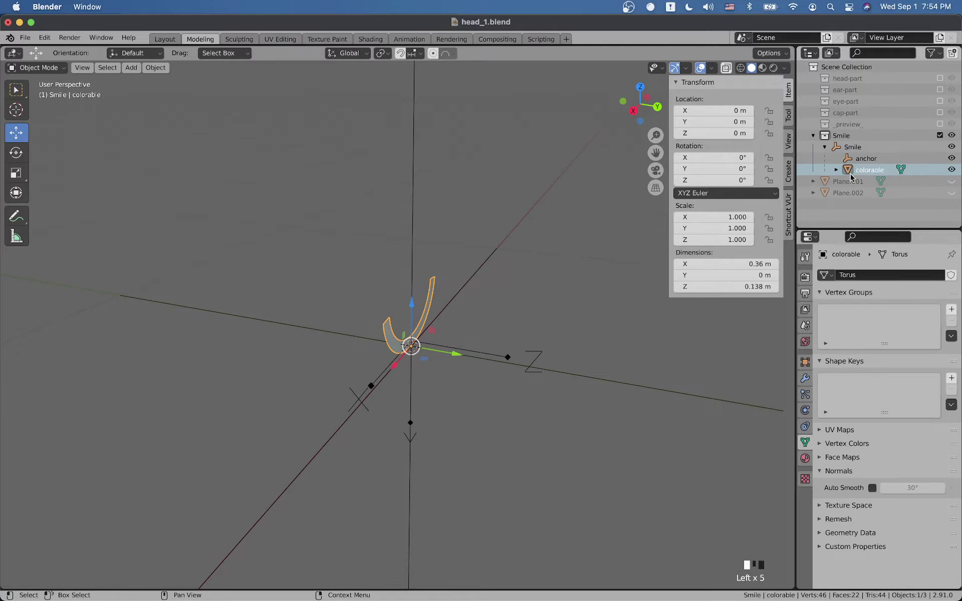
key("ctrl+s")
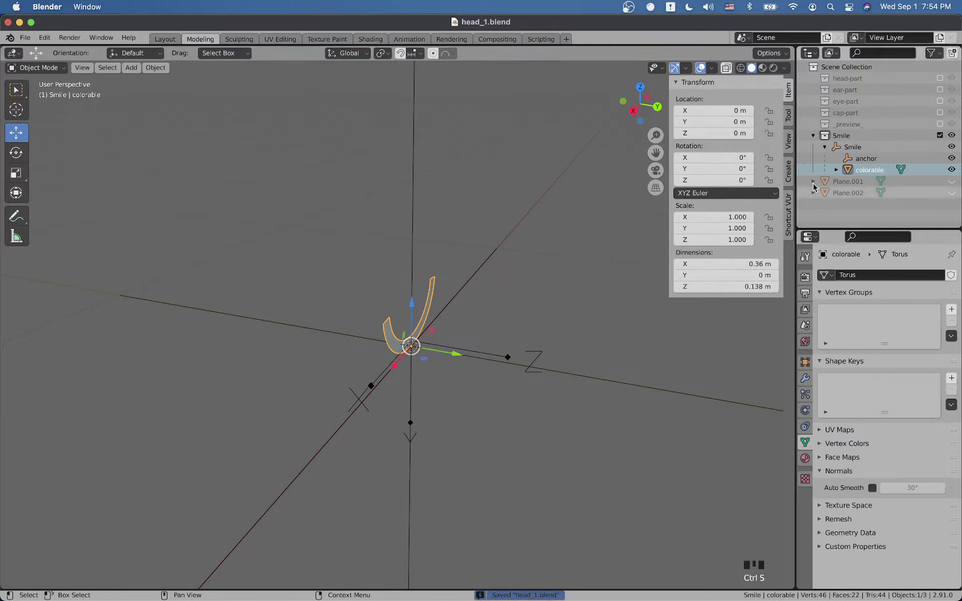
Step: Exclude the Smile collection from the view layer, include the _preview_ collection, and select the head in it
left_click(832, 148)
left_click(825, 147)
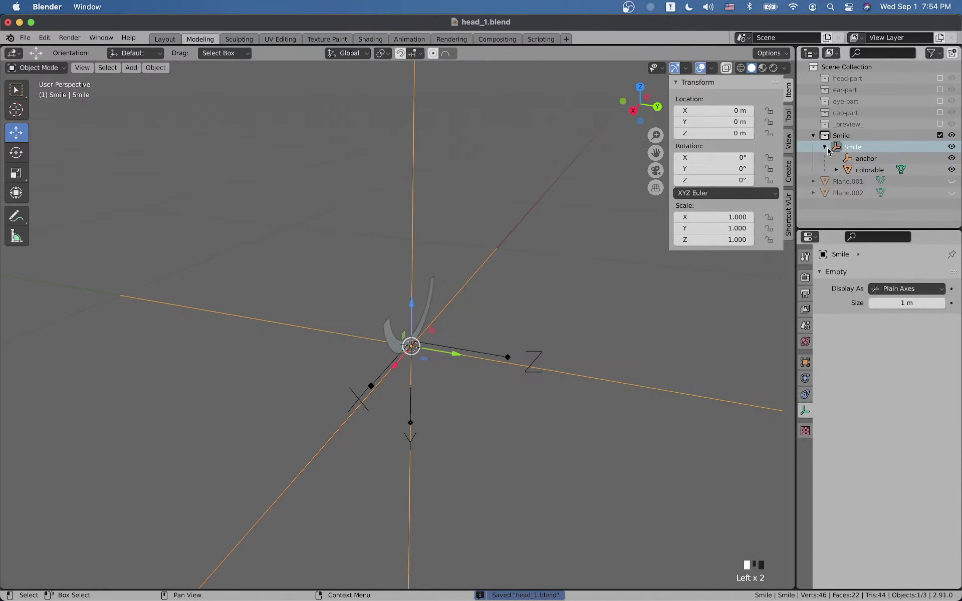
left_click(939, 136)
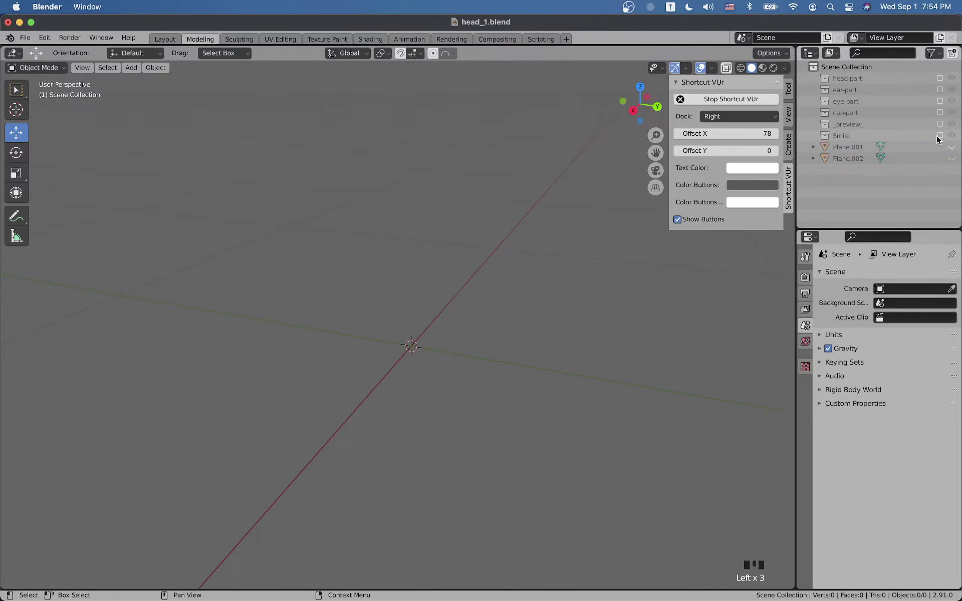
left_click(939, 124)
scroll(586, 325, "down", 3)
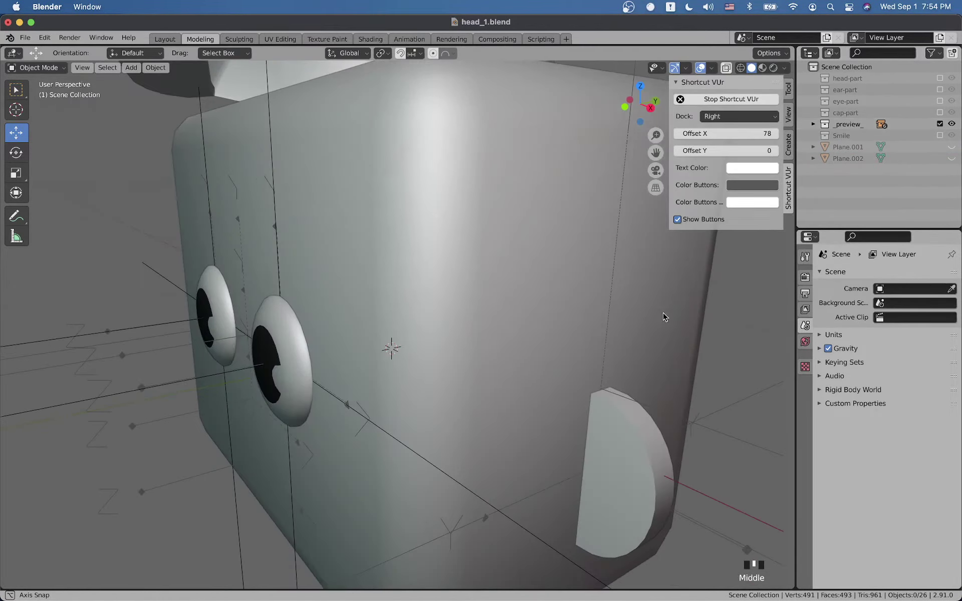
left_click(380, 352)
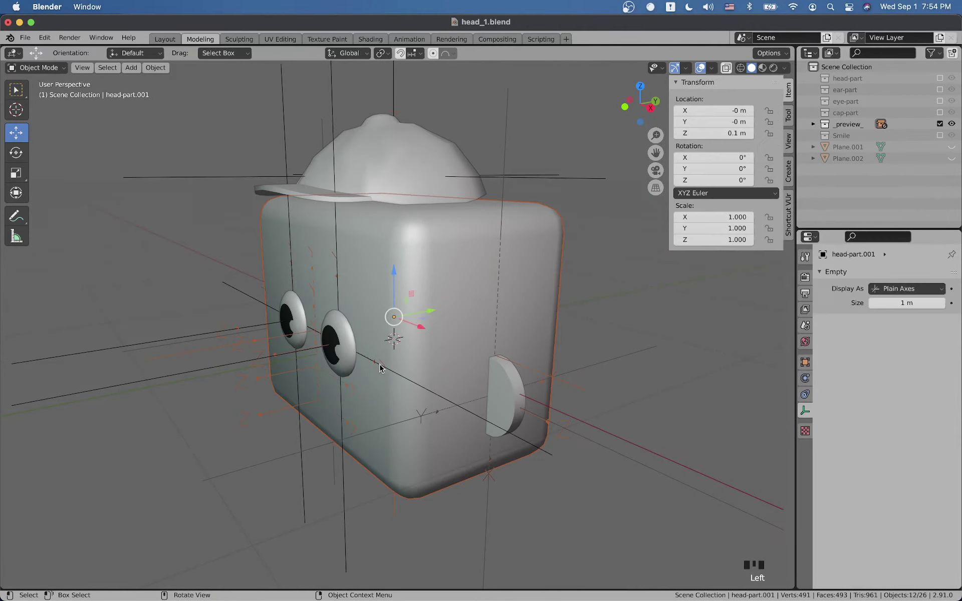
Step: Add a collection instance of the Smile collection to the preview scene
middle_click_drag(371, 421, 438, 405, "shift")
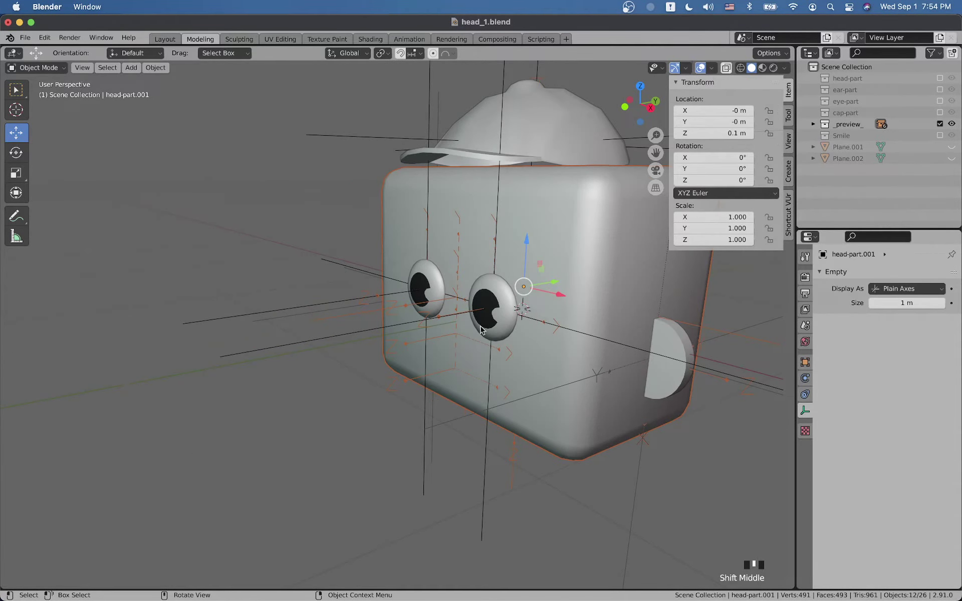
key("shift+a")
mouse_move(496, 268)
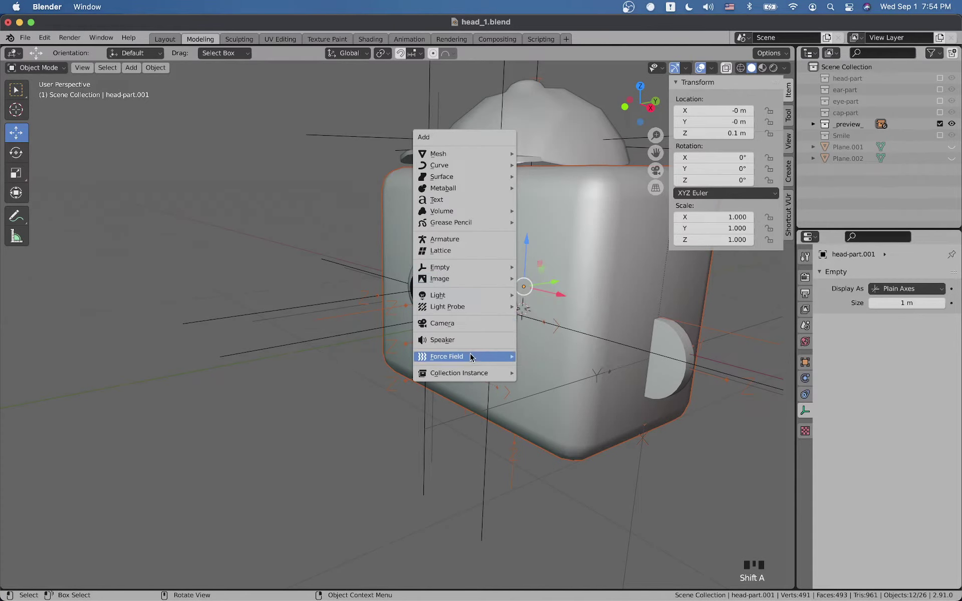
mouse_move(496, 373)
left_click(551, 435)
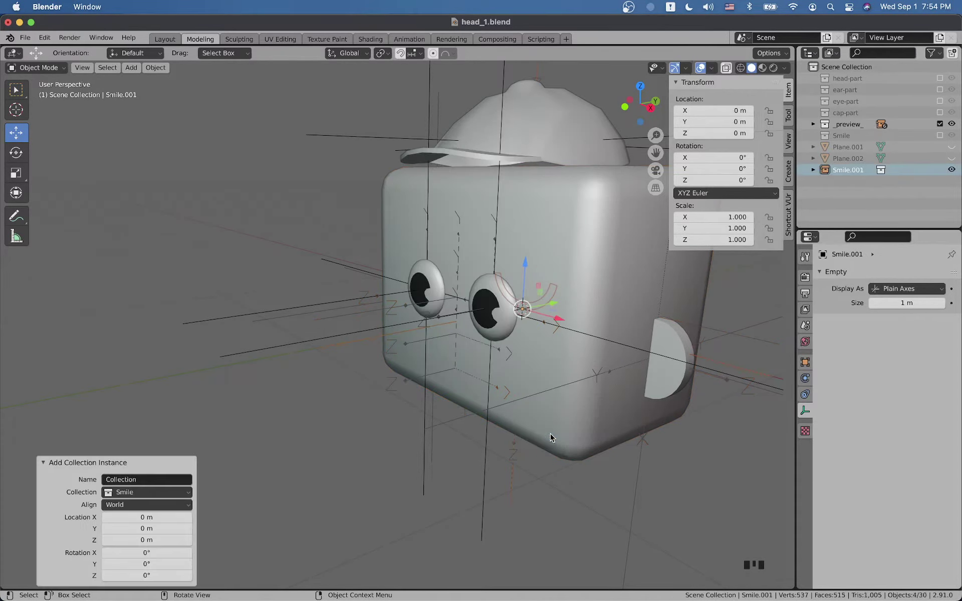
Step: Move the smile instance forward along the Y axis to about -0.73 m, in front of the head's face
middle_click_drag(459, 410, 441, 419)
middle_click_drag(473, 388, 560, 404)
key("g")
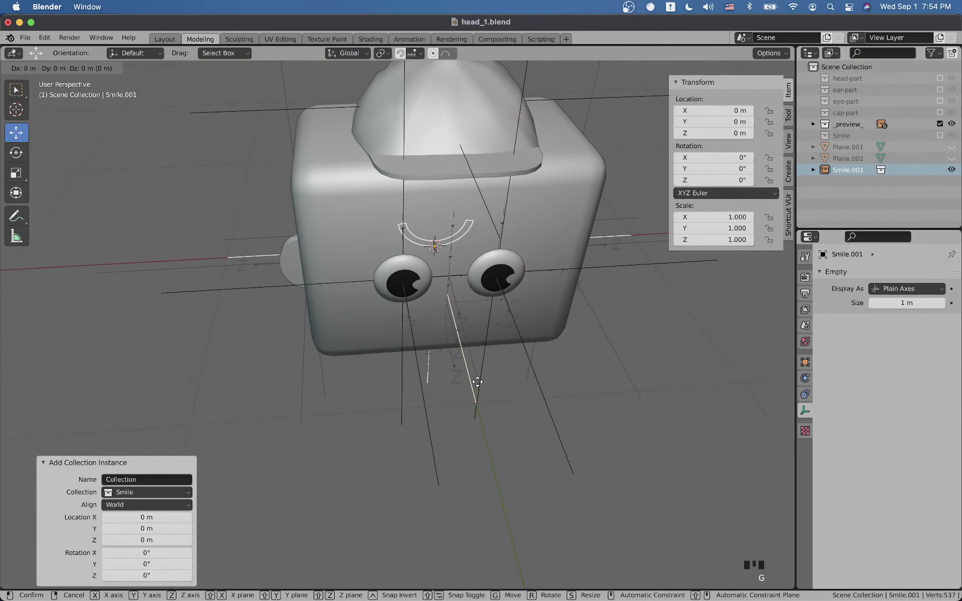
key("y")
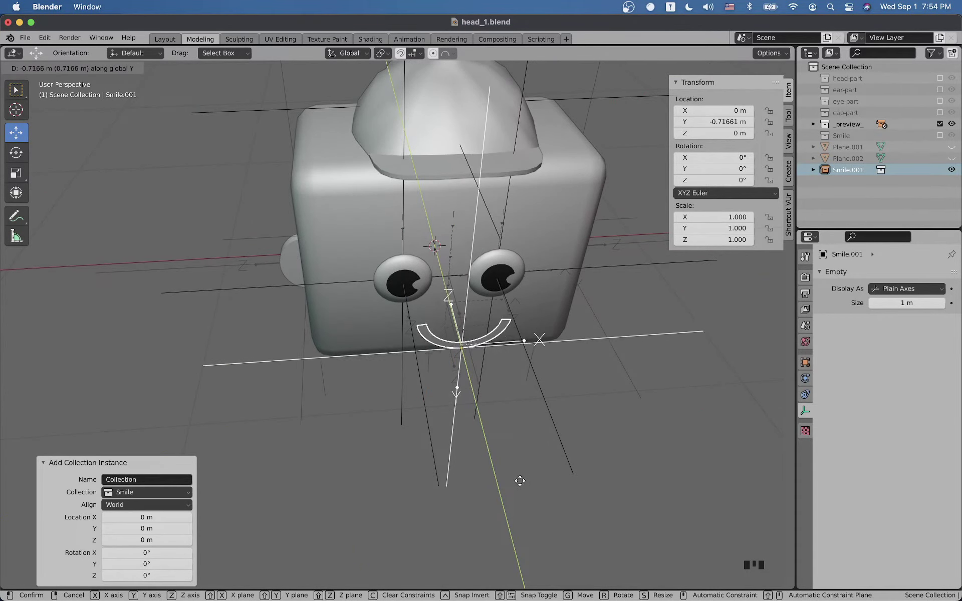
left_click(506, 464)
Step: Lower the smile instance along the Z axis to about -0.22 m, below the eyes
middle_click_drag(507, 463, 433, 433)
scroll(430, 428, "up", 5)
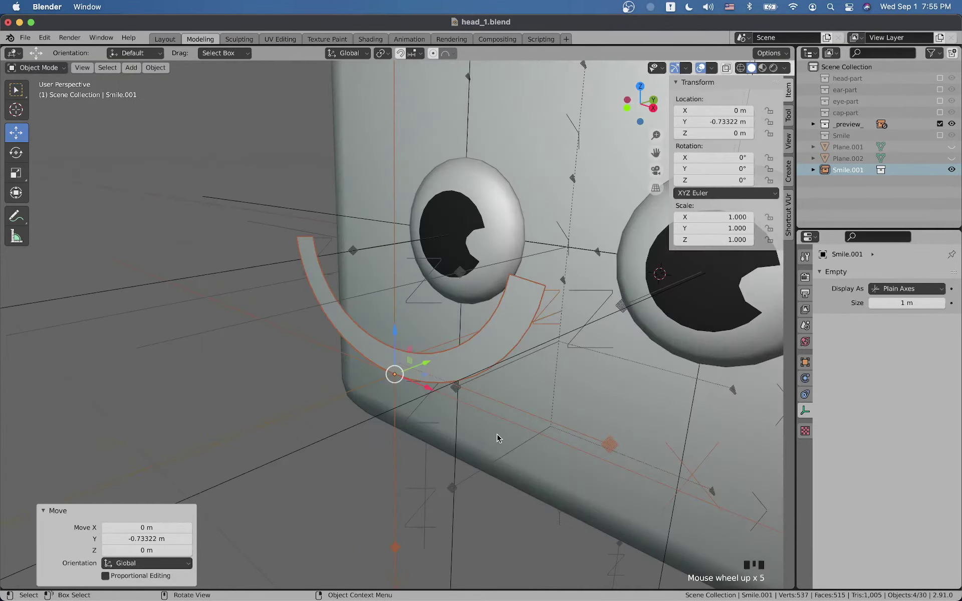
middle_click_drag(497, 435, 403, 356, "shift")
middle_click_drag(461, 381, 312, 354)
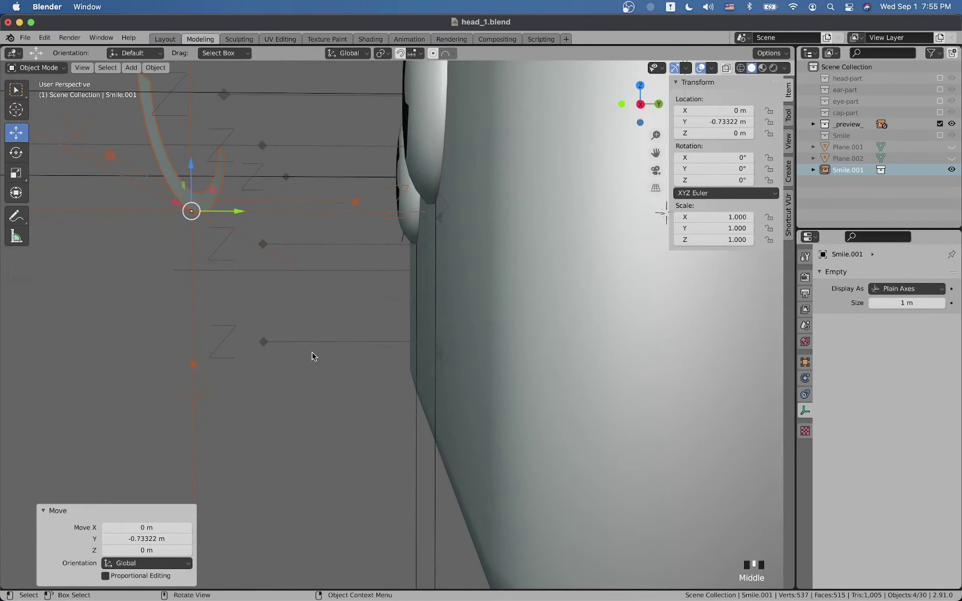
key("g")
key("z")
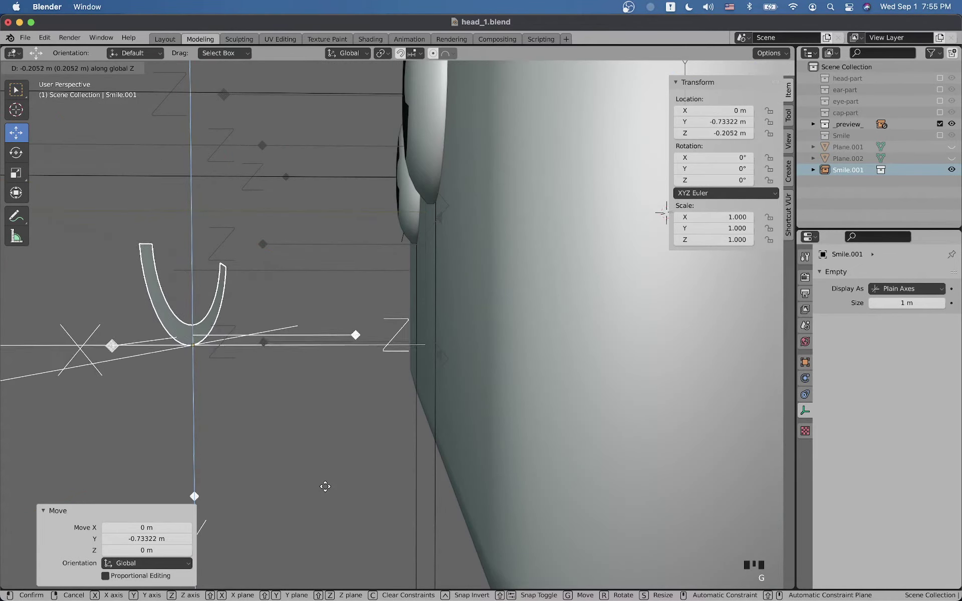
left_click(326, 495)
Step: Move the smile instance back along the Y axis to about -0.36 m, against the head's front face
middle_click_drag(318, 434, 434, 432)
left_click(480, 423)
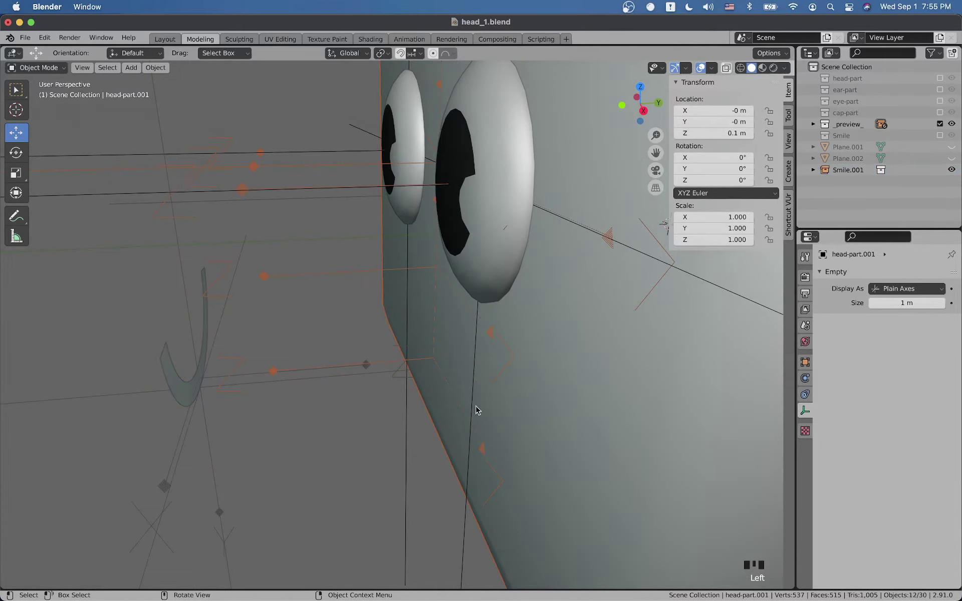
left_click(261, 379)
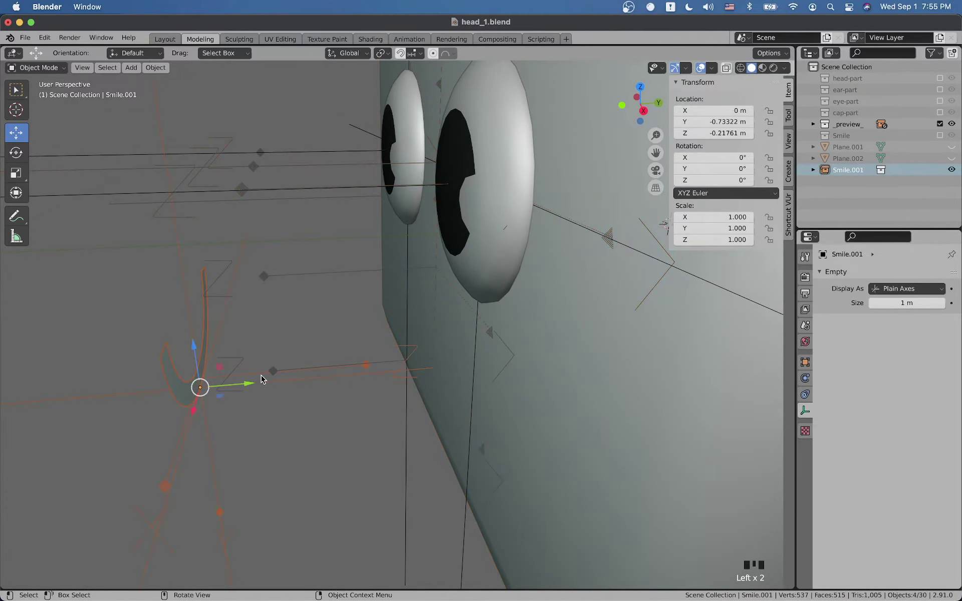
left_click(279, 376)
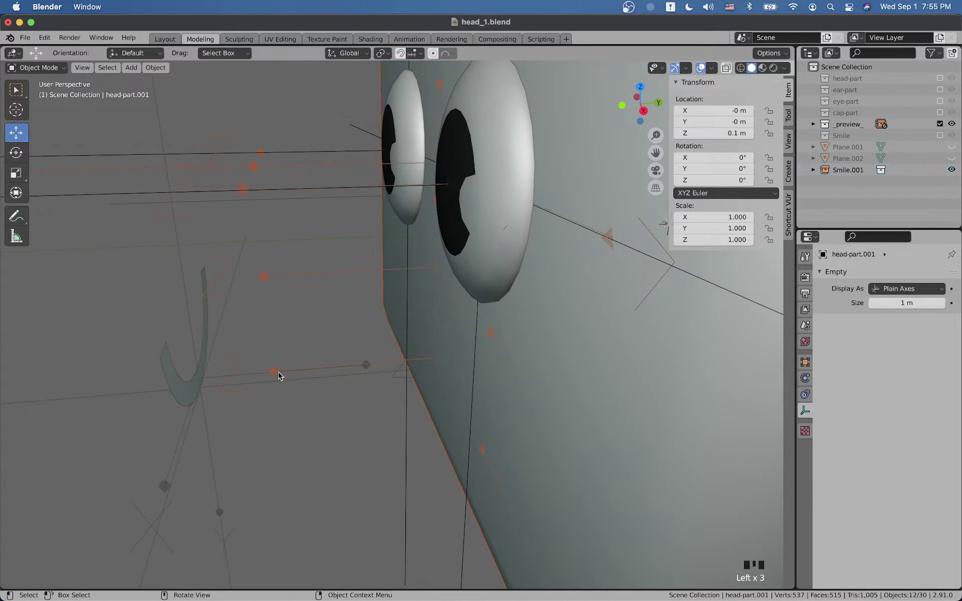
left_click(203, 390)
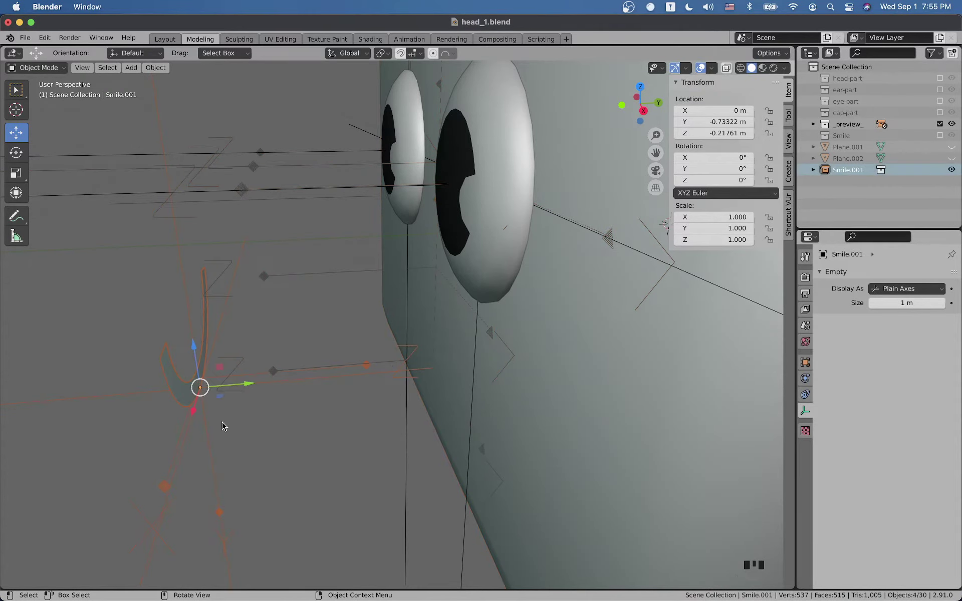
key("g")
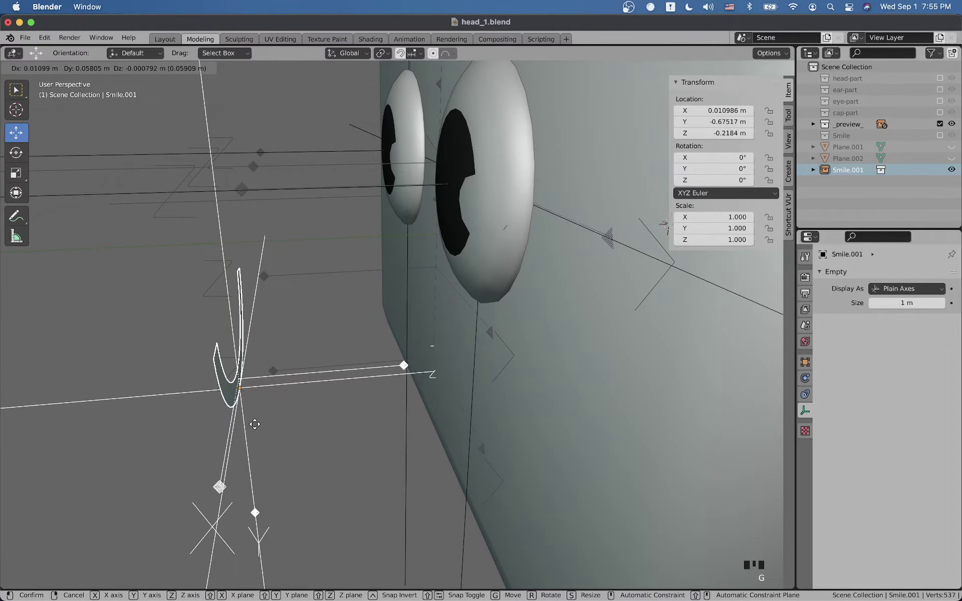
key("y")
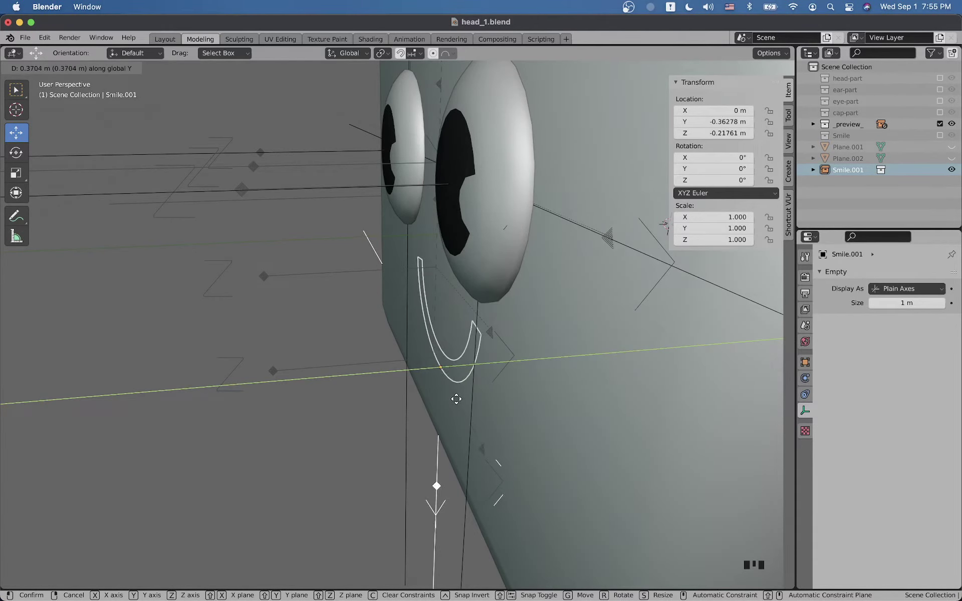
left_click(454, 398)
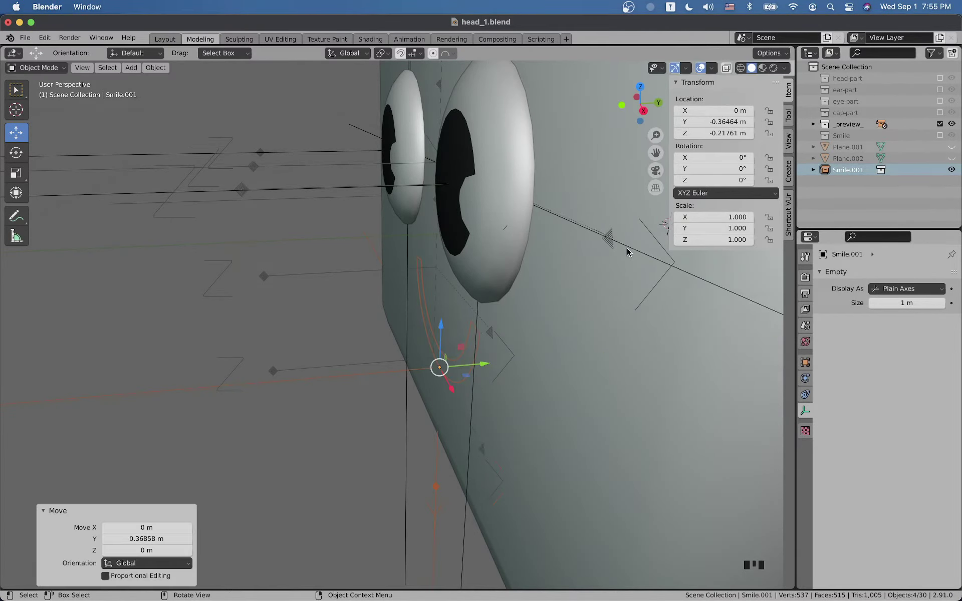
Step: Set the smile instance's Y location to -0.35 m
left_click(708, 122)
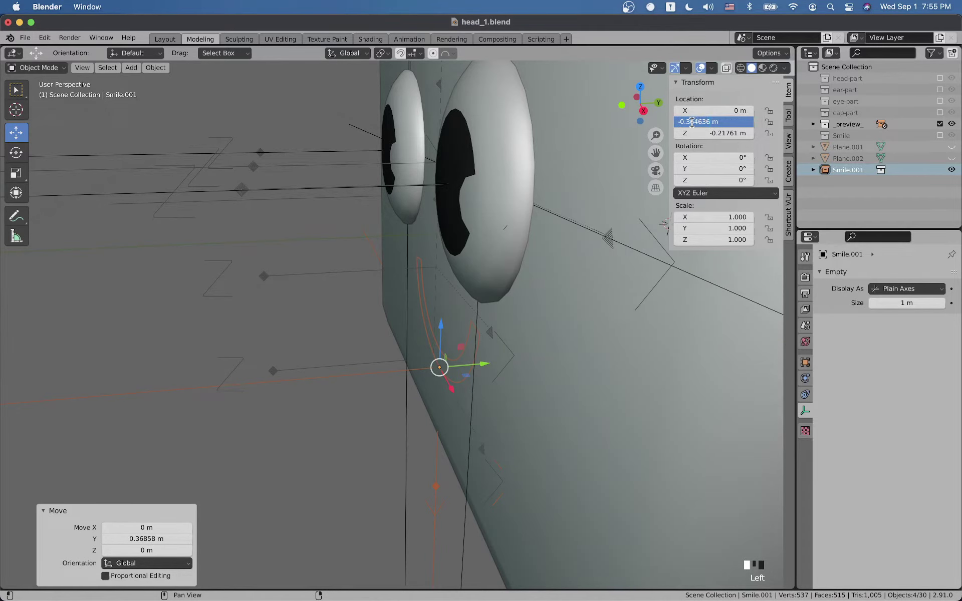
type("-0.35")
key("Return")
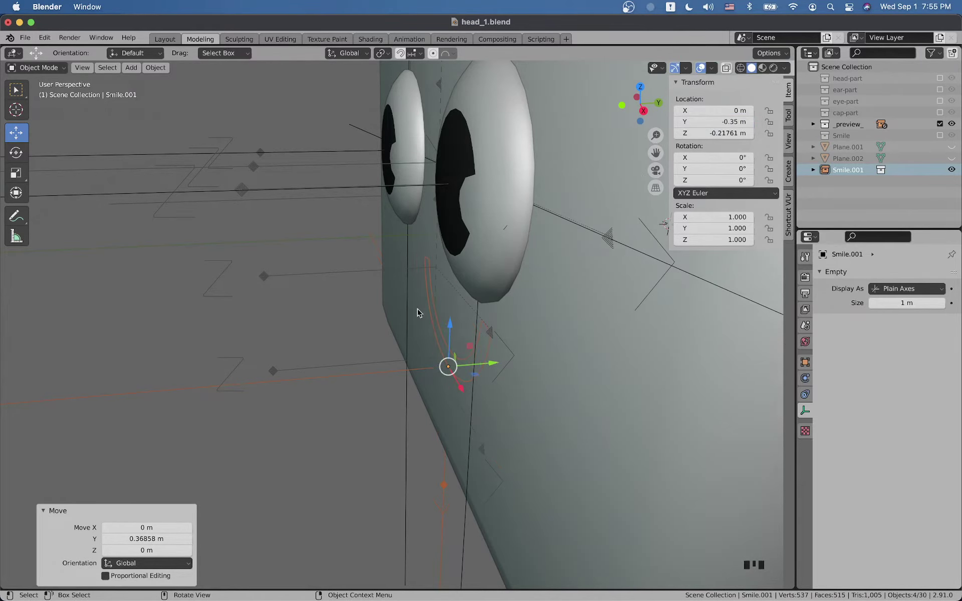
middle_click_drag(455, 284, 524, 296)
Step: Step the smile instance's Y location to -0.38 m and fine-tune it to -0.375 m
left_click(750, 121)
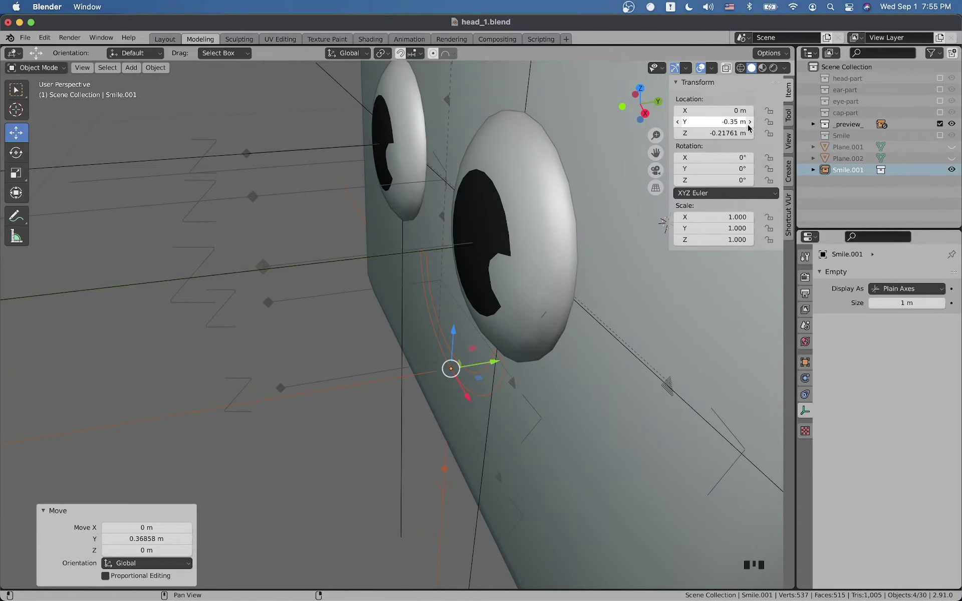
left_click(679, 122)
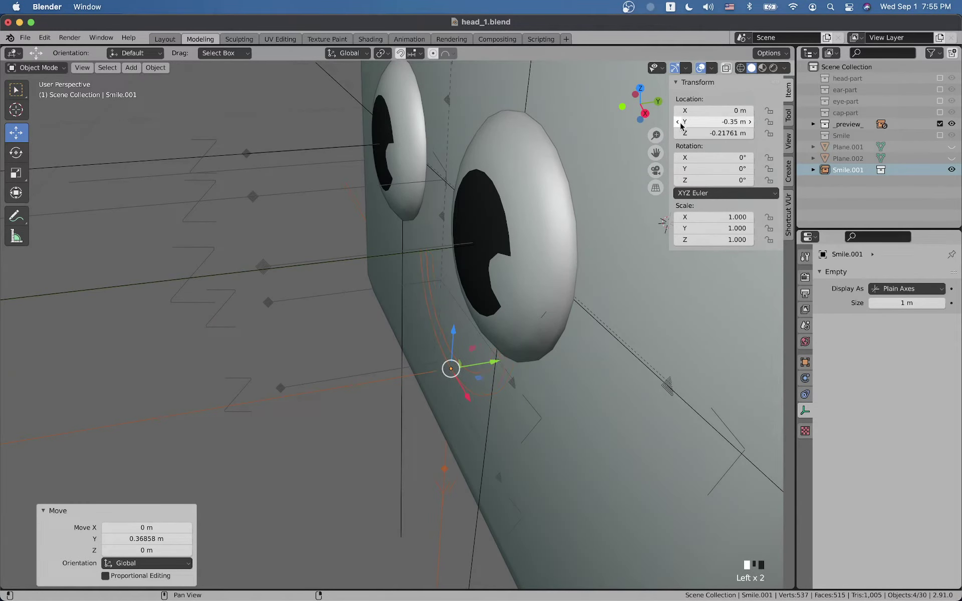
left_click(679, 123)
left_click(679, 122)
left_click(679, 122)
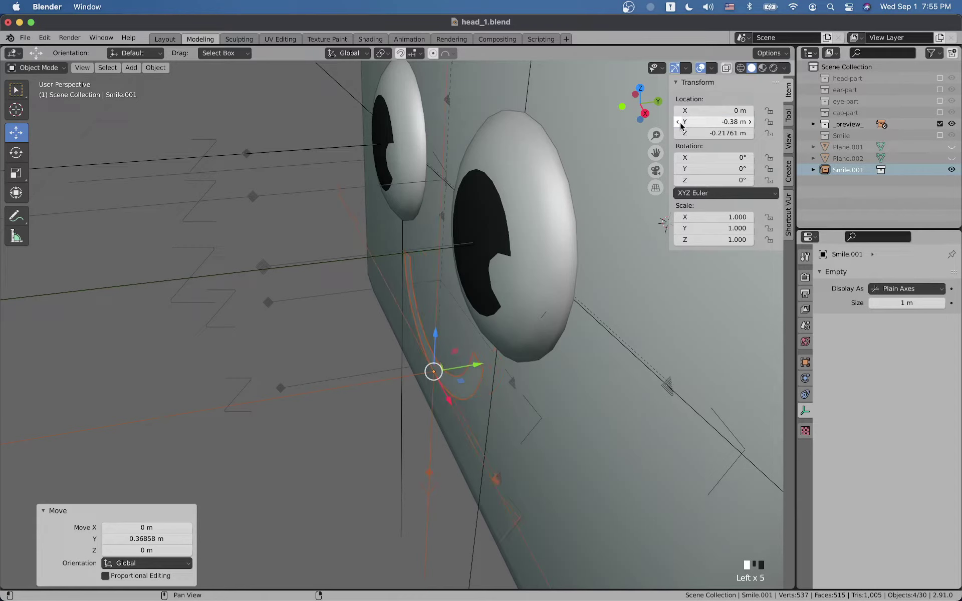
left_click(695, 122)
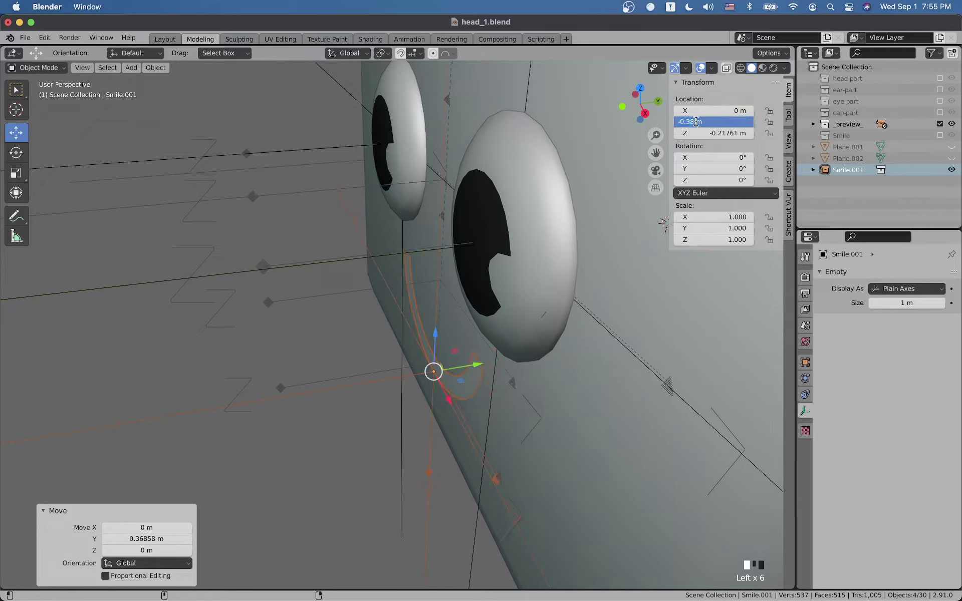
type("-0.375")
key("Return")
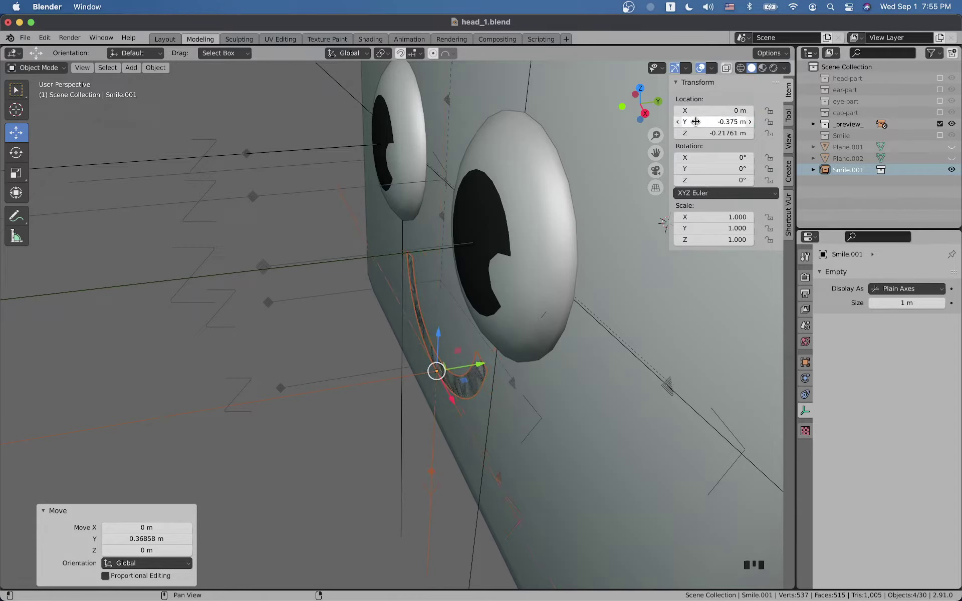
Step: Examine up close how the flat smile mesh meets the head's front surface
scroll(455, 280, "down", 2)
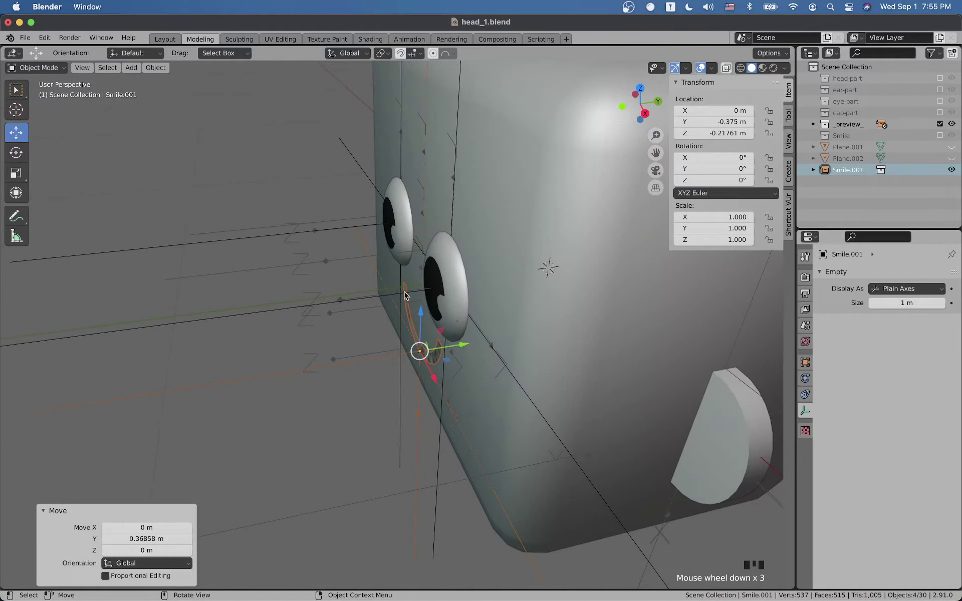
middle_click_drag(455, 283, 452, 330)
scroll(478, 312, "up", 3)
scroll(512, 320, "up", 1)
scroll(514, 320, "down", 1)
scroll(504, 317, "down", 2)
scroll(452, 330, "down", 1)
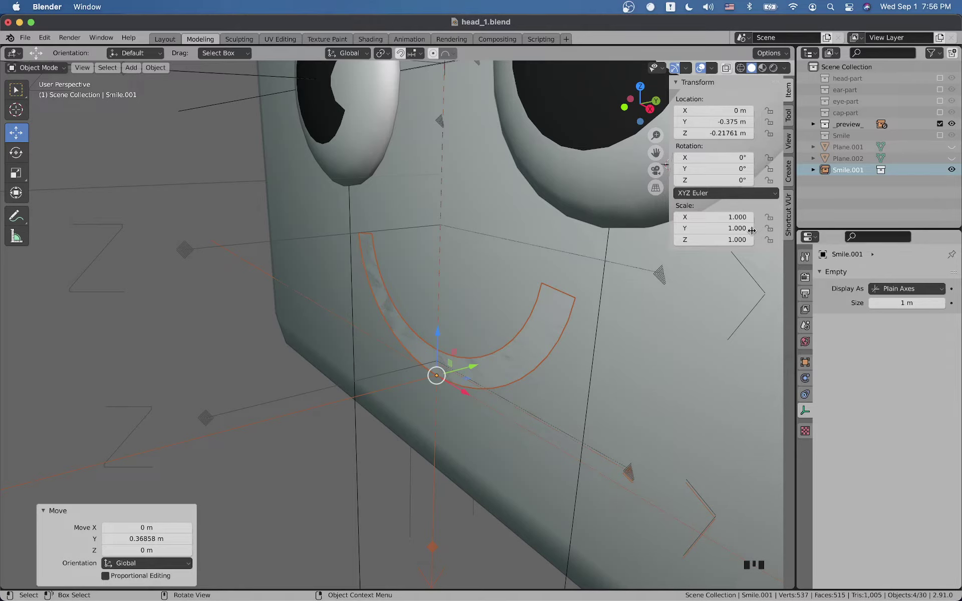
key("alt+Tab")
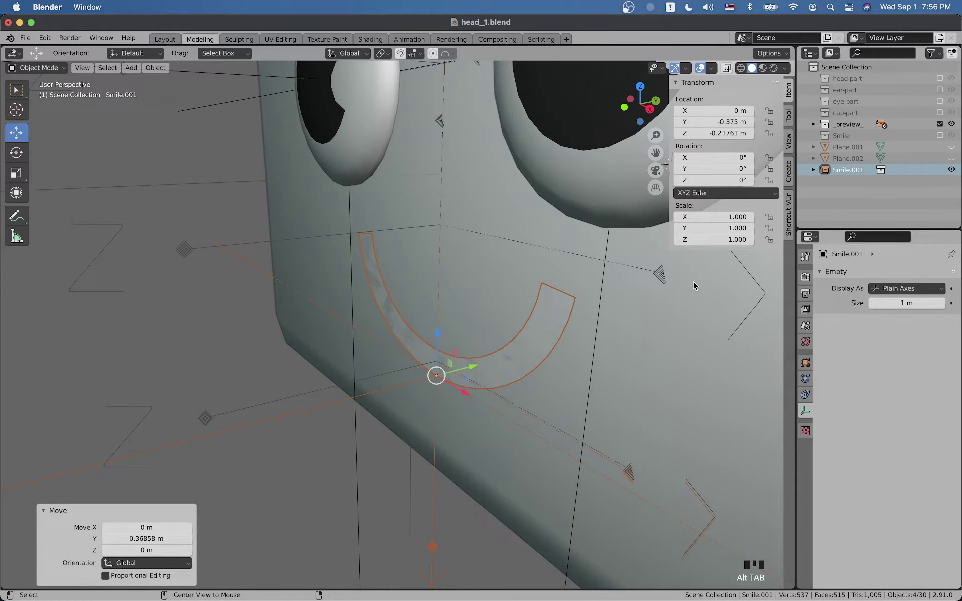
left_click(317, 350)
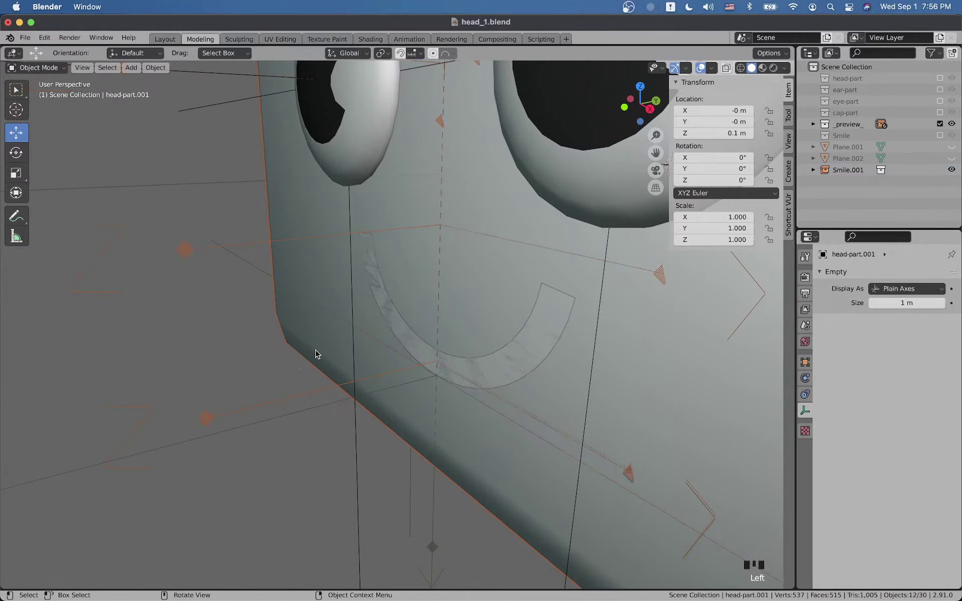
left_click(294, 365)
Step: Switch to the PolyUp page in Safari and open the youcubed Shapes set of the Basic Shapes parts
key("super+Tab")
key("super+Tab")
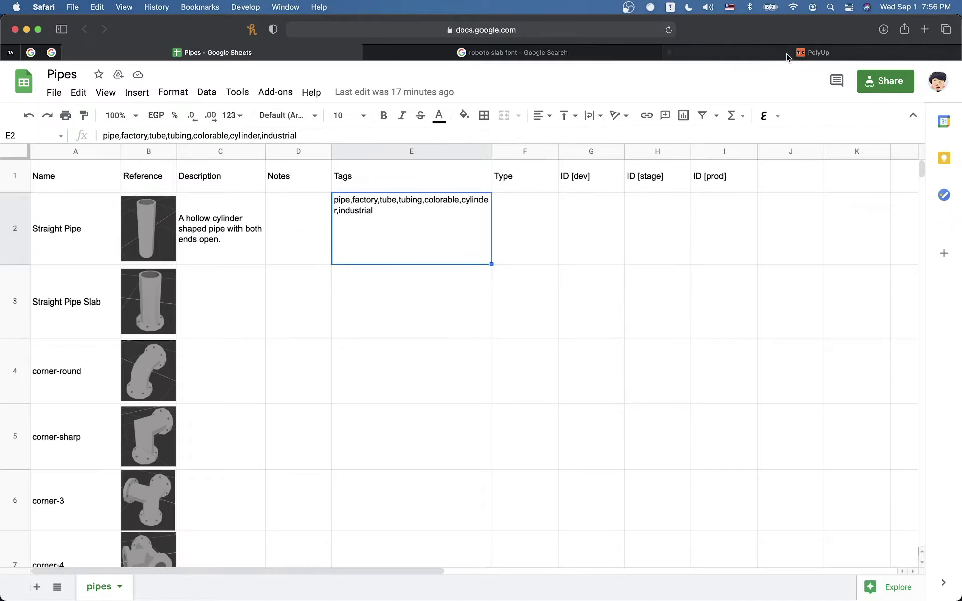
left_click(771, 53)
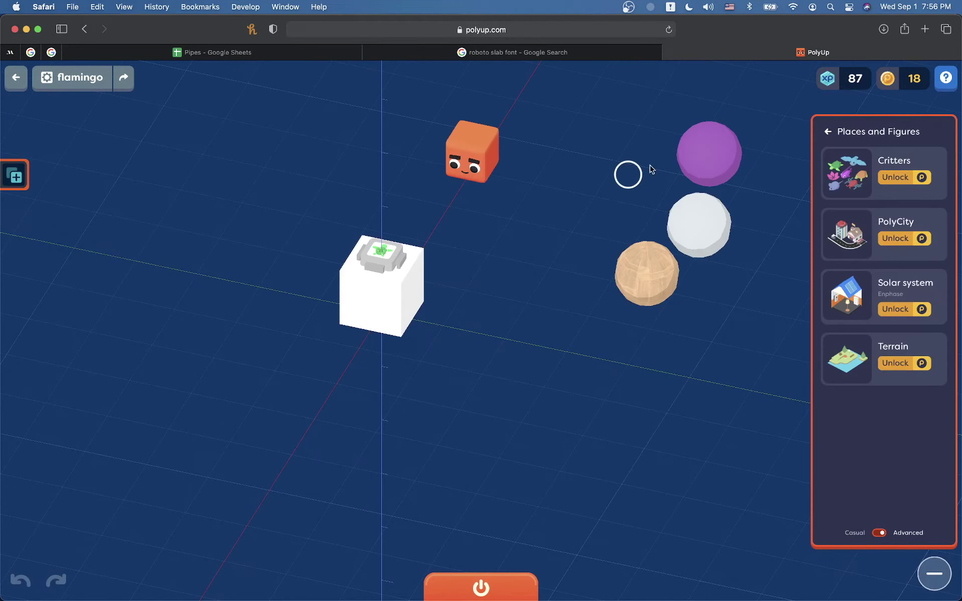
left_click(828, 132)
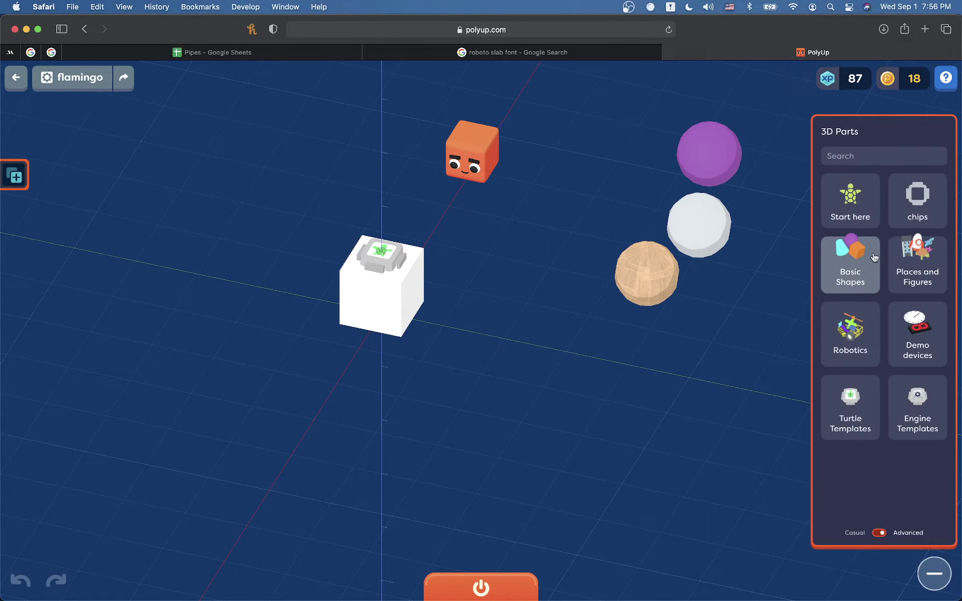
left_click(872, 277)
left_click(853, 181)
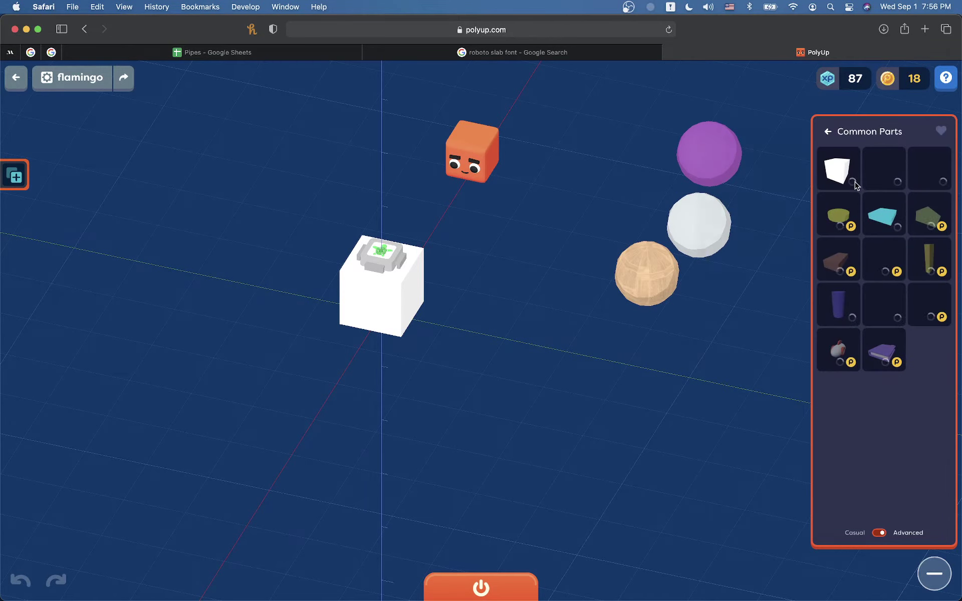
left_click(827, 132)
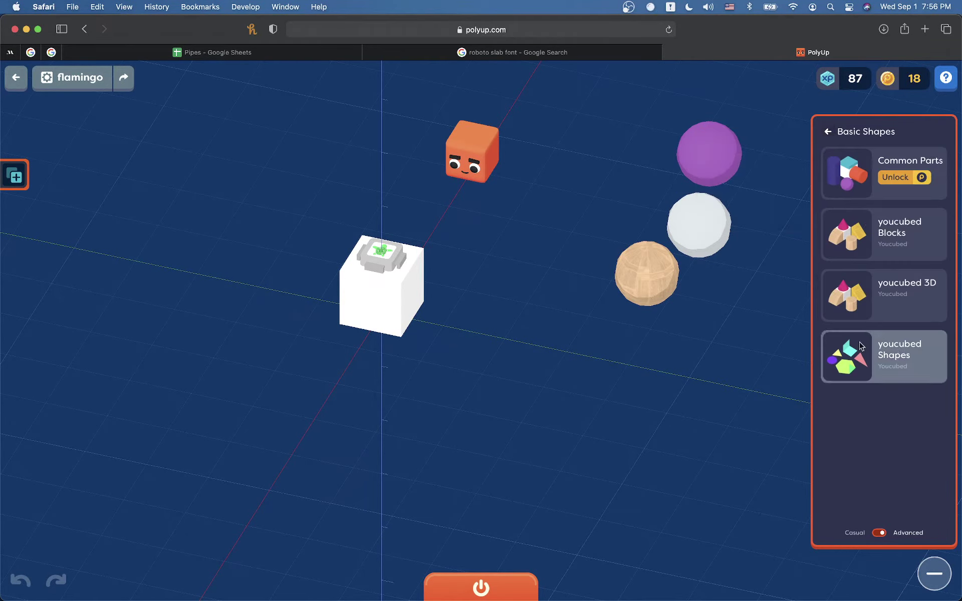
left_click(859, 345)
Step: Place the flat teal square from youcubed Shapes on the grid in front of the wooden sphere
left_click_drag(883, 220, 587, 357)
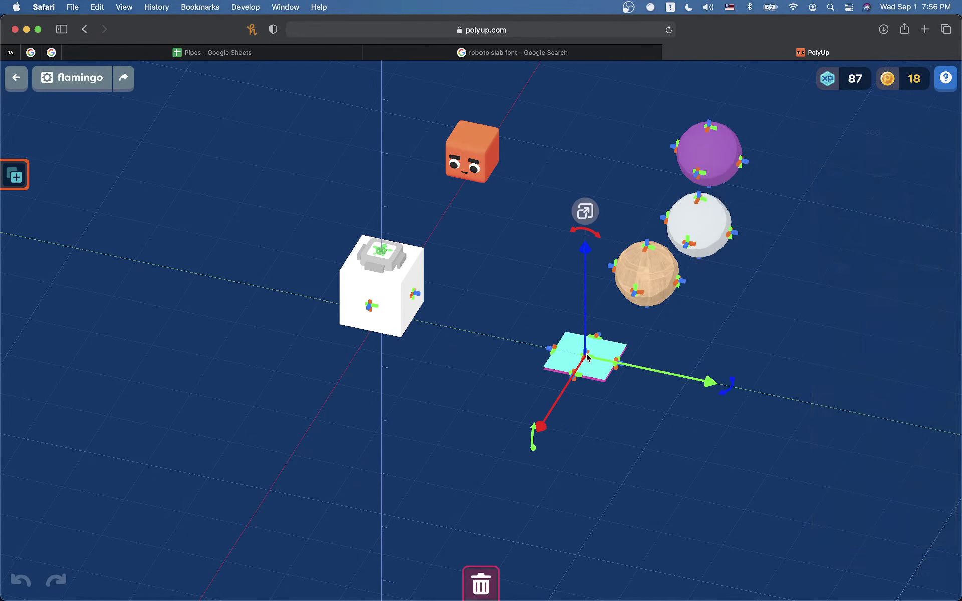
left_click(727, 346)
left_click_drag(689, 352, 628, 350)
left_click(621, 360)
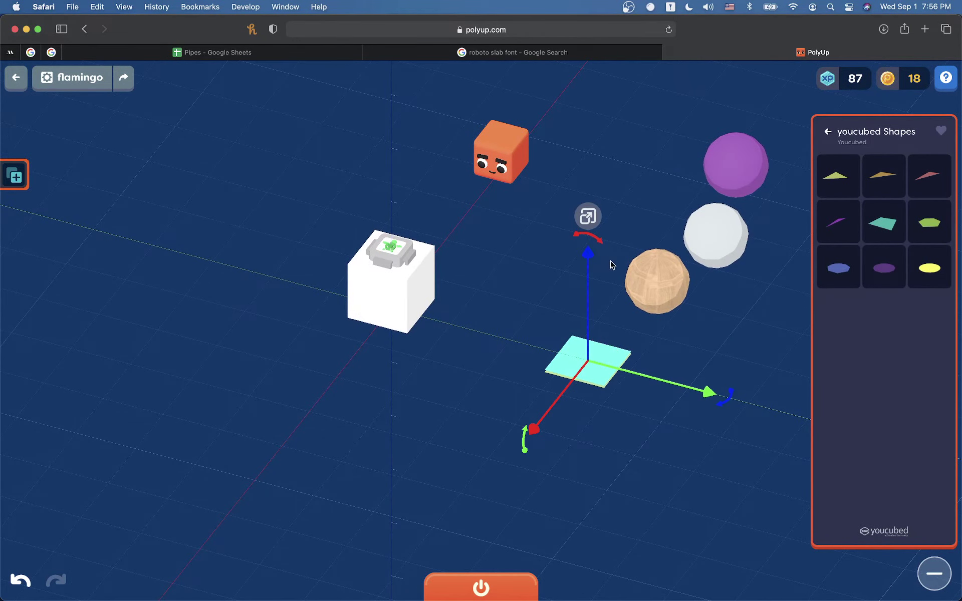
Step: Rotate the flat square about its red axis to stand it up and view it edge-on
left_click_drag(602, 243, 398, 274)
left_click(620, 436)
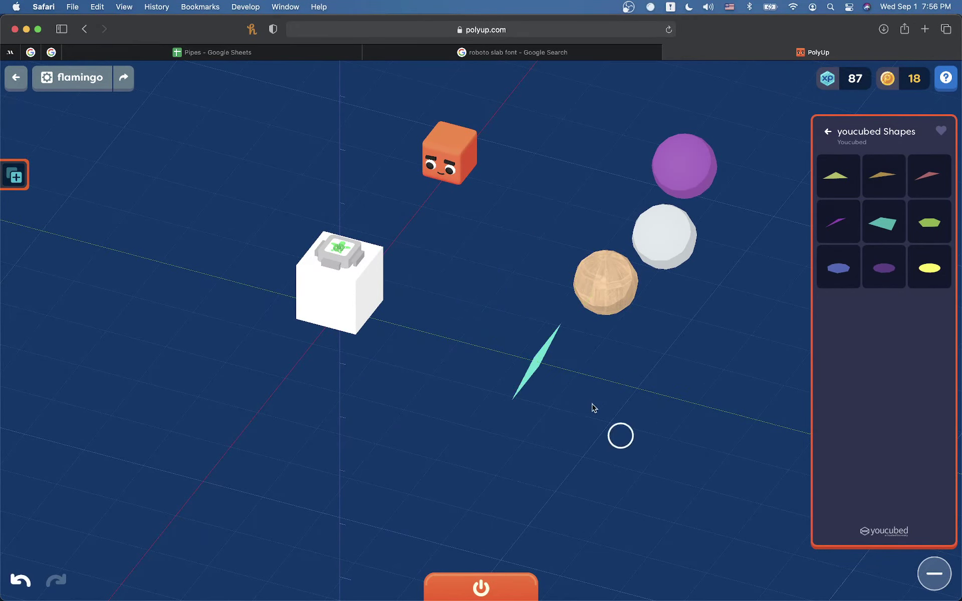
left_click_drag(557, 384, 541, 363)
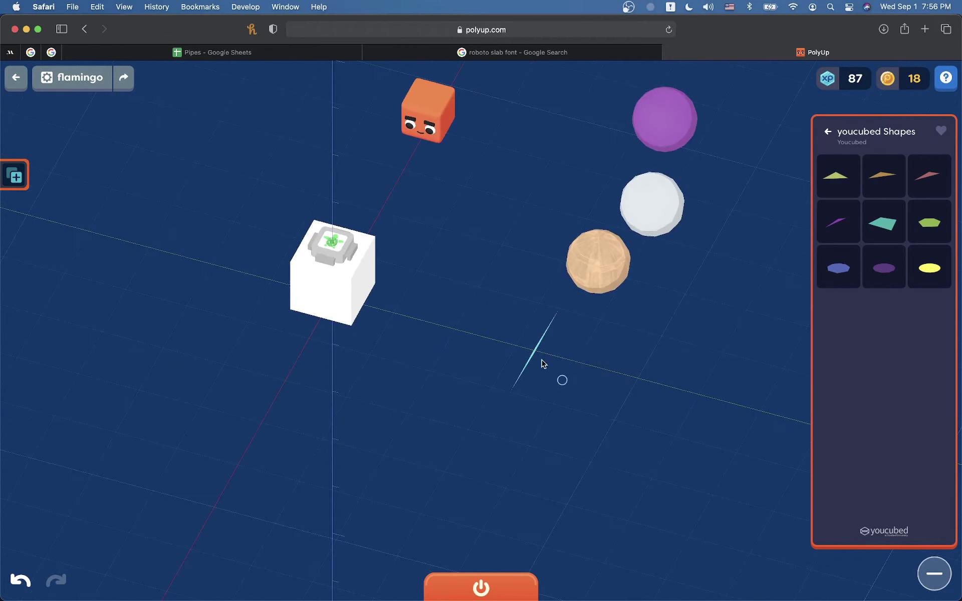
Step: Undo the flat square's rotation and place a second teal square beside it on the grid along the green axis
key("super+z")
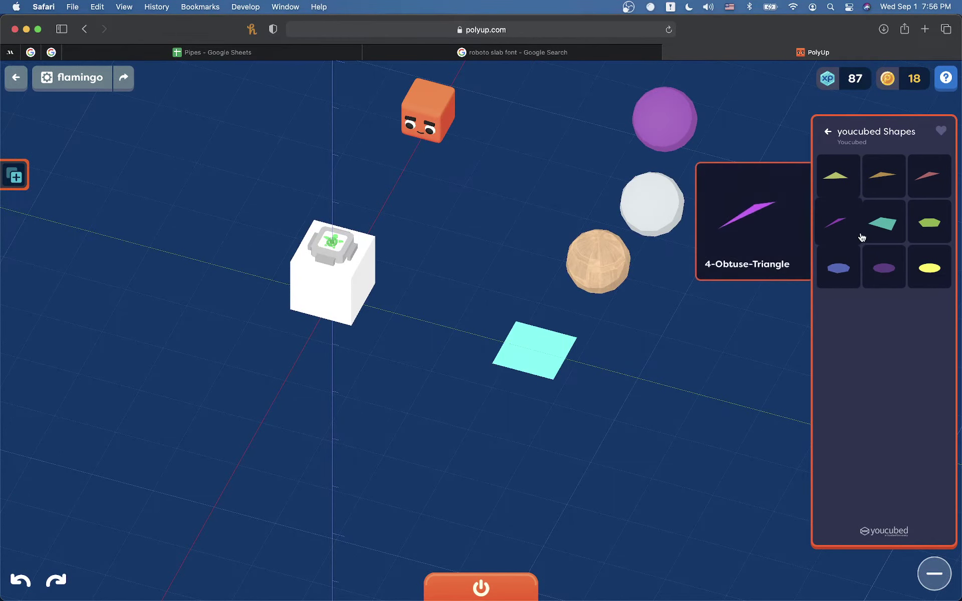
left_click_drag(863, 236, 637, 381)
left_click(610, 372)
left_click(627, 378)
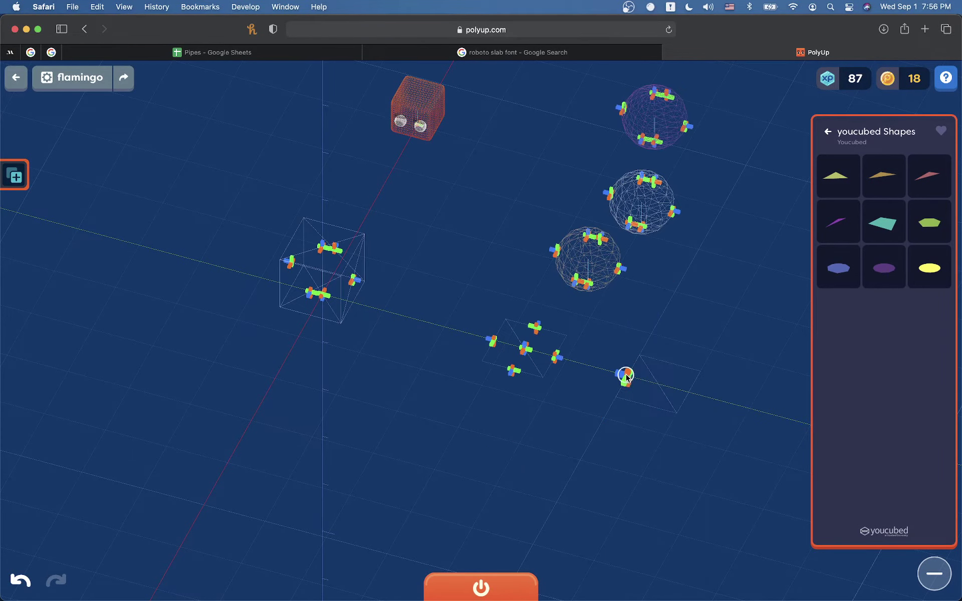
Step: Attach the second teal square edge to edge to the first square using their facing side anchors
left_click(550, 360)
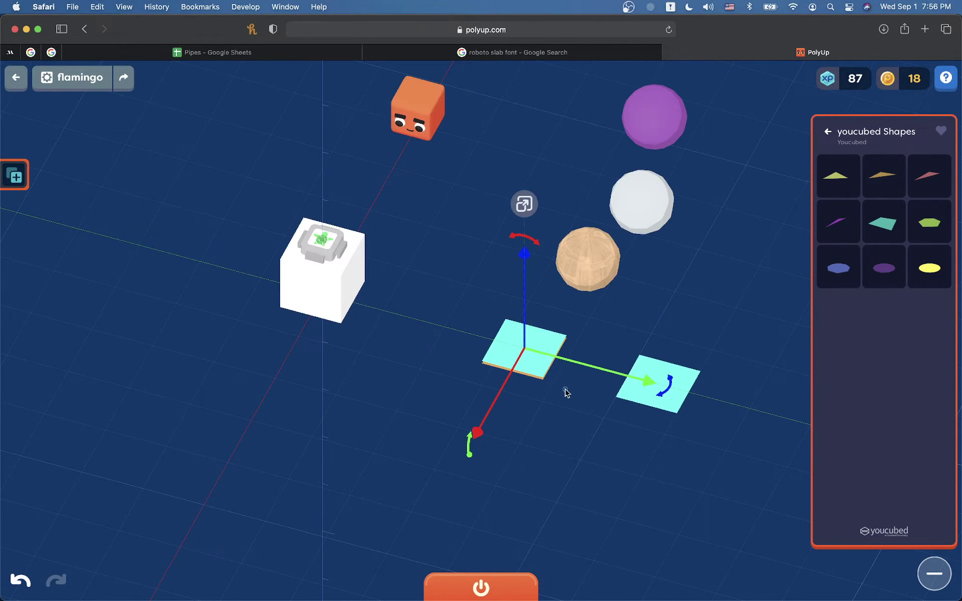
left_click(635, 381)
left_click(626, 378)
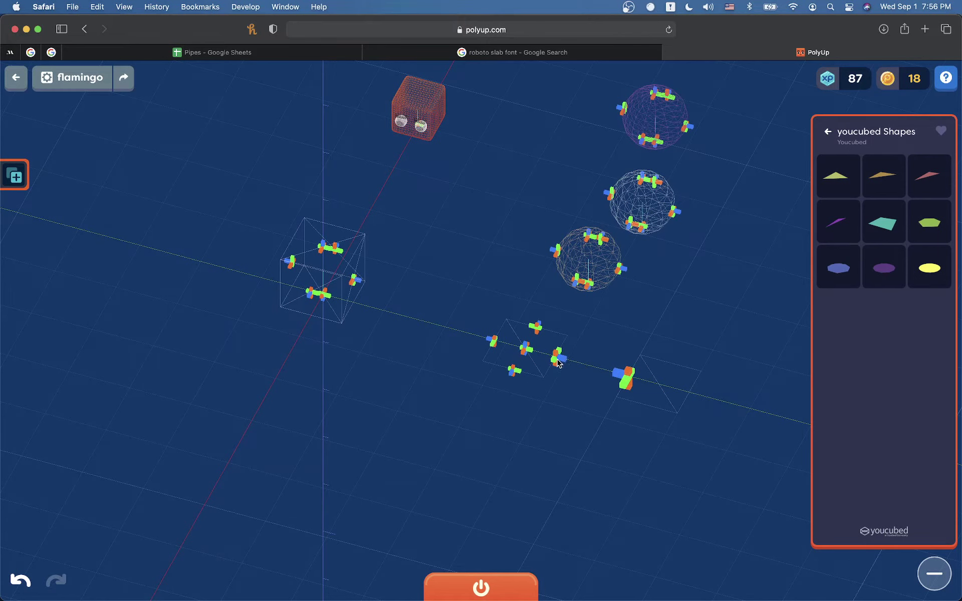
left_click(557, 359)
left_click(562, 368)
left_click(564, 371)
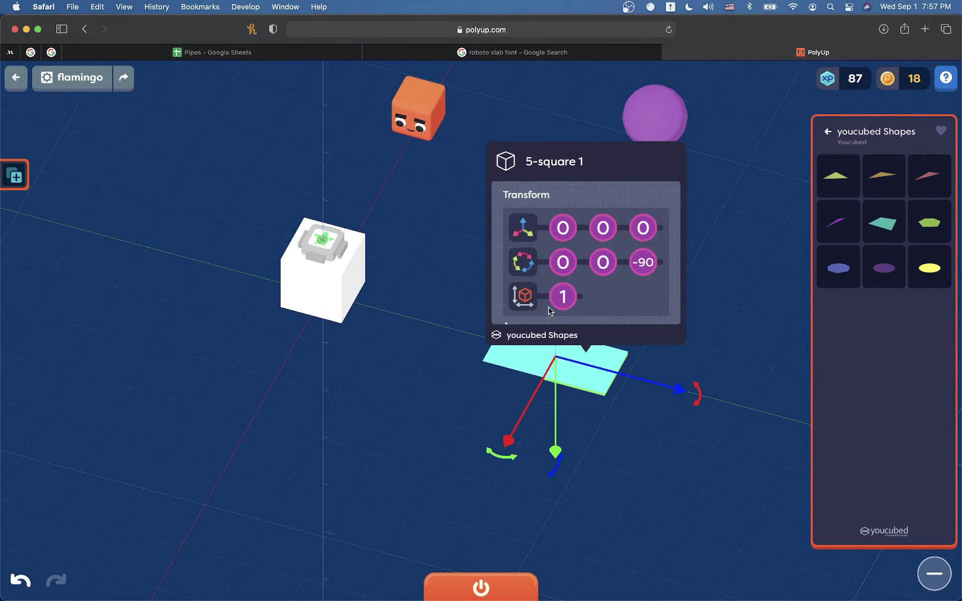
Step: Change the color of the attached square, 5-square 1, to red and close its properties
left_click(549, 308)
left_click(883, 468)
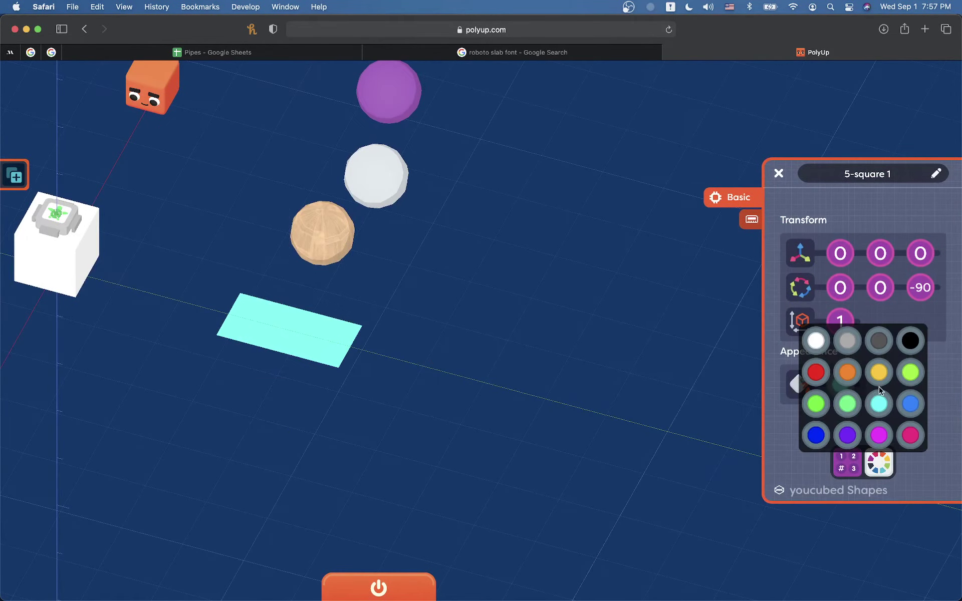
left_click(811, 376)
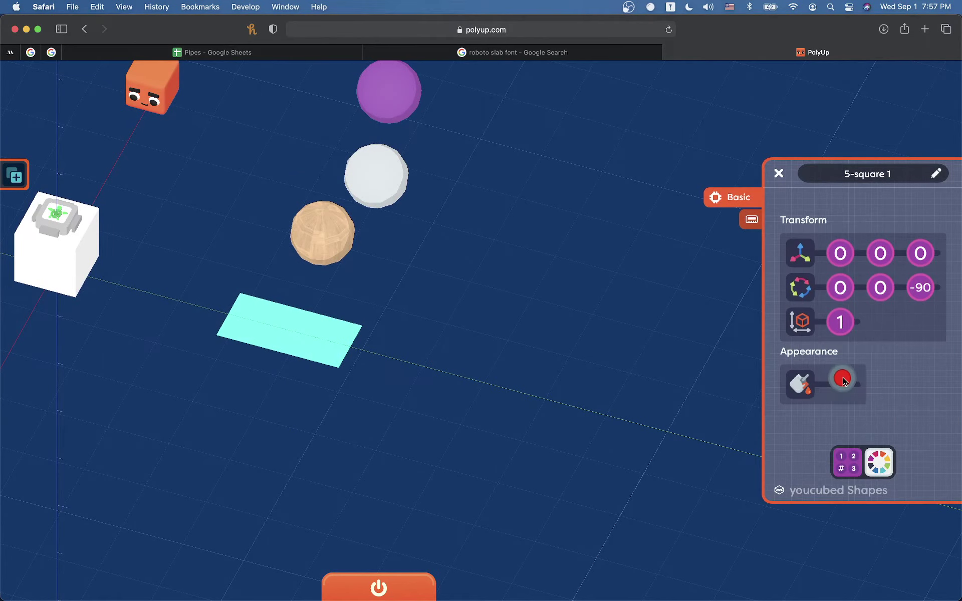
left_click(779, 174)
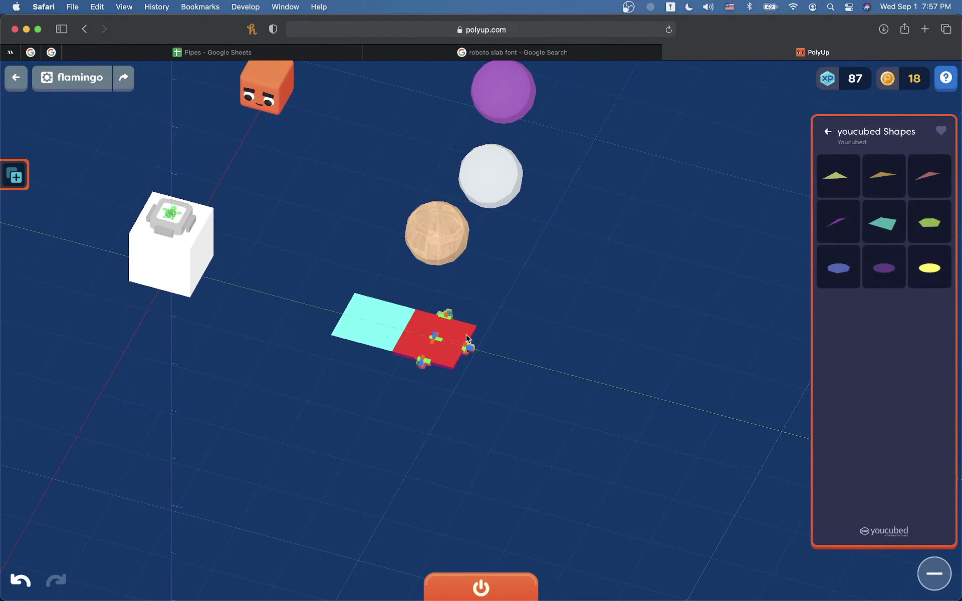
Step: Slide the red square back over the teal square so they overlap in one plane, and view the overlap up close
left_click(466, 334)
left_click_drag(530, 366, 476, 356)
left_click_drag(455, 392, 410, 374)
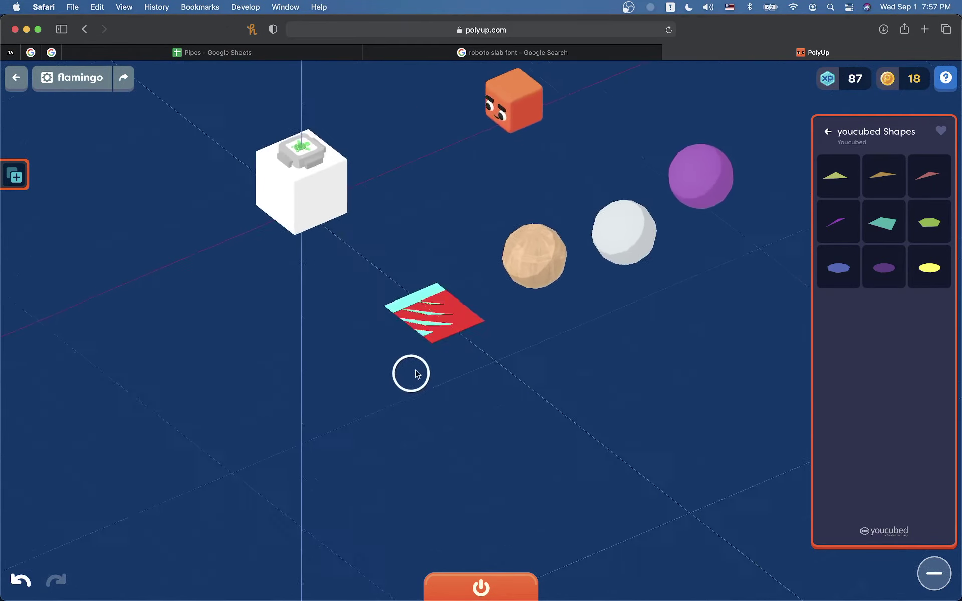
scroll(425, 373, "up", 10)
right_click_drag(494, 261, 501, 451)
Step: Raise the red square very slightly along its green axis to separate it from the teal square
left_click(481, 374)
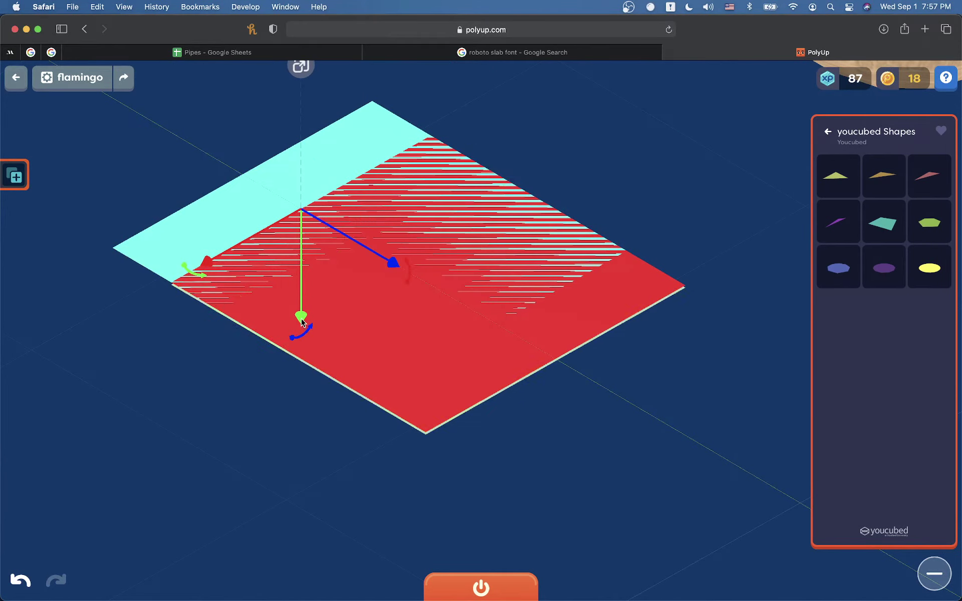
left_click_drag(302, 322, 302, 319)
left_click_drag(359, 293, 364, 245)
left_click(450, 382)
scroll(415, 402, "up", 2)
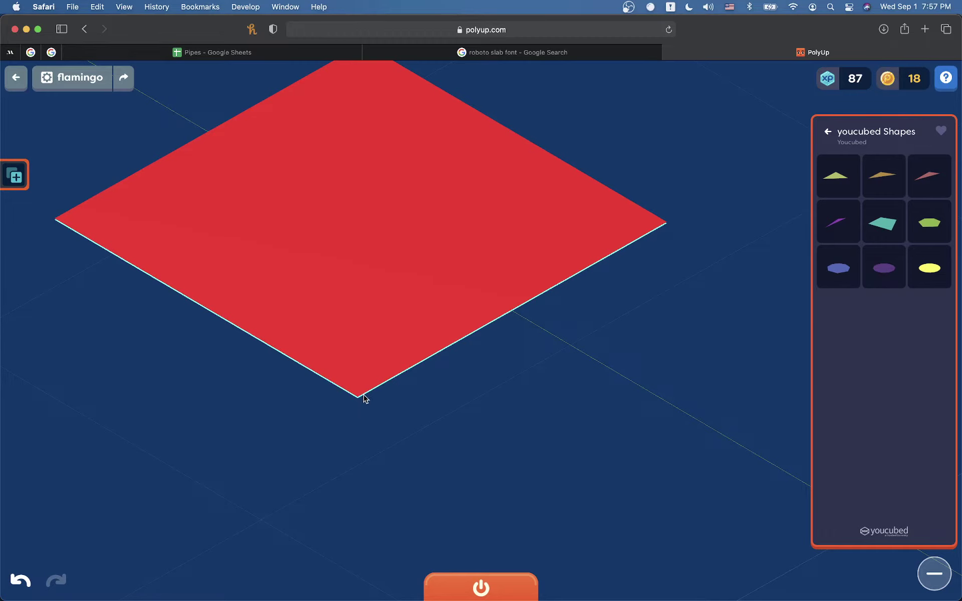
Step: Nudge the teal square slightly along its blue axis, and undo that move
left_click(365, 365)
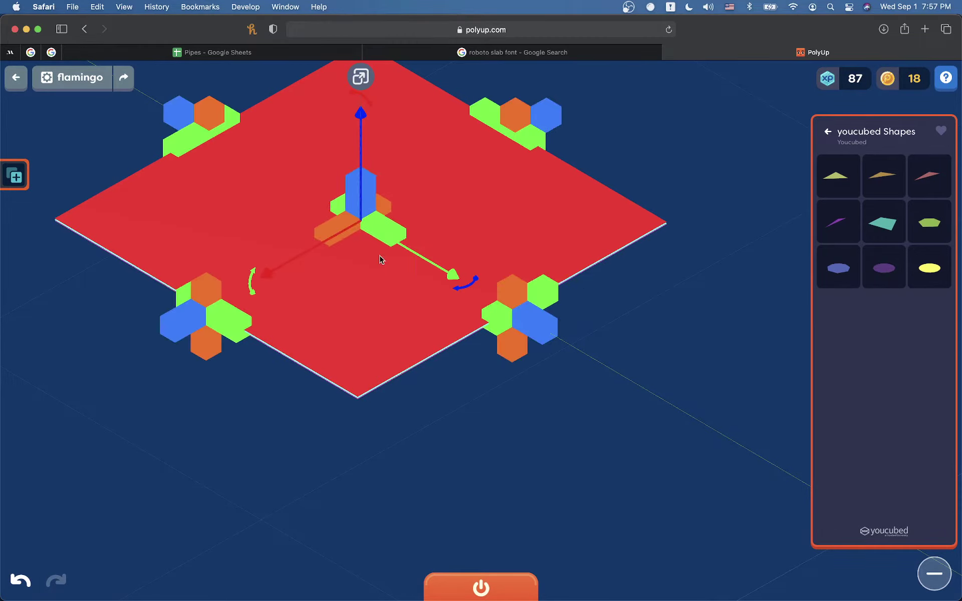
left_click_drag(365, 112, 361, 112)
scroll(375, 235, "down", 5)
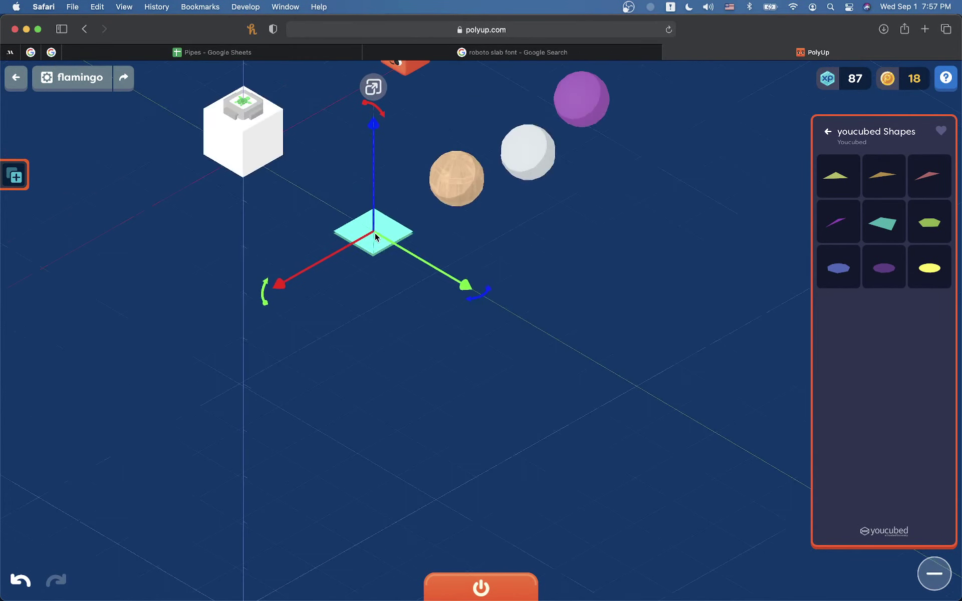
key("super+z")
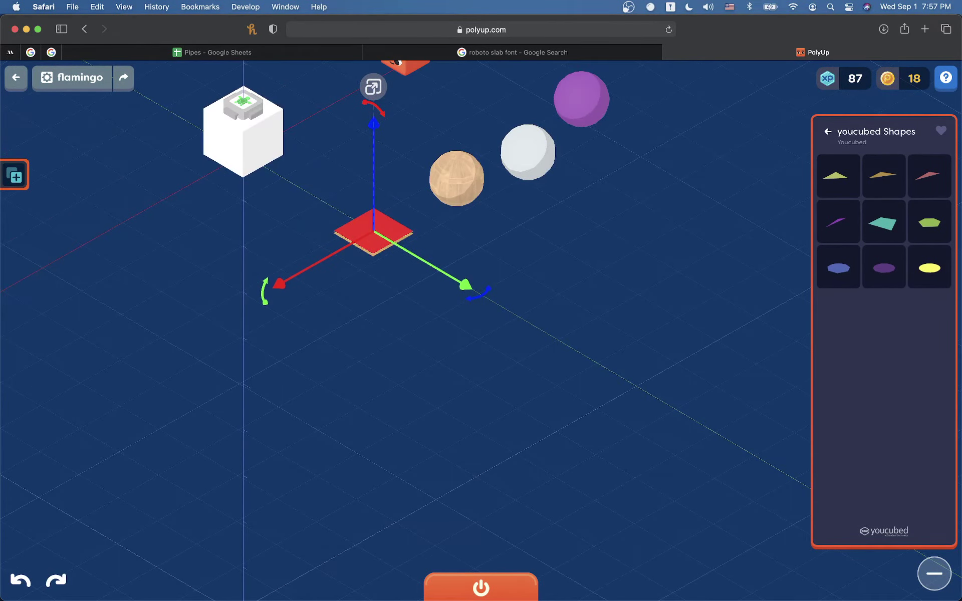
Step: Switch to Blender, exclude the _preview_ collection from the view layer and include the Smile collection
key("super+Tab")
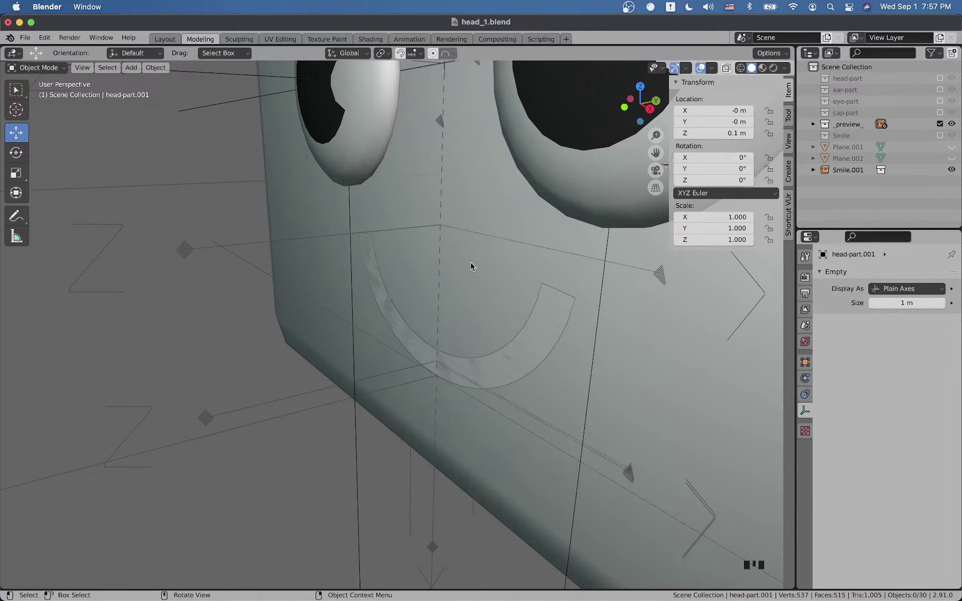
left_click(939, 124)
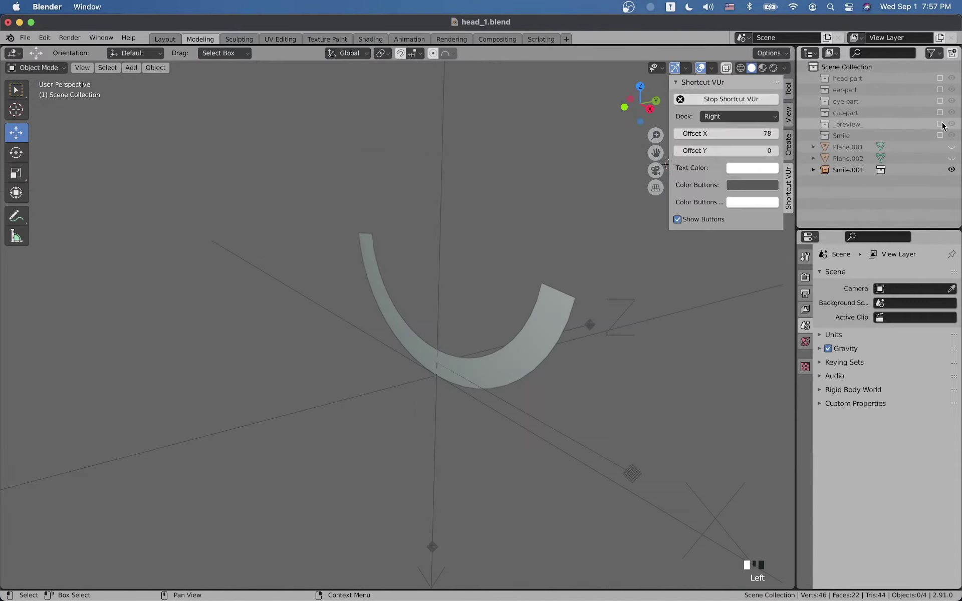
left_click(939, 135)
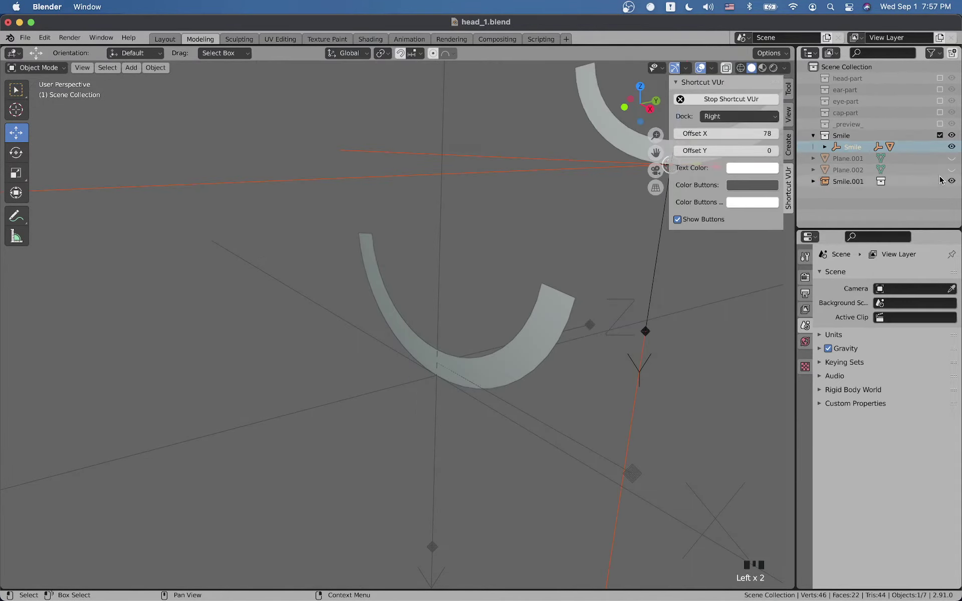
Step: Hide the Smile.001 instance and move it into the _preview_ collection
left_click(949, 182)
left_click(848, 181)
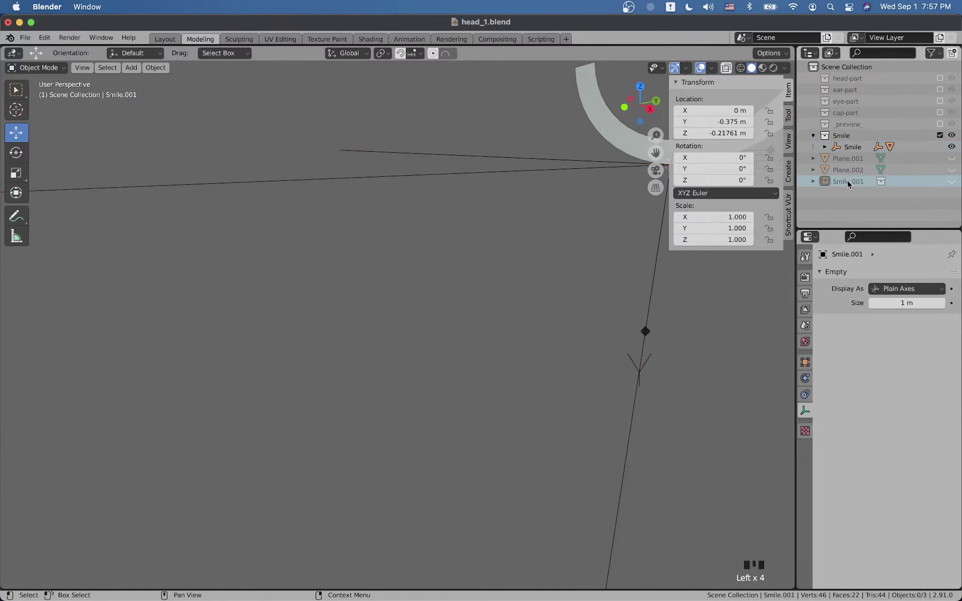
left_click_drag(848, 181, 858, 114)
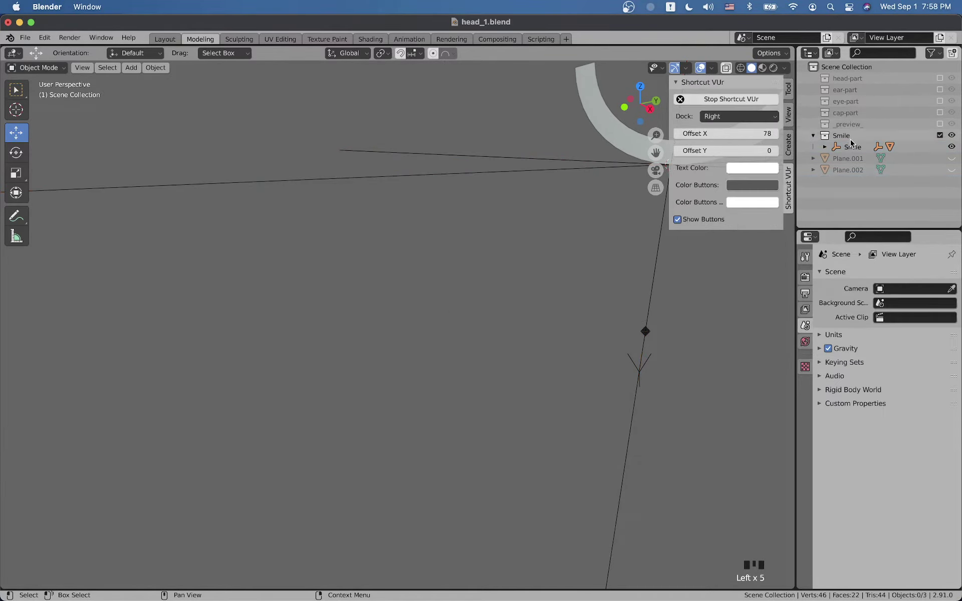
Step: Zoom in on the Smile part and select its anchor empty, seen nearly from the side
left_click(853, 147)
key("grave")
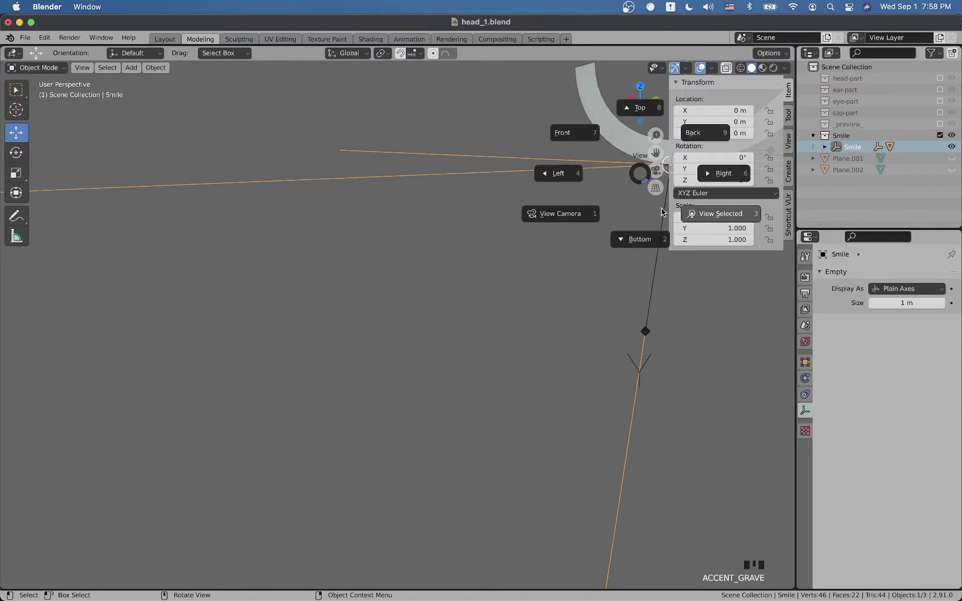
middle_click_drag(549, 257, 391, 310)
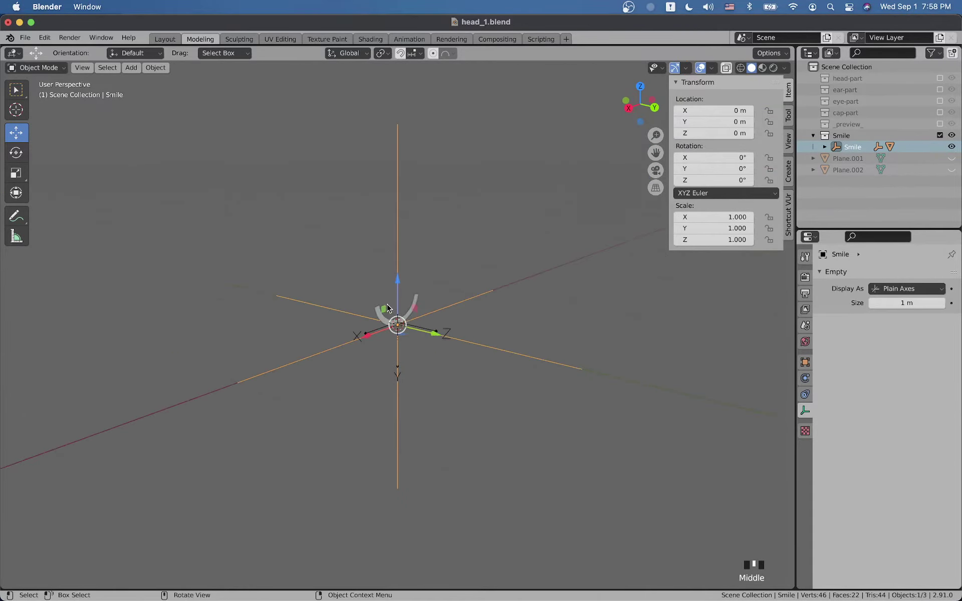
scroll(390, 310, "up", 5)
scroll(390, 310, "up", 11)
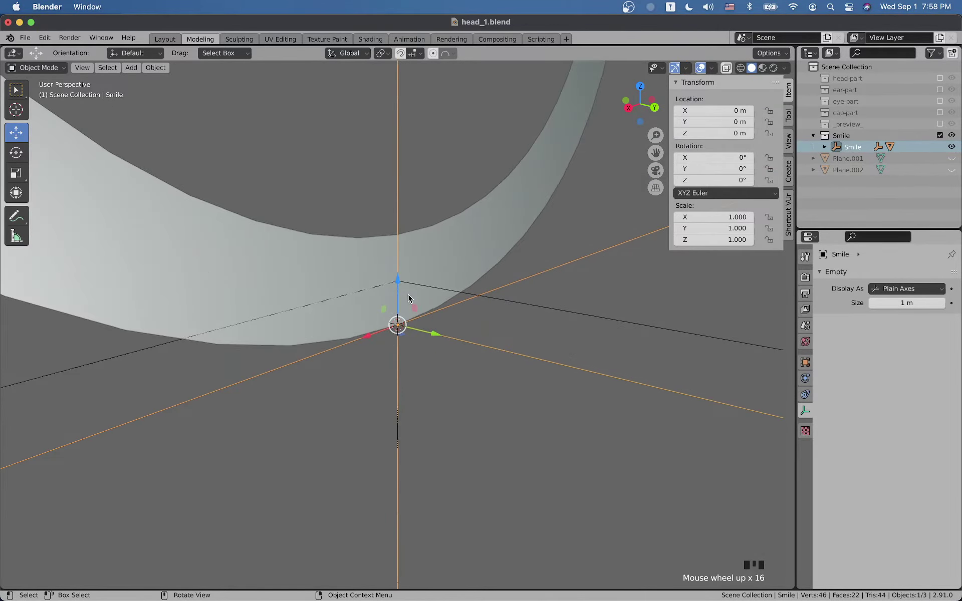
left_click(409, 290)
left_click(409, 288)
middle_click_drag(408, 288, 462, 291)
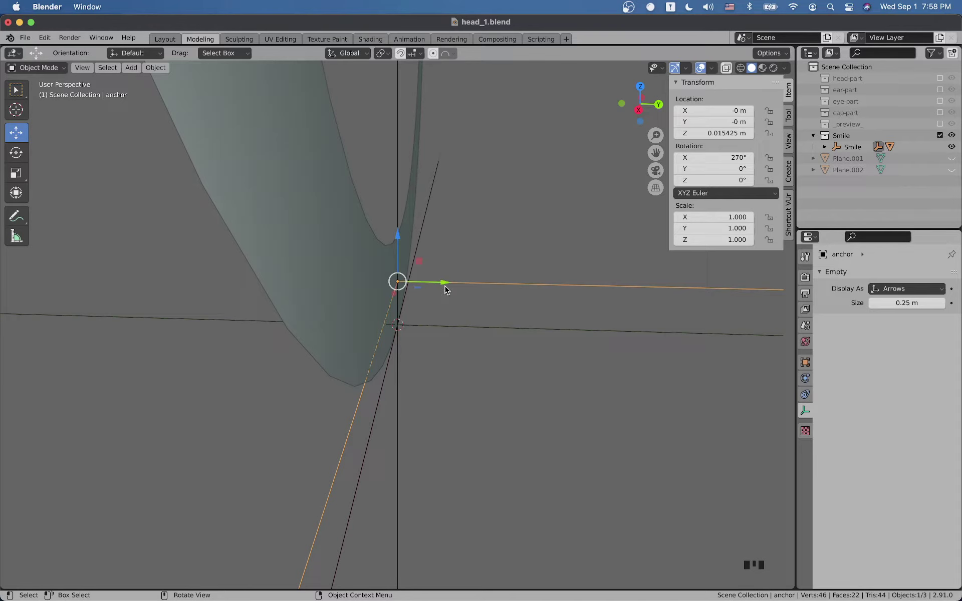
Step: Offset the anchor along Y by setting its Y location to 0.001 m
left_click_drag(448, 287, 449, 285)
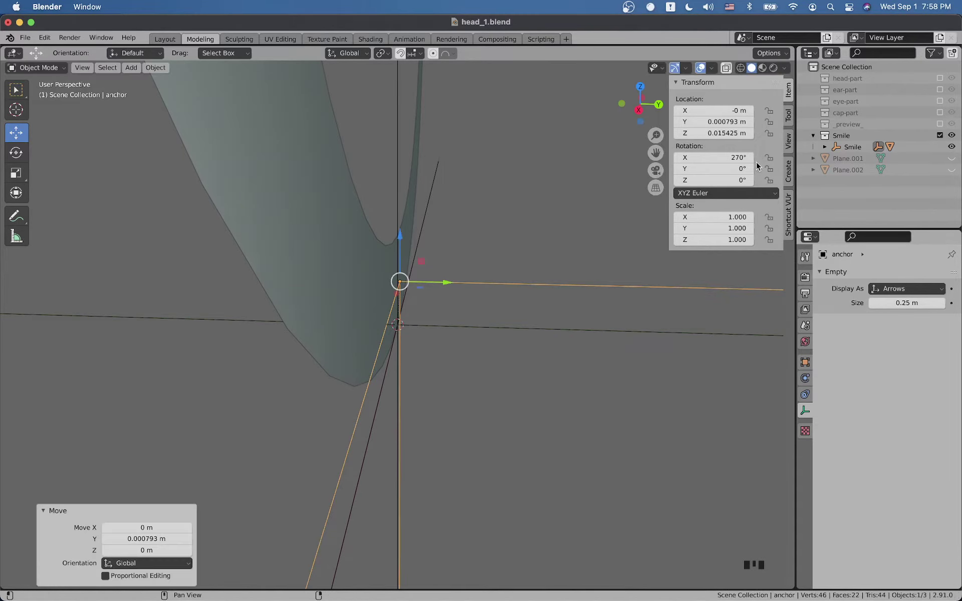
left_click(721, 127)
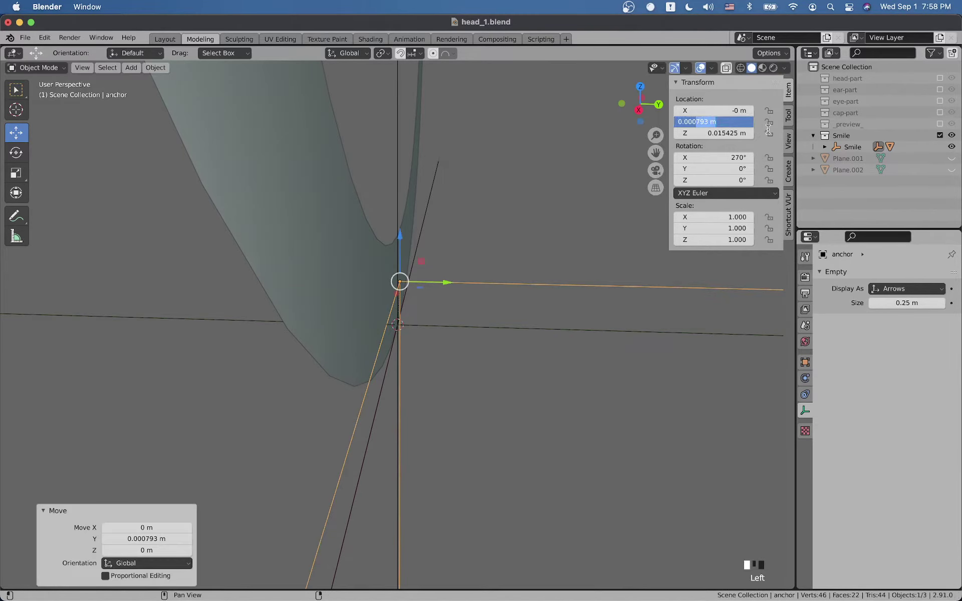
key("Return")
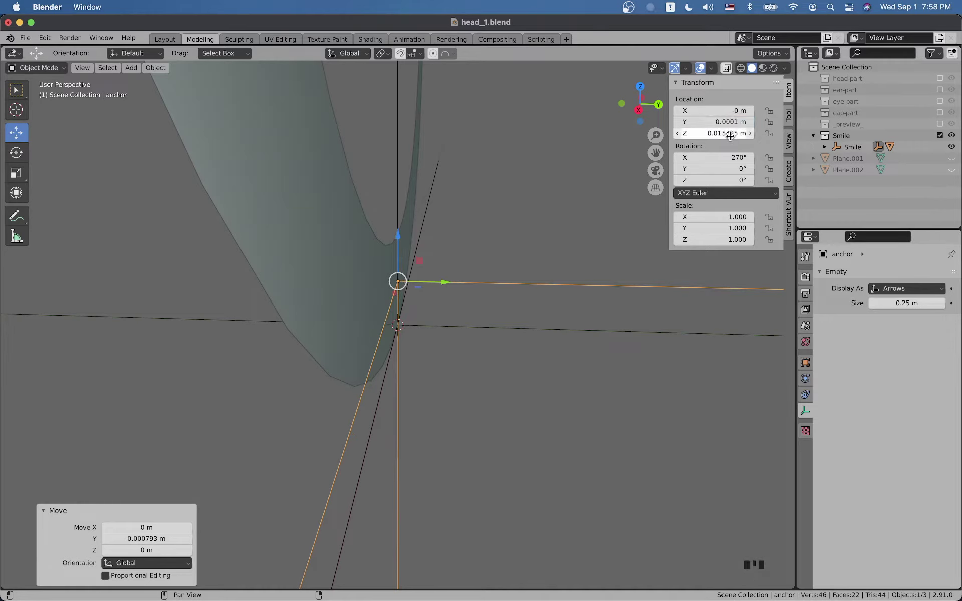
left_click(700, 122)
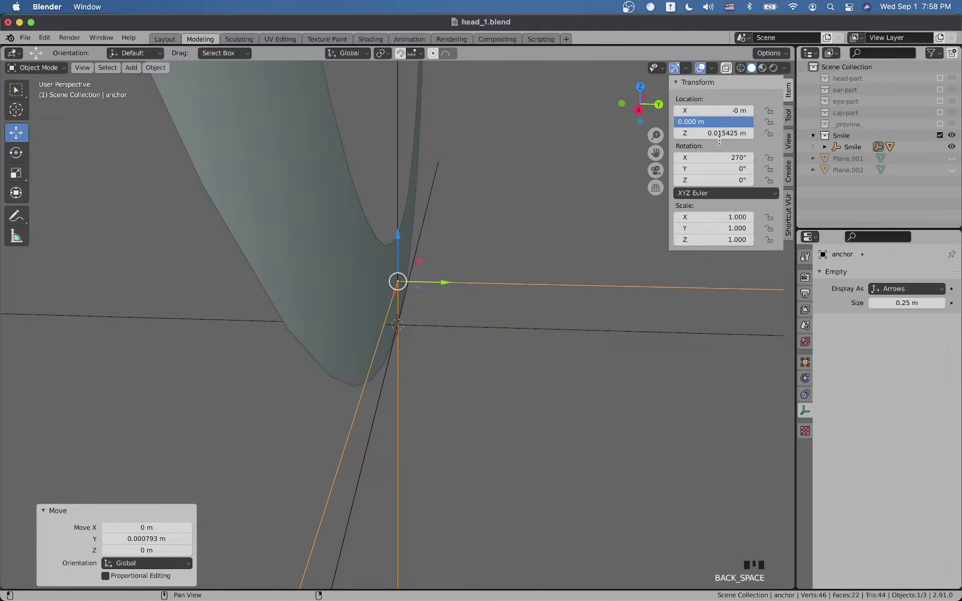
key("Return")
middle_click_drag(561, 250, 484, 296)
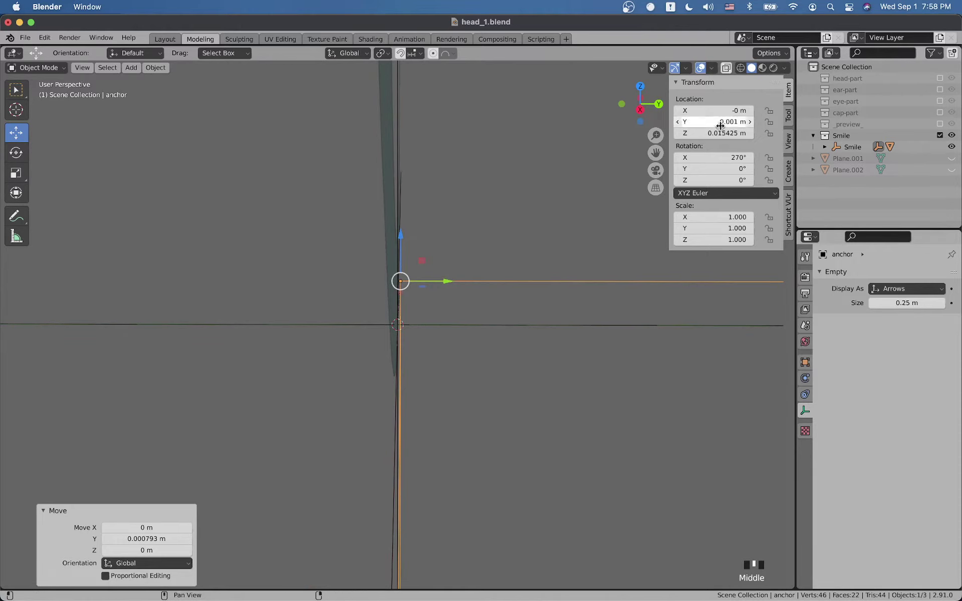
Step: Deselect the anchor, look over the whole Smile part and save the file
scroll(397, 311, "down", 5)
left_click(448, 226)
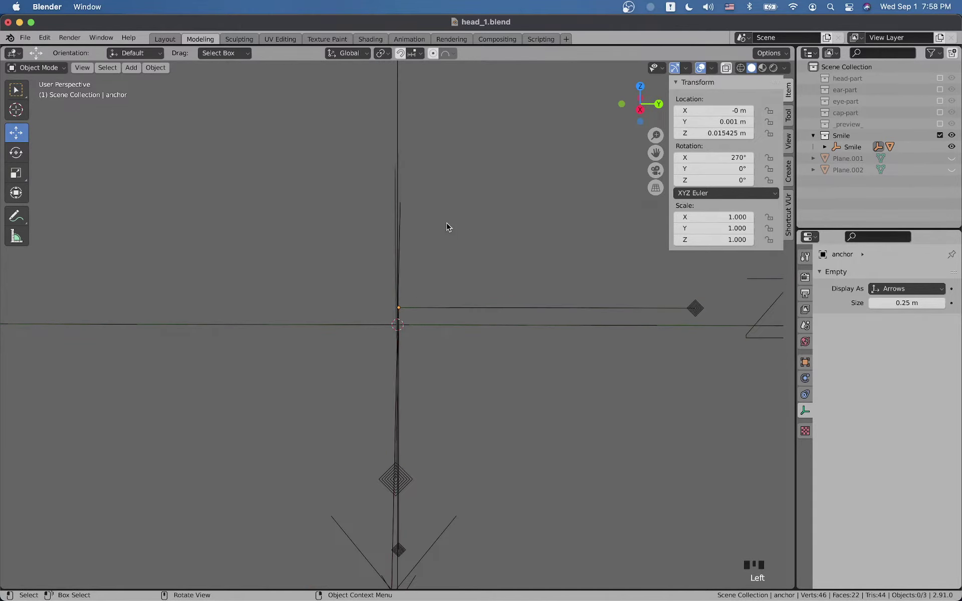
scroll(410, 299, "down", 8)
middle_click_drag(411, 300, 513, 261)
scroll(485, 303, "up", 5)
key("ctrl+s")
scroll(483, 302, "down", 4)
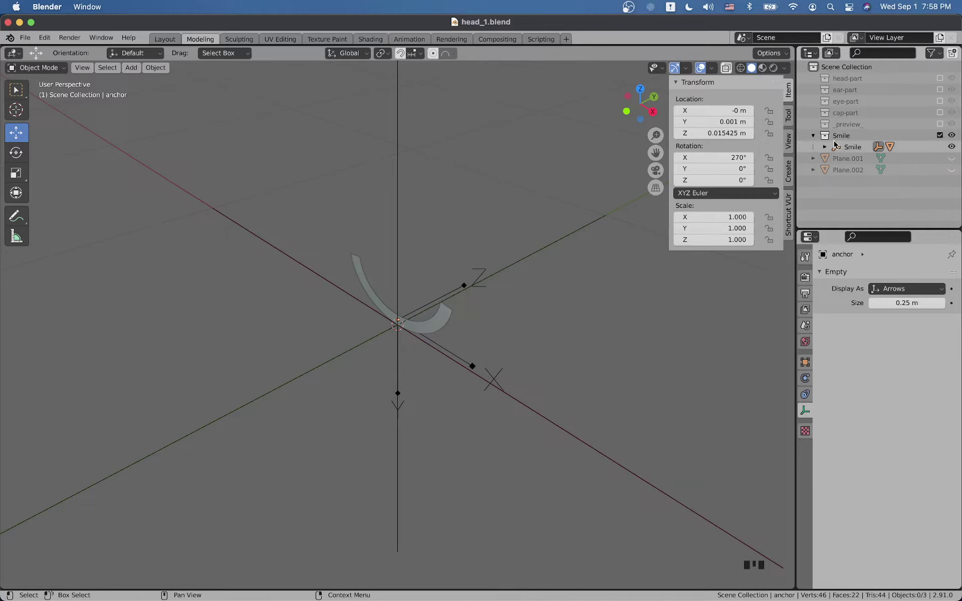
Step: Collapse and exclude the Smile collection, include the _preview_ collection again and view the head from the front
left_click(813, 136)
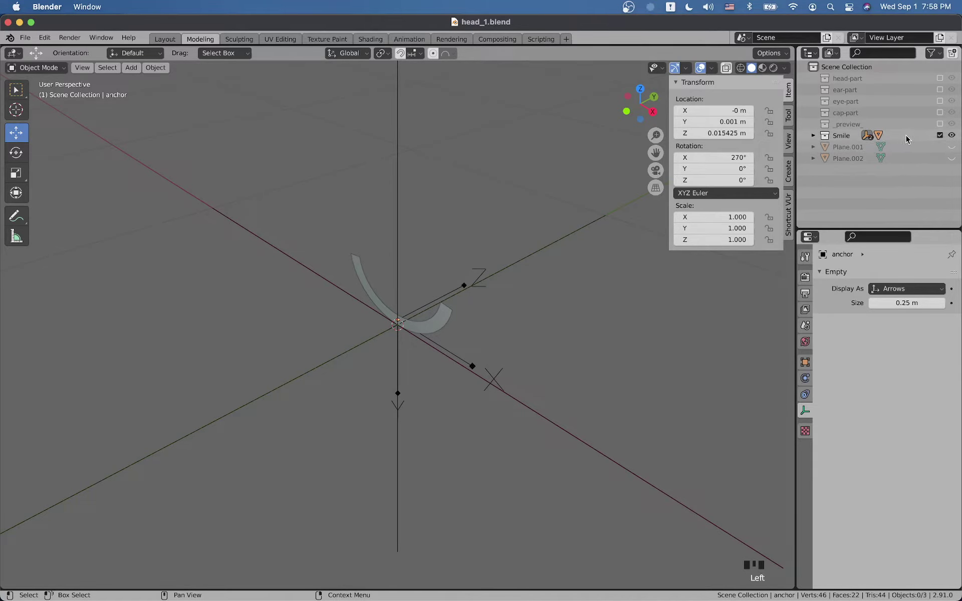
left_click(940, 135)
left_click(939, 123)
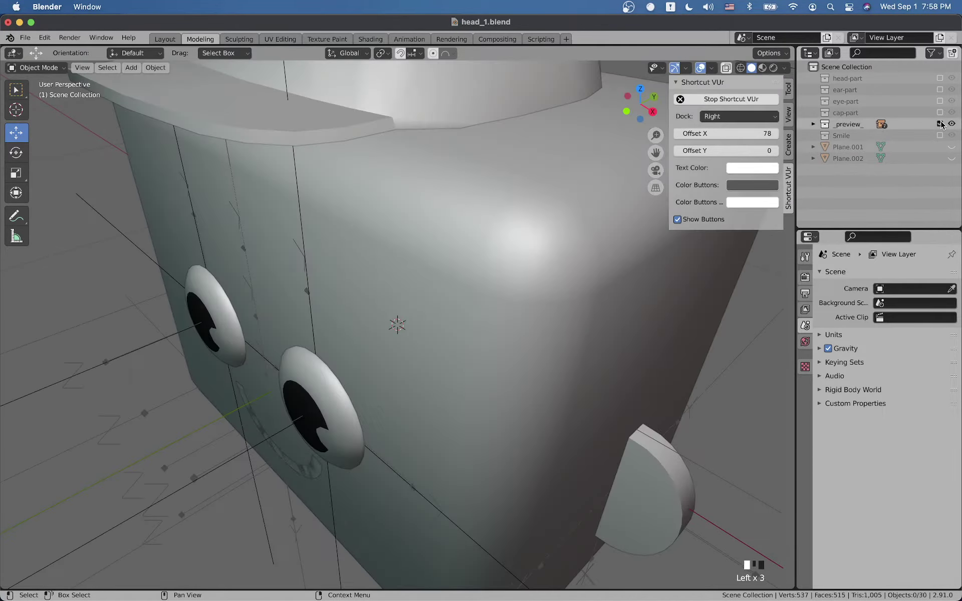
mouse_move(566, 336)
middle_mouse_down()
mouse_move(631, 299)
mouse_move(557, 344)
middle_mouse_up()
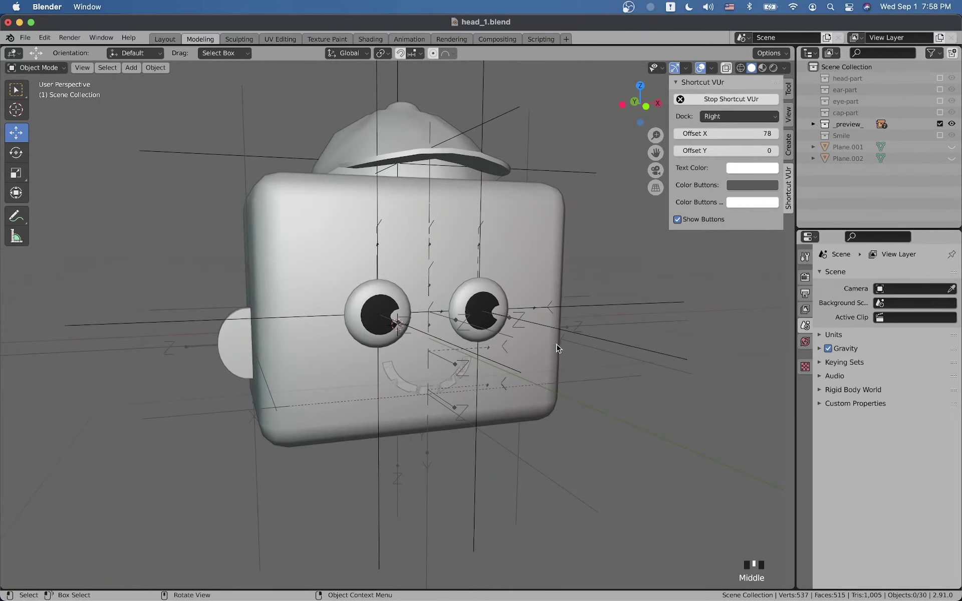
Step: Select the smile on the preview head and examine up close how it meets the face surface
left_click(427, 393)
key("grave")
left_click(457, 424)
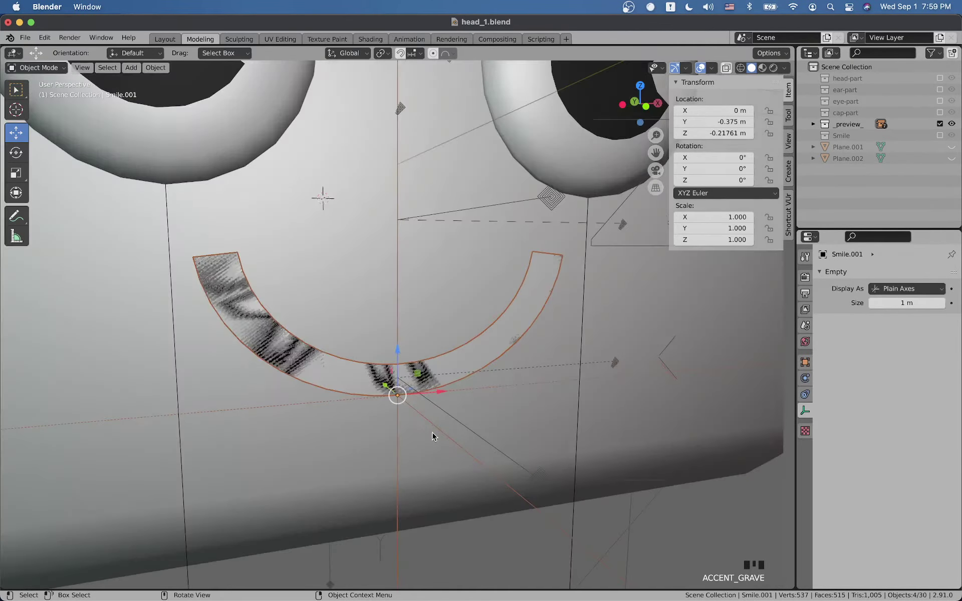
middle_click_drag(432, 435, 446, 380)
scroll(424, 431, "up", 4)
left_click(432, 433)
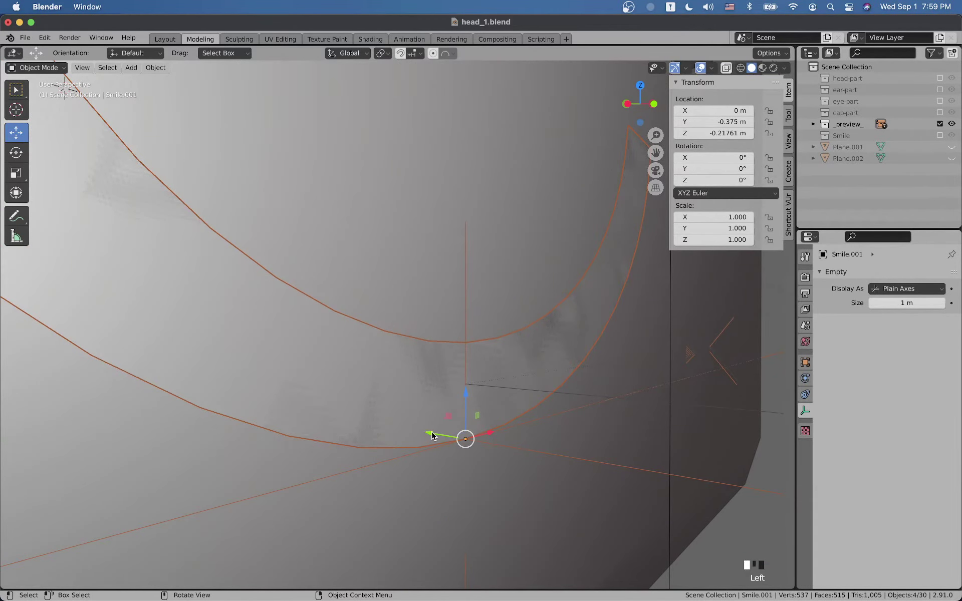
Step: Move the smile slightly off the preview head's face by setting its Y location to -0.376 m
left_click_drag(434, 436, 437, 437)
key("ctrl+z")
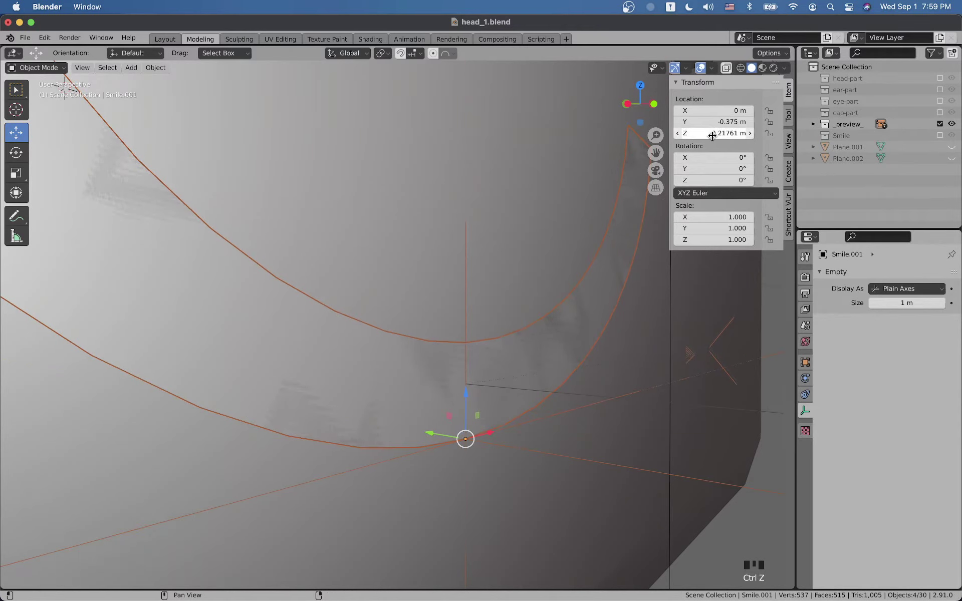
left_click(713, 124)
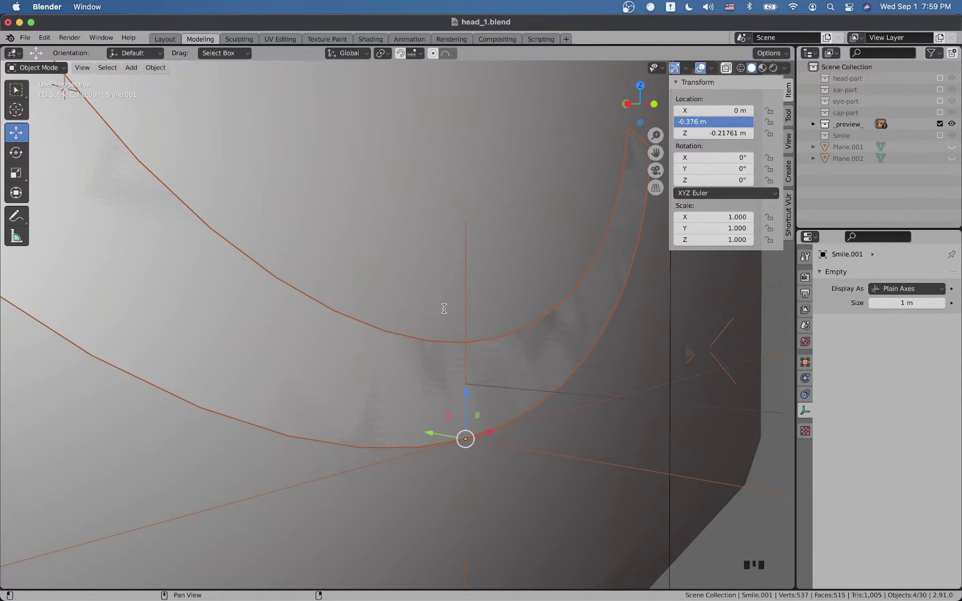
key("Return")
scroll(374, 393, "down", 2)
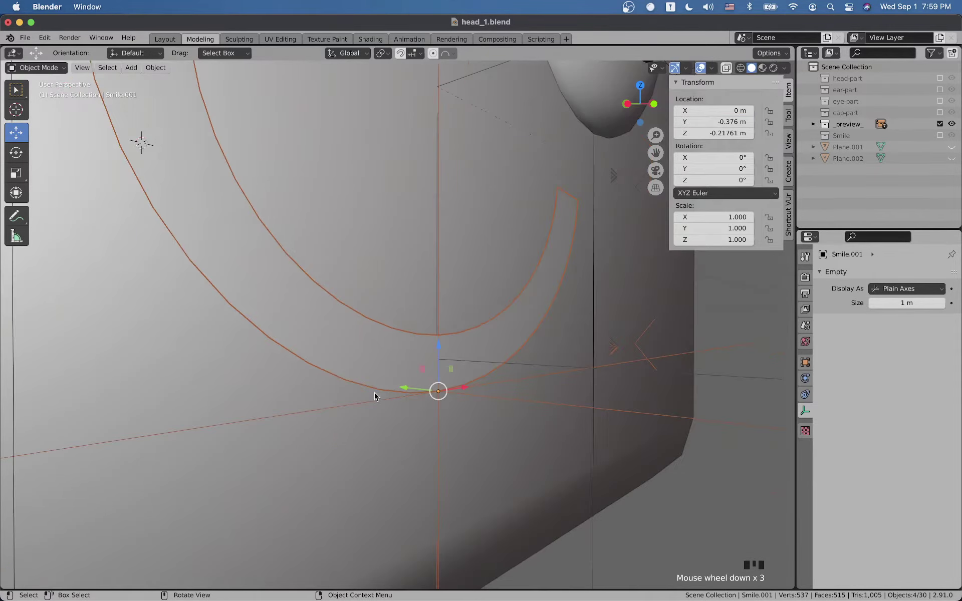
Step: Check how the smile sits on the face from other angles, deselect it and save the file
middle_click_drag(374, 392, 324, 426)
scroll(407, 412, "up", 4)
scroll(476, 405, "down", 6)
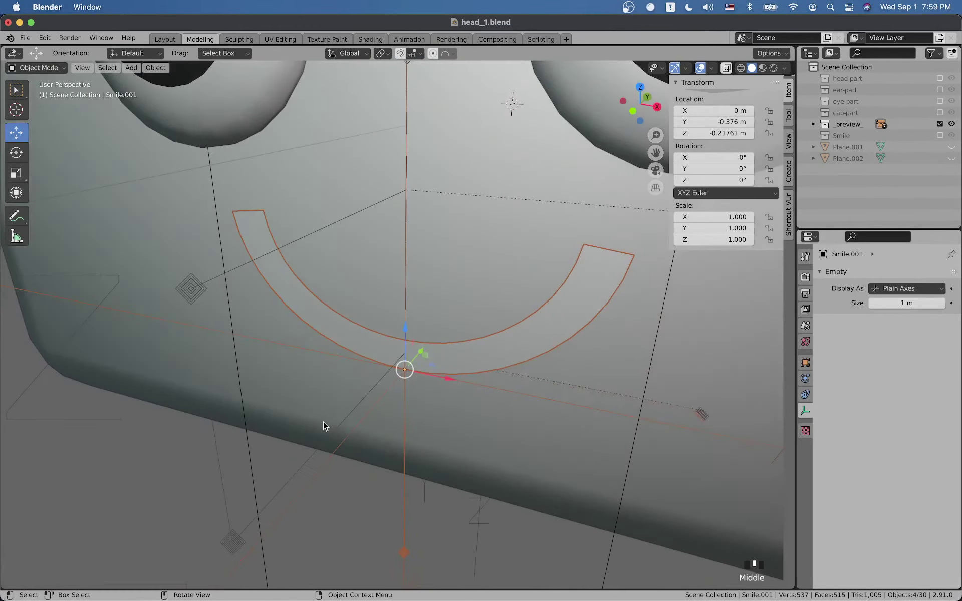
scroll(325, 425, "down", 8)
double_click(333, 439)
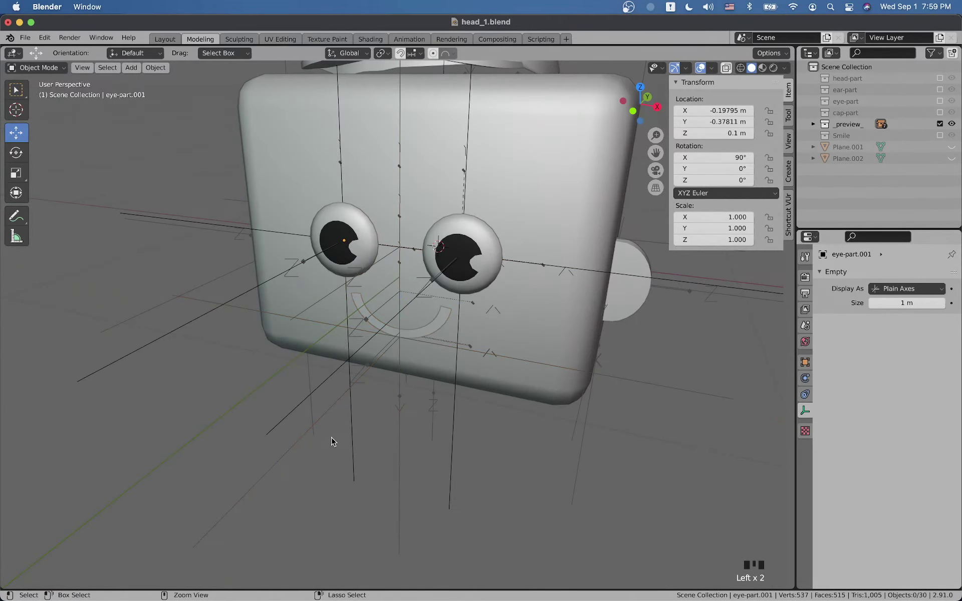
key("super+s")
scroll(332, 441, "down", 5)
middle_click_drag(332, 440, 393, 430)
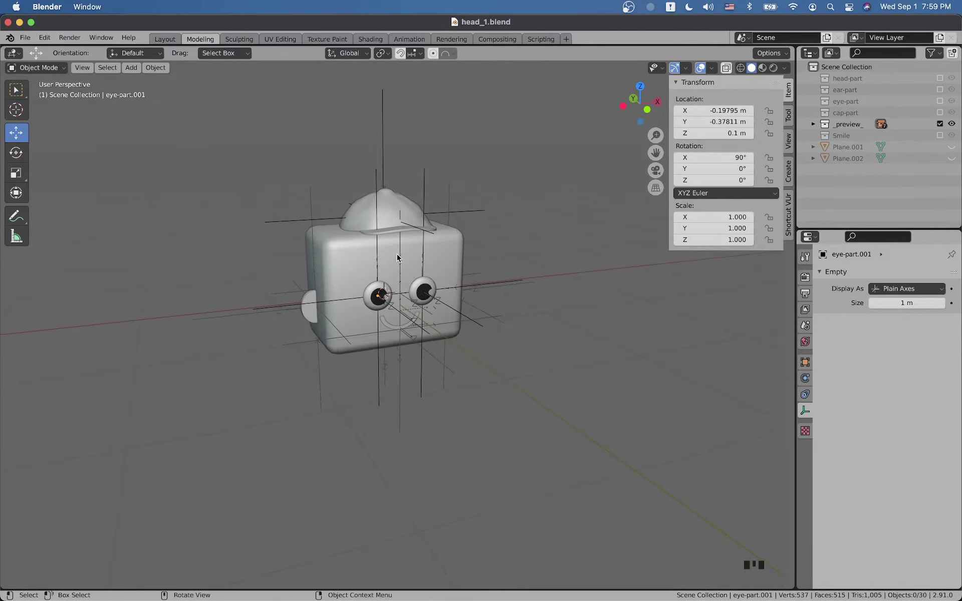
Step: Look over the assembled preview head from several sides, including its cap, ear, eyes and smile
key("super+Tab")
key("super+Tab")
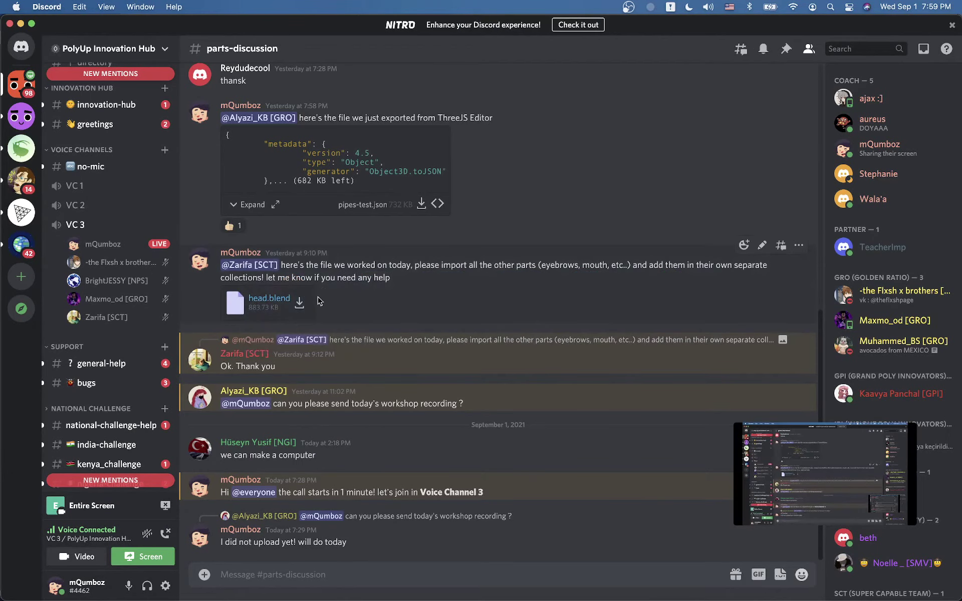
key("super+Tab")
left_click(382, 200)
key("grave")
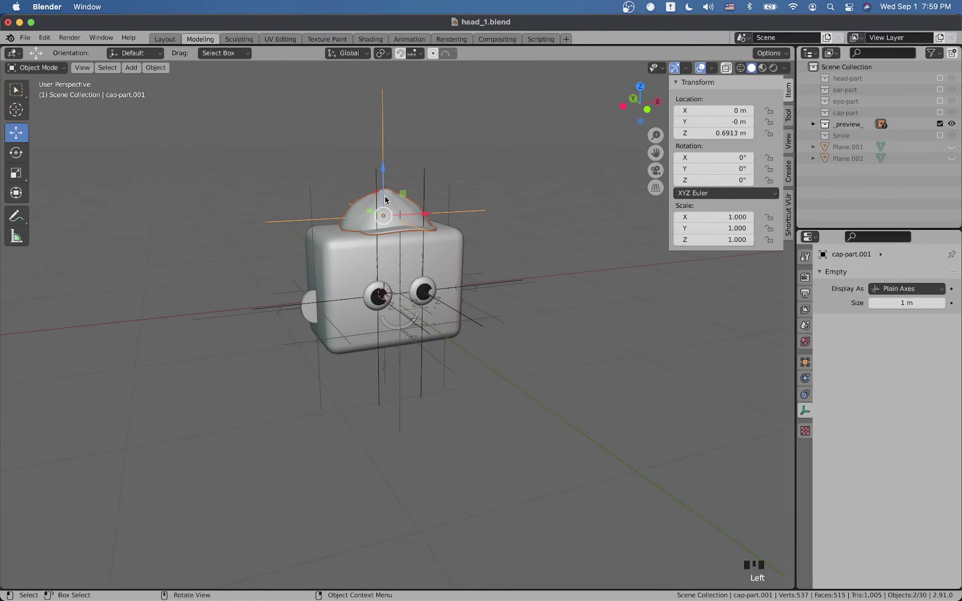
key("Escape")
left_click(501, 326)
middle_click_drag(501, 327, 423, 332)
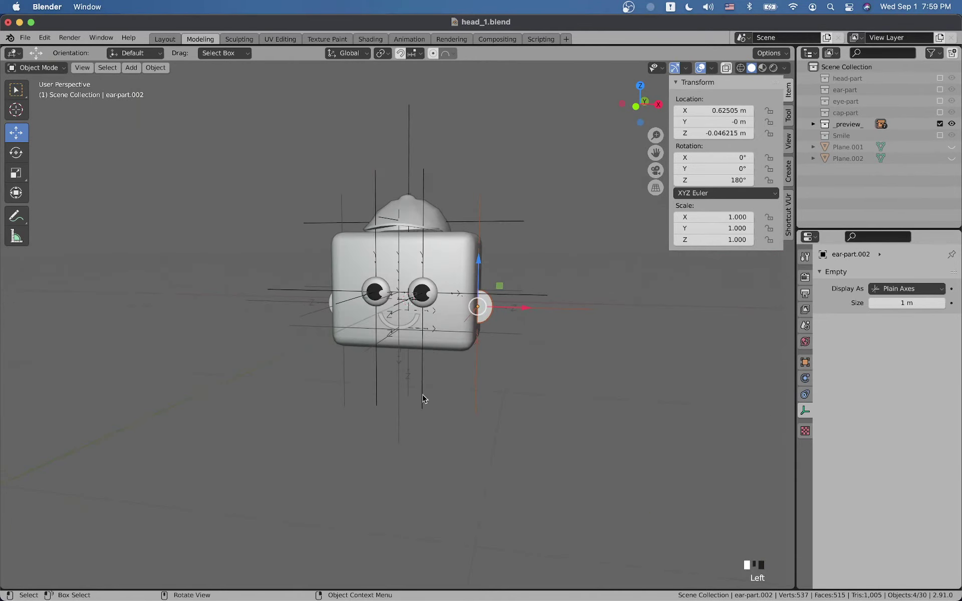
left_click(422, 399)
left_click(406, 333)
scroll(407, 333, "up", 3)
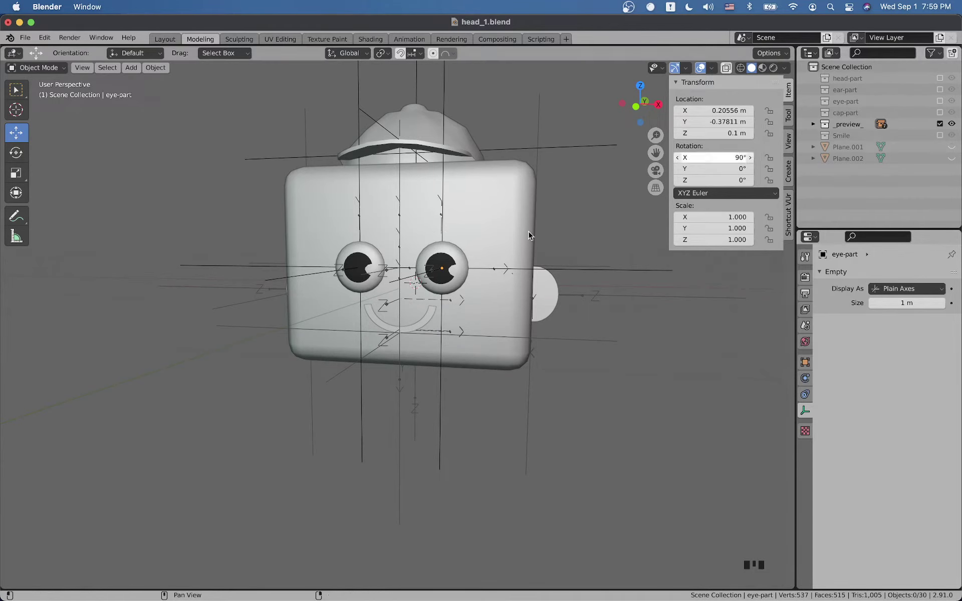
middle_click_drag(403, 323, 356, 320)
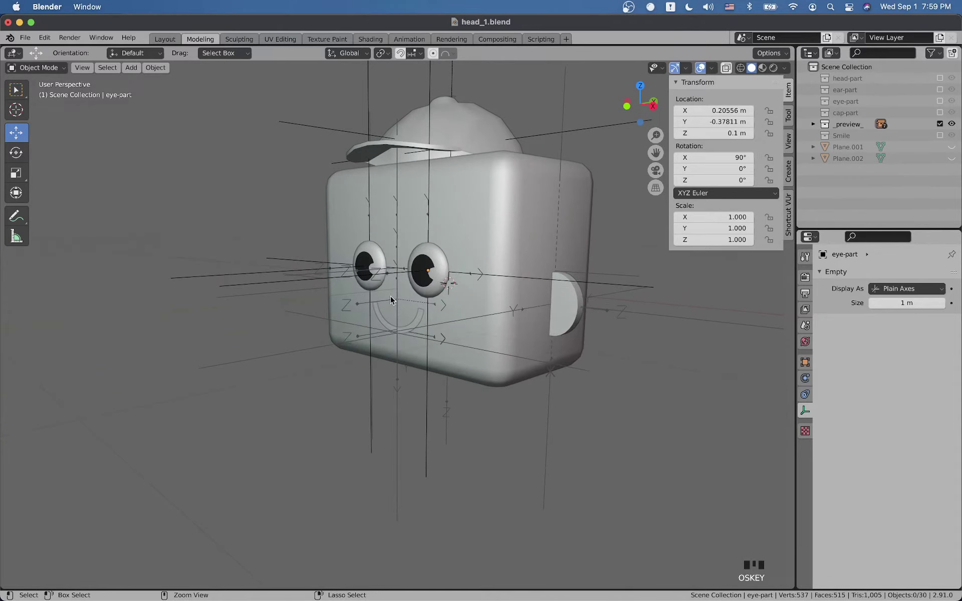
Step: Switch to PolyUp in Safari and place a wooden half-sphere from the youcubed Blocks set on the grid
key("super+Tab")
left_click(442, 300)
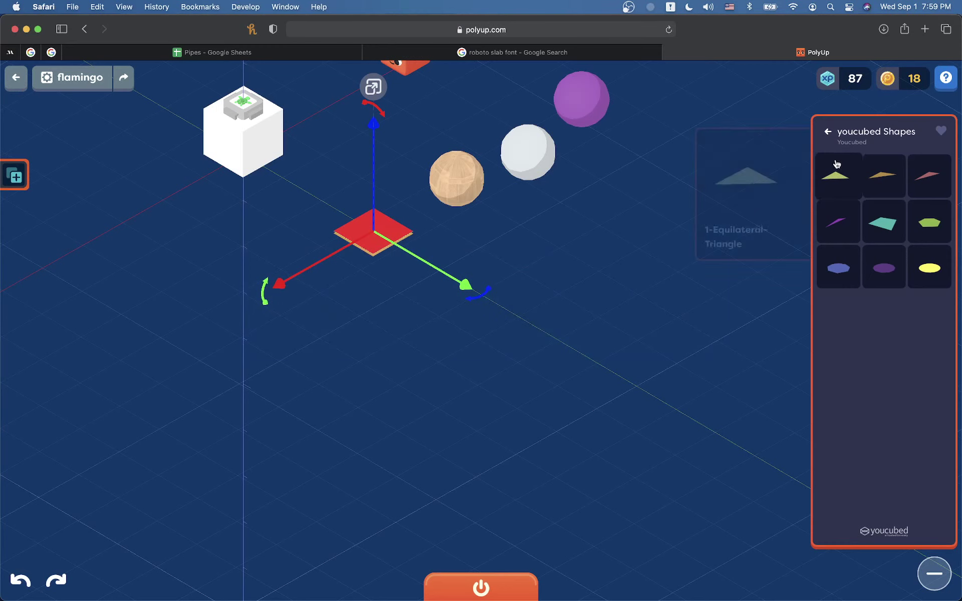
left_click(827, 132)
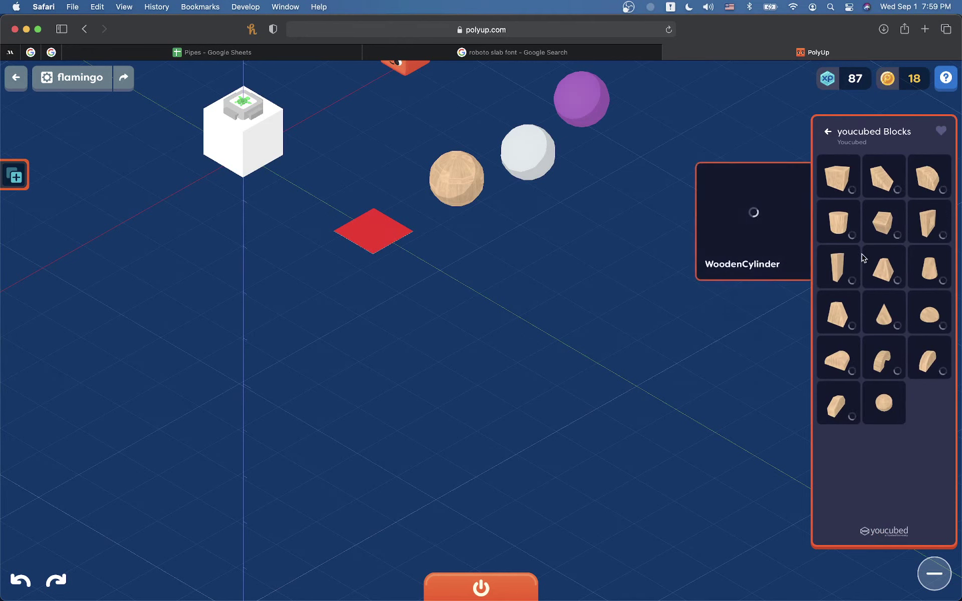
left_click_drag(923, 315, 520, 329)
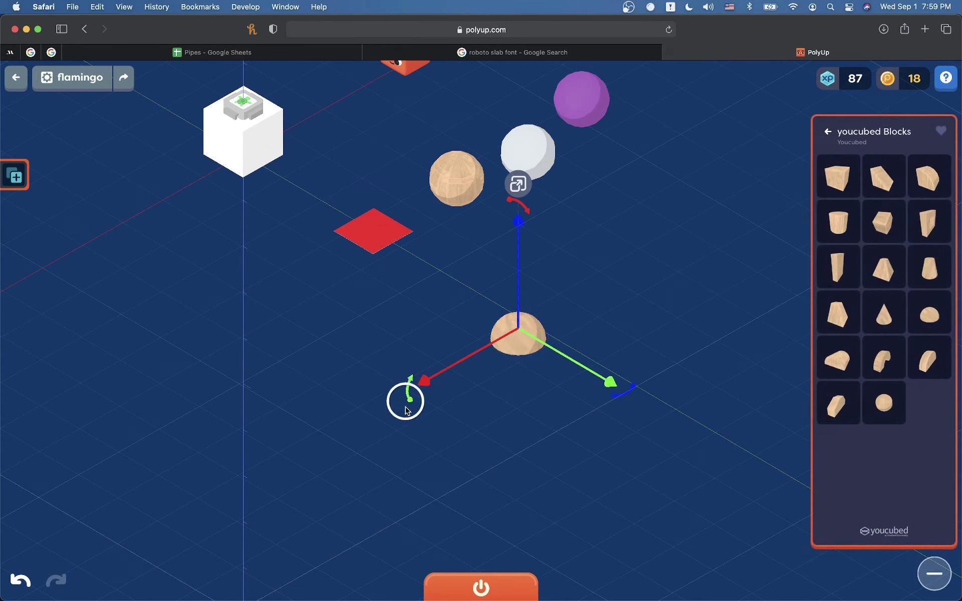
left_click(934, 574)
left_click(517, 337)
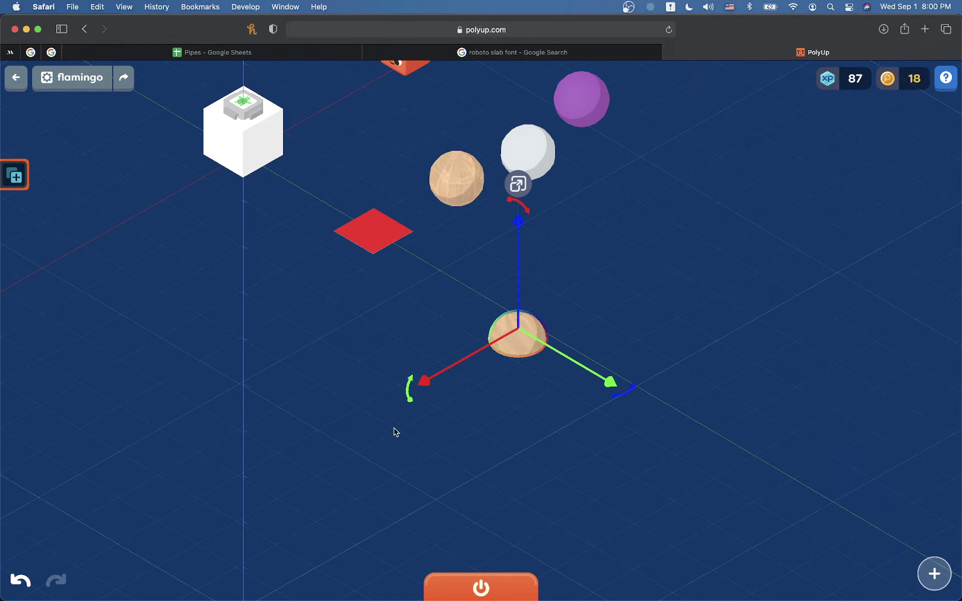
Step: Try to rotate the wooden half-sphere, then undo back to before it was placed
left_click_drag(409, 389, 591, 420)
key("super+z")
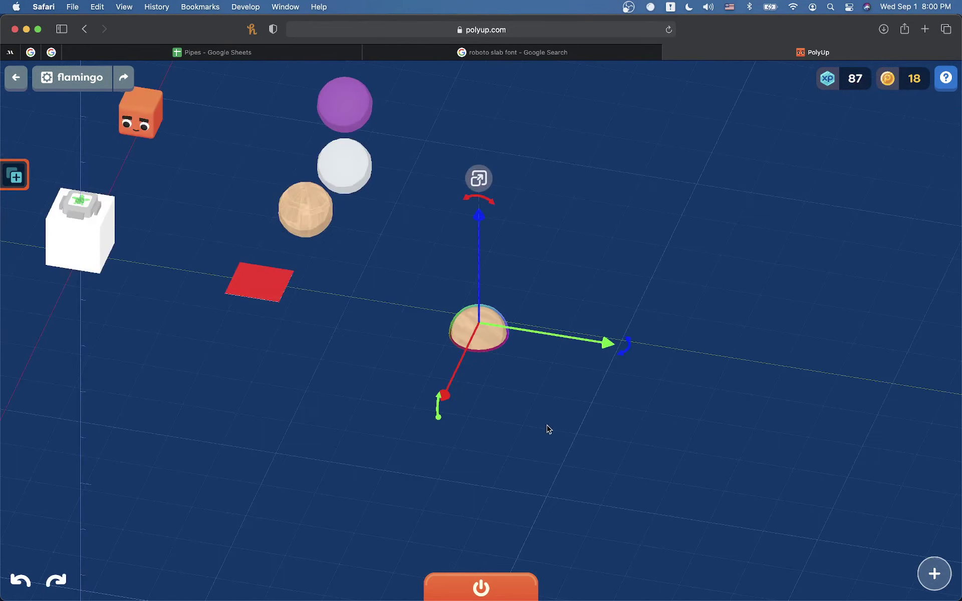
key("super+z")
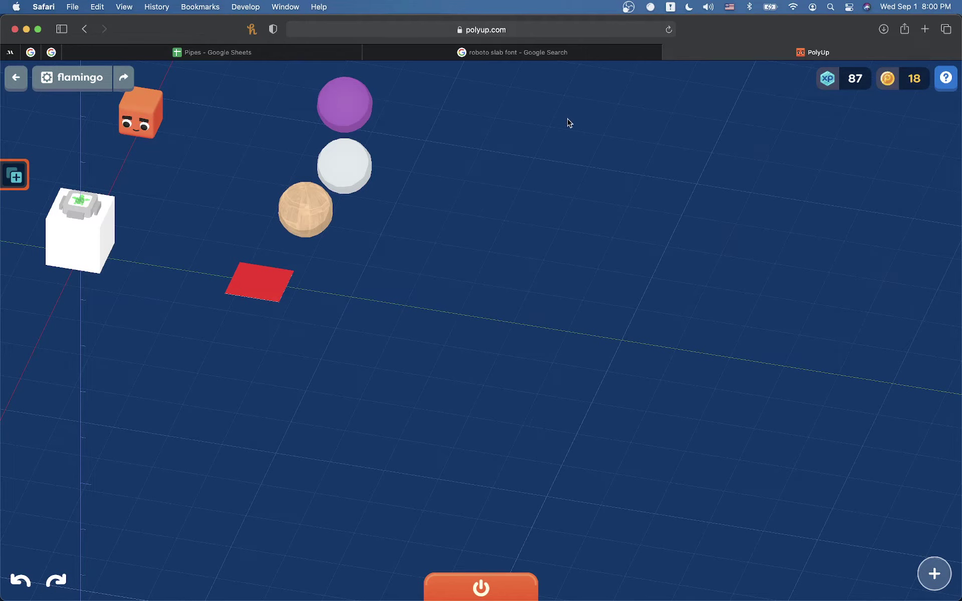
Step: Place a wooden half-sphere from the youcubed Blocks set on the empty grid beyond the red square
mouse_move(575, 59)
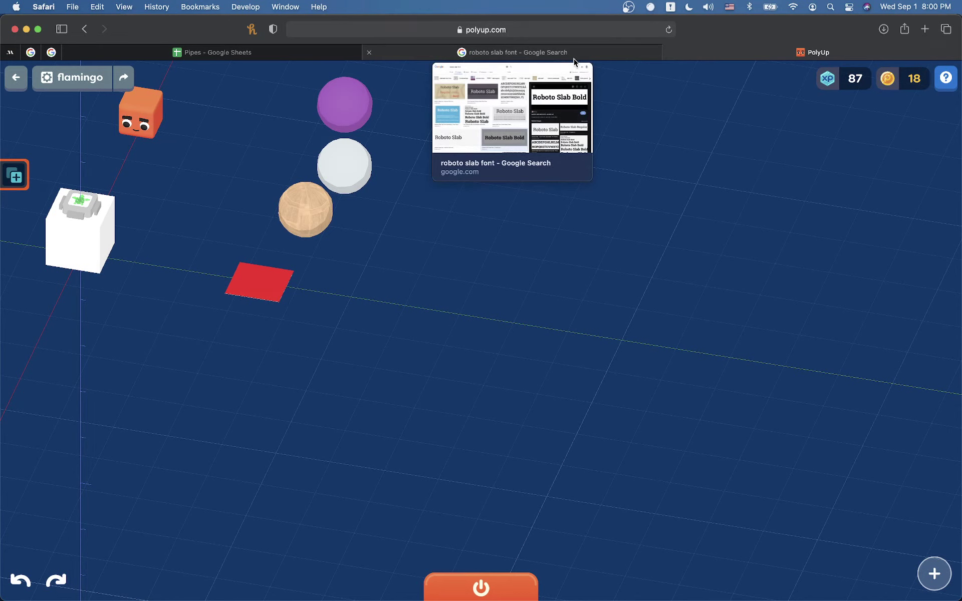
key("super+Tab")
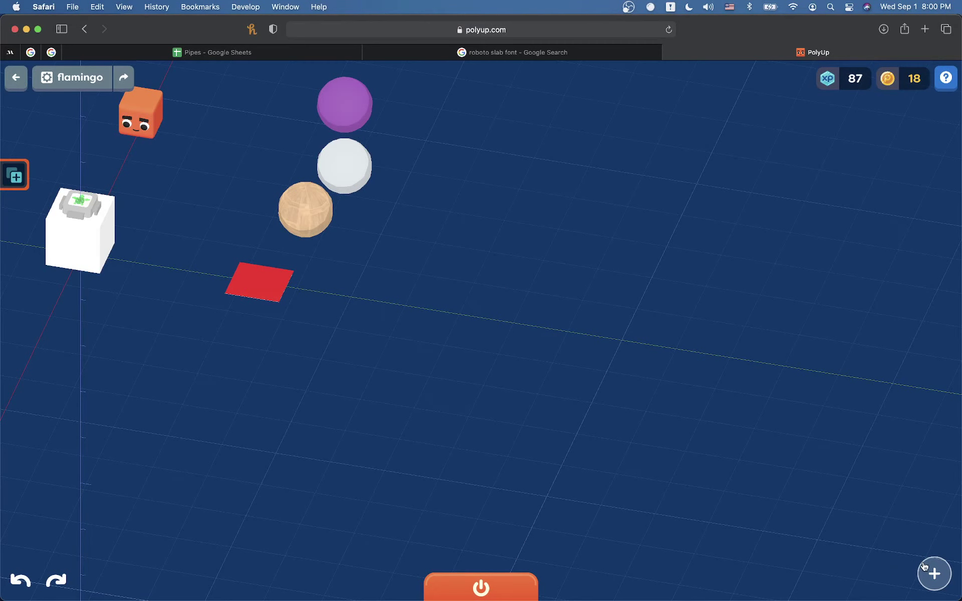
left_click(932, 572)
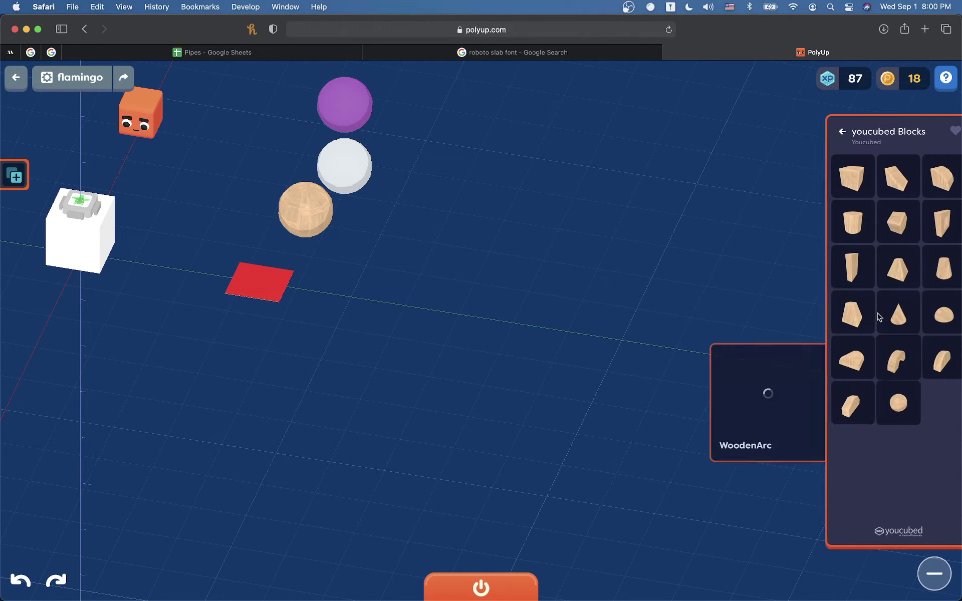
left_click_drag(943, 314, 503, 346)
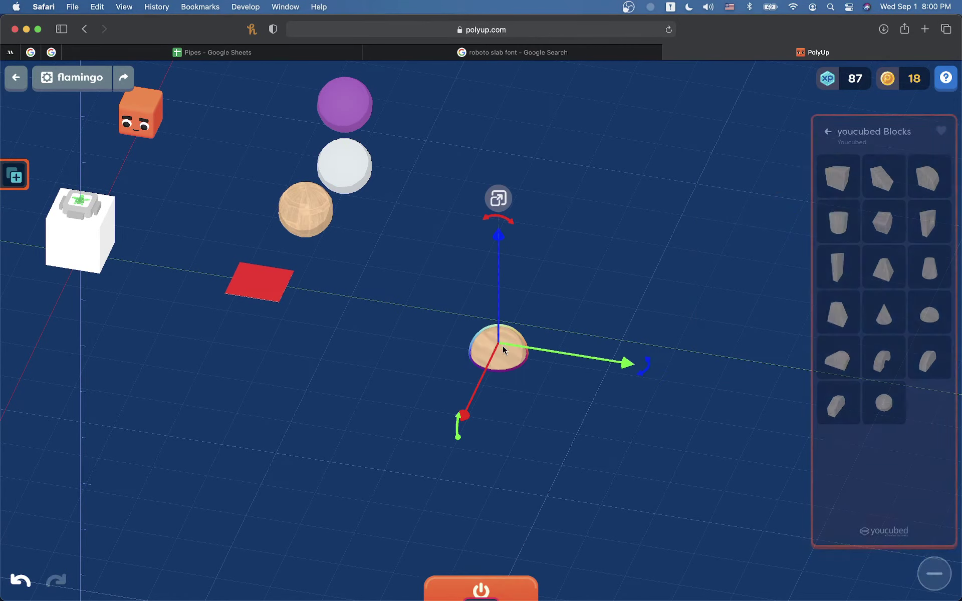
left_click(683, 511)
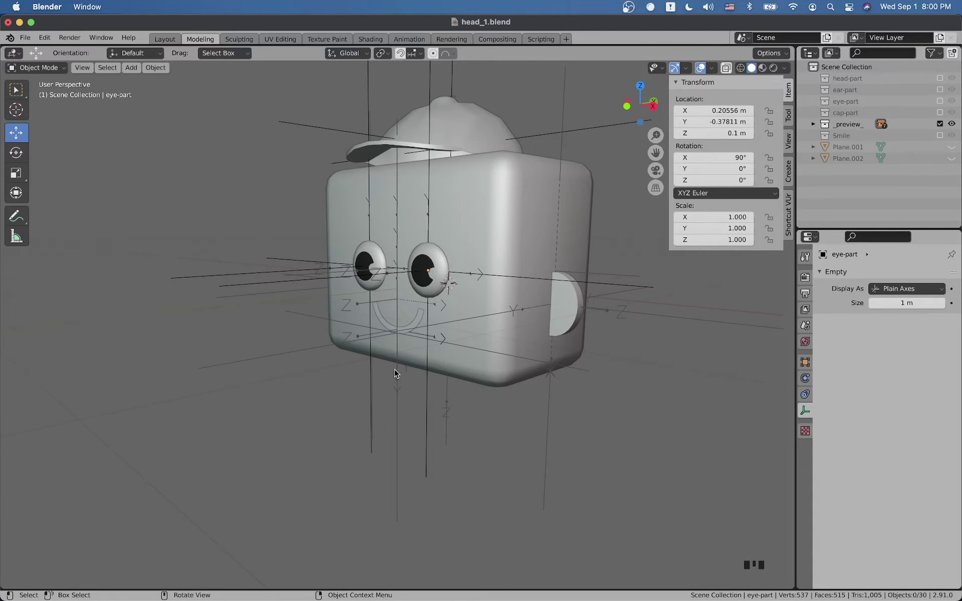
Step: Switch back to Blender and hide the cap on the preview head
middle_click_drag(394, 374, 449, 389)
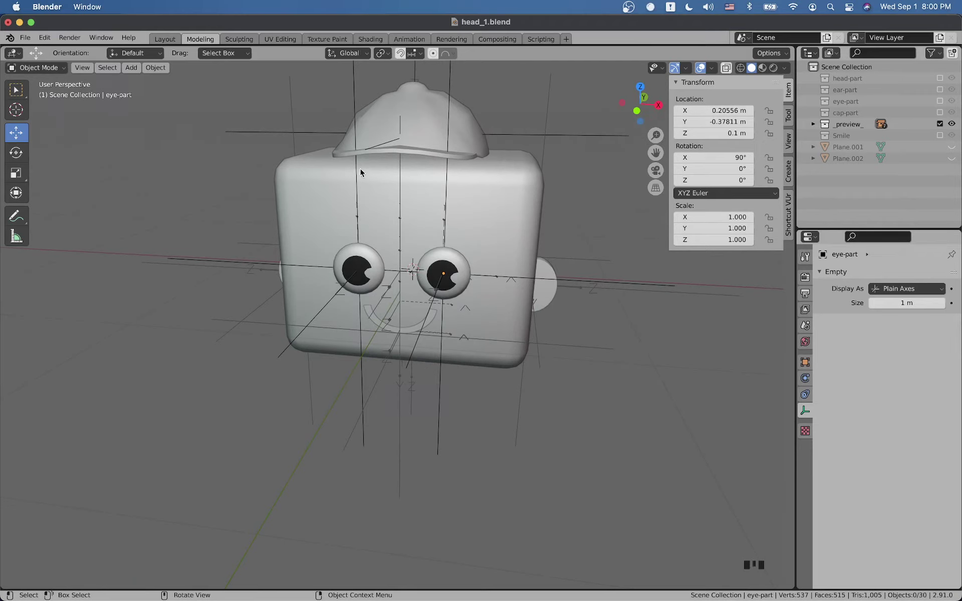
left_click(391, 144)
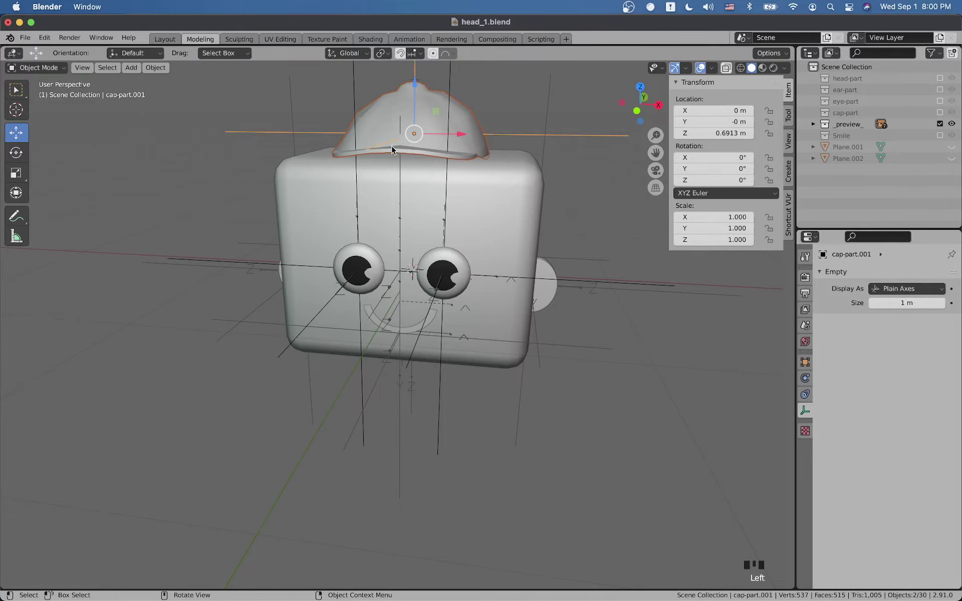
key("h")
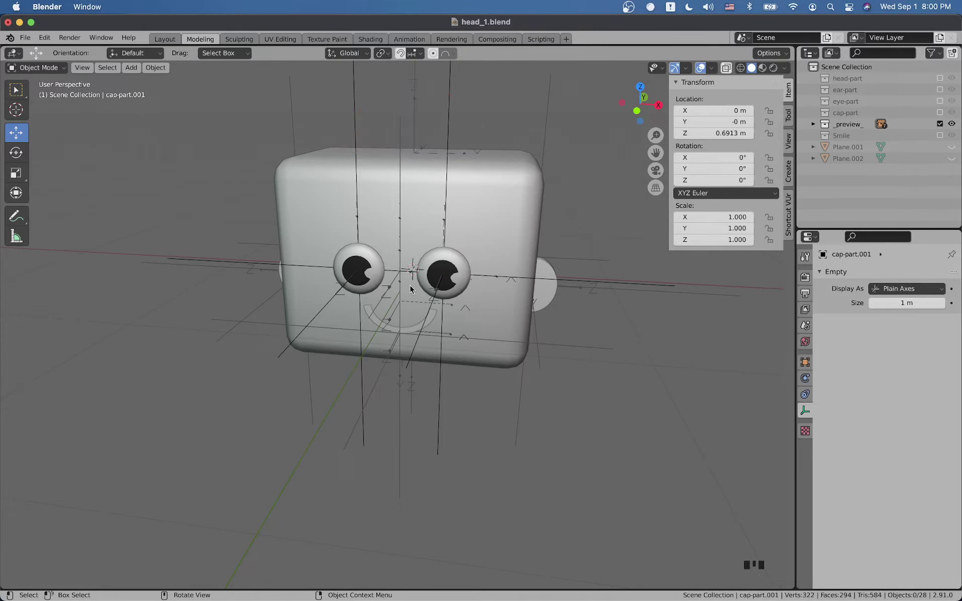
middle_click_drag(378, 337, 423, 365)
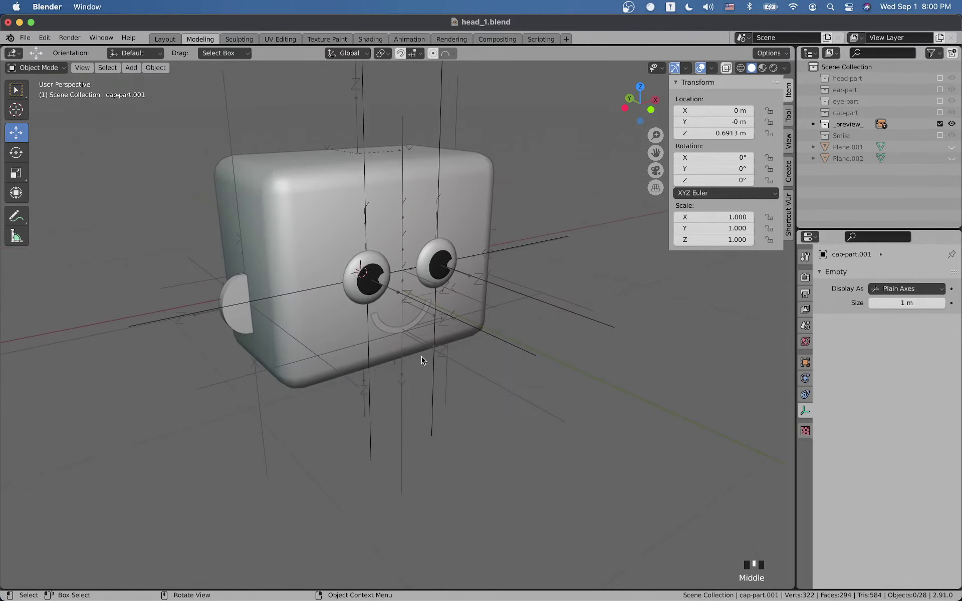
scroll(378, 404, "down", 4)
left_click(358, 409)
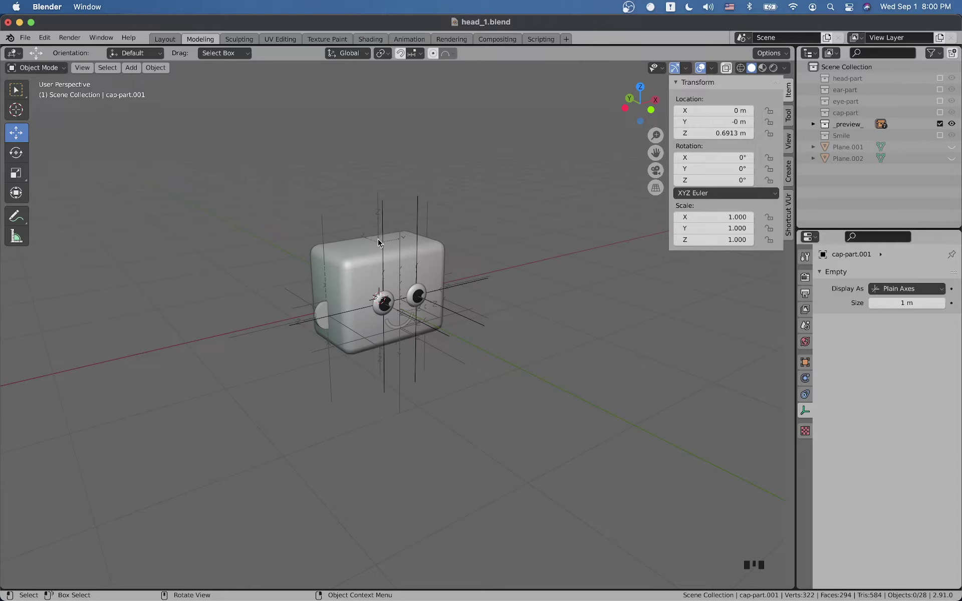
left_click_drag(467, 202, 287, 347)
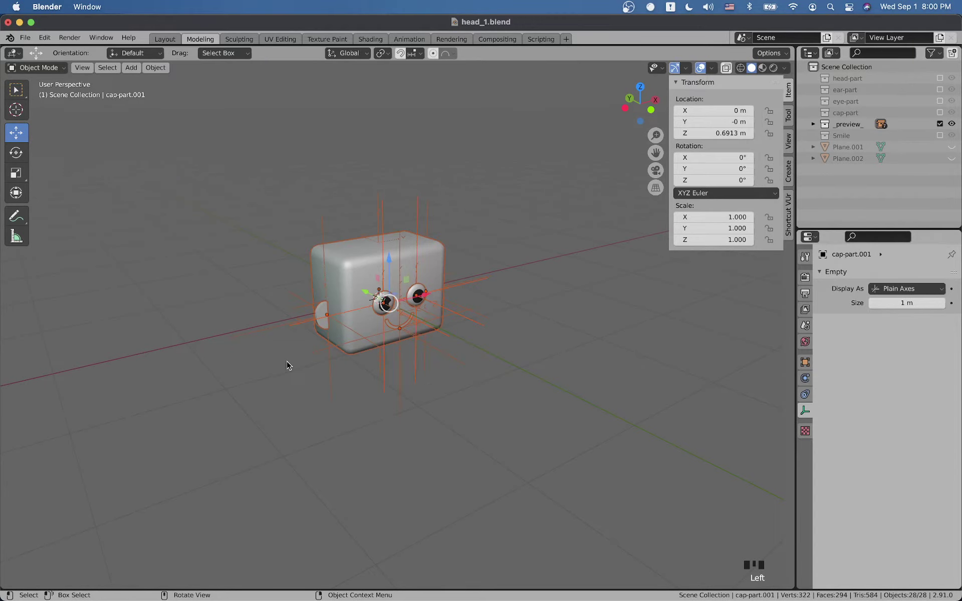
left_click(288, 364)
left_click_drag(476, 238, 419, 291)
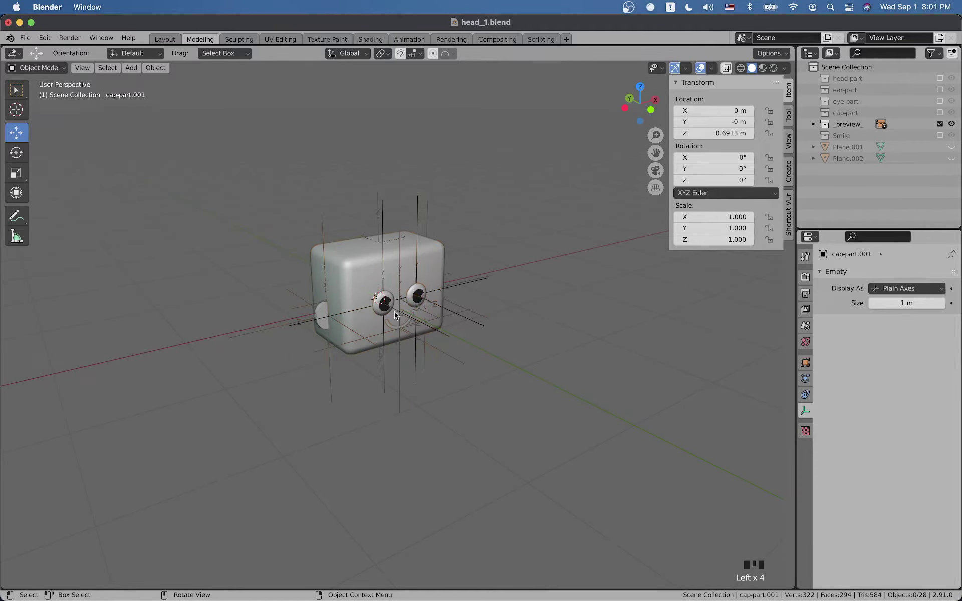
left_click(276, 365)
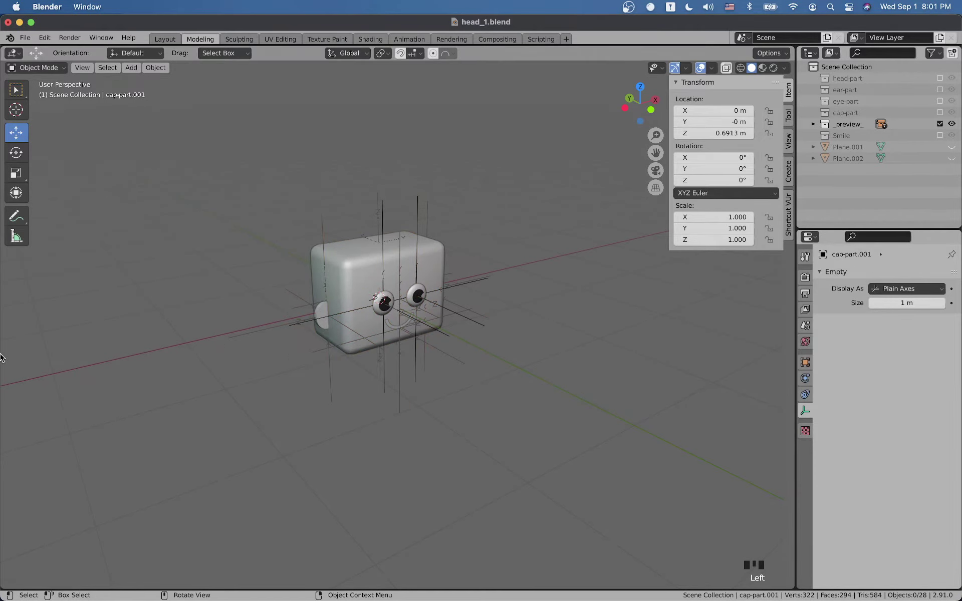
Step: Switch to Discord and stop streaming the screen to the voice channel
mouse_move(7, 340)
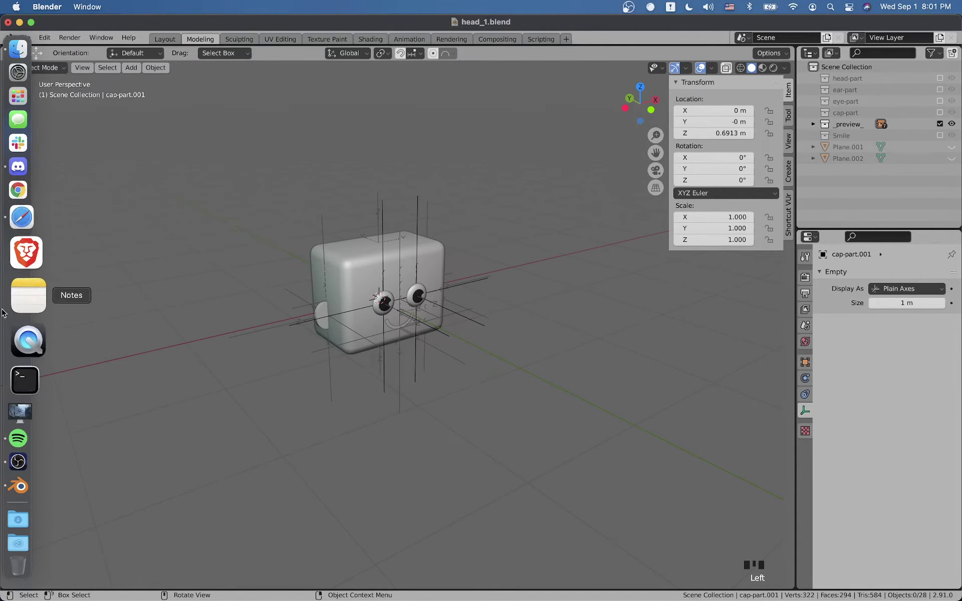
left_click(25, 197)
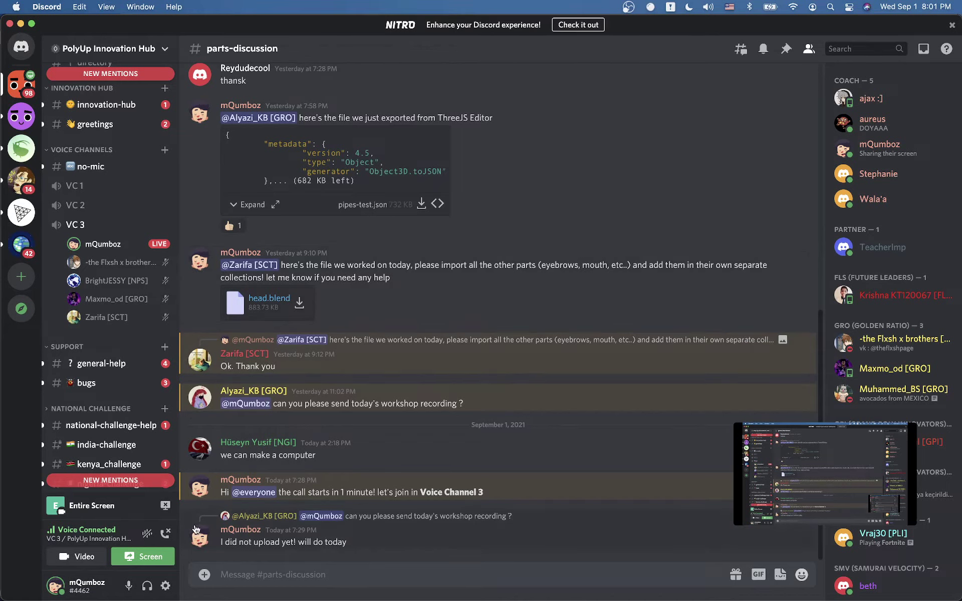
left_click(169, 557)
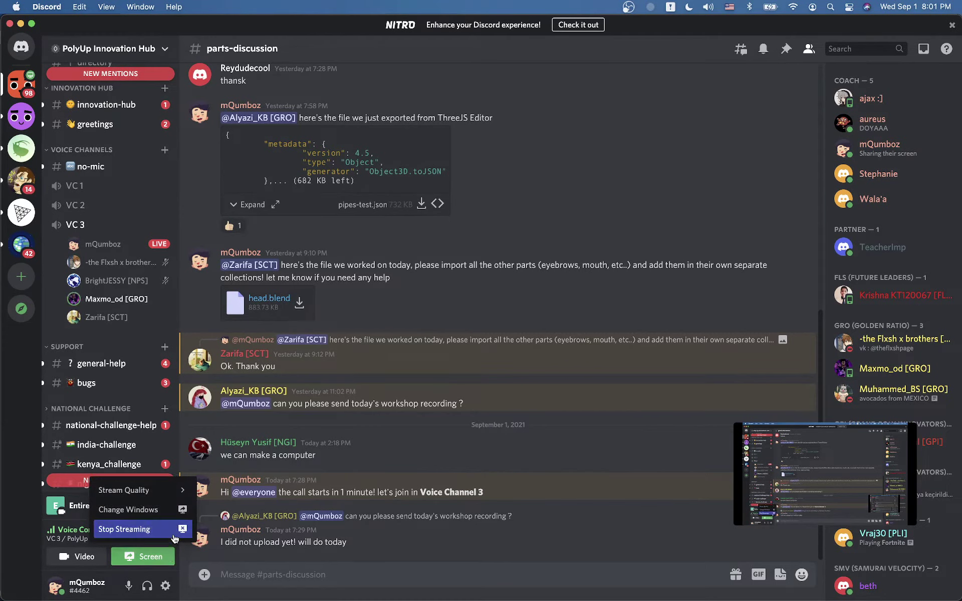
left_click(173, 534)
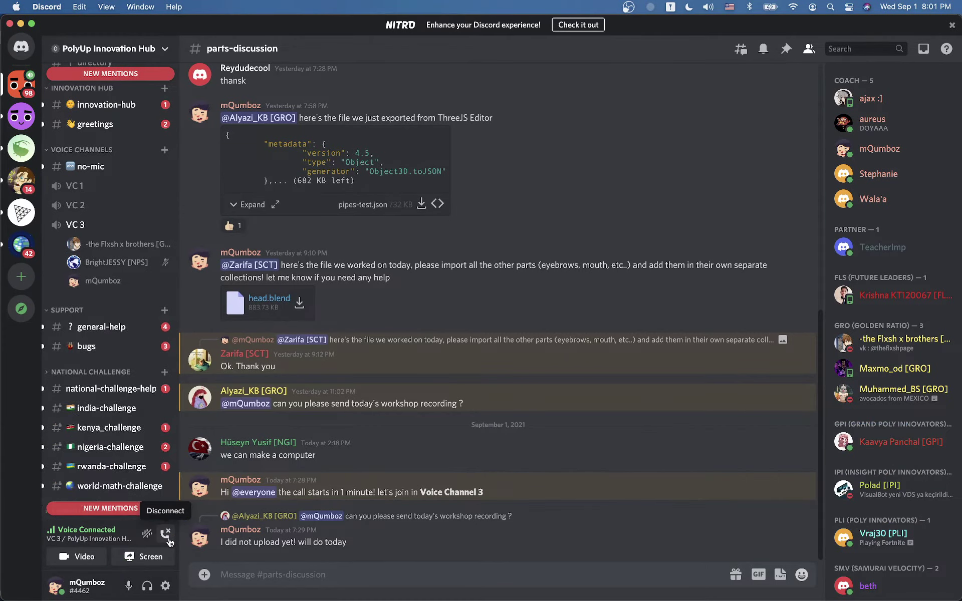